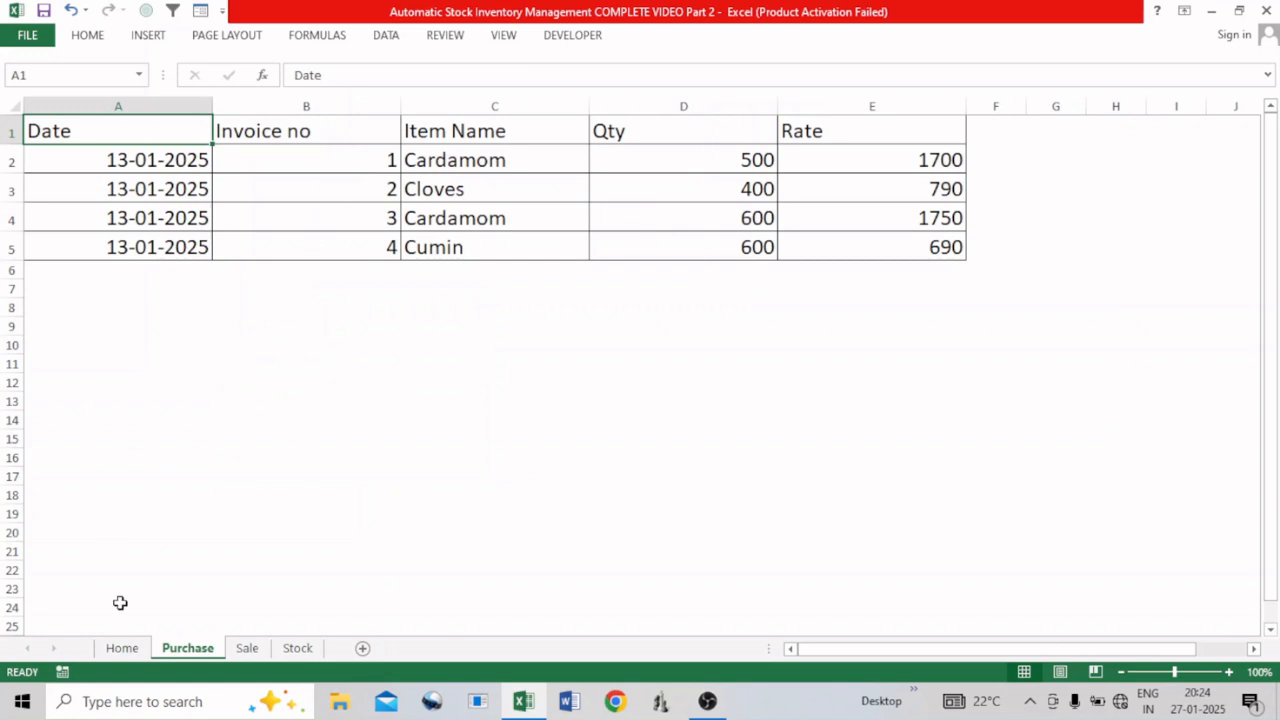
- Review the Sale sheet, set the Home sheet's Entry Type to Purchase, and check its last invoice number against the Purchase sheet
left_click(247, 648)
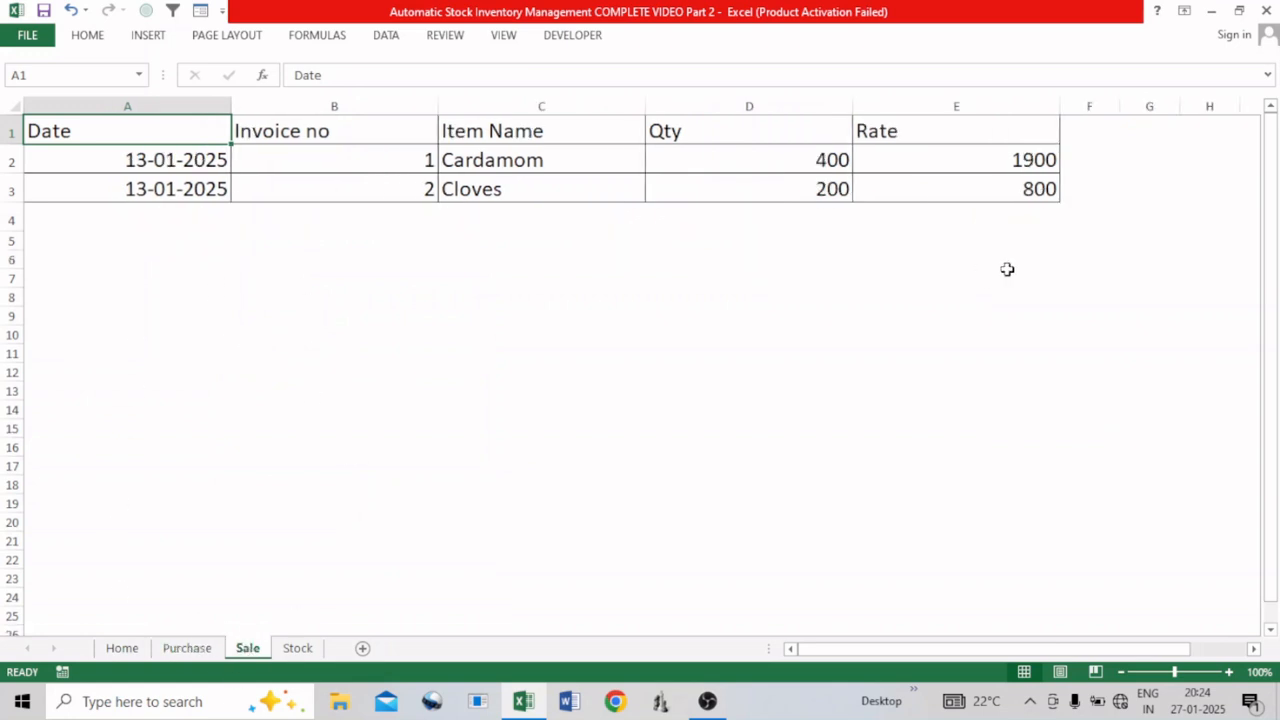
left_click(122, 648)
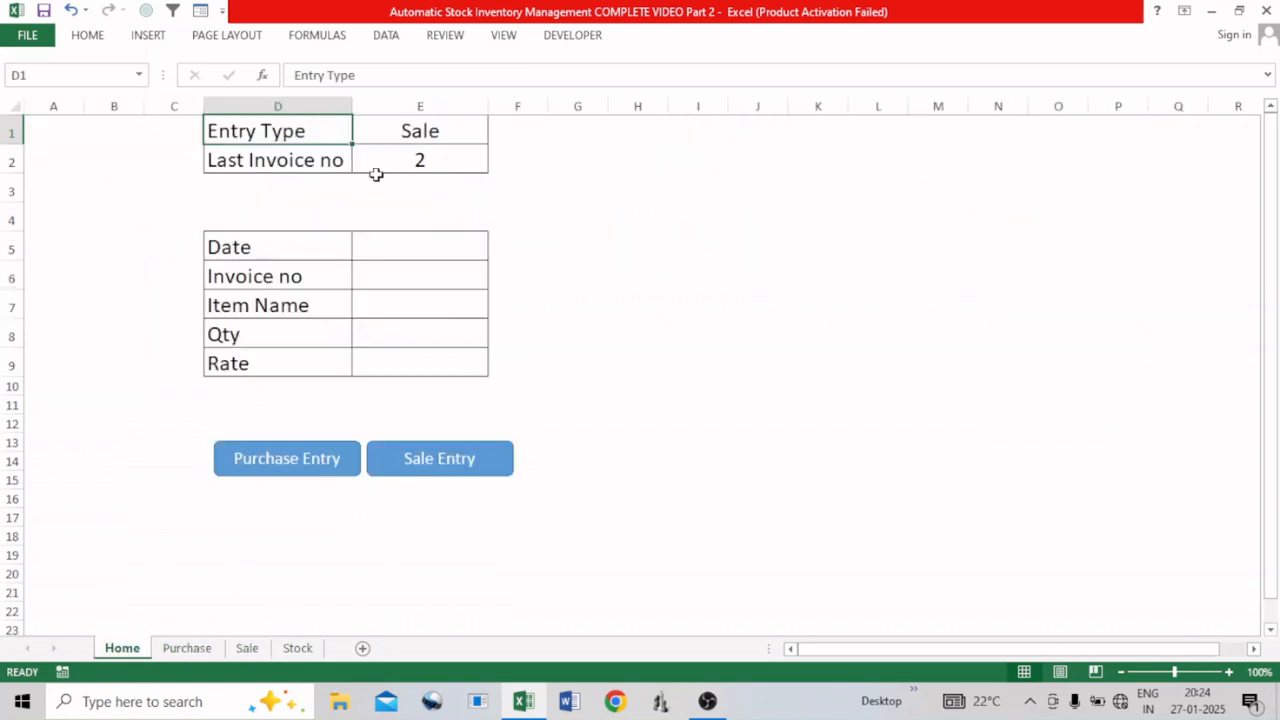
left_click(476, 127)
left_click(497, 137)
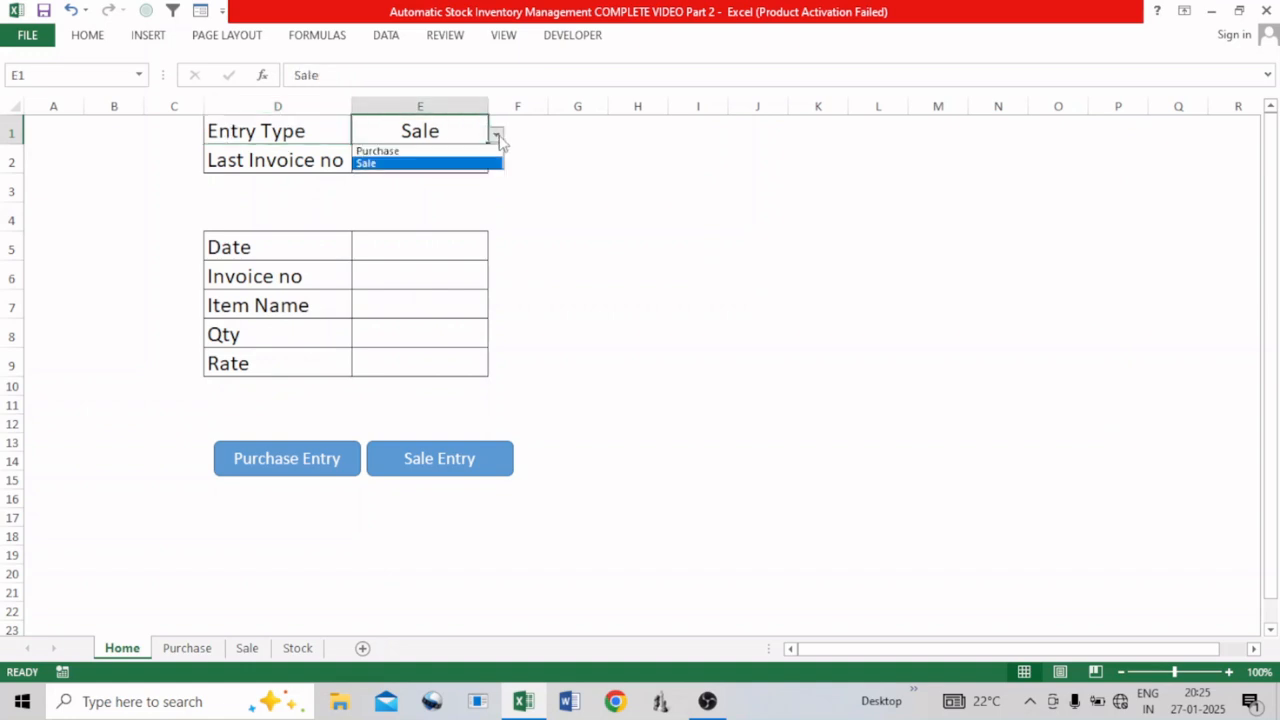
left_click(423, 152)
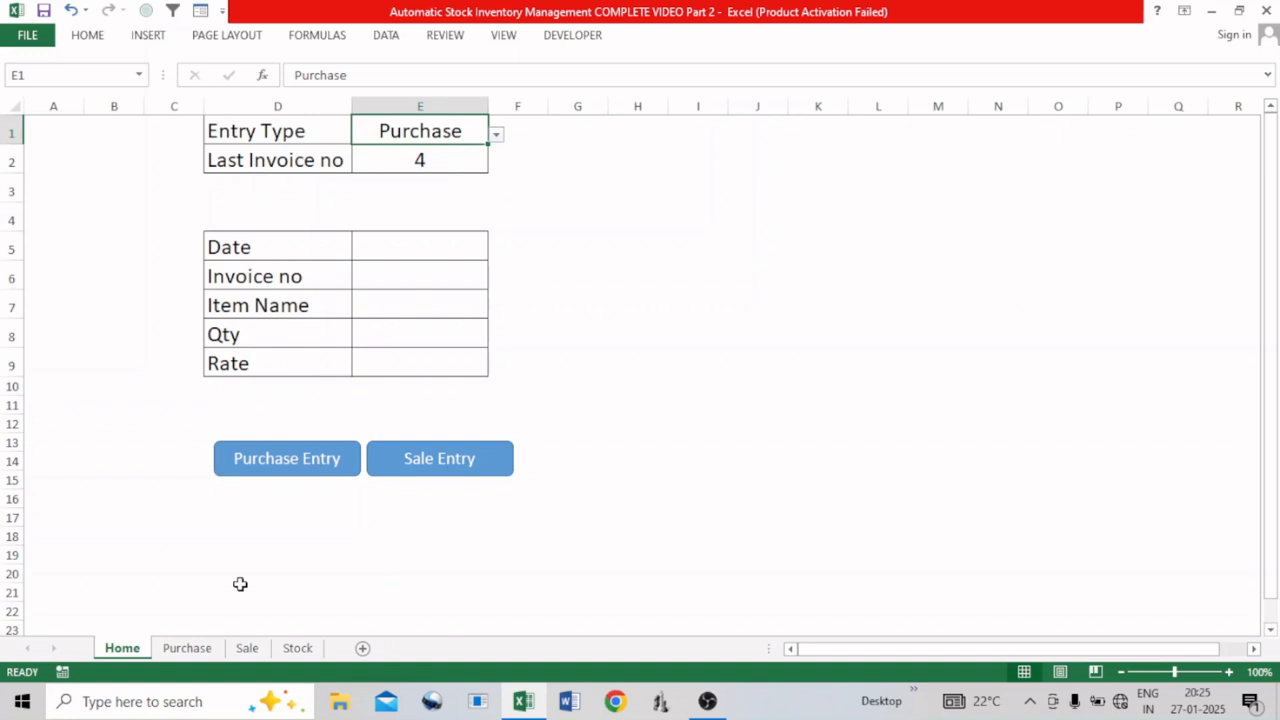
left_click(187, 648)
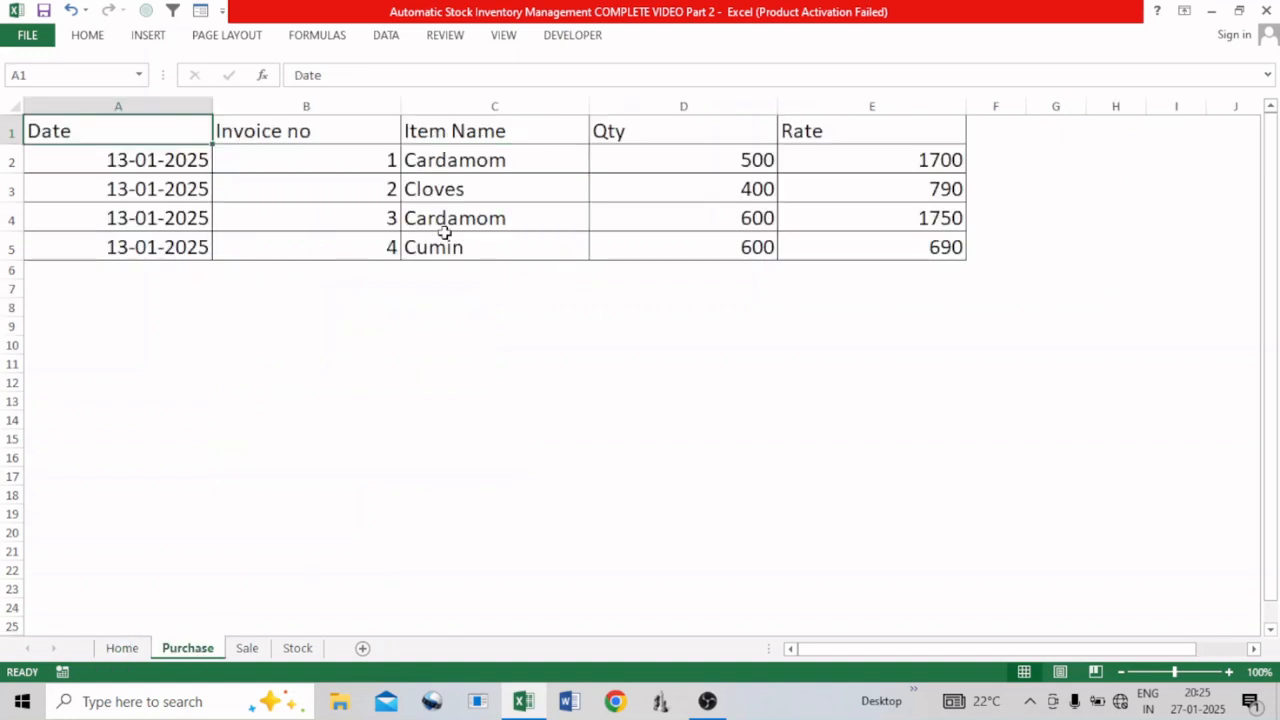
- Set the Home sheet's Entry Type to Sale and check its last invoice number against the Sale sheet
left_click(122, 648)
left_click(496, 136)
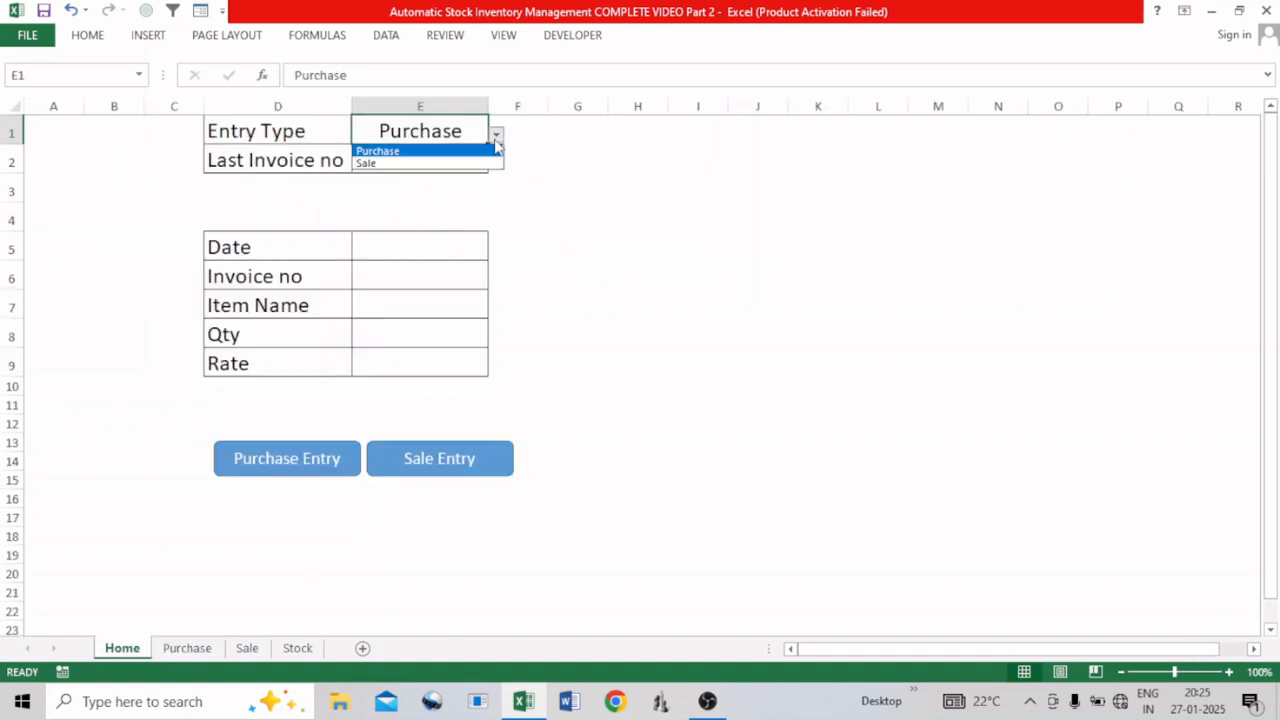
left_click(428, 163)
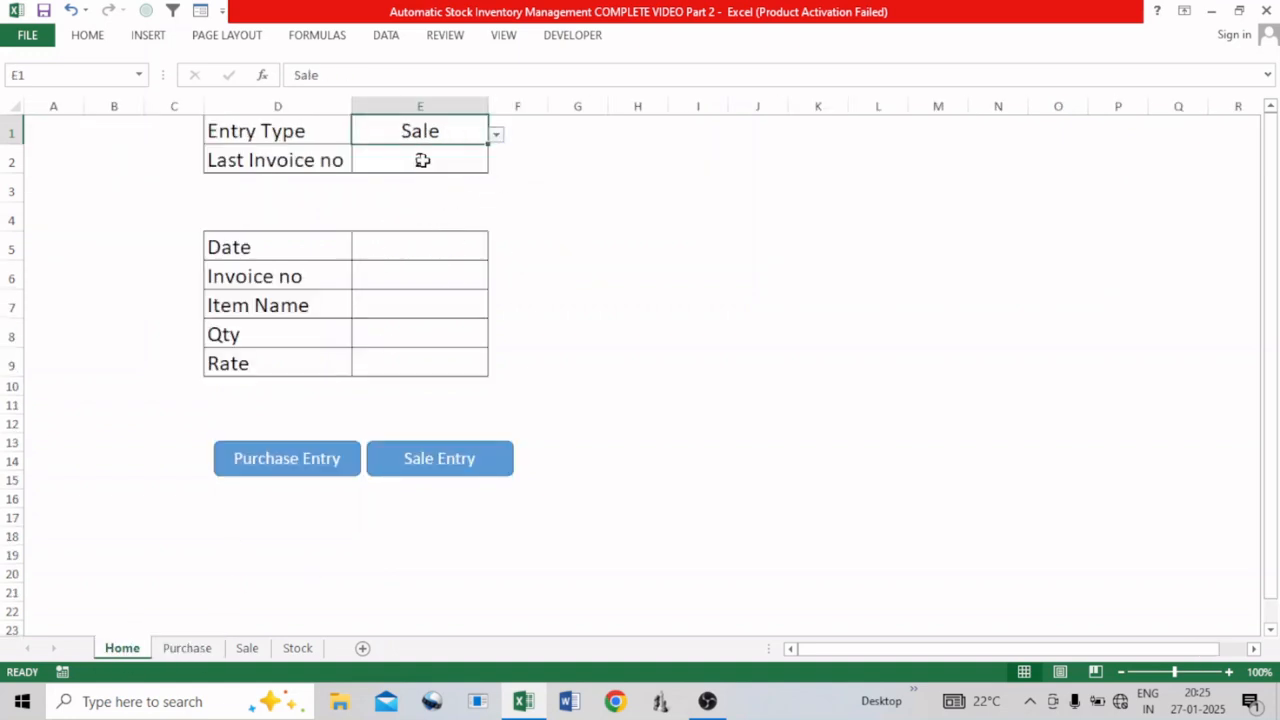
left_click(247, 648)
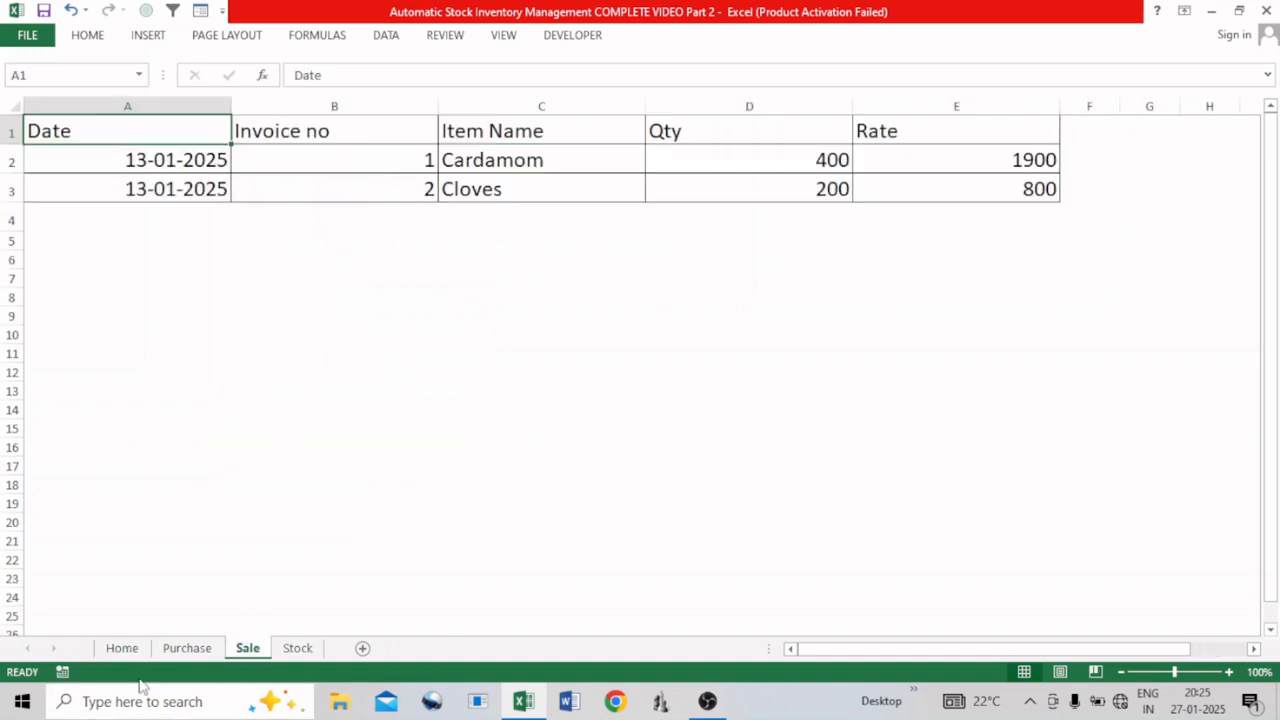
left_click(122, 648)
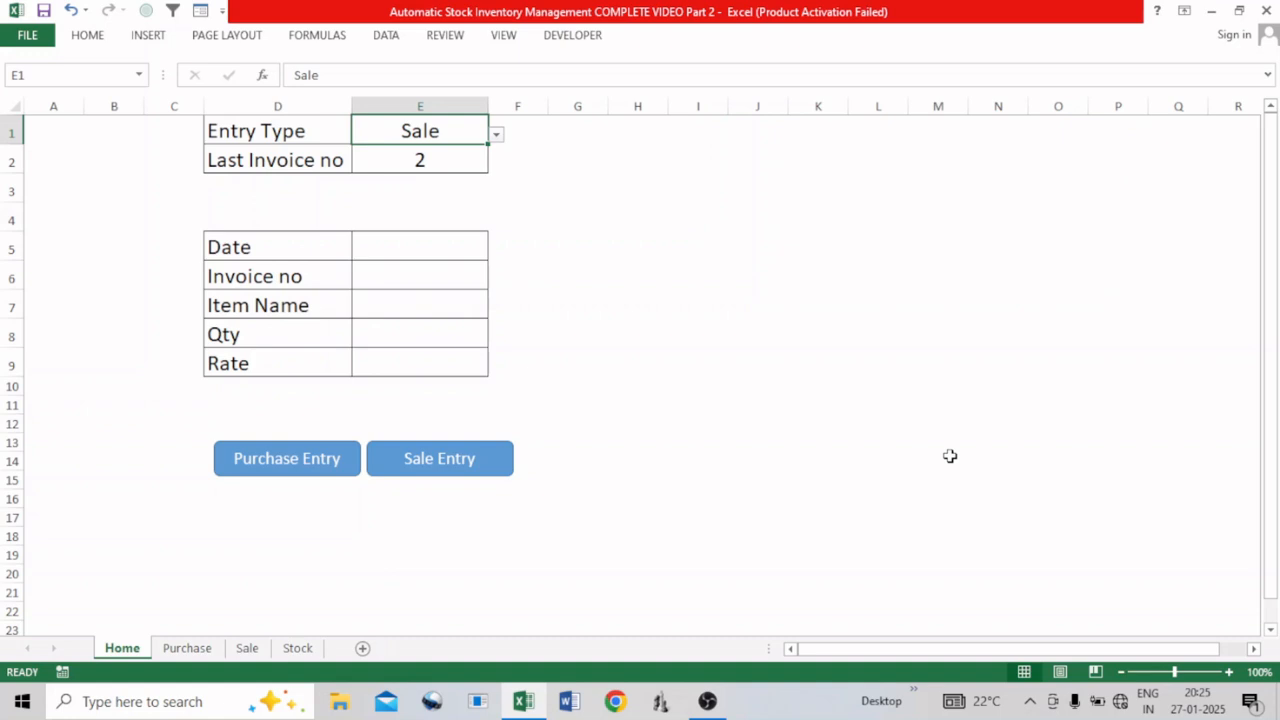
- Convert the range A1:D14 on the Stock sheet into a table with headers
left_click(298, 648)
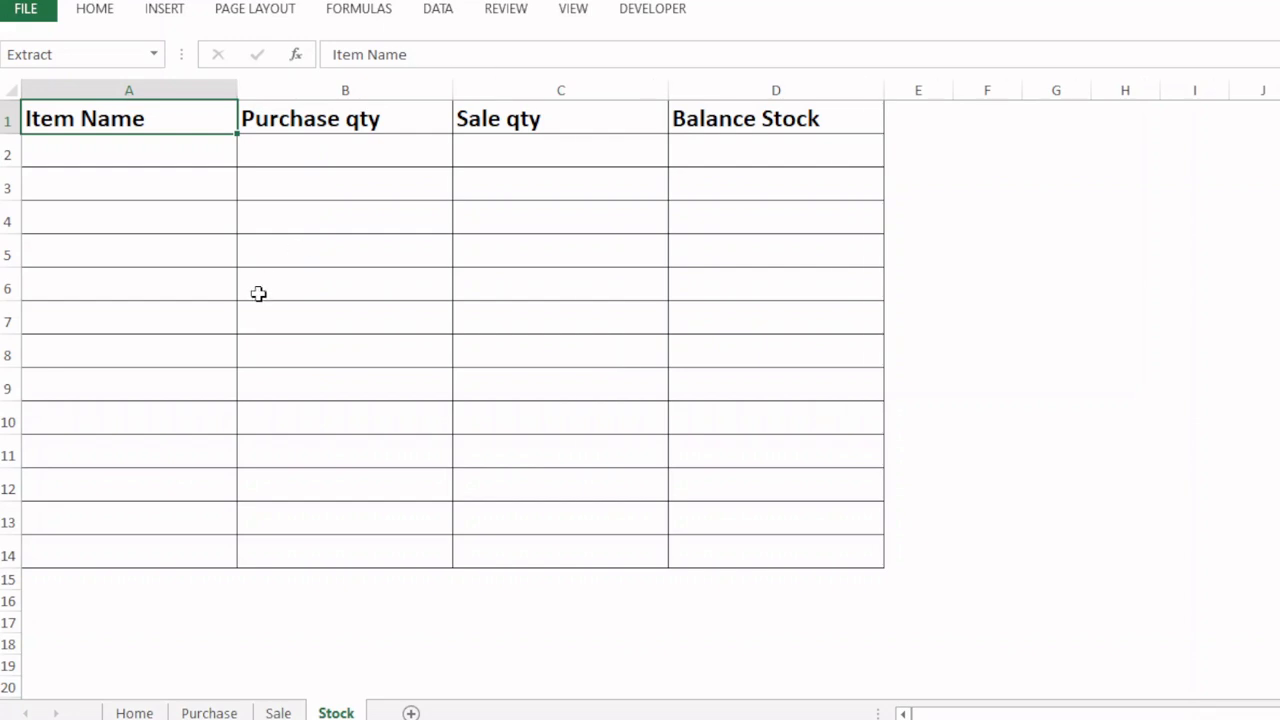
left_click(134, 712)
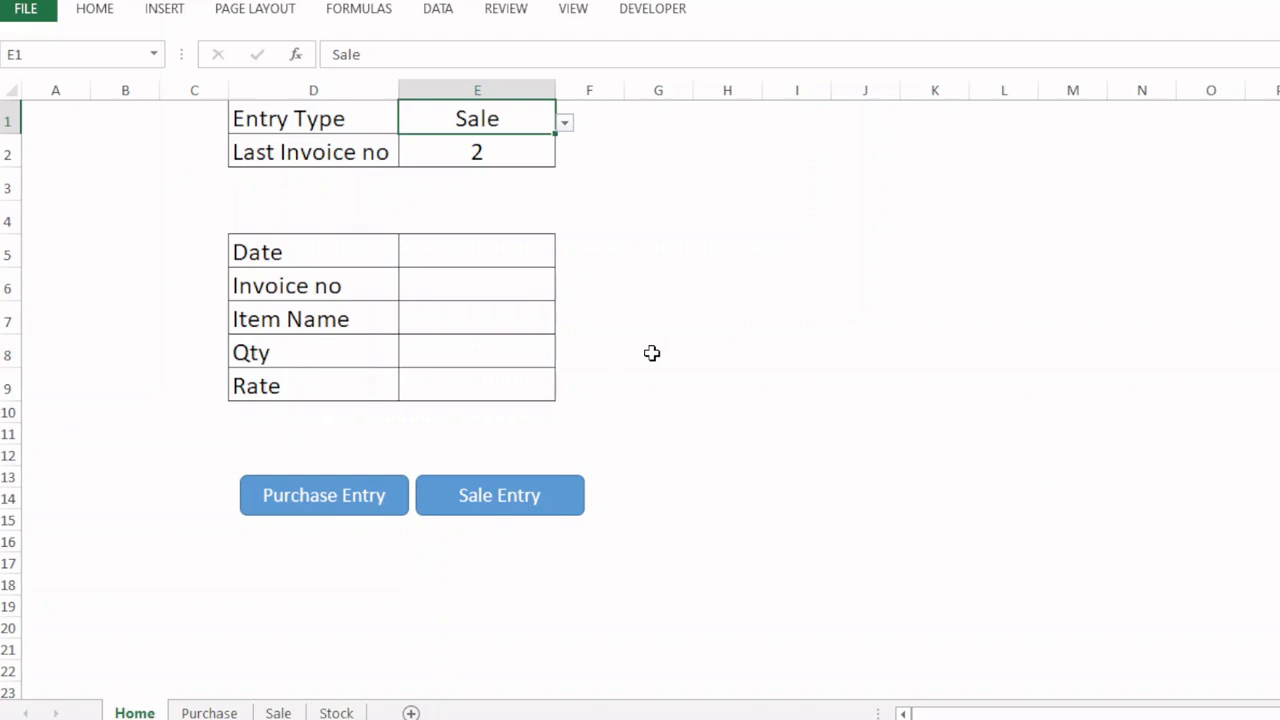
left_click(336, 712)
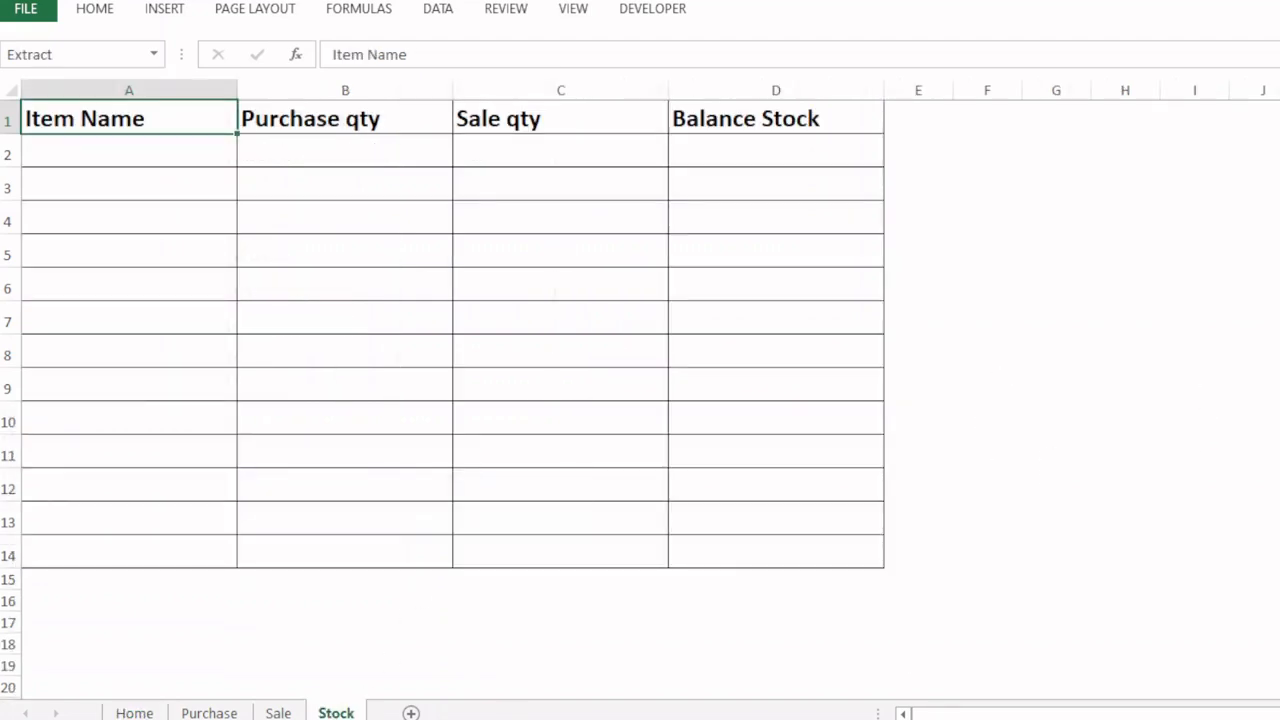
left_click_drag(194, 120, 478, 322)
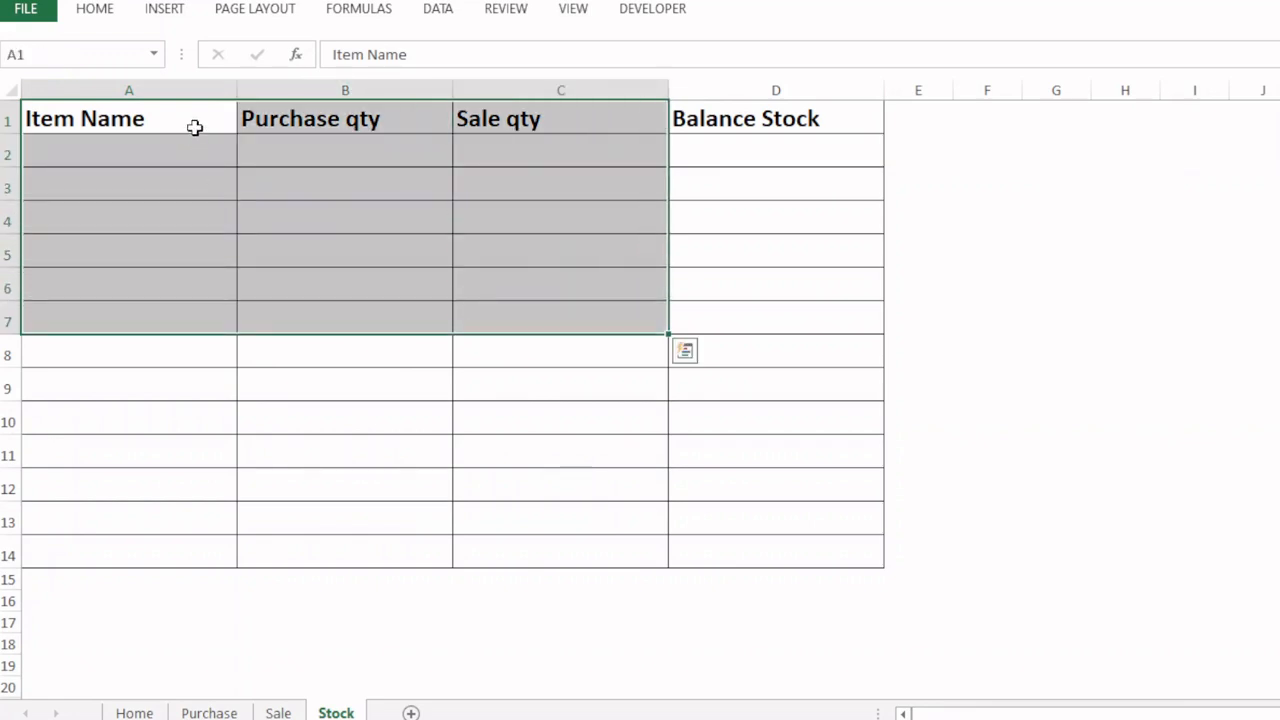
left_click_drag(194, 126, 756, 548)
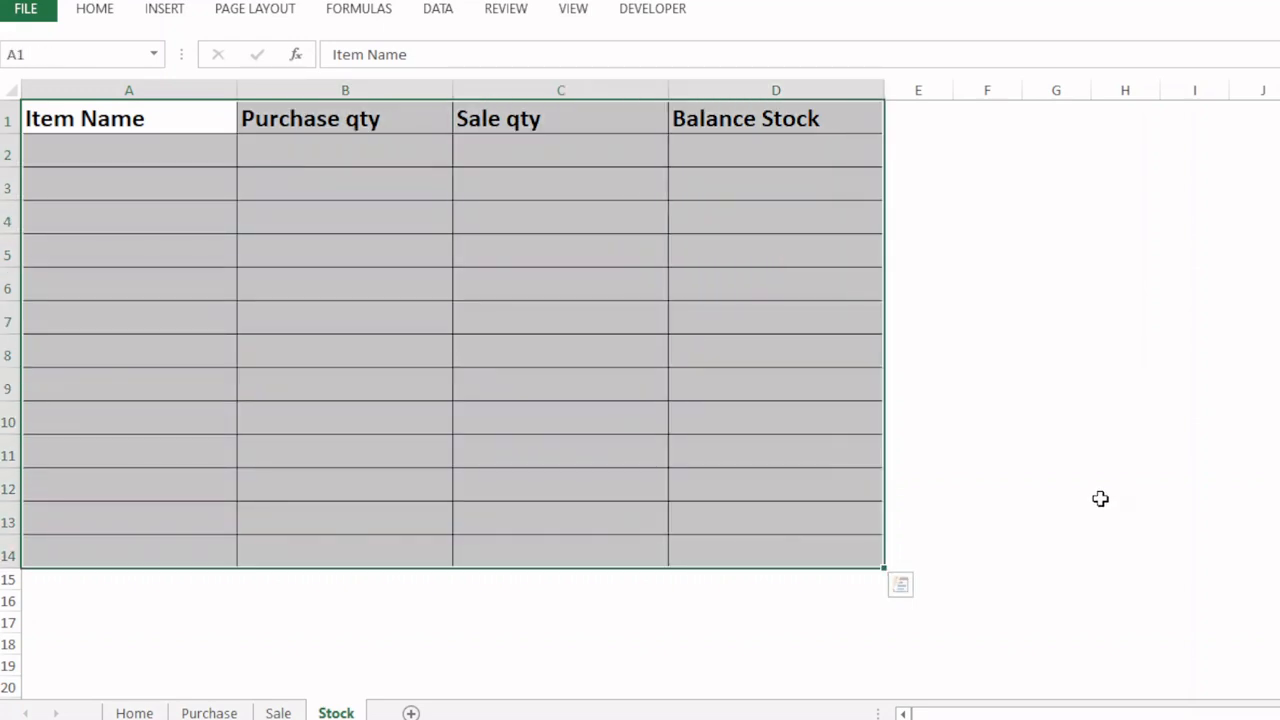
key("ctrl+t")
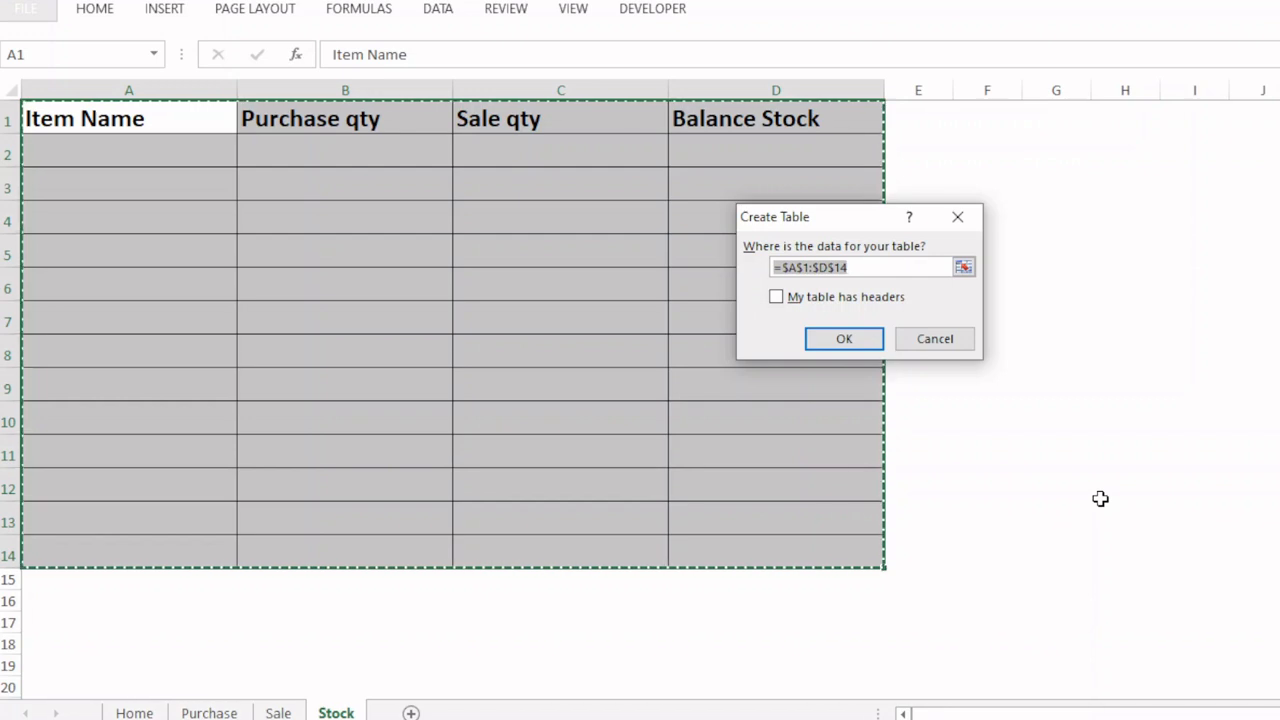
left_click(777, 297)
left_click(826, 342)
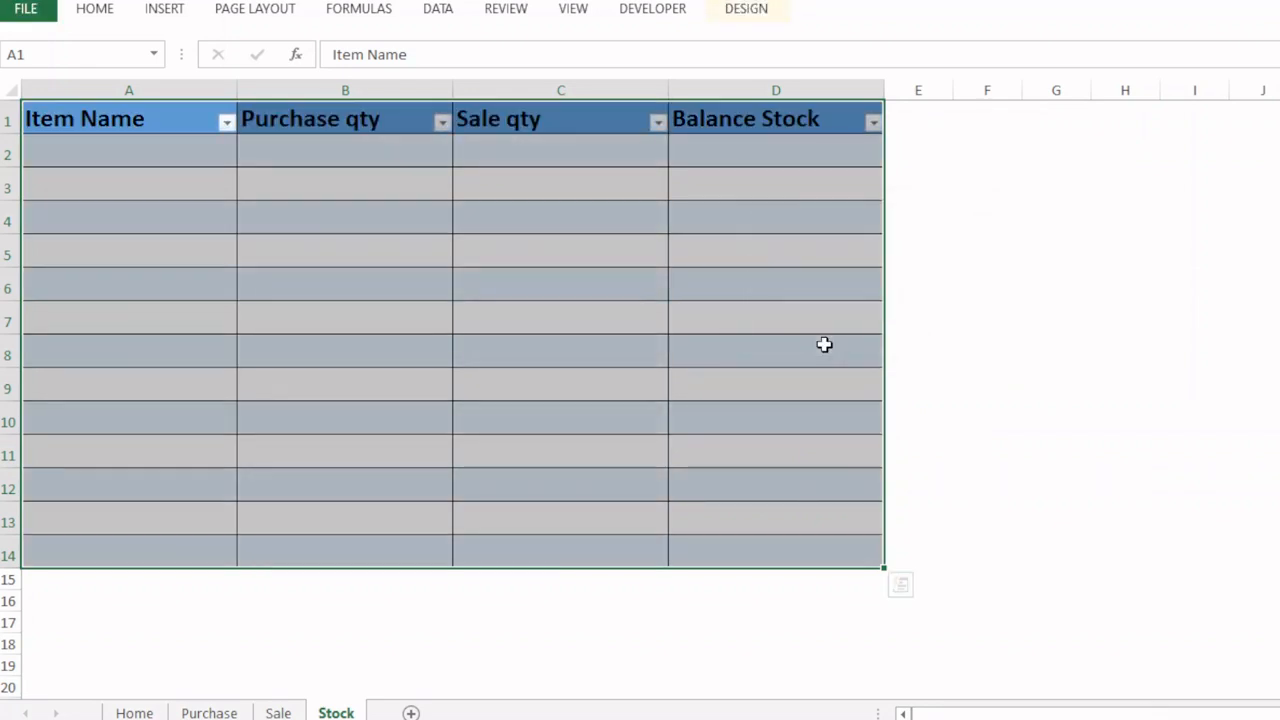
- Turn off banded rows for the stock table
left_click(747, 12)
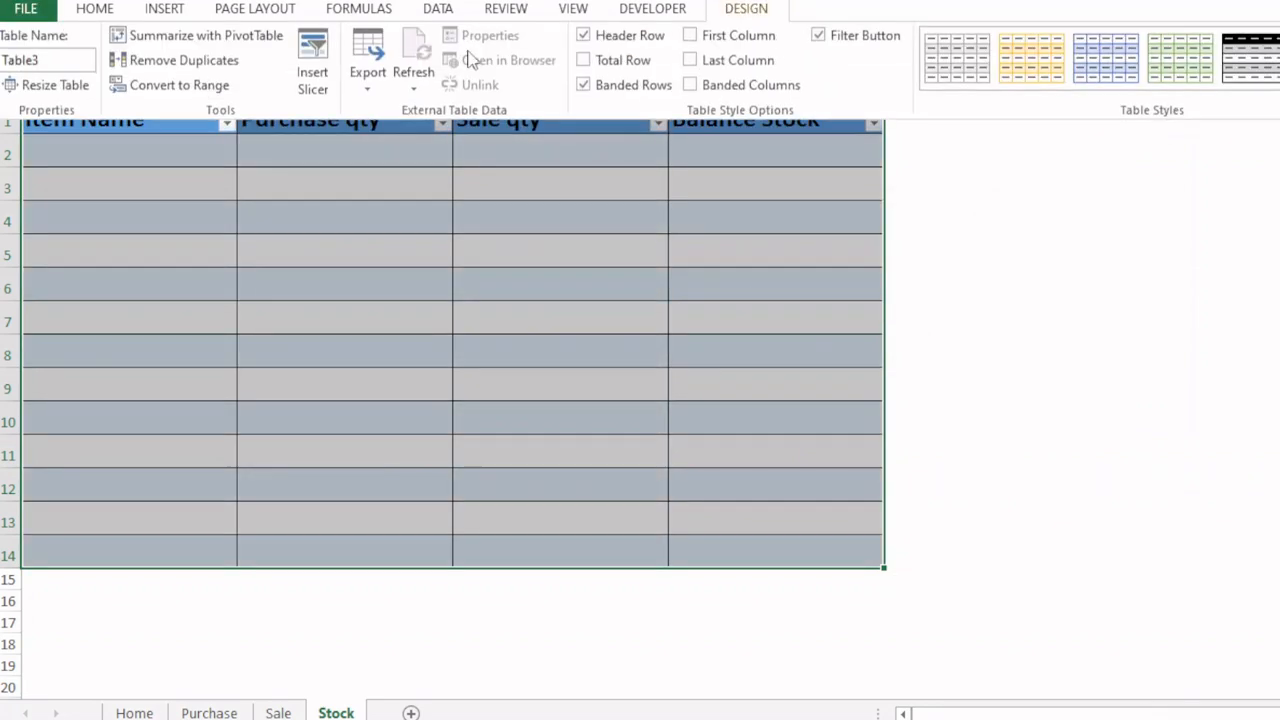
left_click(584, 86)
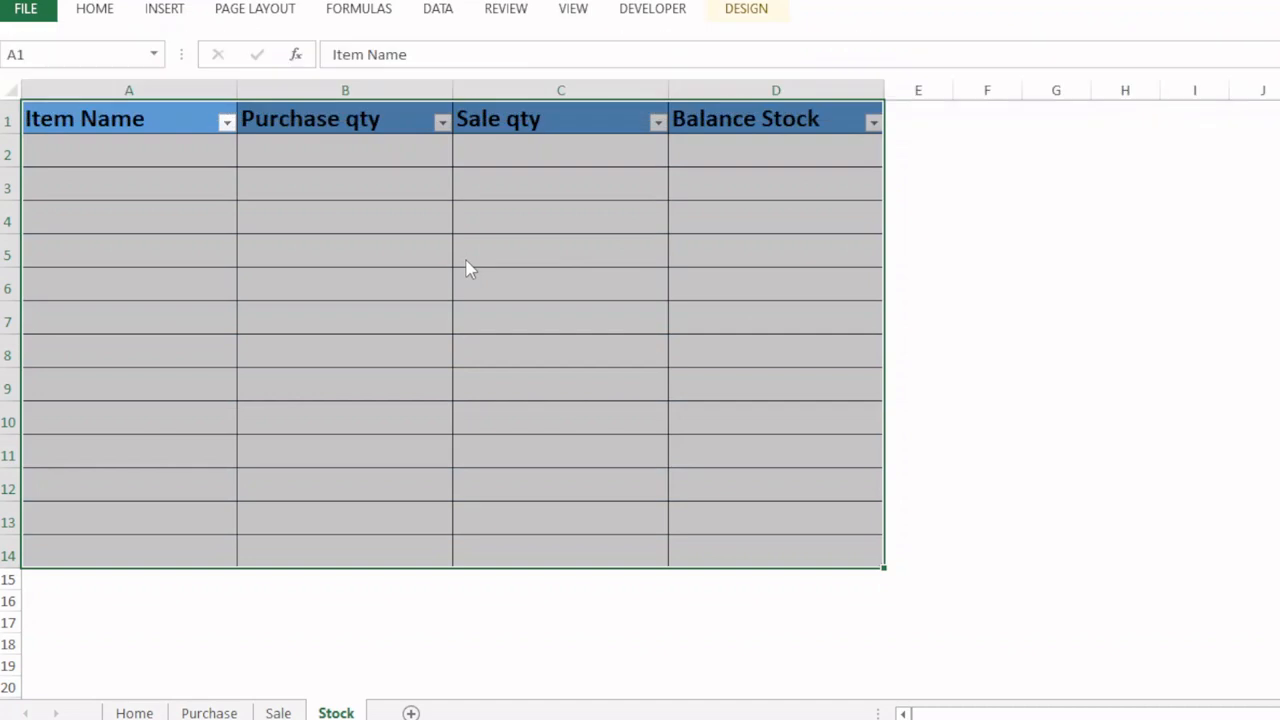
left_click(388, 248)
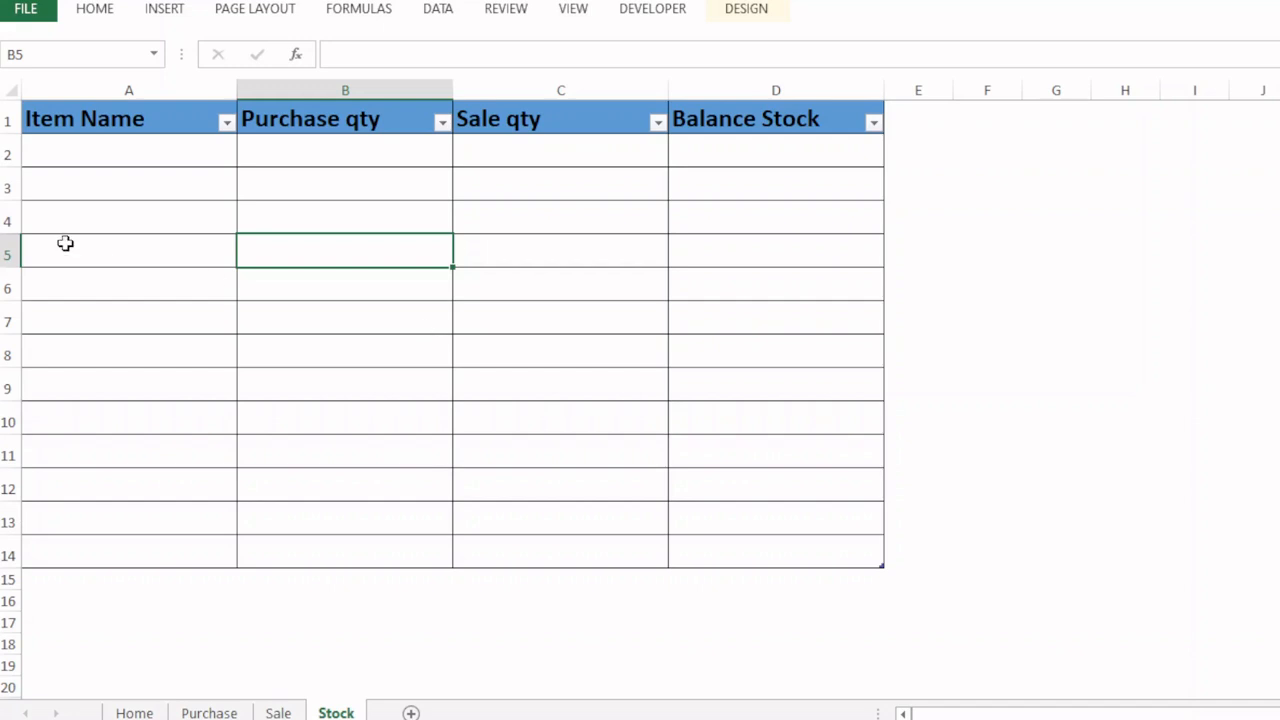
- Check the item records on the Purchase sheet and enter the criteria heading "Item Name" in cell F1 of the Stock sheet
left_click(209, 711)
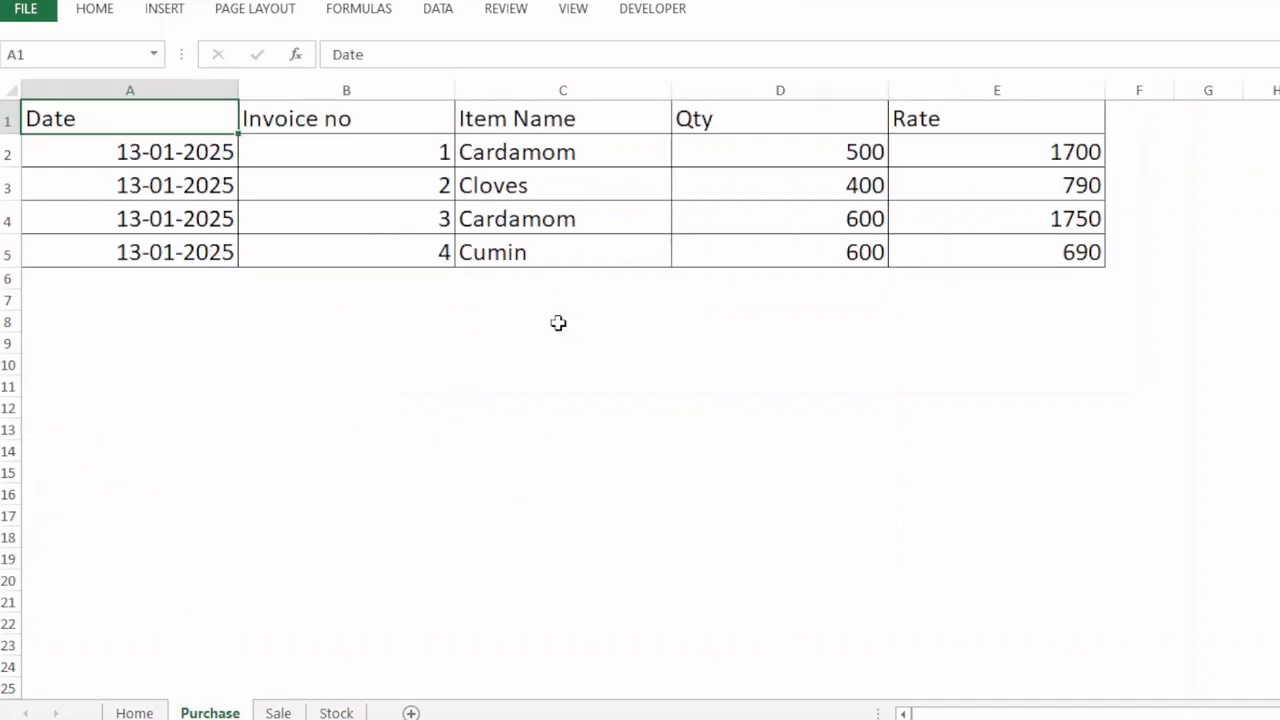
left_click(336, 711)
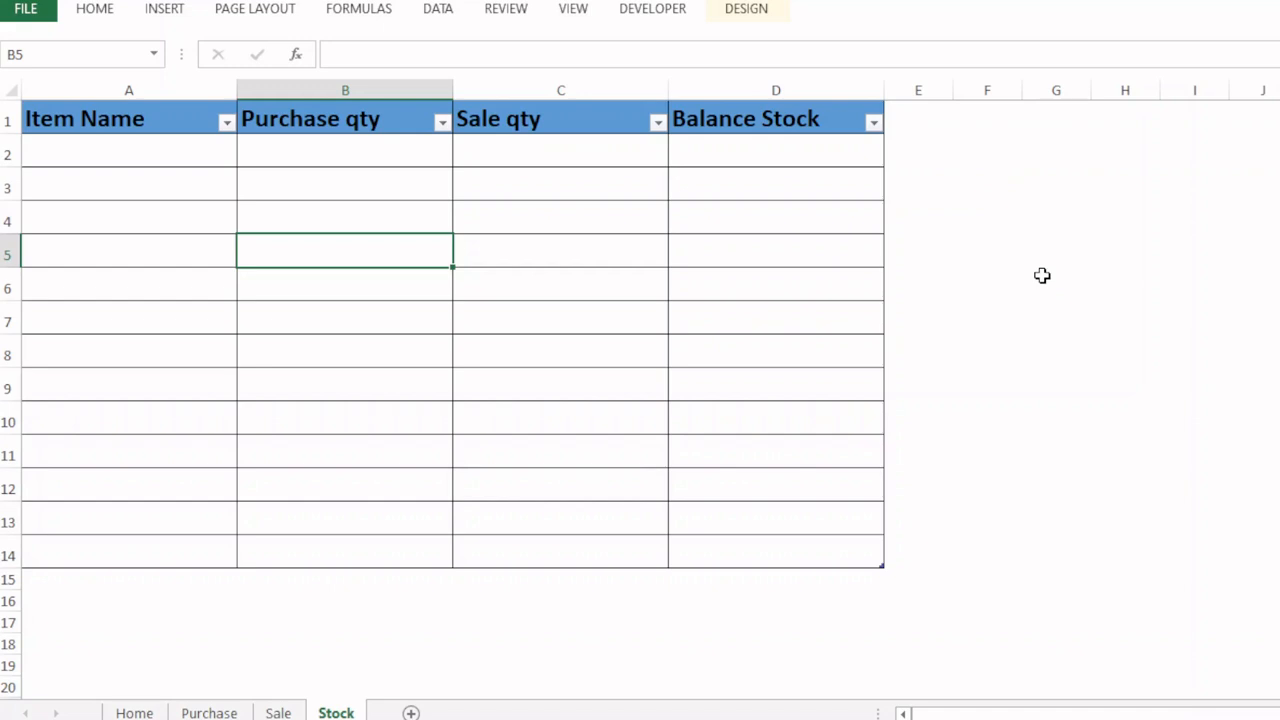
left_click(1015, 112)
type("It")
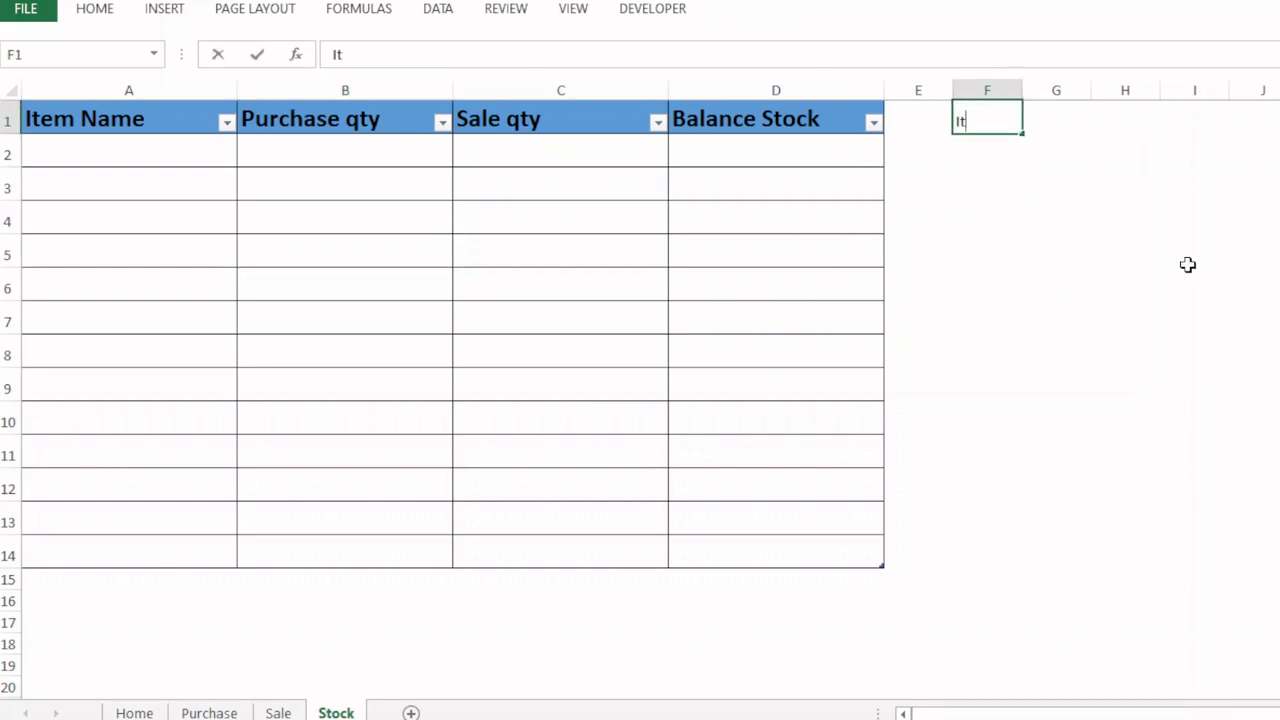
type("em Name")
key("Return")
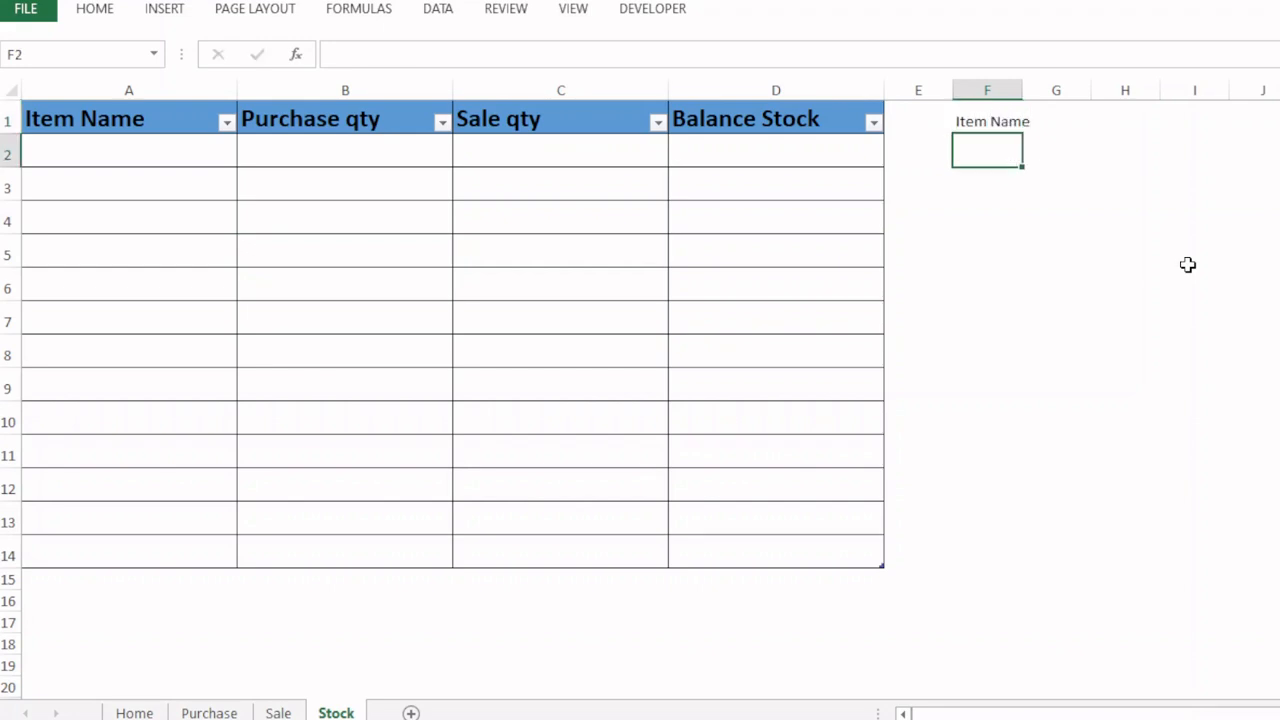
- Enter the non-blank criterion formula ="<>" in cell F2, under the Item Name heading
type("=")
type("\"")
type(",")
type("<")
type(">")
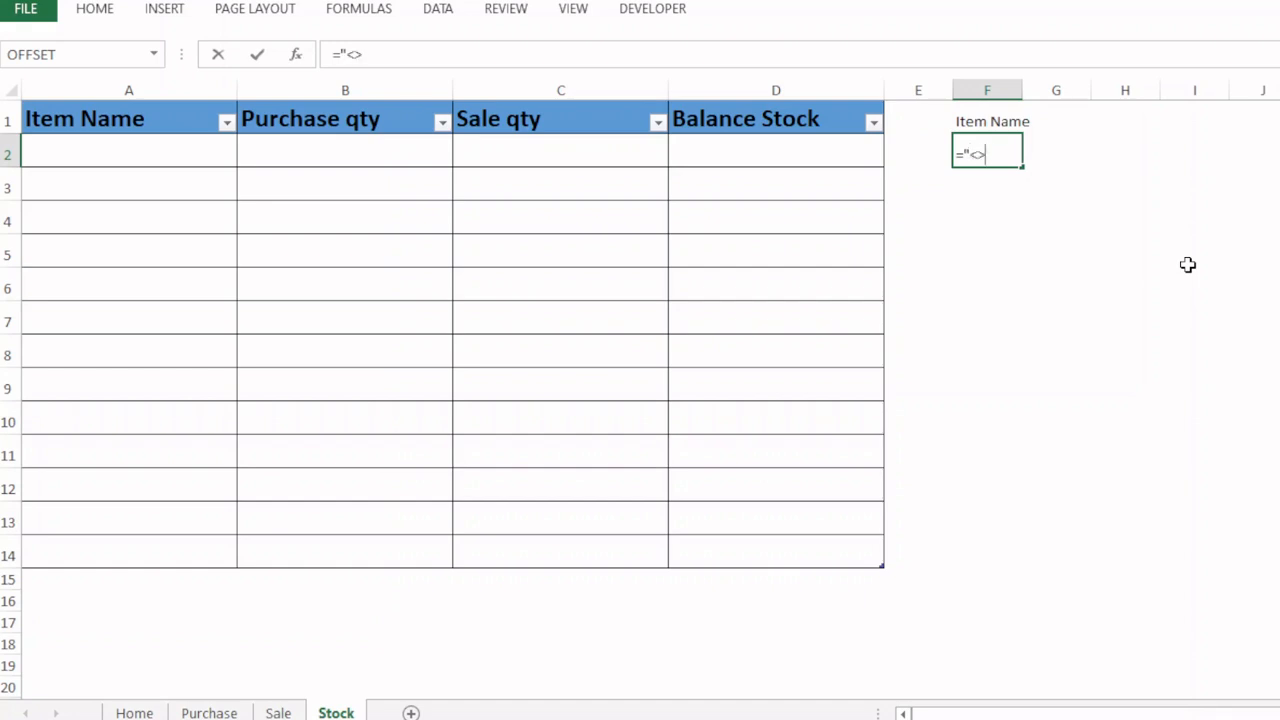
type("\"")
key("Return")
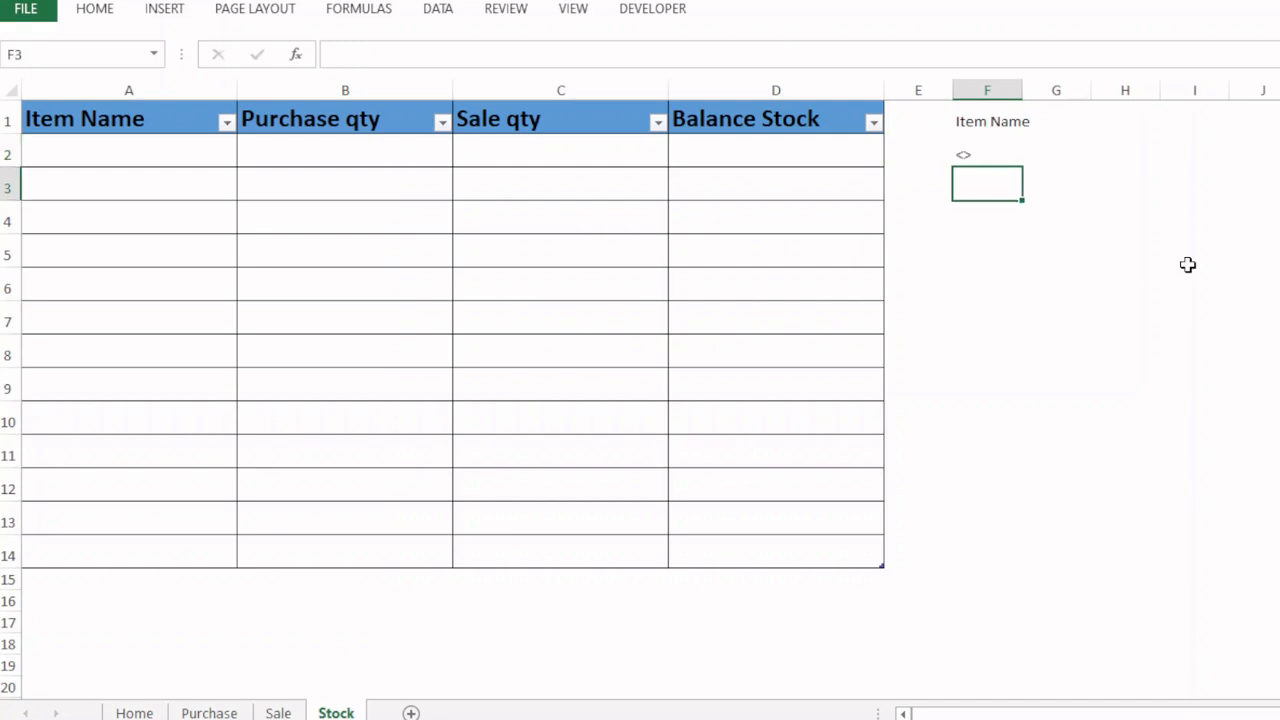
- Start recording a macro named refresh, stored in This Workbook, with an empty cell outside the stock table selected
left_click(474, 250)
left_click(1102, 358)
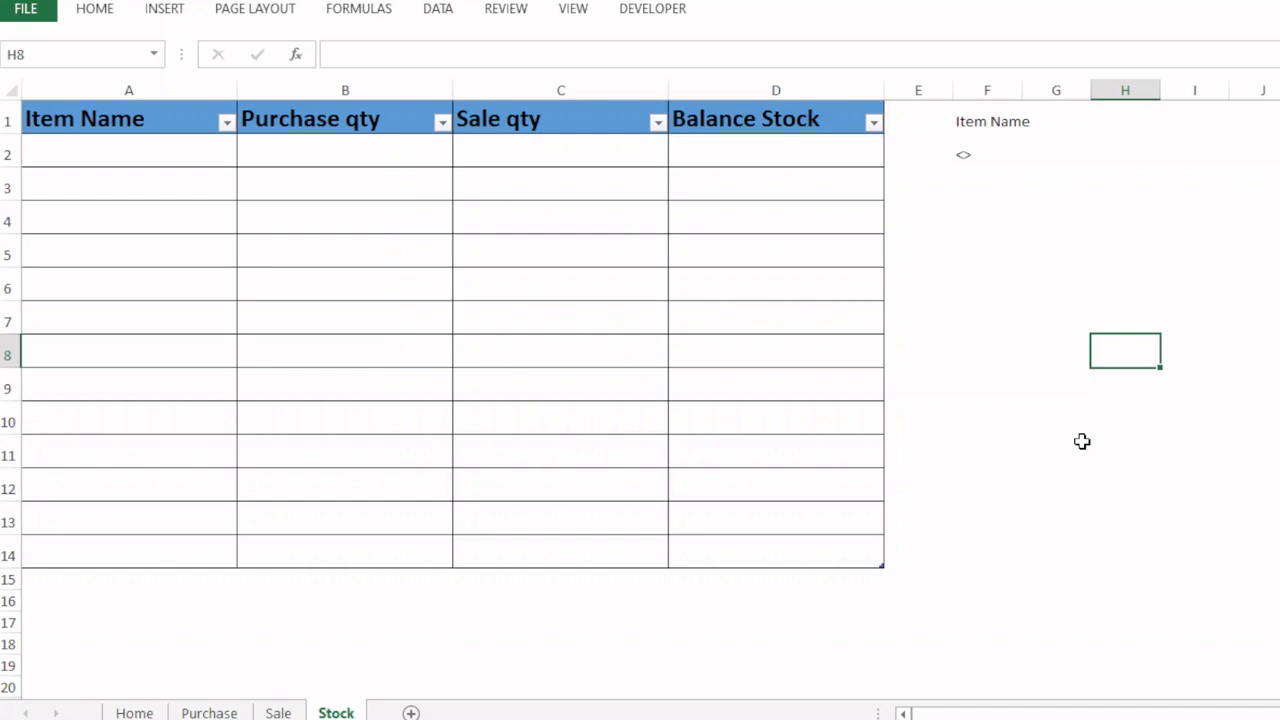
key("alt")
key("t")
key("m")
key("r")
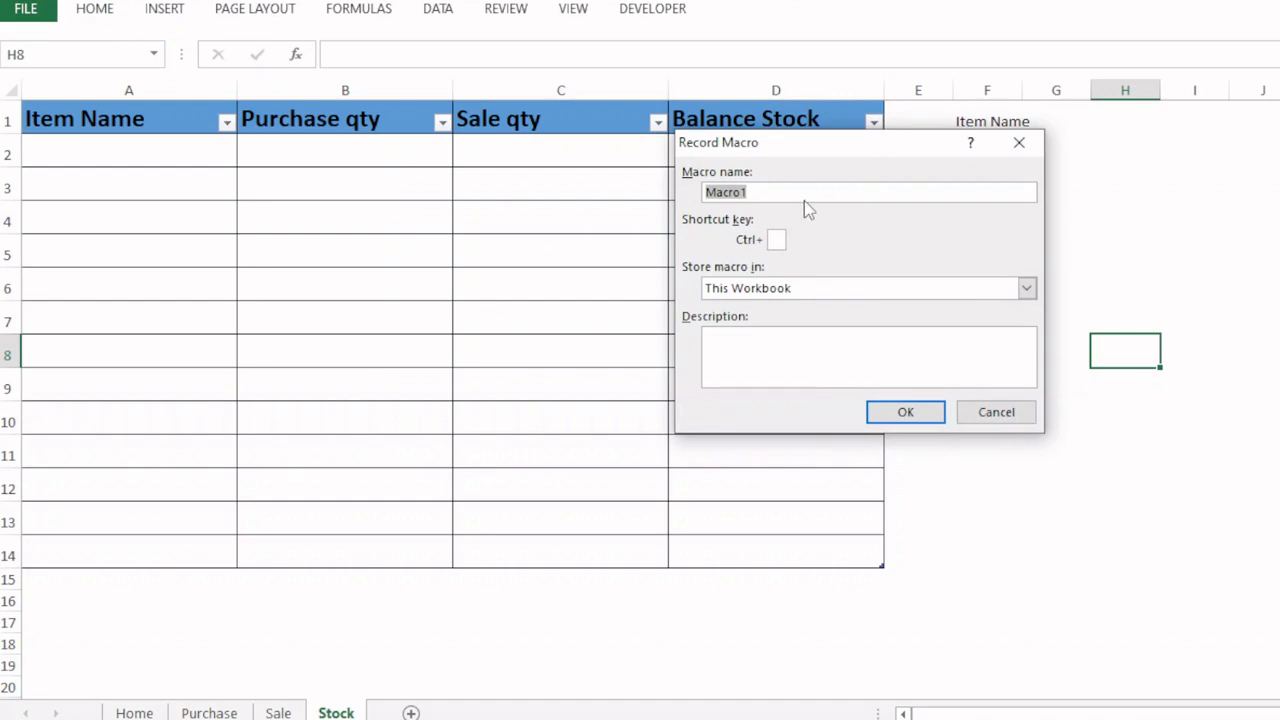
type("refresh")
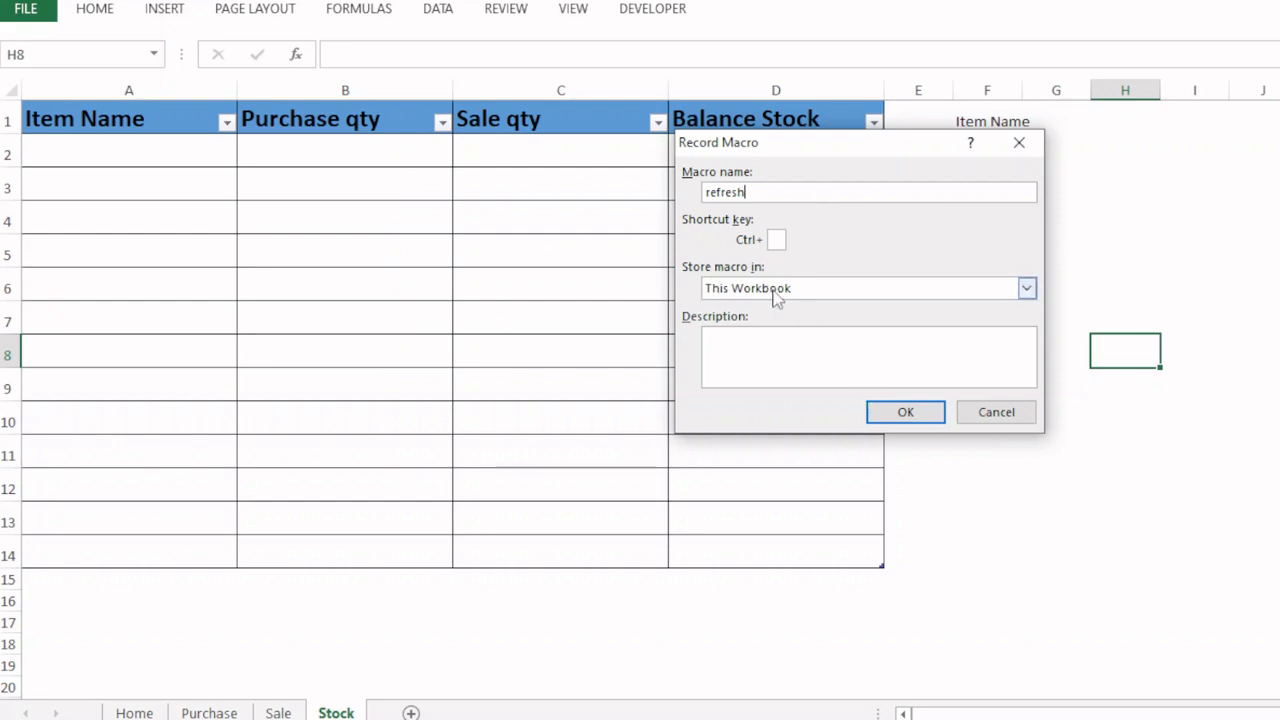
left_click(884, 411)
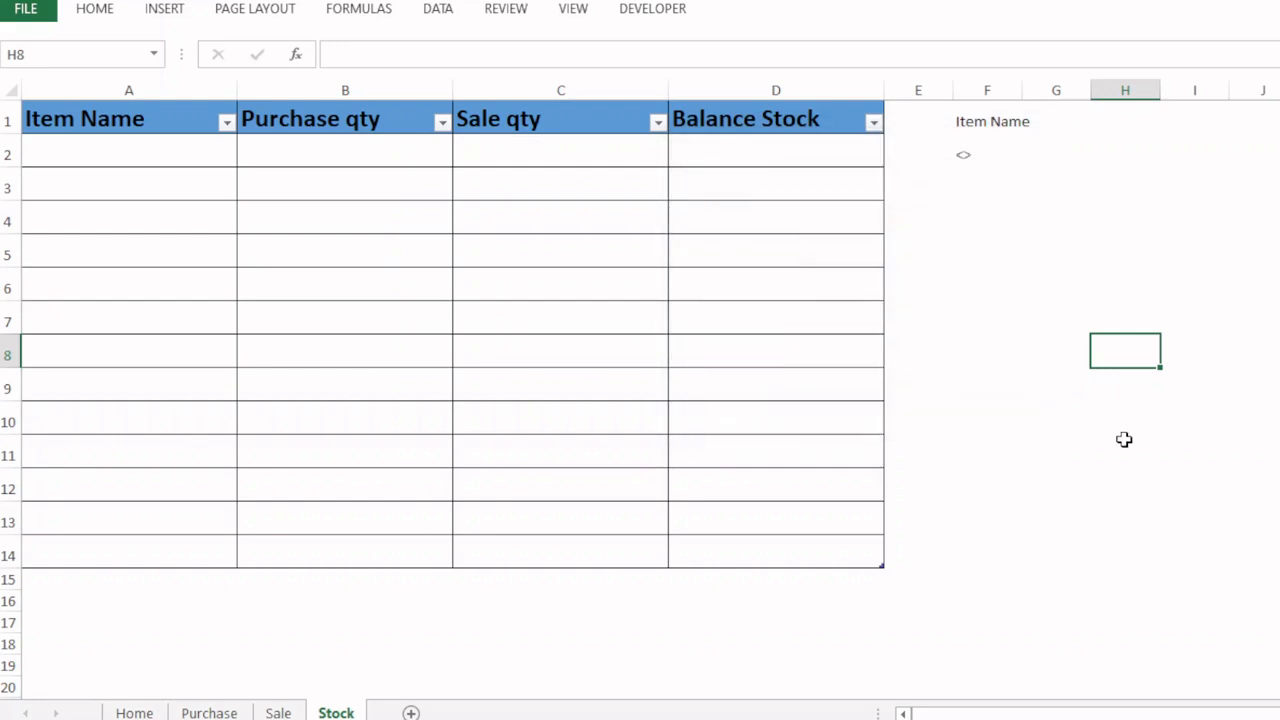
- Set up an Advanced Filter that copies to another location, with column C of the Purchase sheet as the list range
left_click(437, 8)
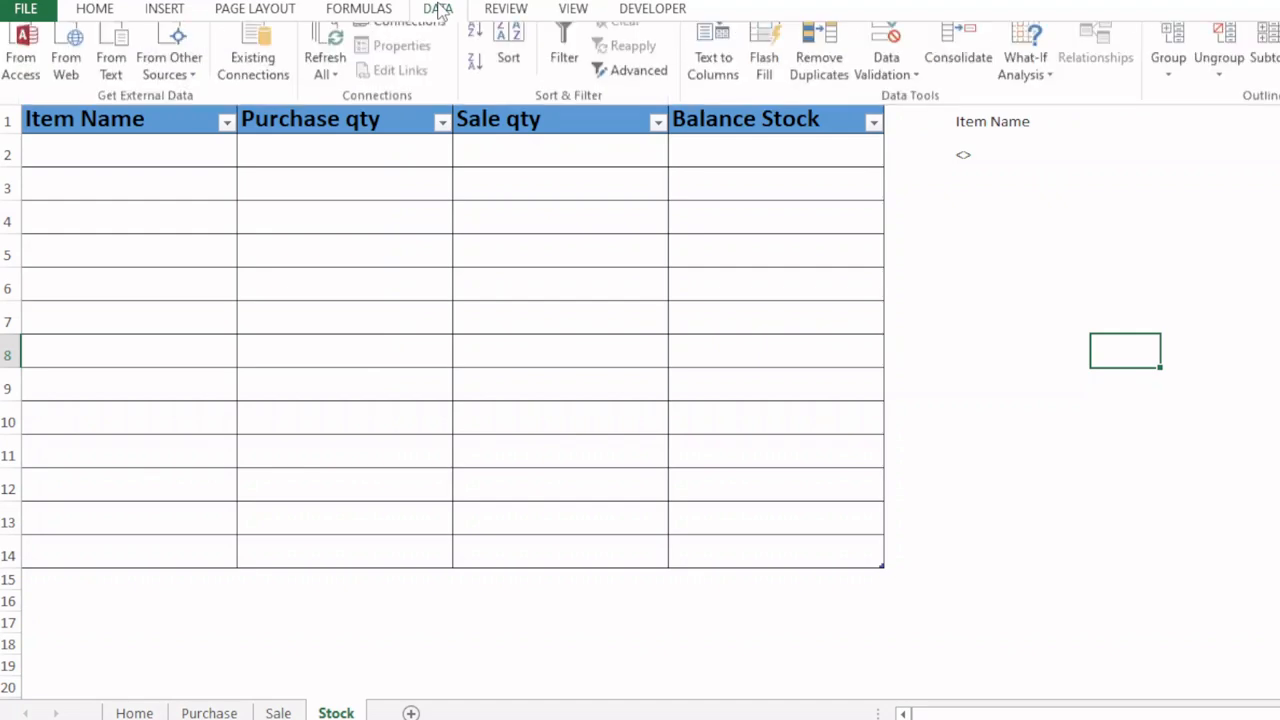
left_click(632, 88)
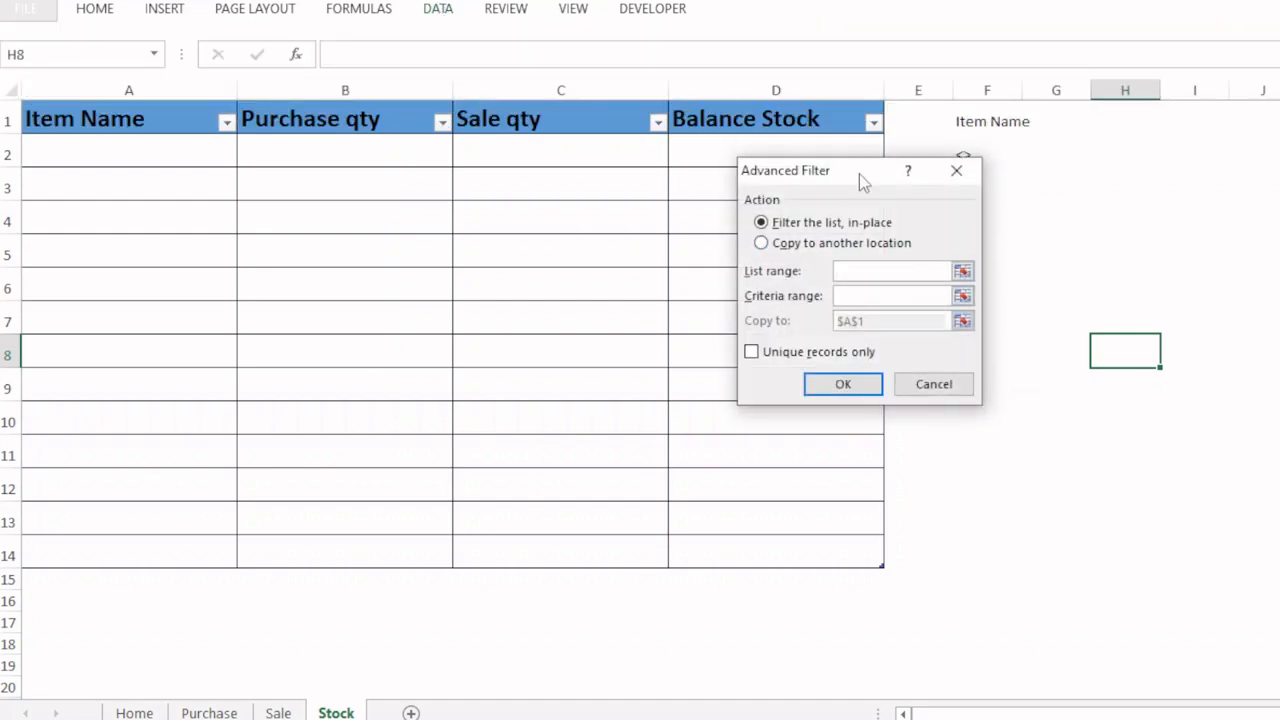
left_click_drag(859, 174, 839, 213)
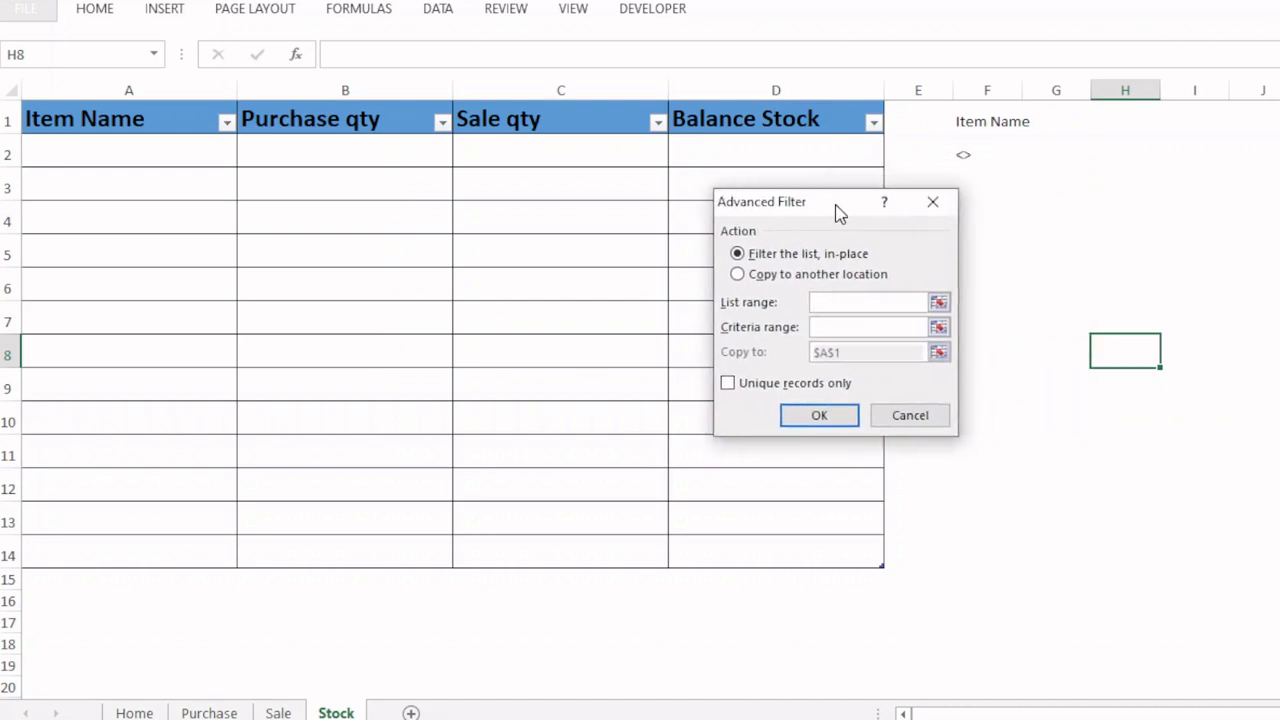
left_click(738, 274)
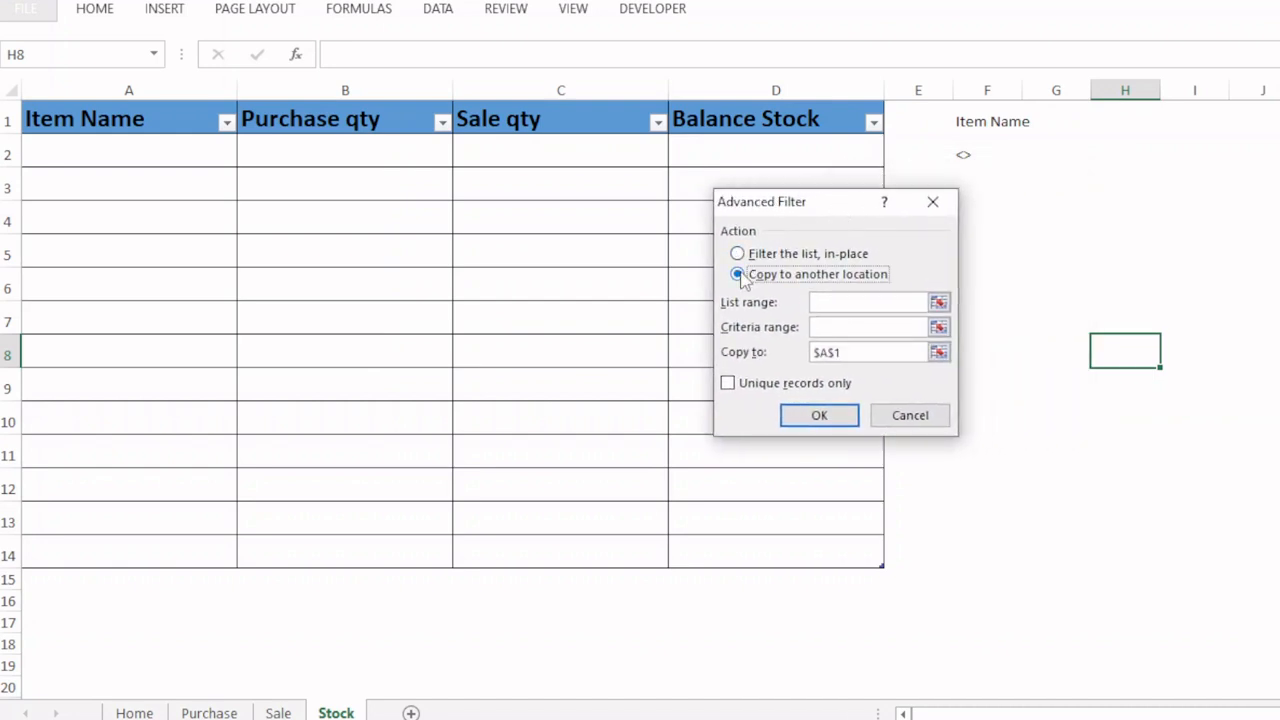
left_click(857, 307)
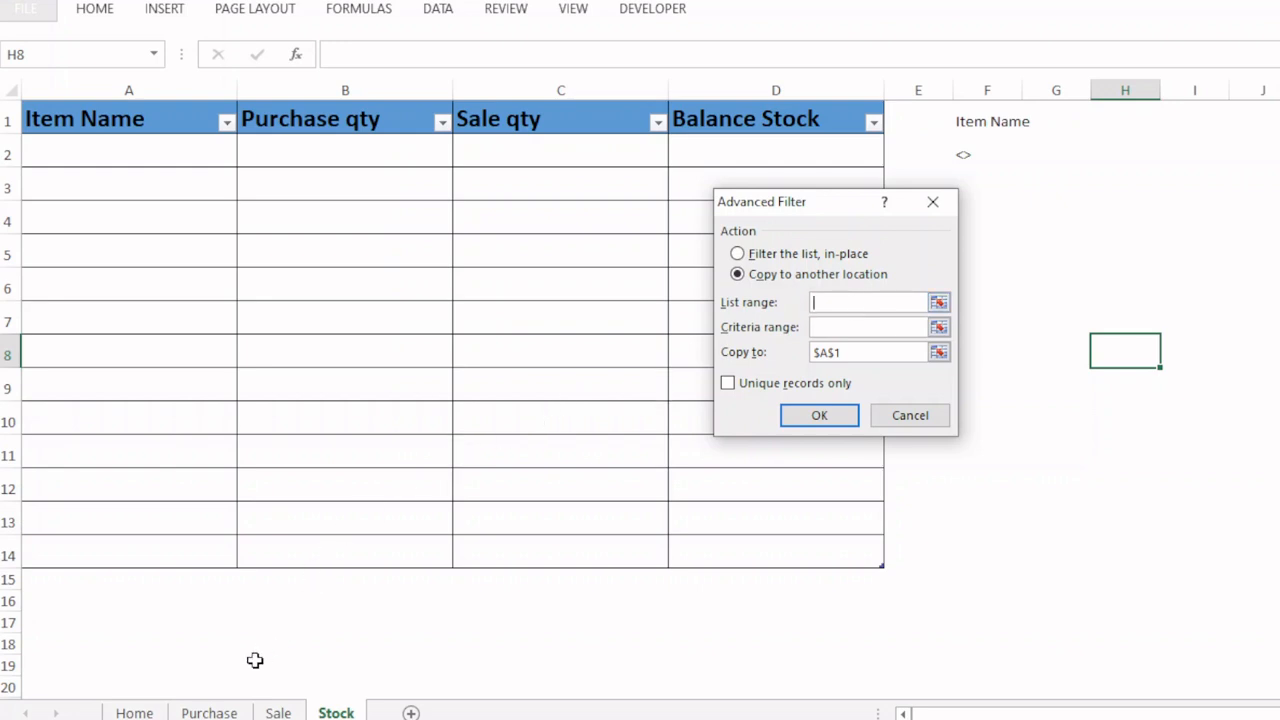
left_click(209, 712)
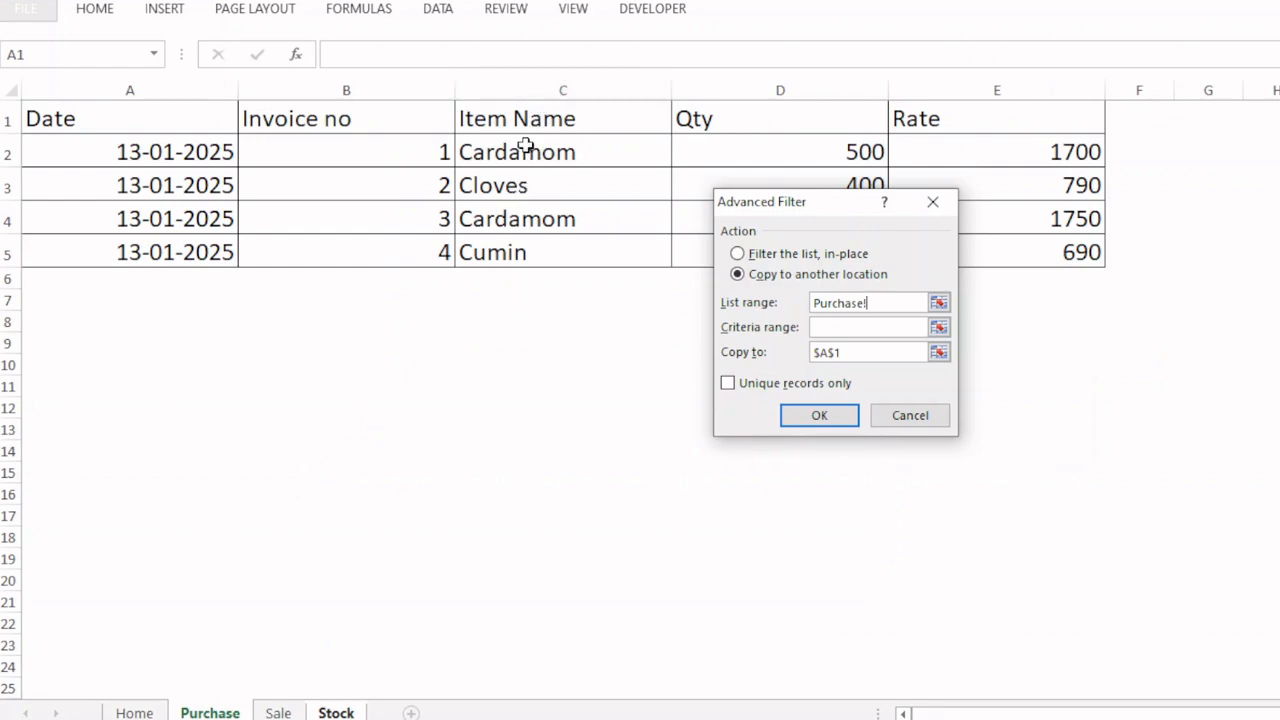
left_click(535, 83)
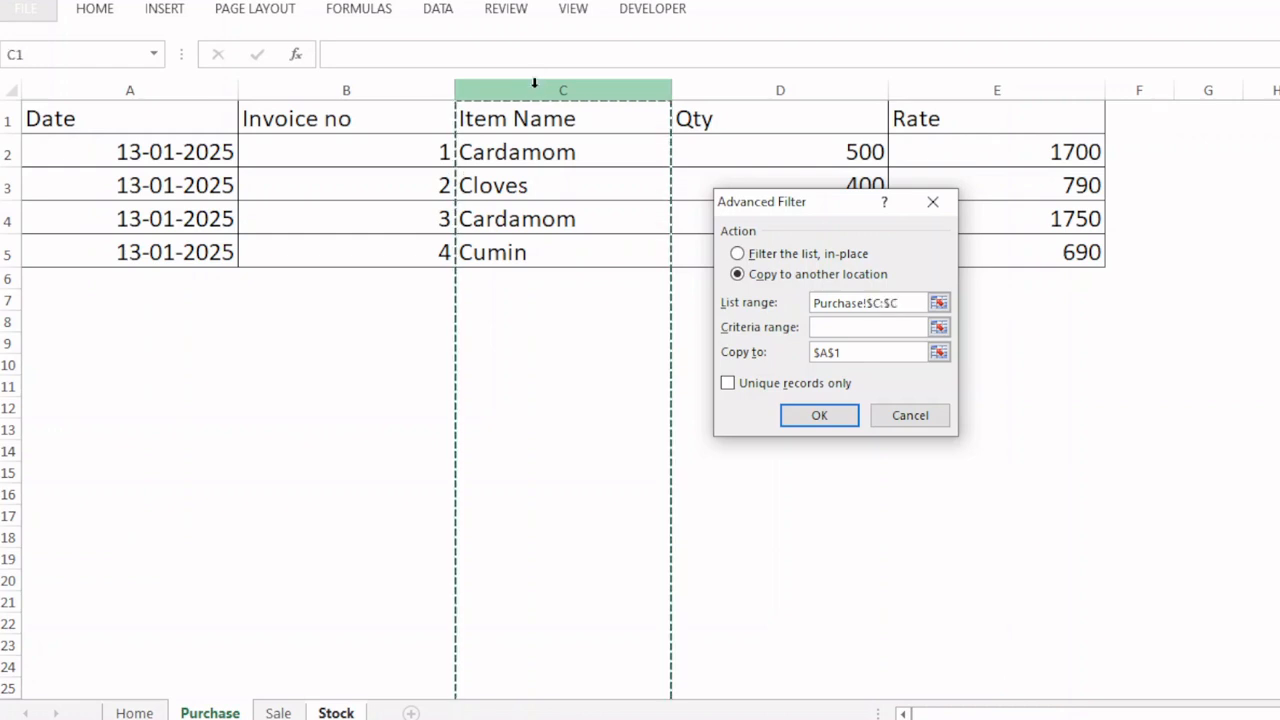
- Set the filter's criteria range to F1:F2 and its destination to the Item Name header A1 on Stock, and extract unique records only
left_click(851, 328)
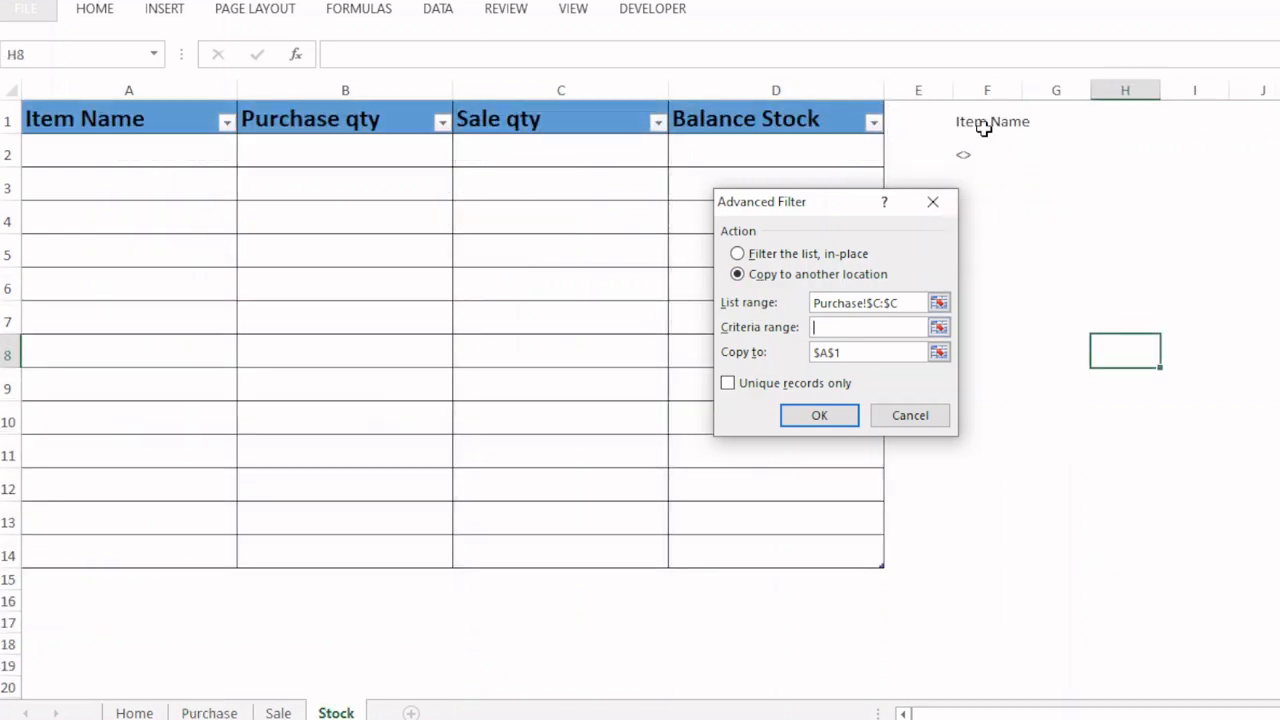
left_click_drag(985, 121, 985, 154)
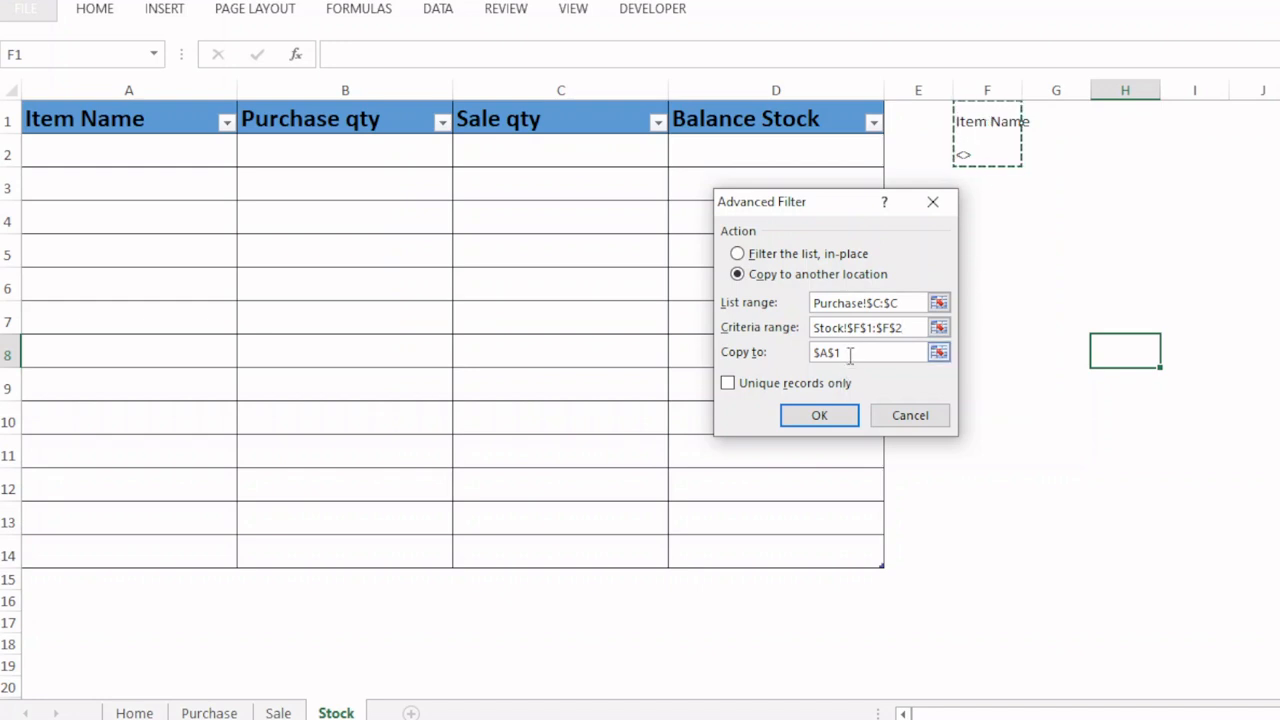
left_click_drag(848, 353, 810, 356)
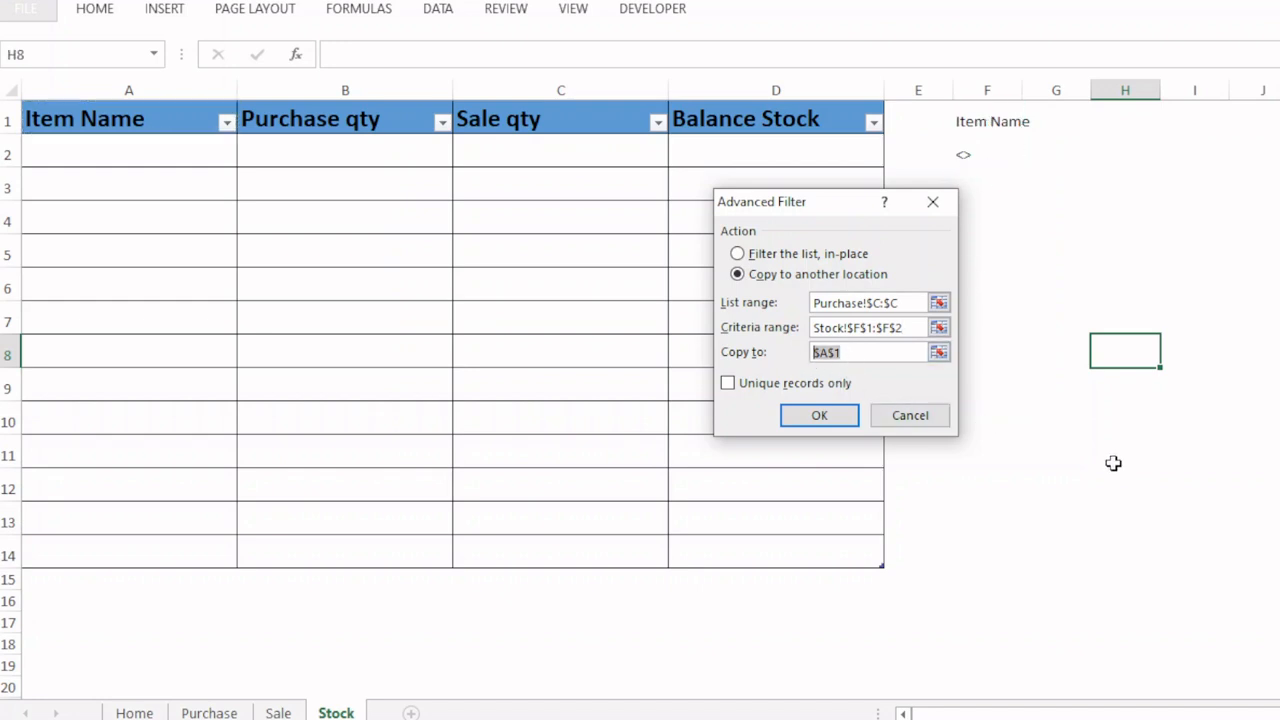
key("BackSpace")
left_click(133, 119)
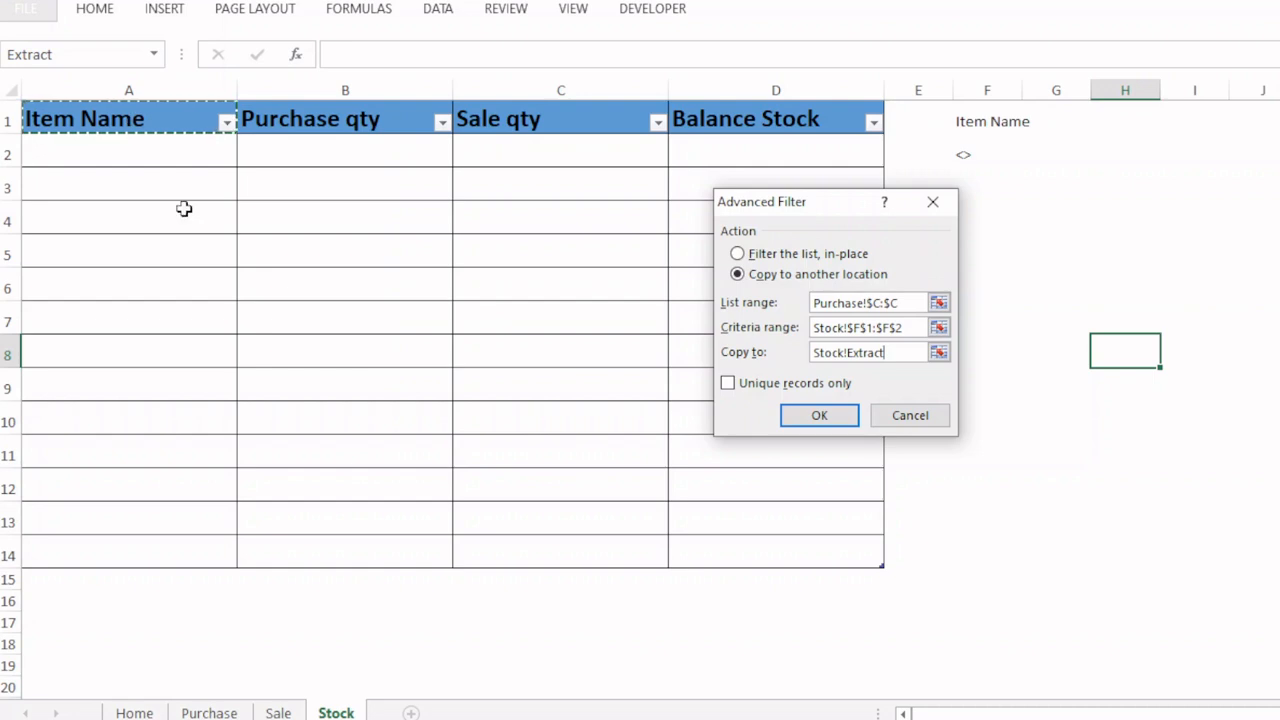
left_click(728, 385)
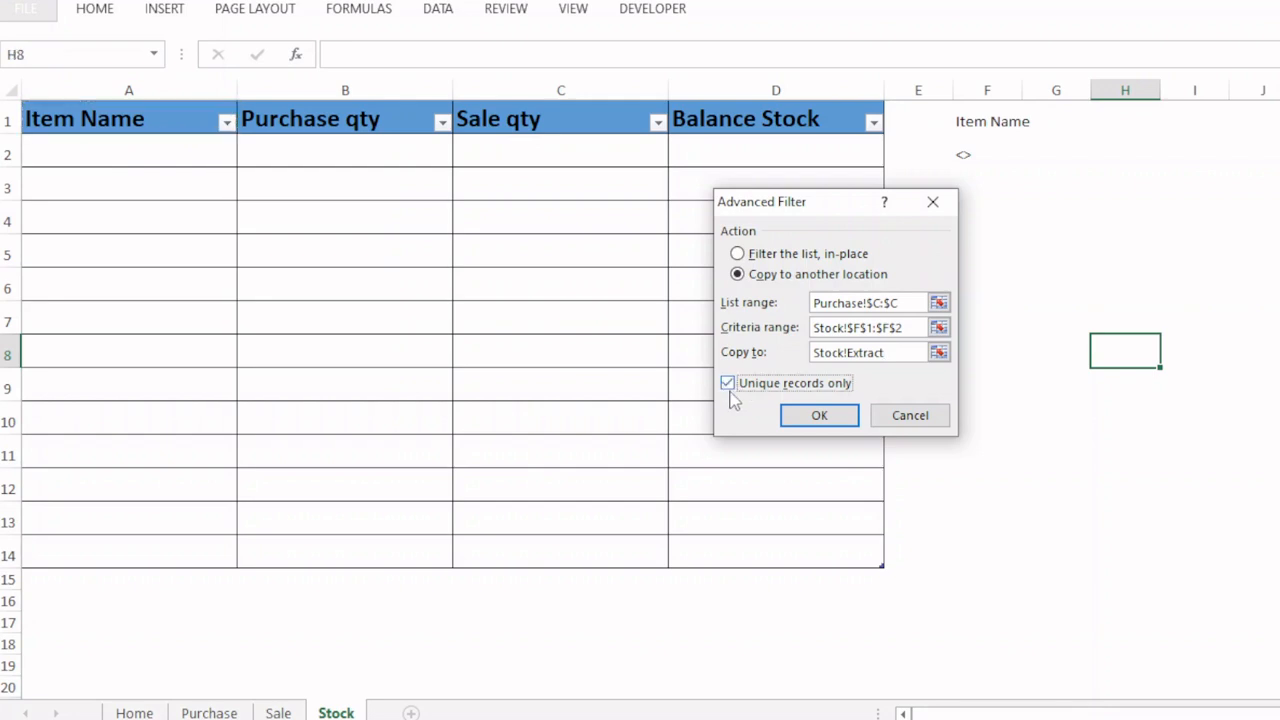
left_click(818, 415)
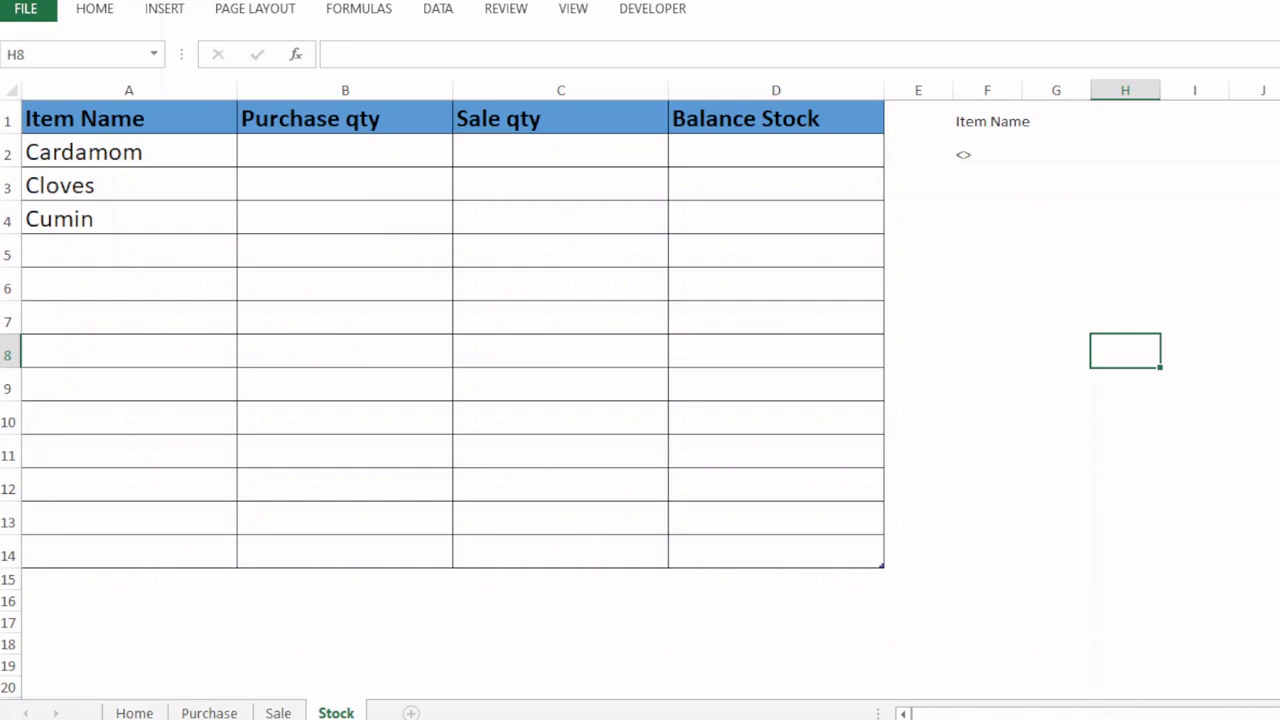
- Draw a rounded rectangle about 3.9 cm wide and 1.2 cm high beside the stock table, labelled "Refresh"
left_click(165, 9)
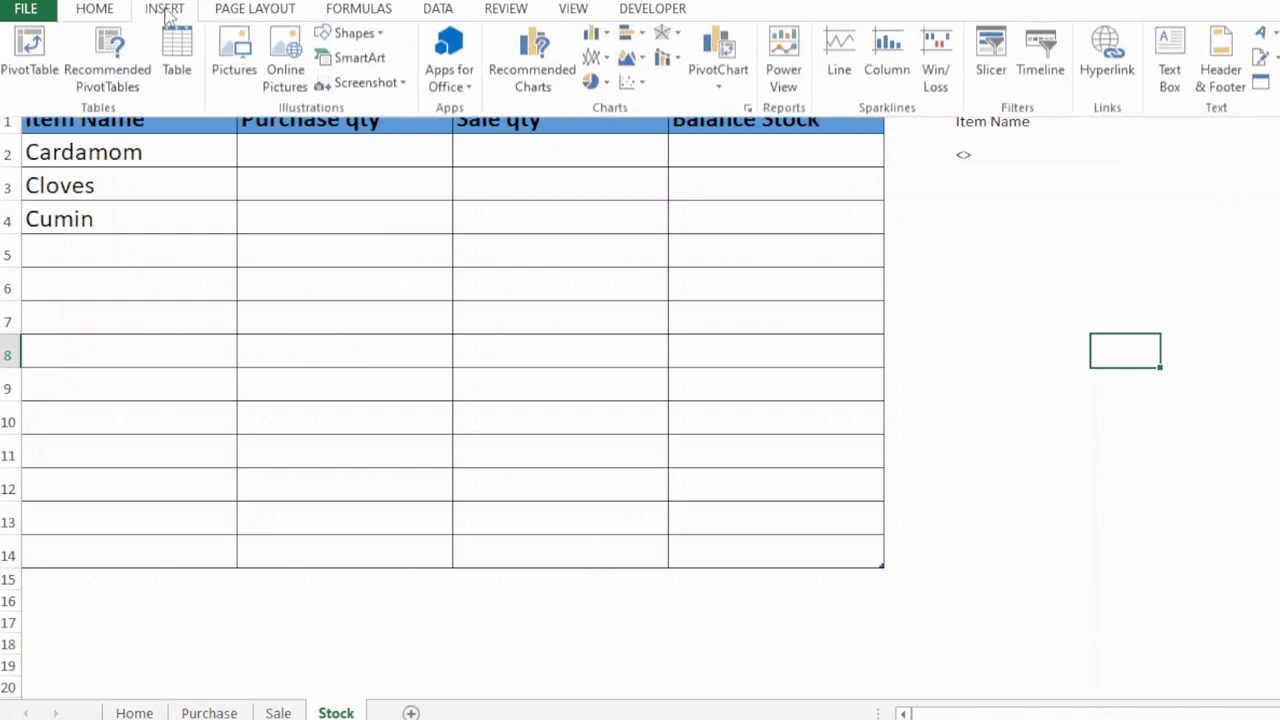
left_click(381, 44)
left_click(432, 88)
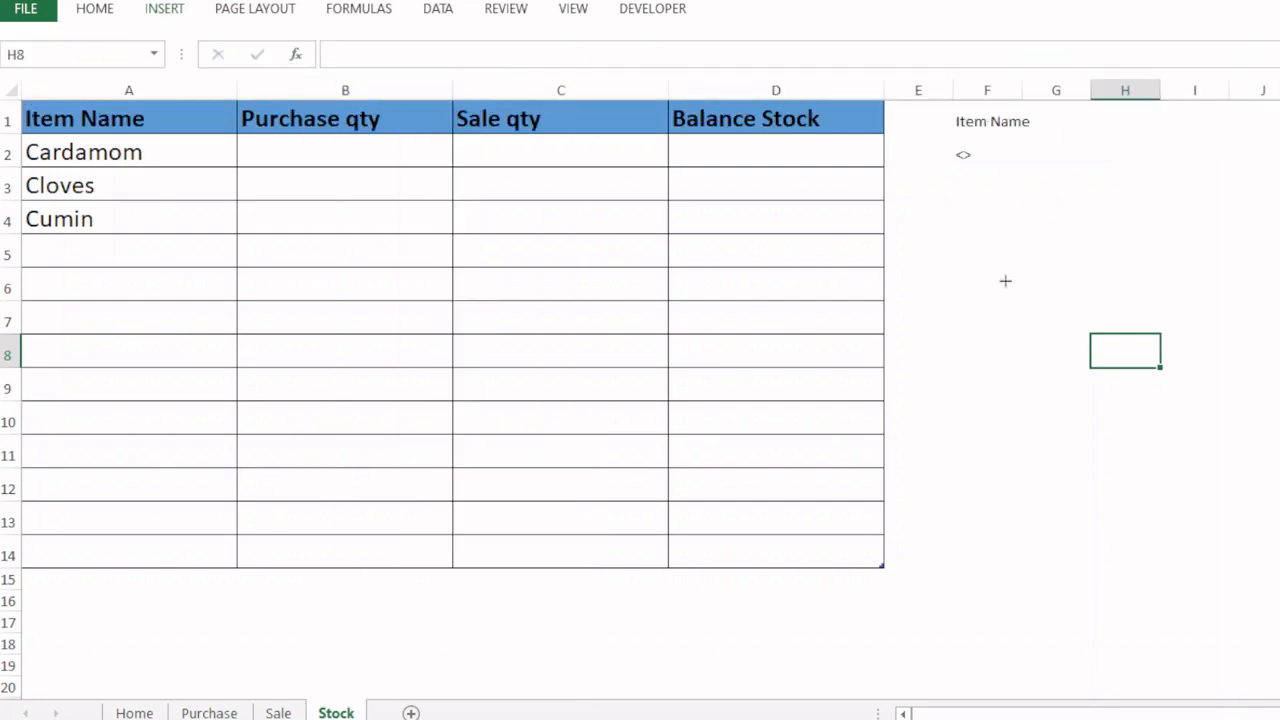
mouse_move(1094, 240)
left_mouse_down()
mouse_move(1211, 289)
mouse_move(1248, 290)
left_mouse_up()
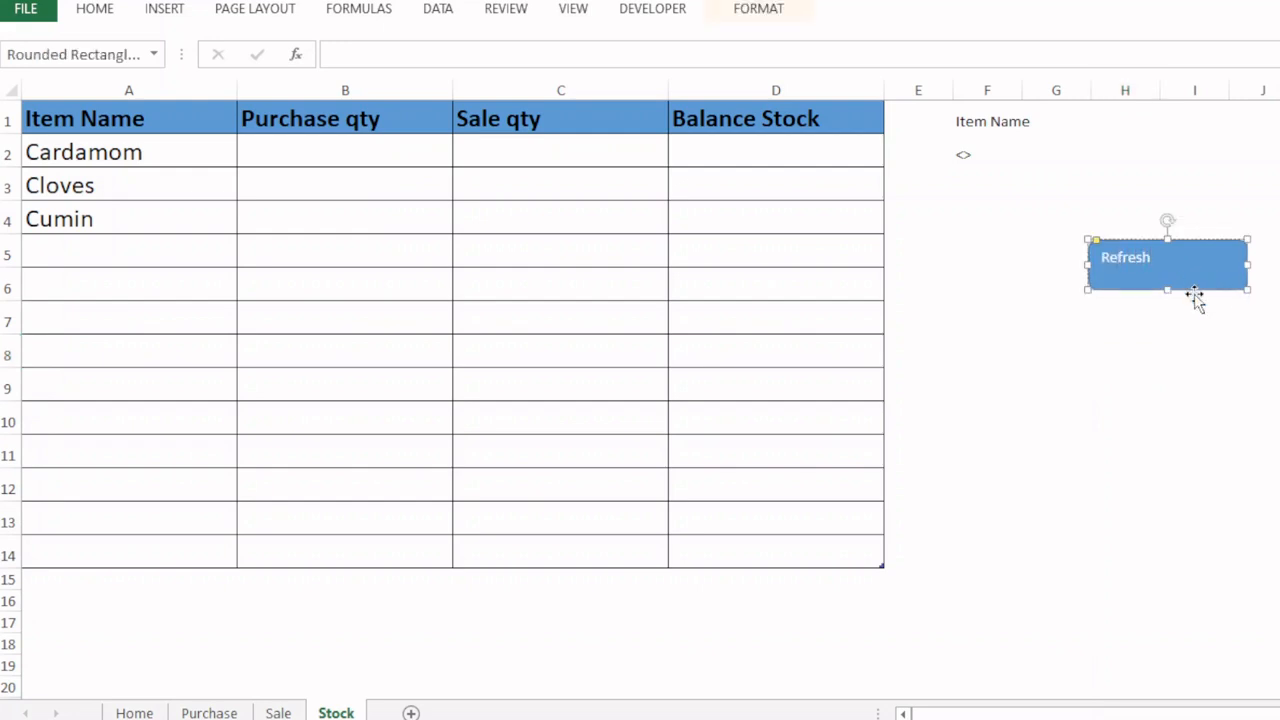
- Enlarge the Refresh label to 18 pt and centre it horizontally and vertically in the shape
key("ctrl+a")
key("ctrl+shift+period")
key("ctrl+shift+period")
key("ctrl+shift+period")
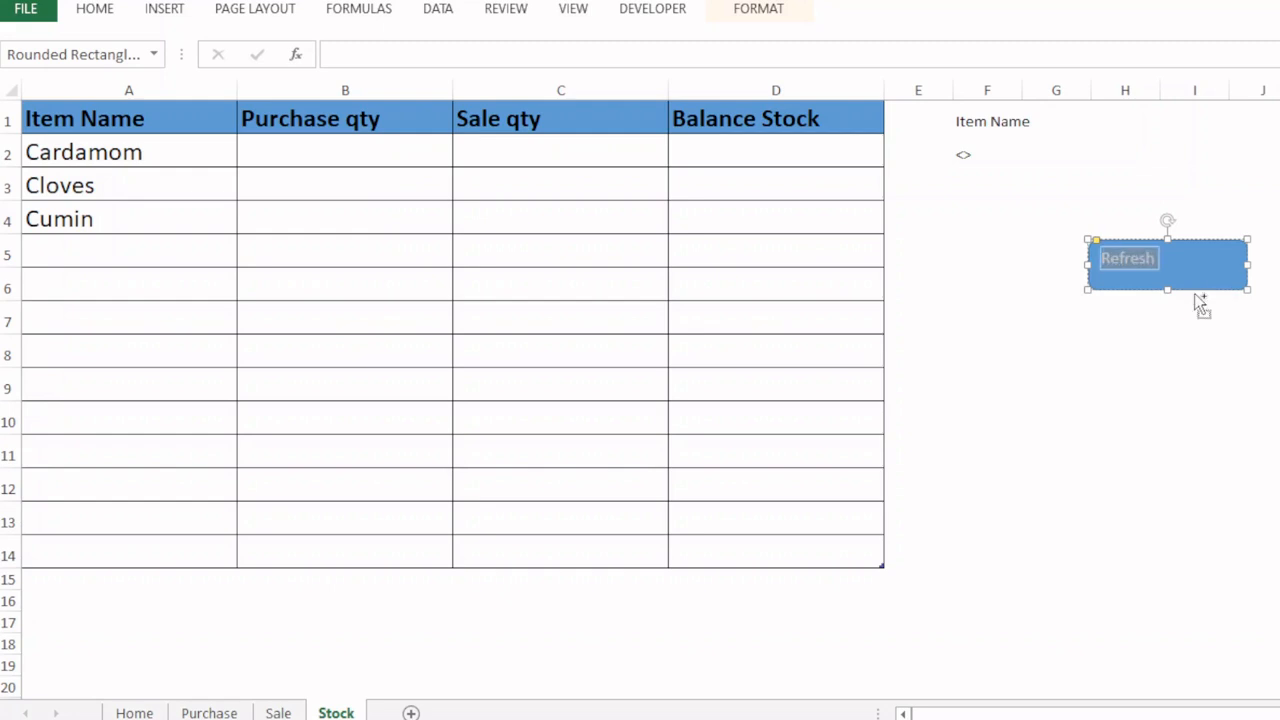
key("ctrl+shift+period")
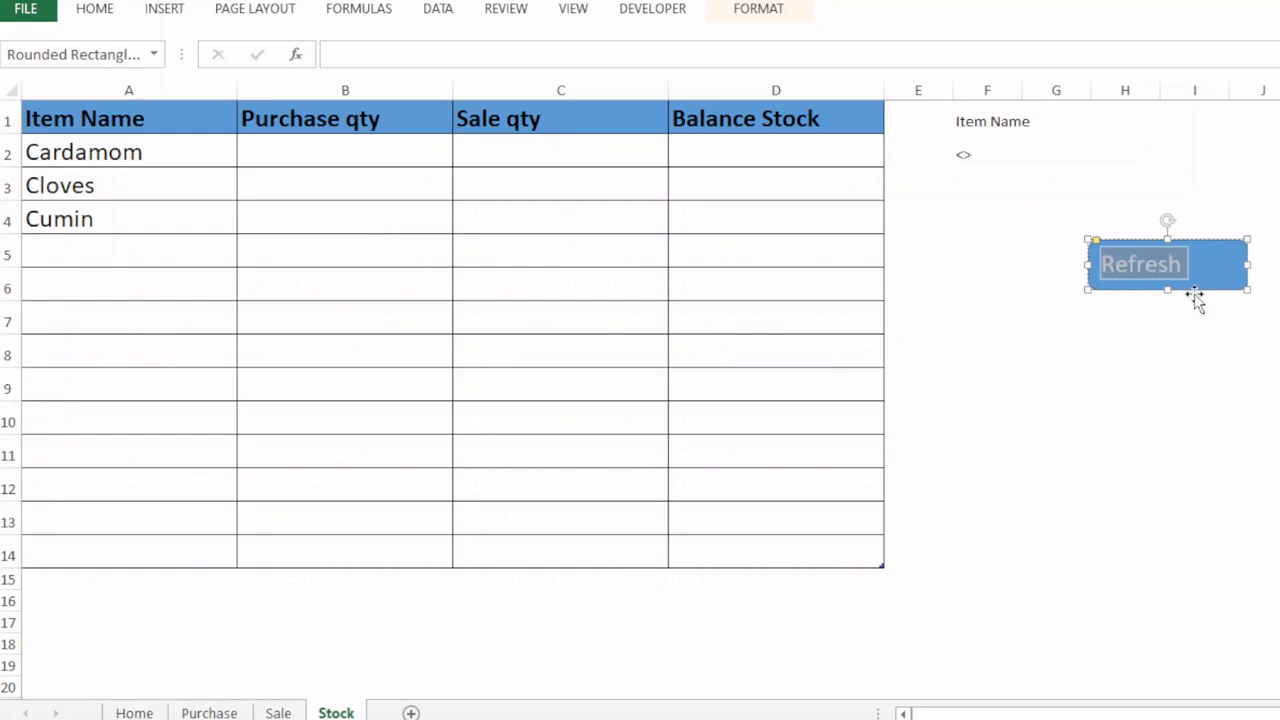
left_click(110, 8)
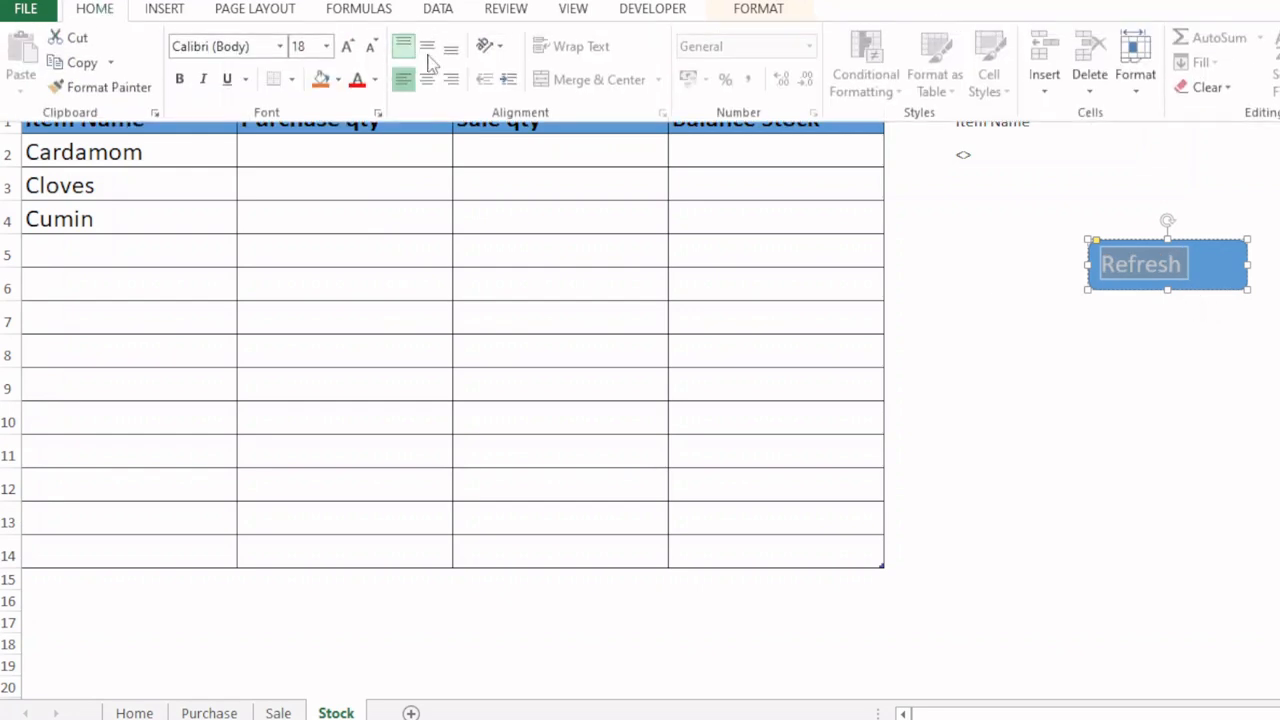
left_click(427, 79)
left_click(428, 46)
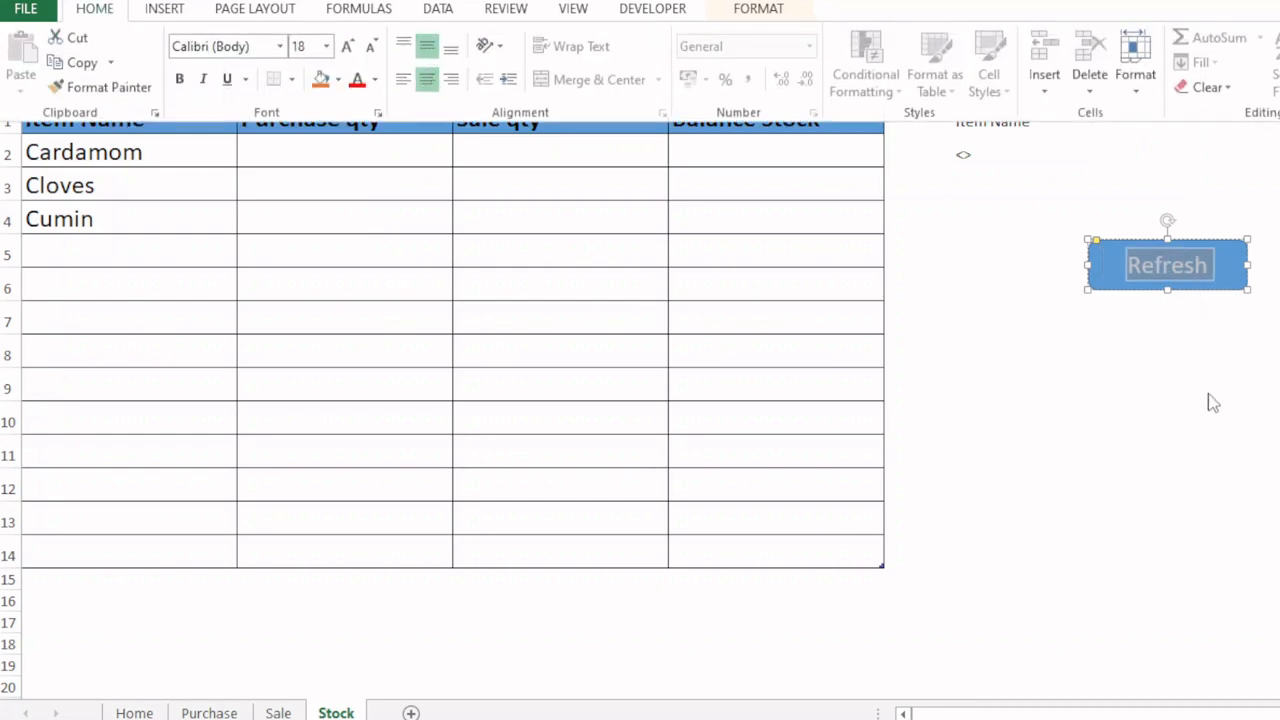
- Style the Refresh shape with a red fill, a black outline and the largest yellow glow variation
left_click(750, 18)
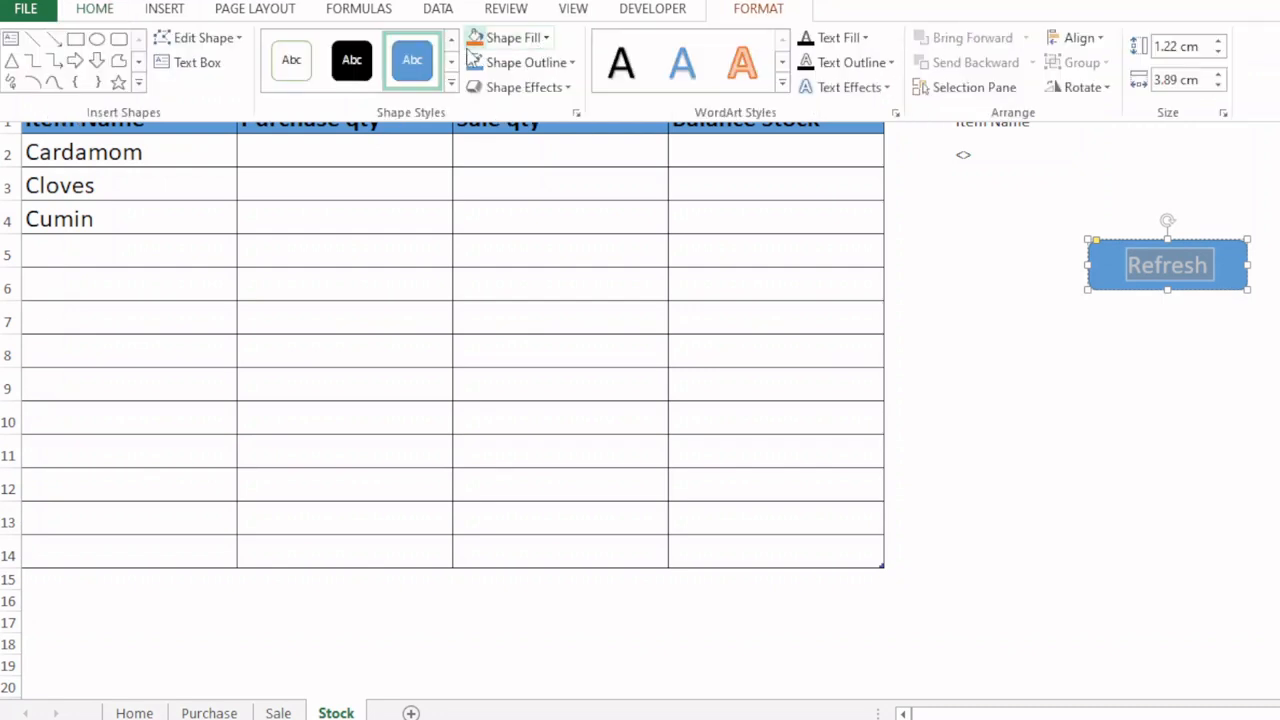
left_click(540, 38)
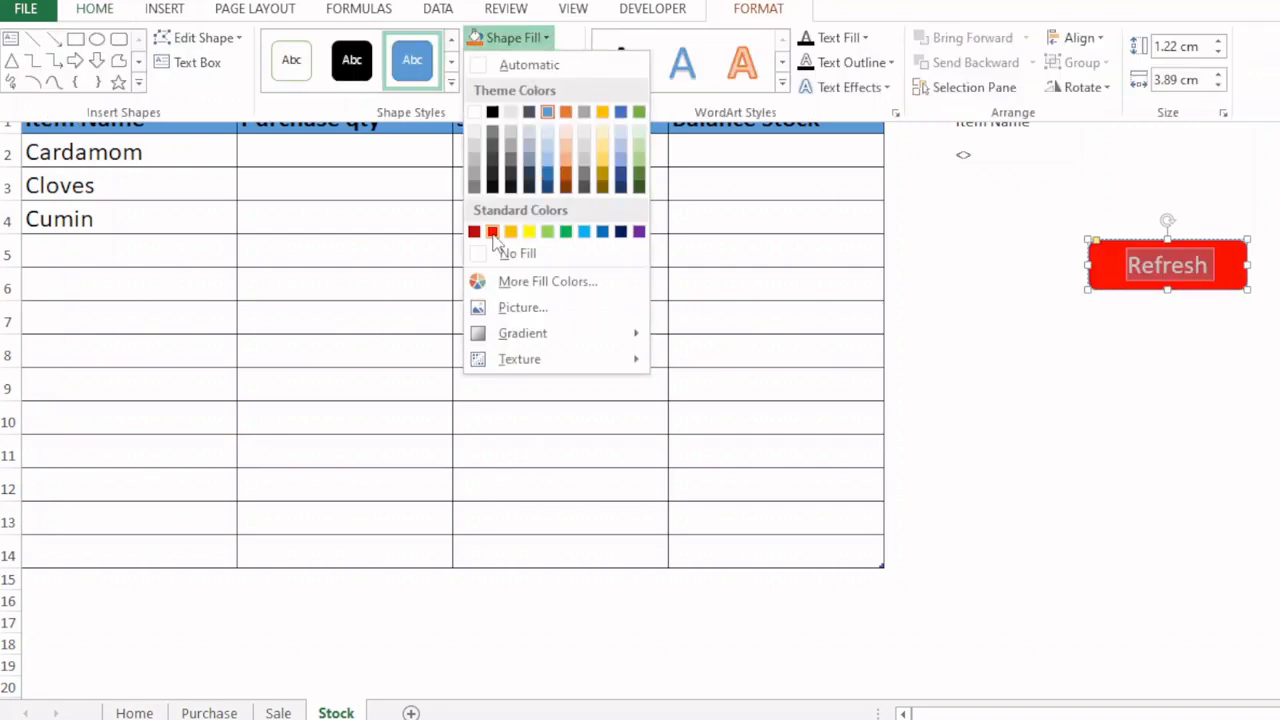
left_click(492, 231)
left_click(527, 62)
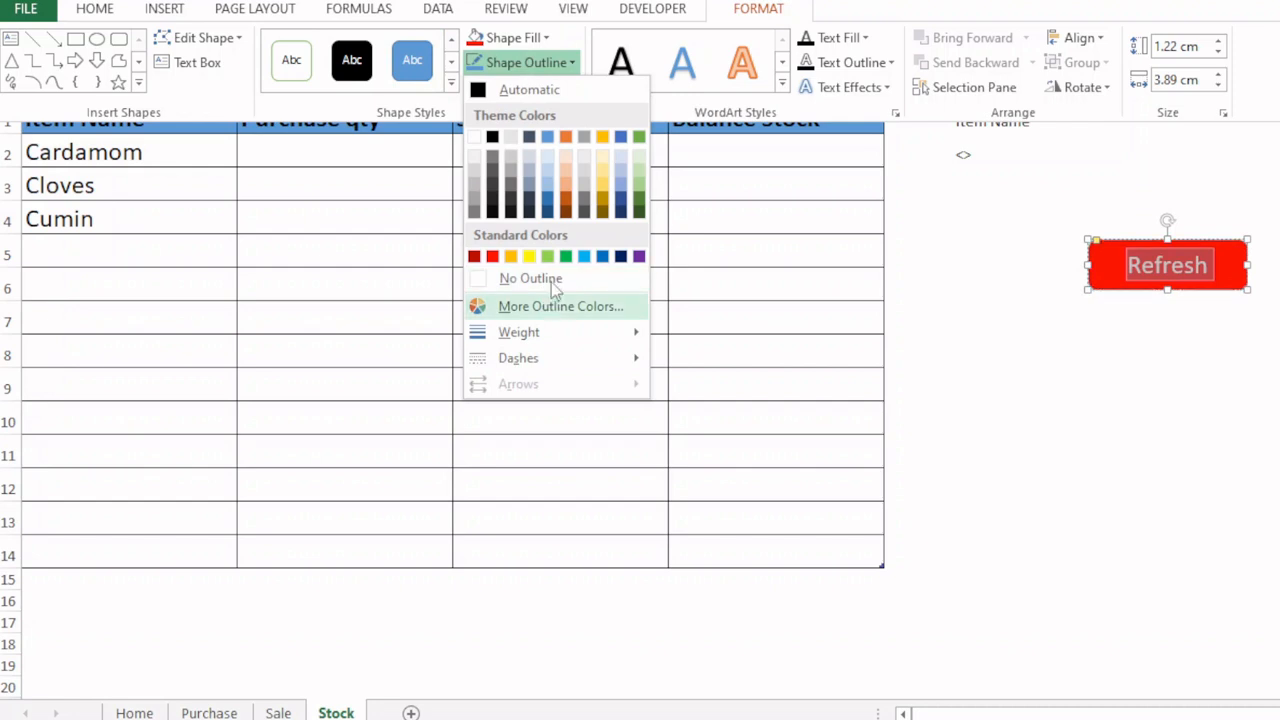
left_click(507, 139)
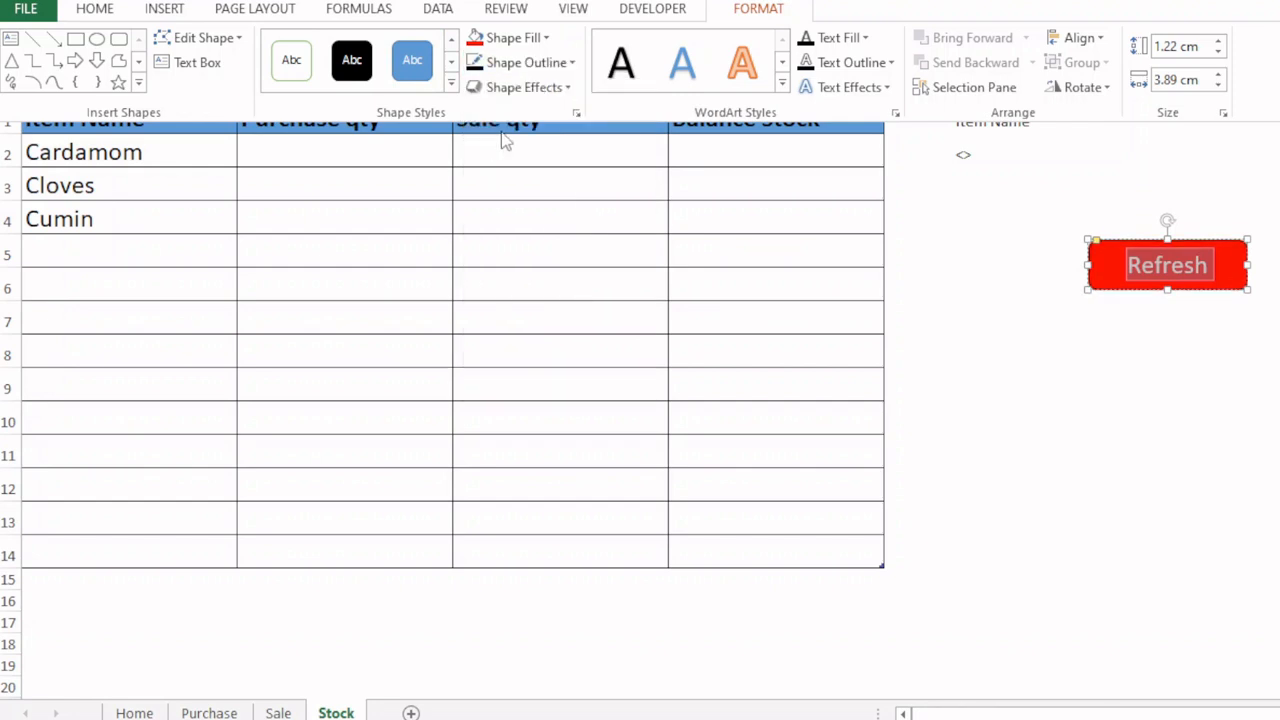
left_click(560, 88)
mouse_move(587, 275)
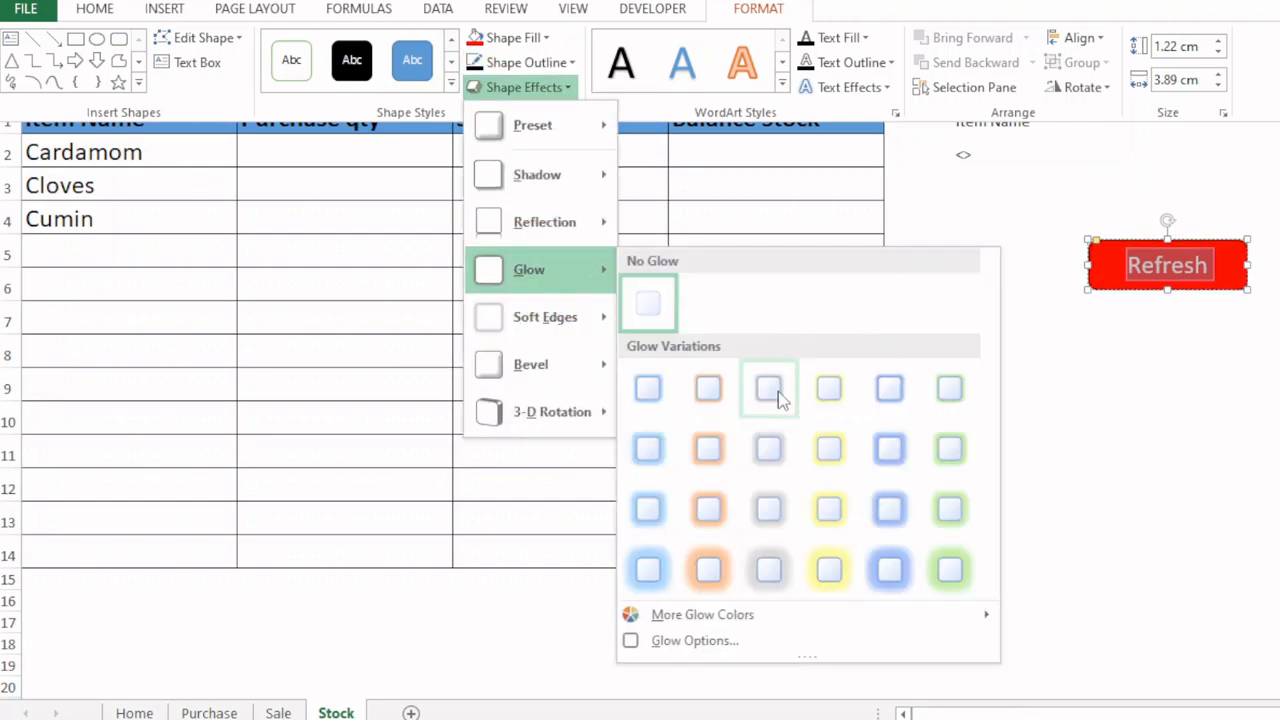
left_click(827, 568)
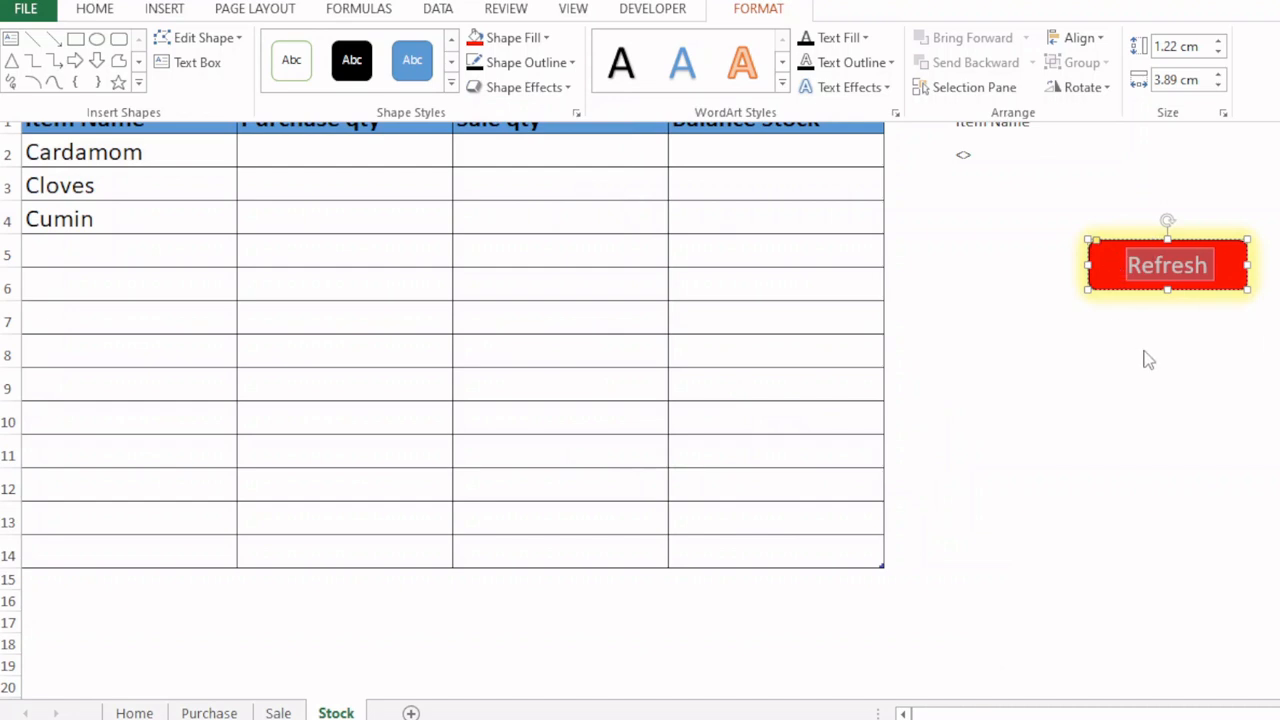
- Assign the refresh macro to the Refresh shape and deselect the shape
left_click(1204, 356)
right_click(1204, 270)
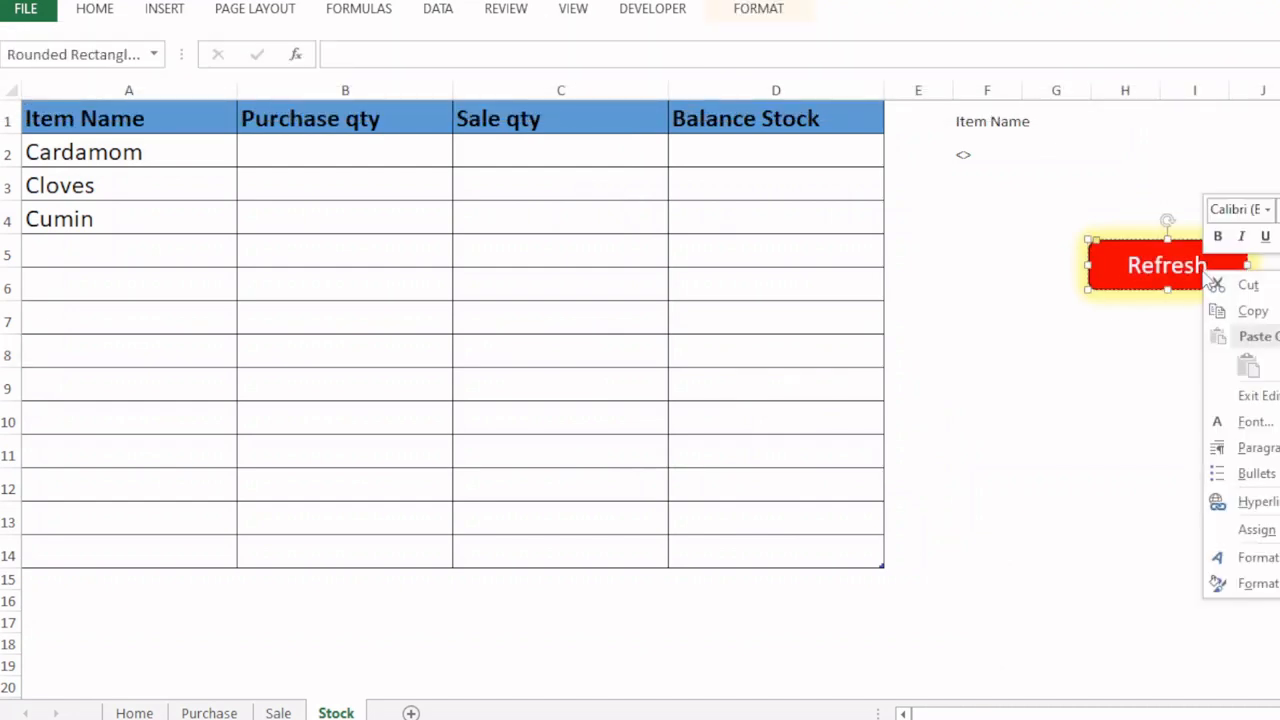
left_click(1256, 529)
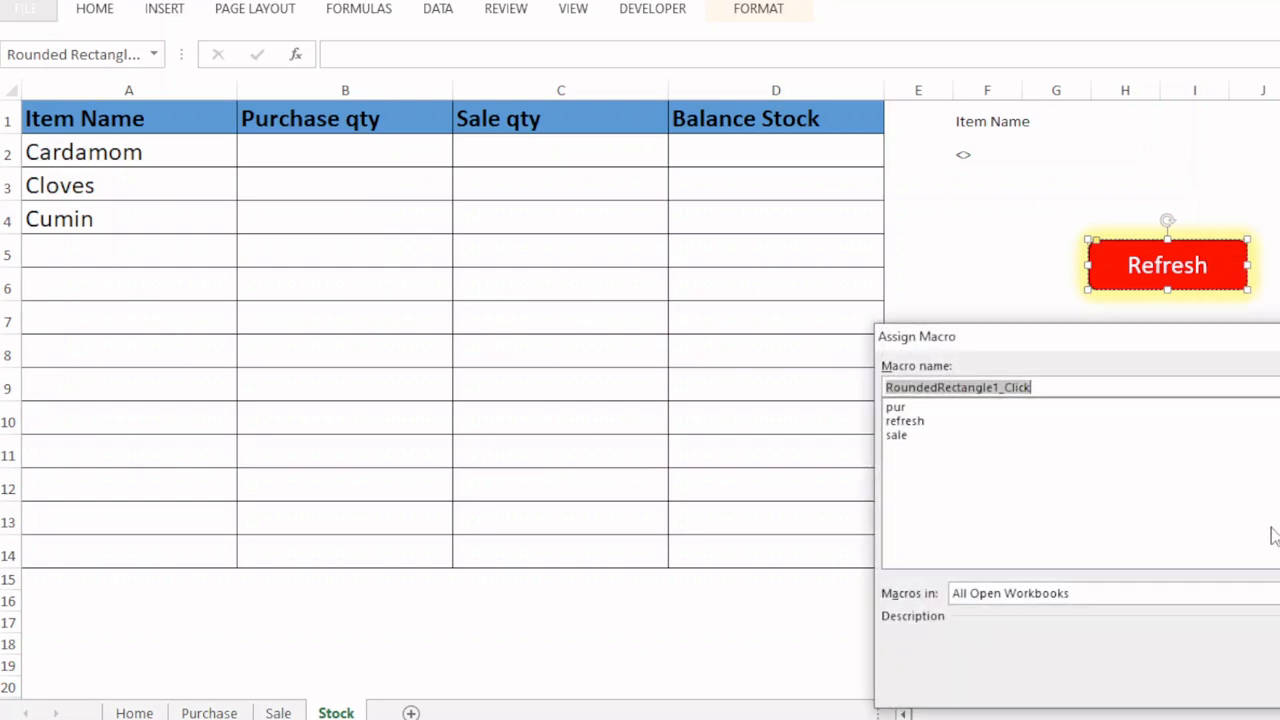
left_click(910, 421)
key("Return")
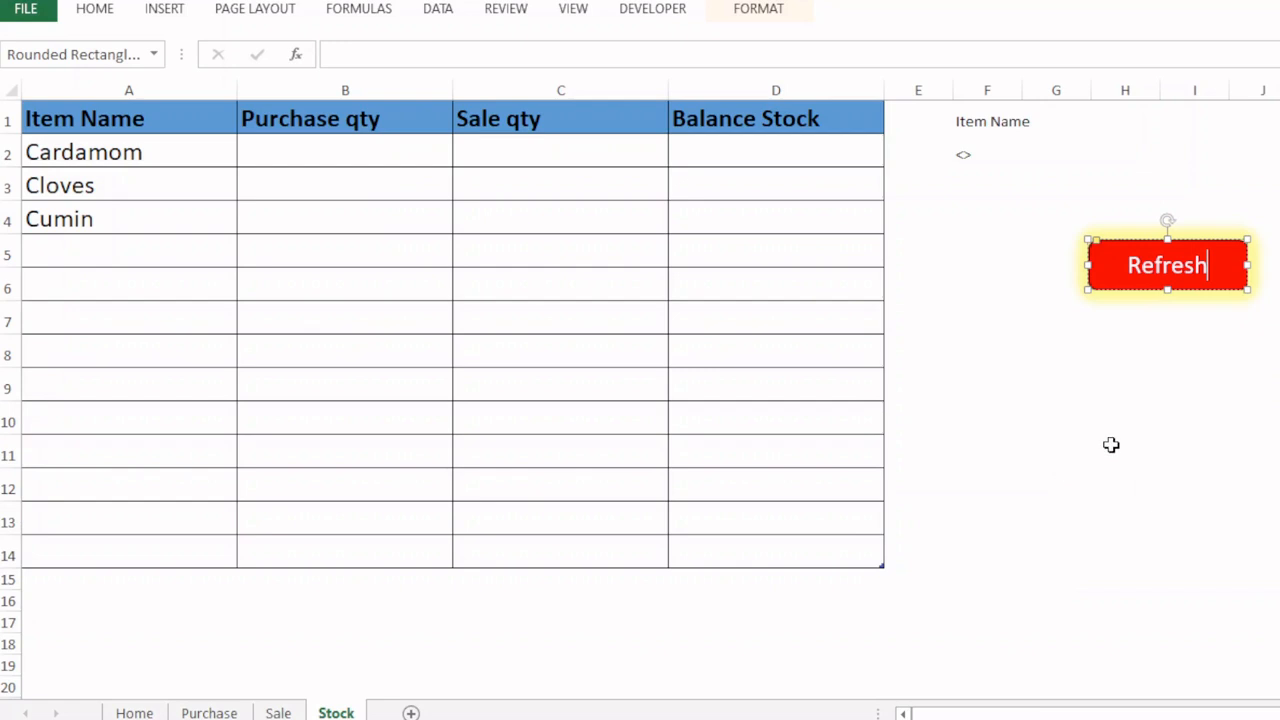
left_click(1174, 414)
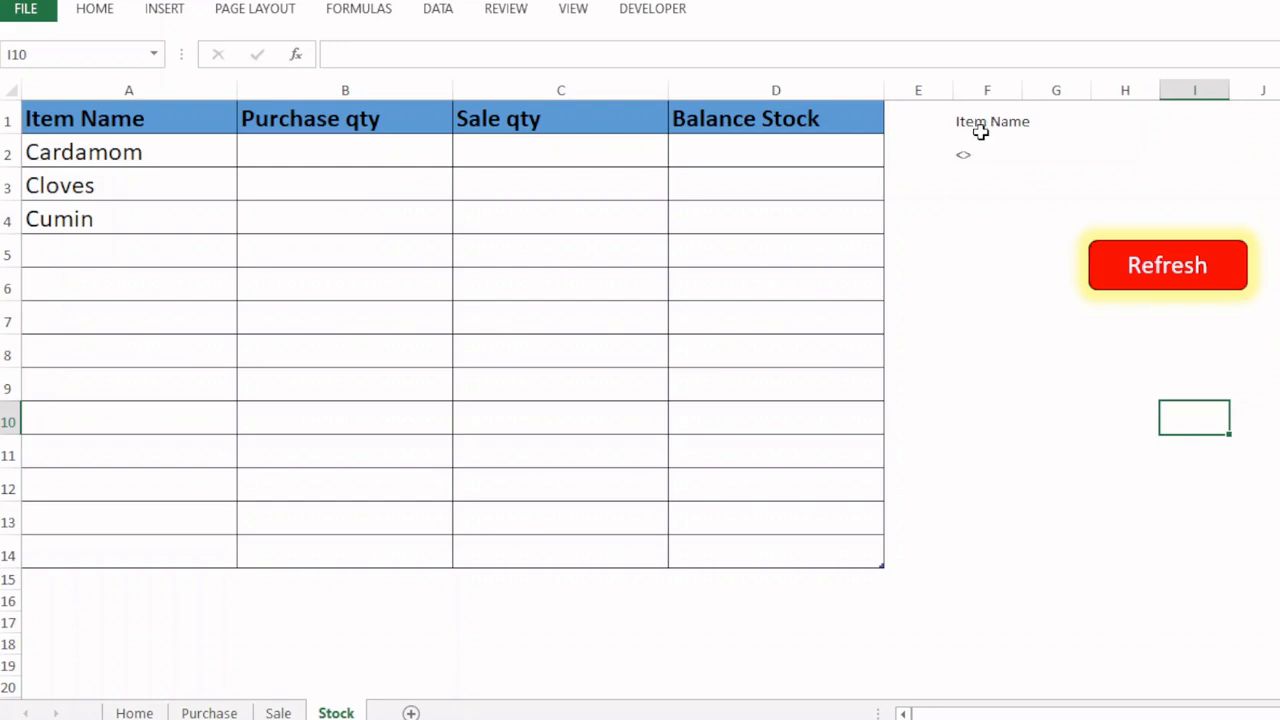
- Hide column F, which holds the filter criteria, on the Stock sheet
right_click(981, 94)
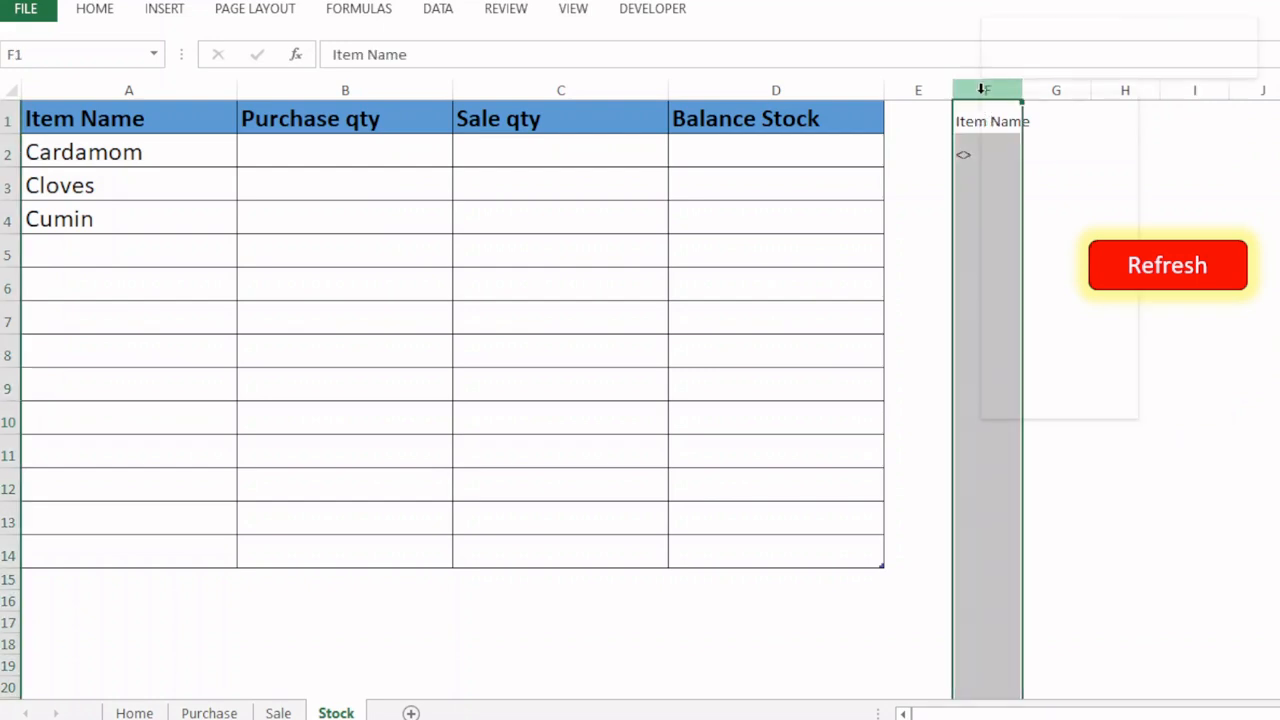
left_click(1120, 456)
right_click(997, 311)
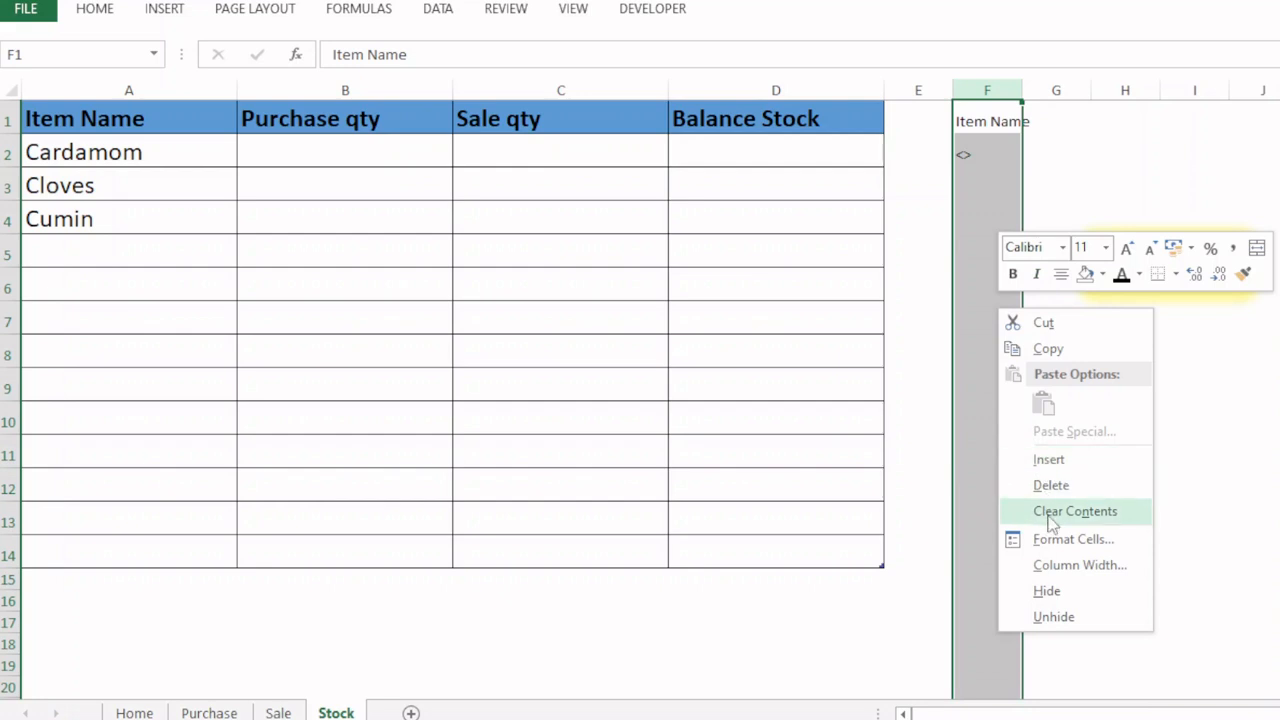
left_click(1050, 592)
left_click(1145, 376)
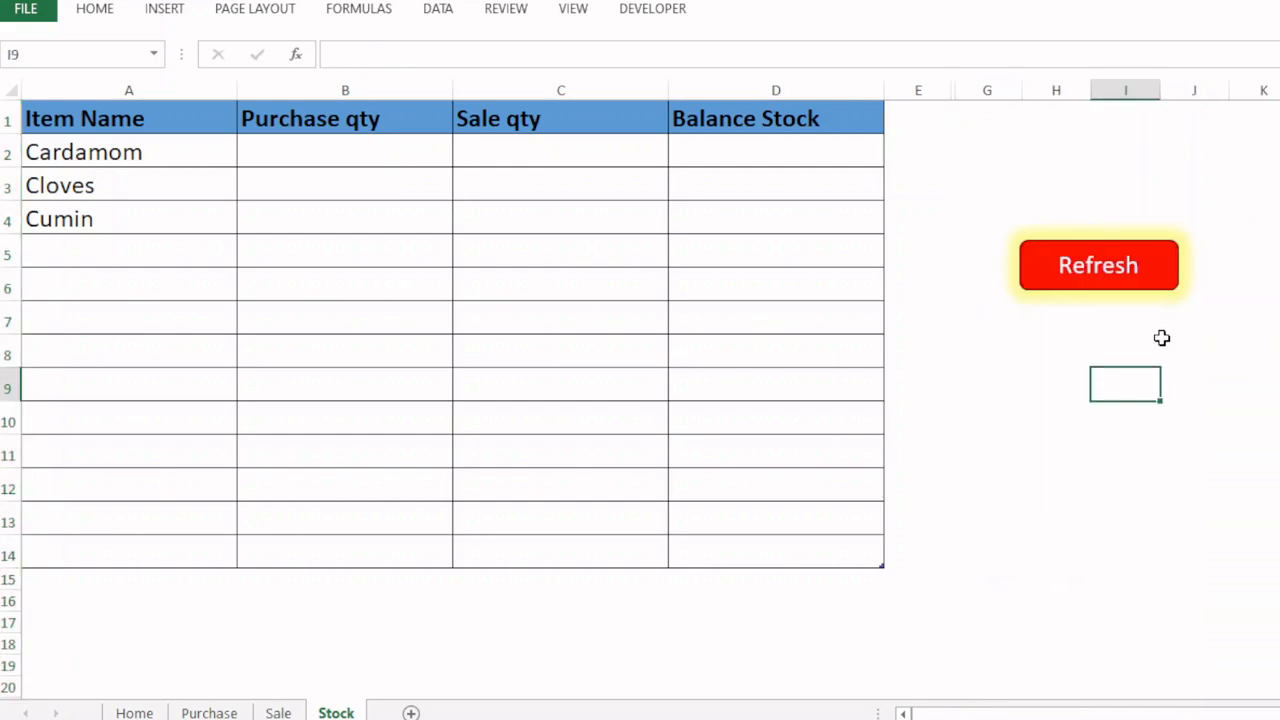
- Move the Refresh button up beside the stock table's header row and deselect it
left_click(1152, 262)
left_click_drag(1150, 262, 1123, 100)
left_click(1174, 283)
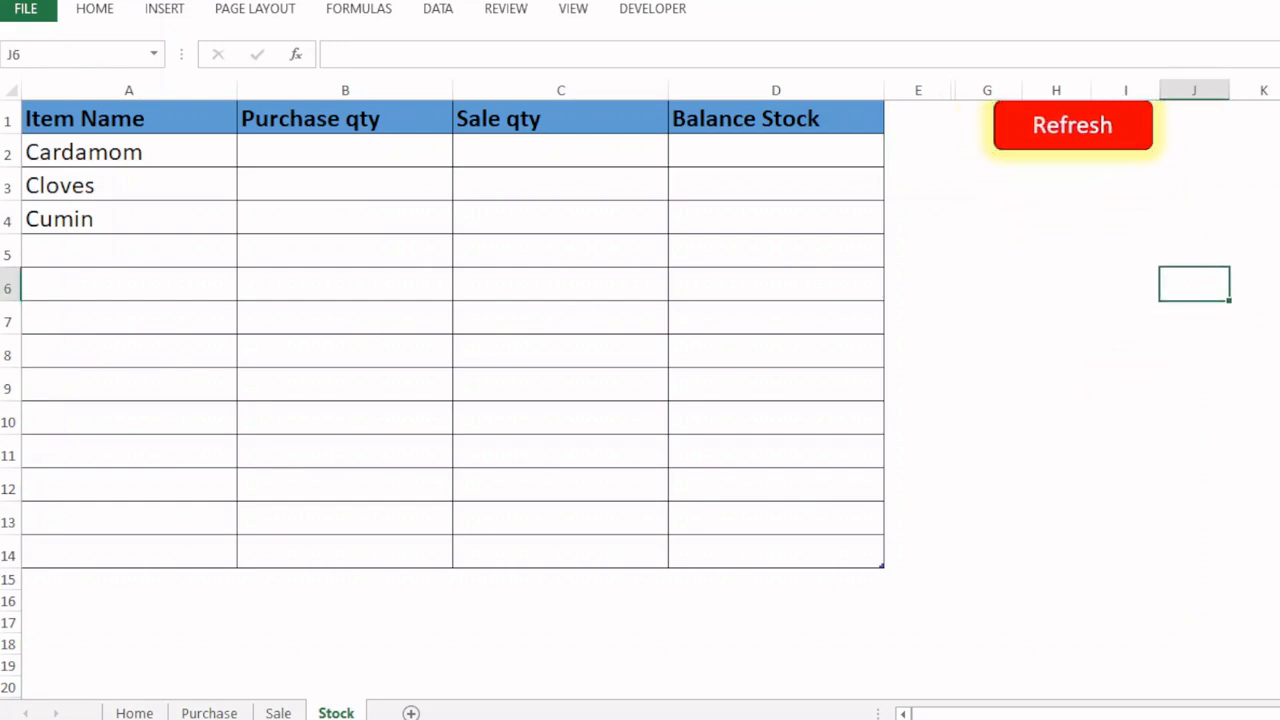
- Begin a SUMIF formula in the first Purchase qty cell, B2, using the Purchase sheet's Item Name column as absolute range Purchase!$C:$C
left_click(208, 712)
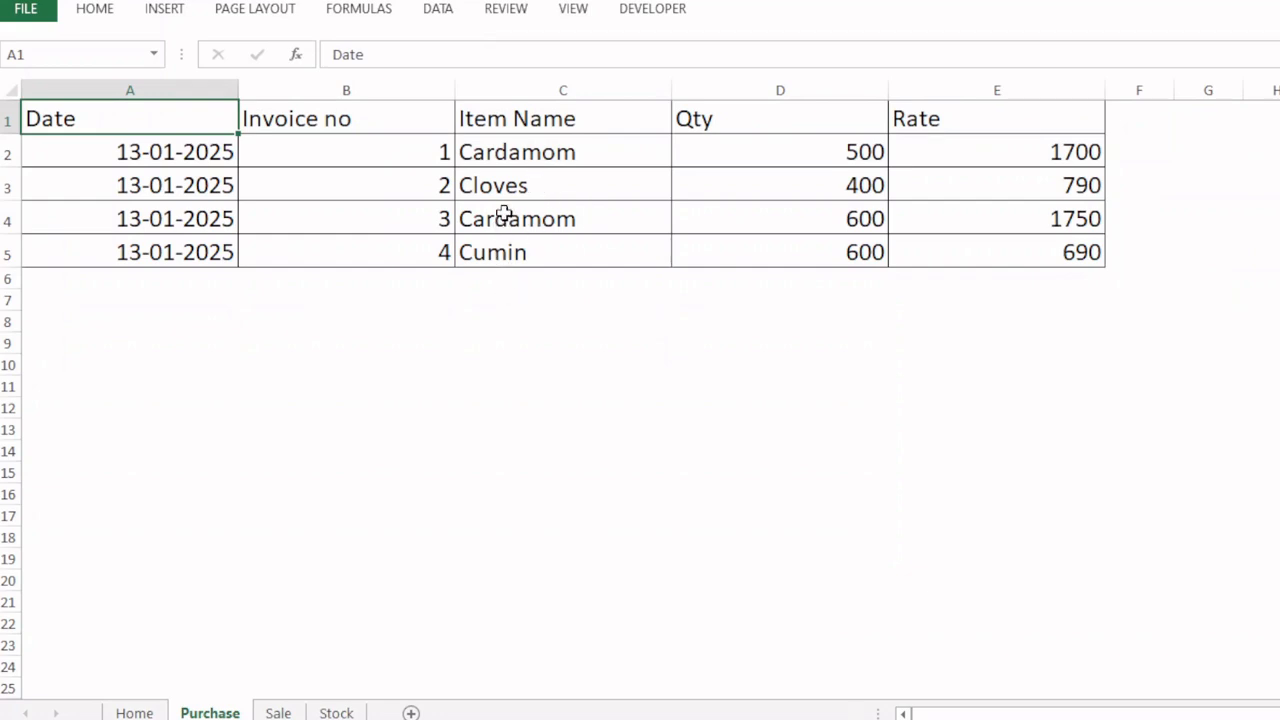
left_click(336, 712)
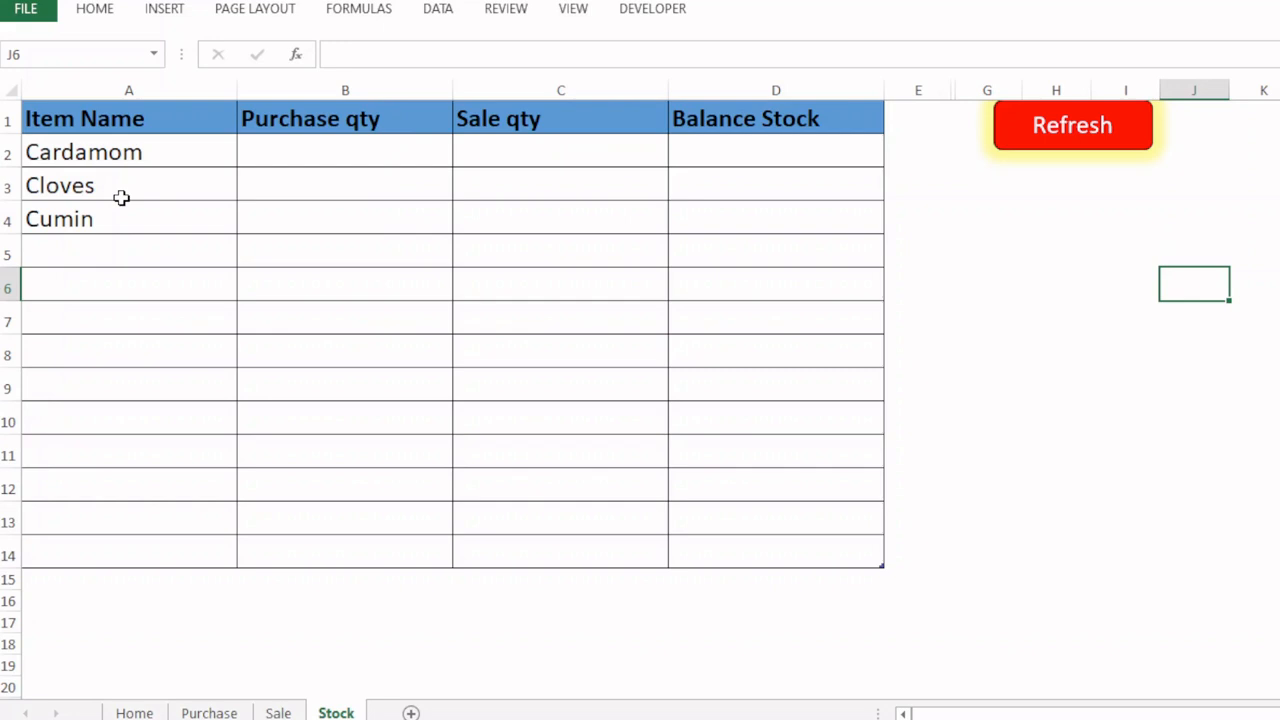
left_click(318, 158)
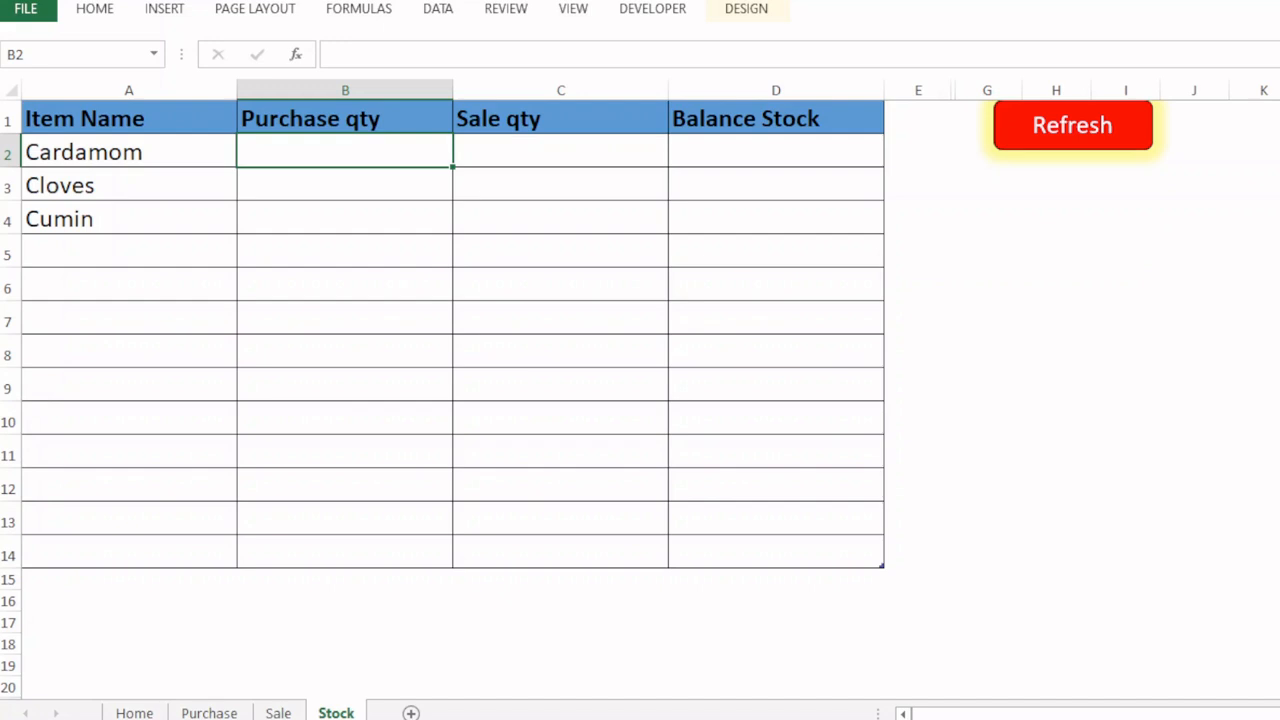
type("=sun")
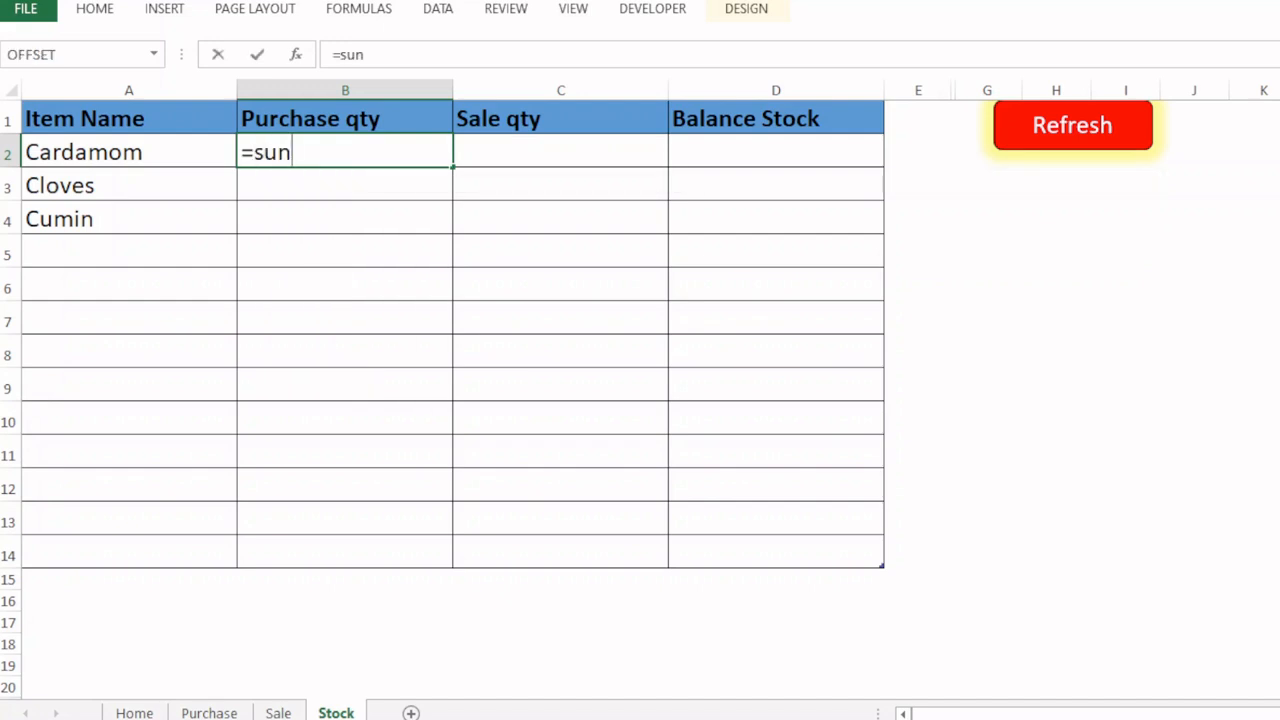
key("BackSpace")
type("mi")
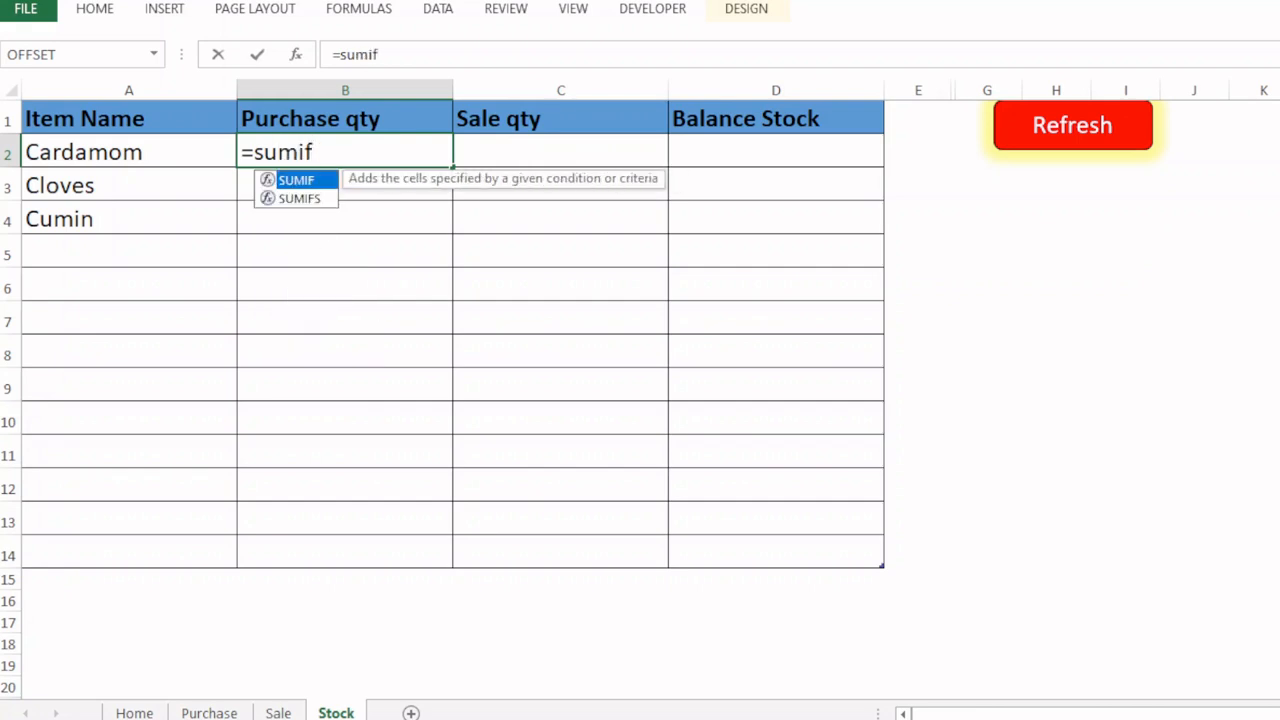
type("f")
key("Tab")
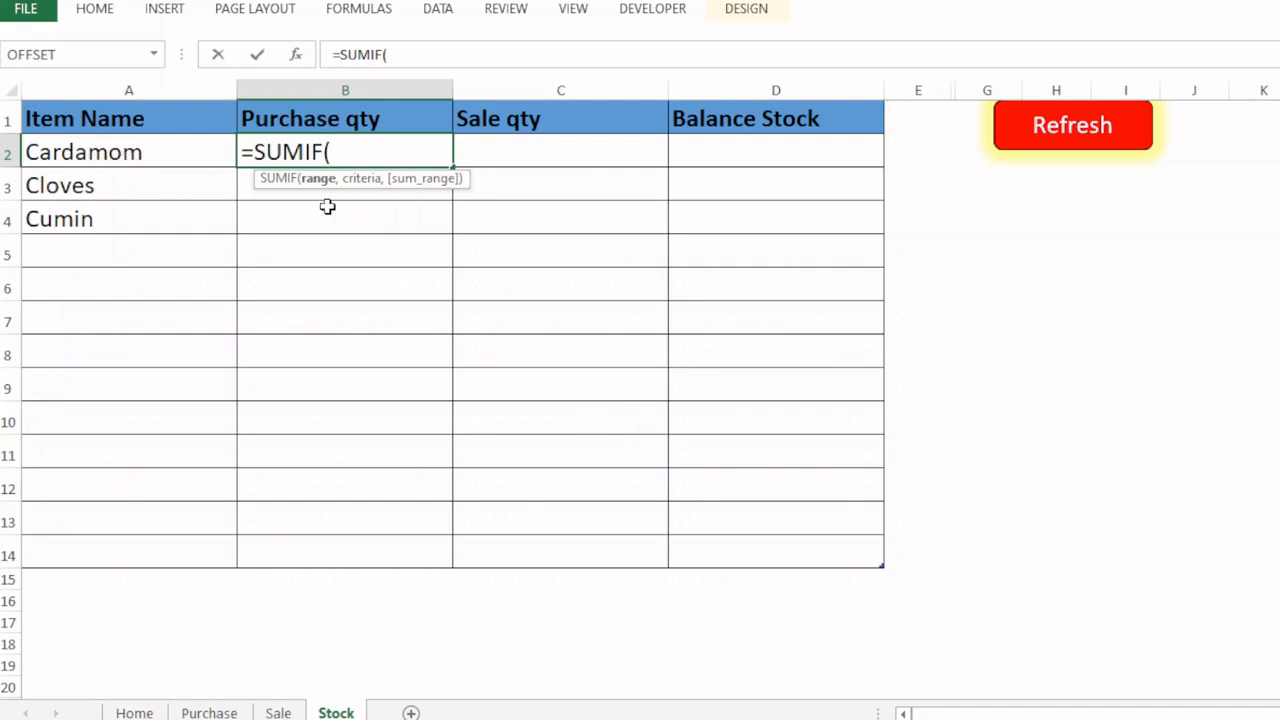
left_click(222, 710)
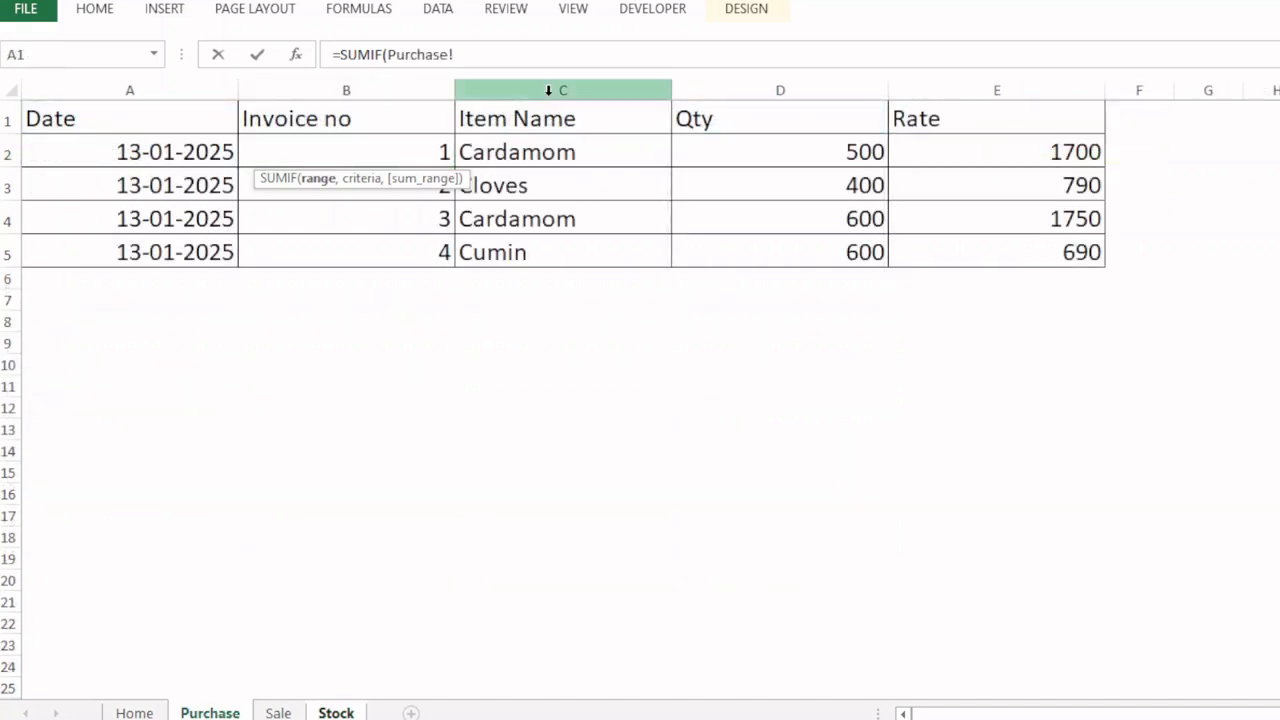
left_click(548, 90)
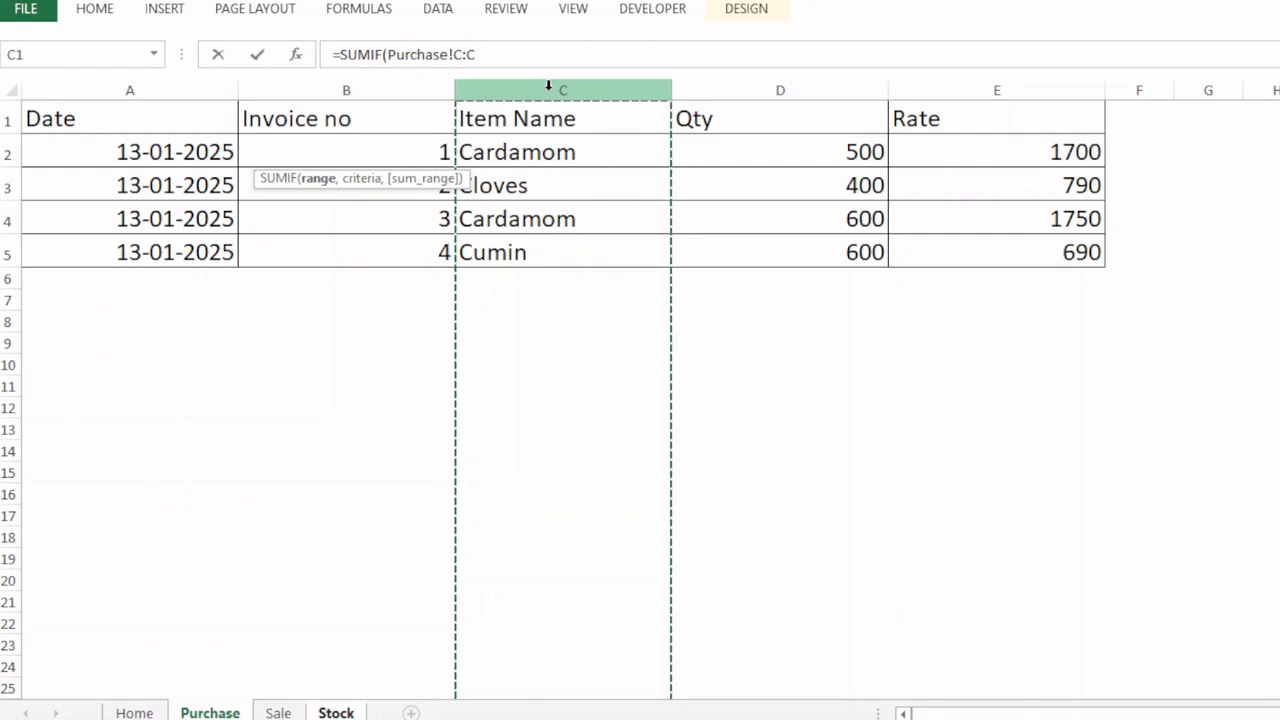
key("F4")
type(",")
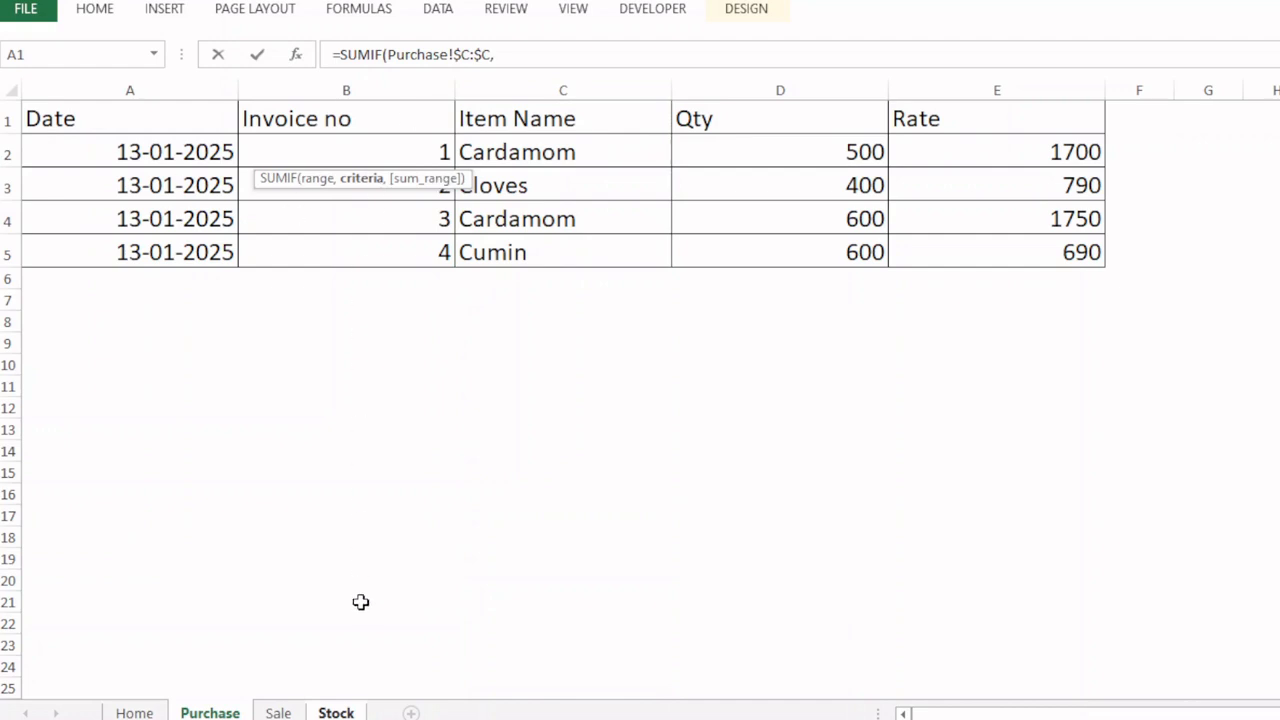
- Complete the Purchase qty formula with the row's Item Name as the criteria and Purchase!$D:$D as the absolute sum range
left_click(336, 713)
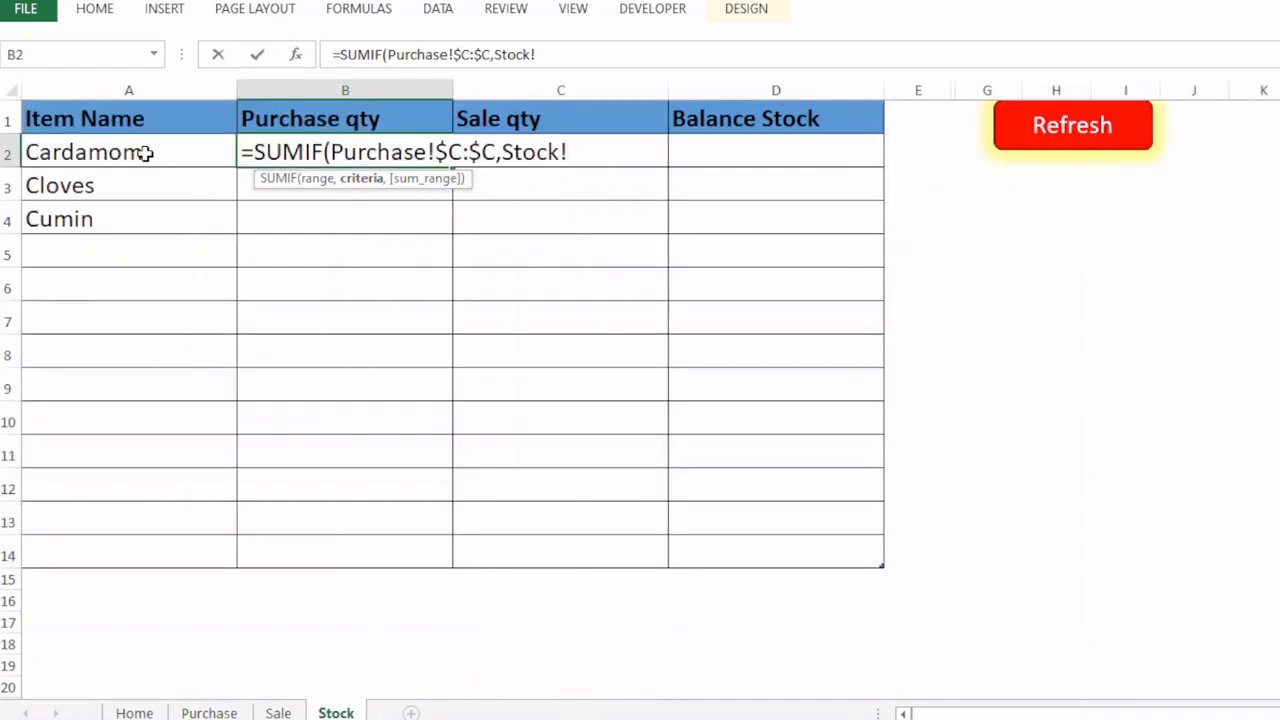
left_click(143, 152)
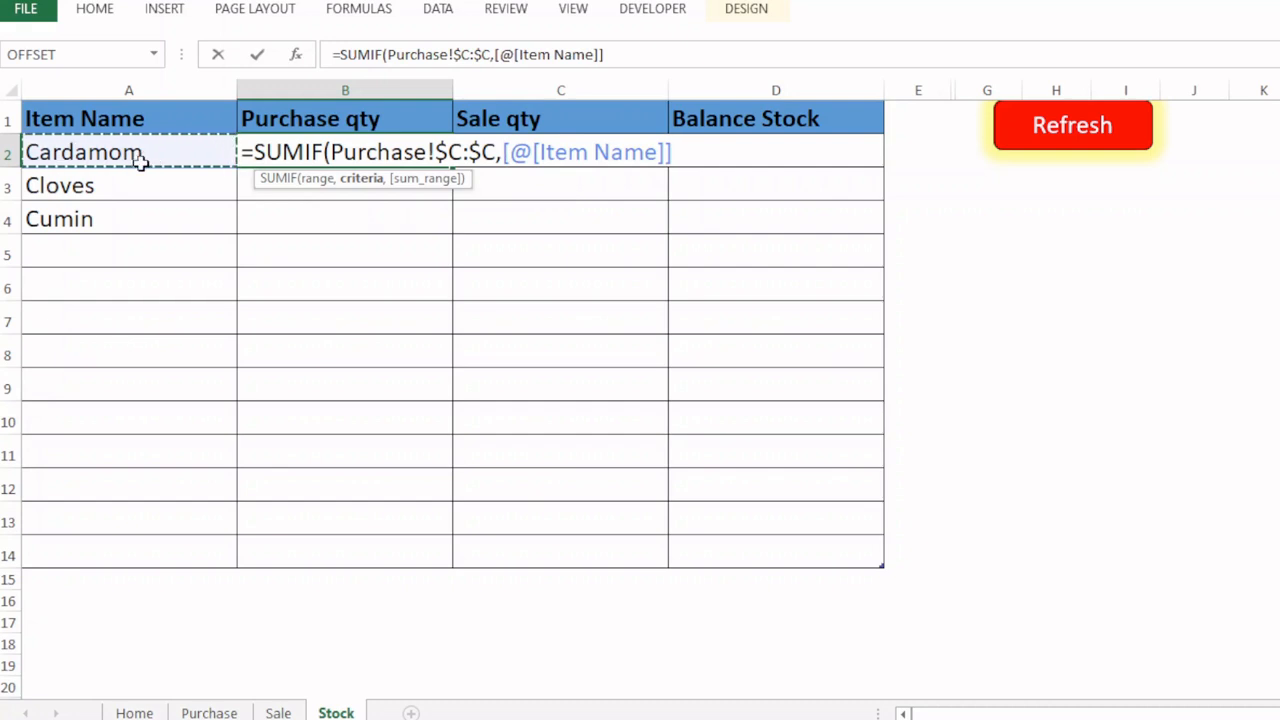
type(",")
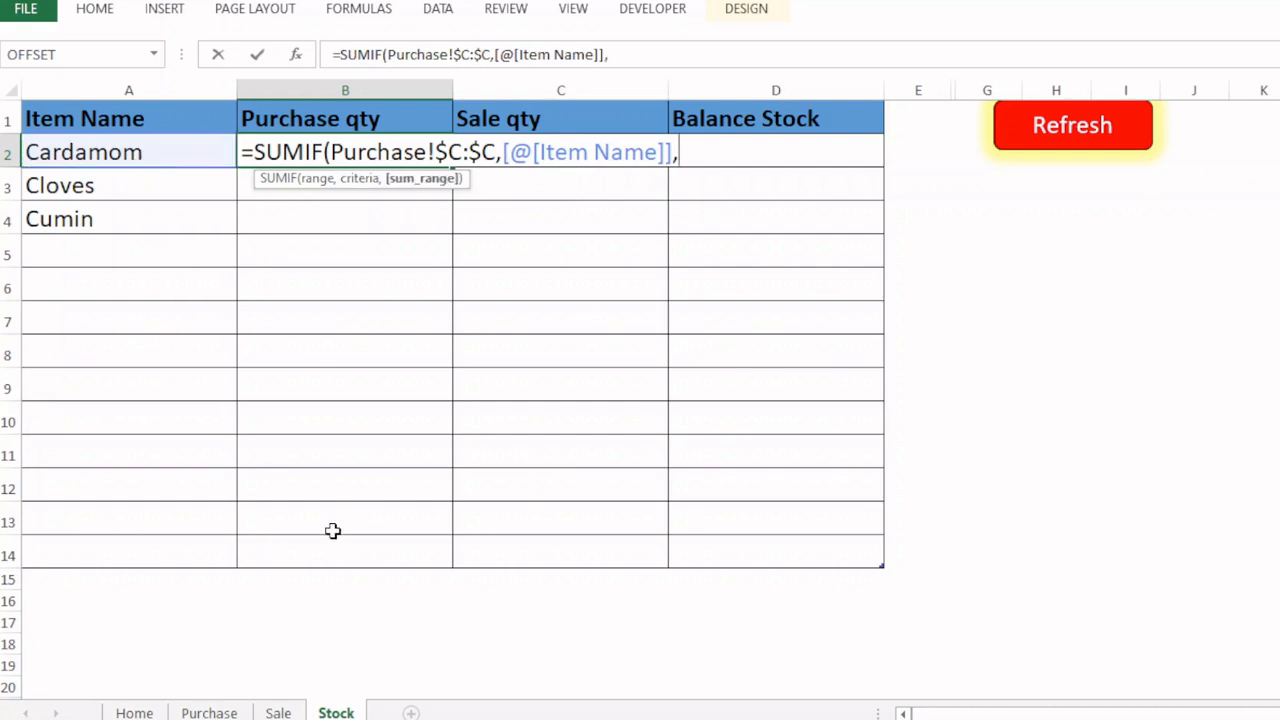
left_click(210, 712)
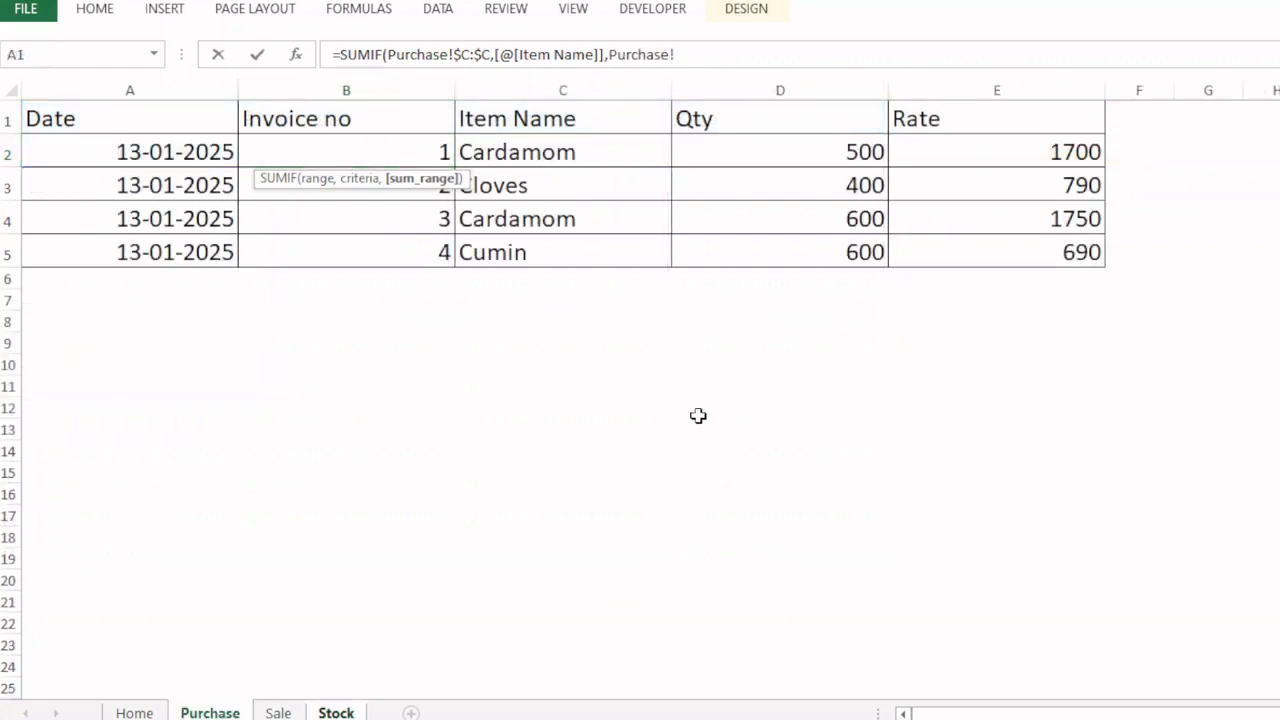
left_click(766, 82)
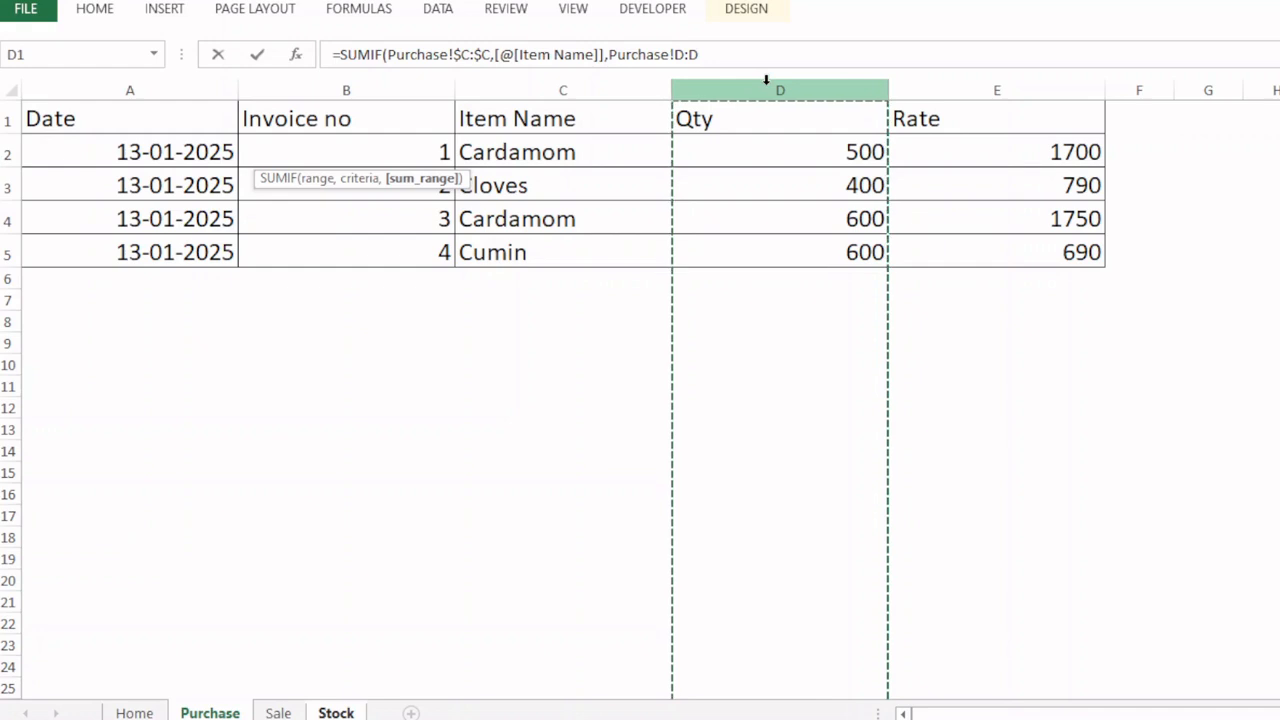
key("F4")
type(")")
key("Return")
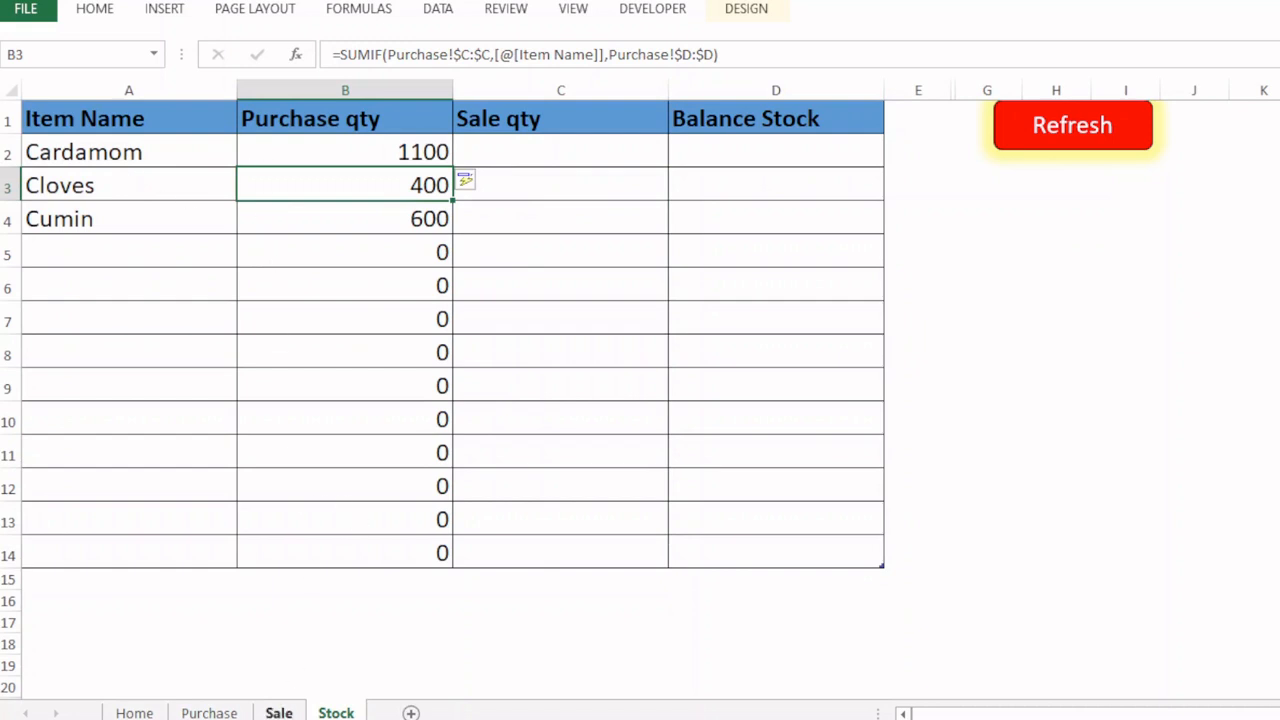
- Check the Cardamom, Cloves and Cumin quantities on the Purchase sheet against the Stock sheet's Purchase qty column
left_click(209, 712)
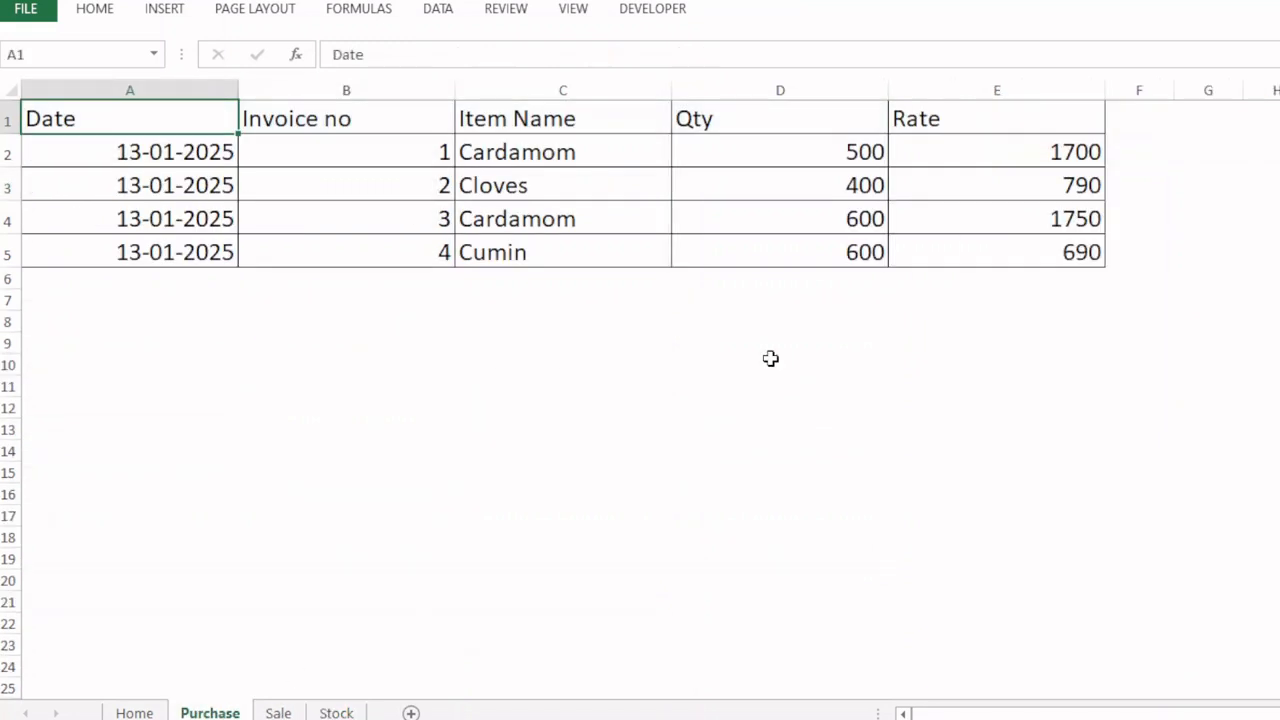
left_click(776, 160)
left_click(792, 230)
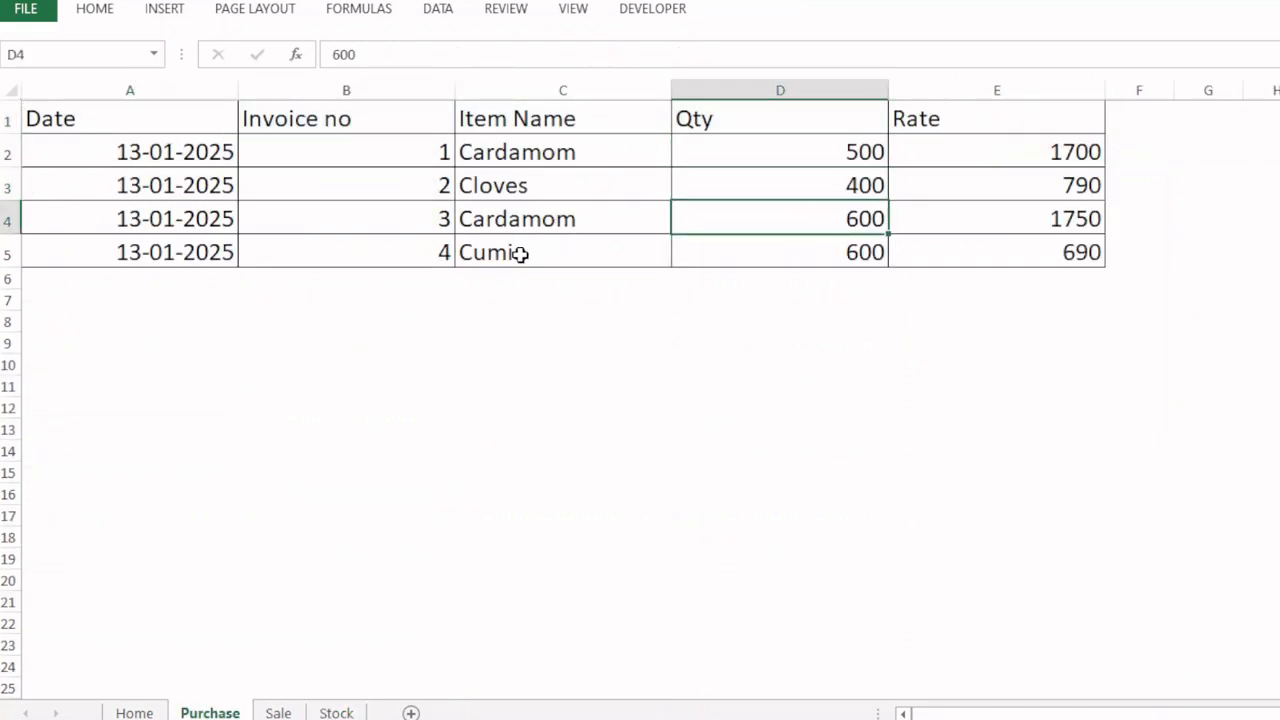
left_click(846, 182)
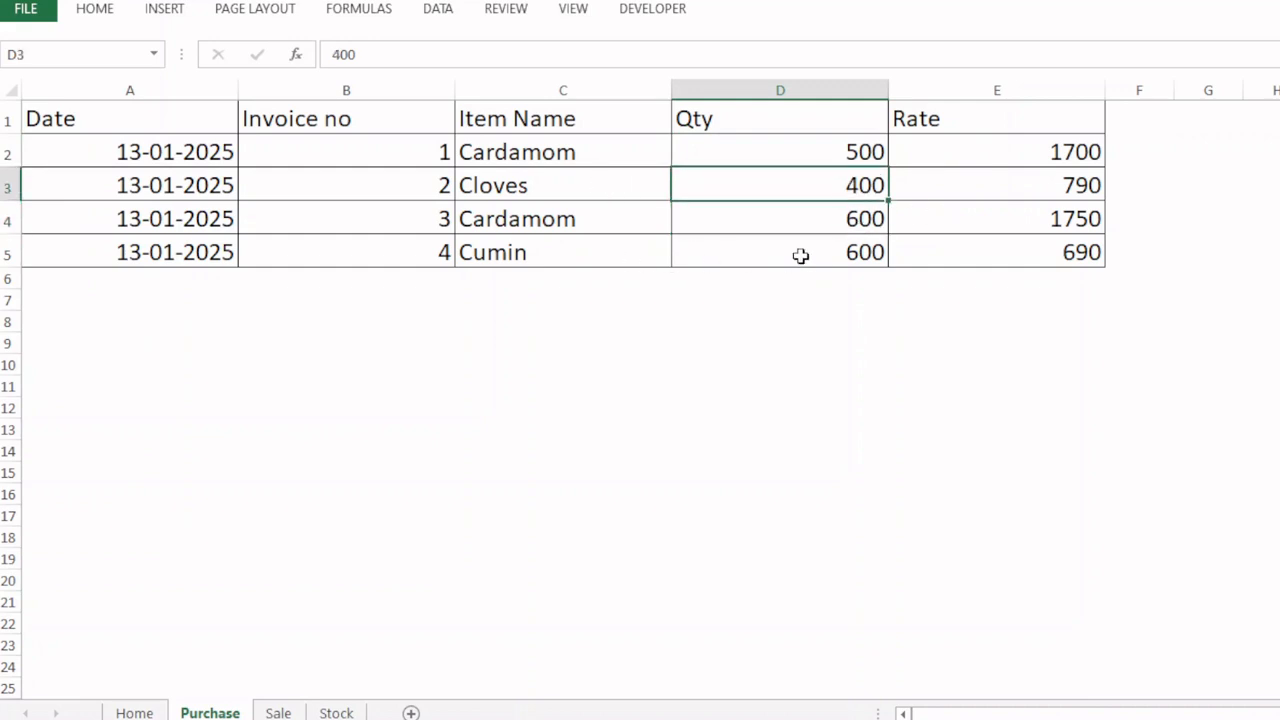
left_click(801, 256)
left_click(336, 712)
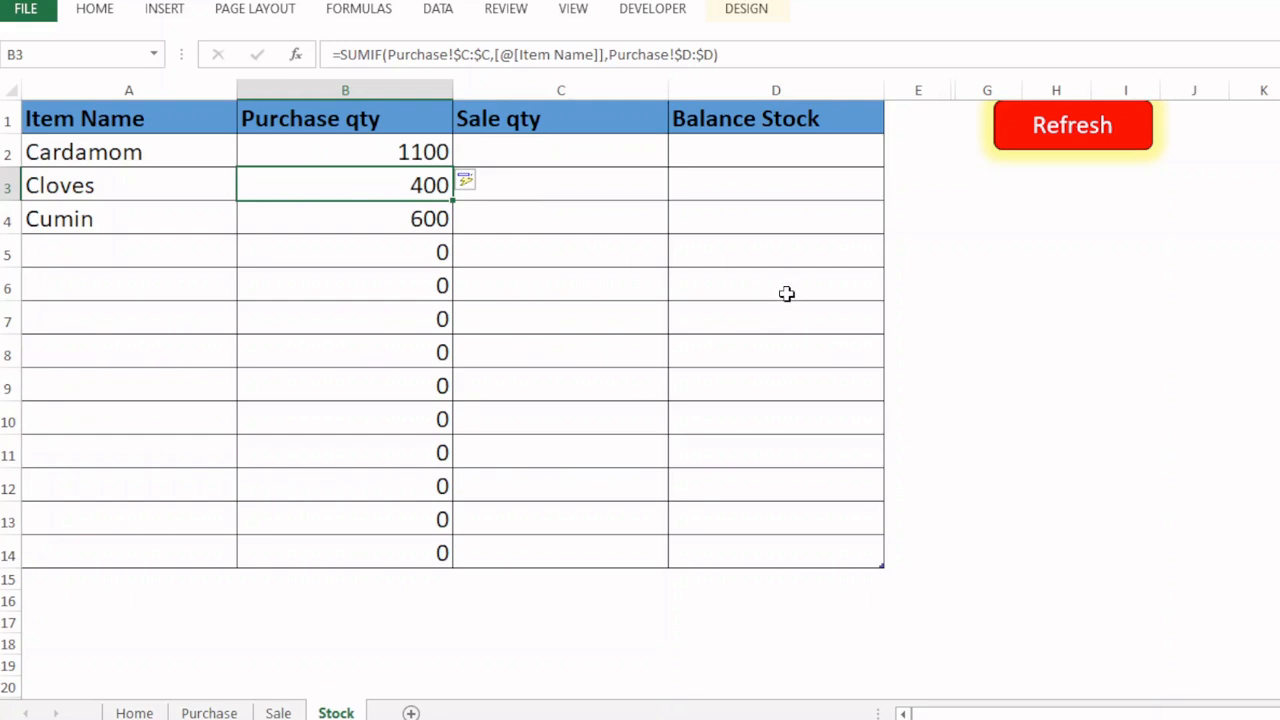
- Begin a SUMIF formula in the first Sale qty cell, C2, using the Sale sheet's Item Name column as absolute range Sale!$C:$C
left_click(582, 162)
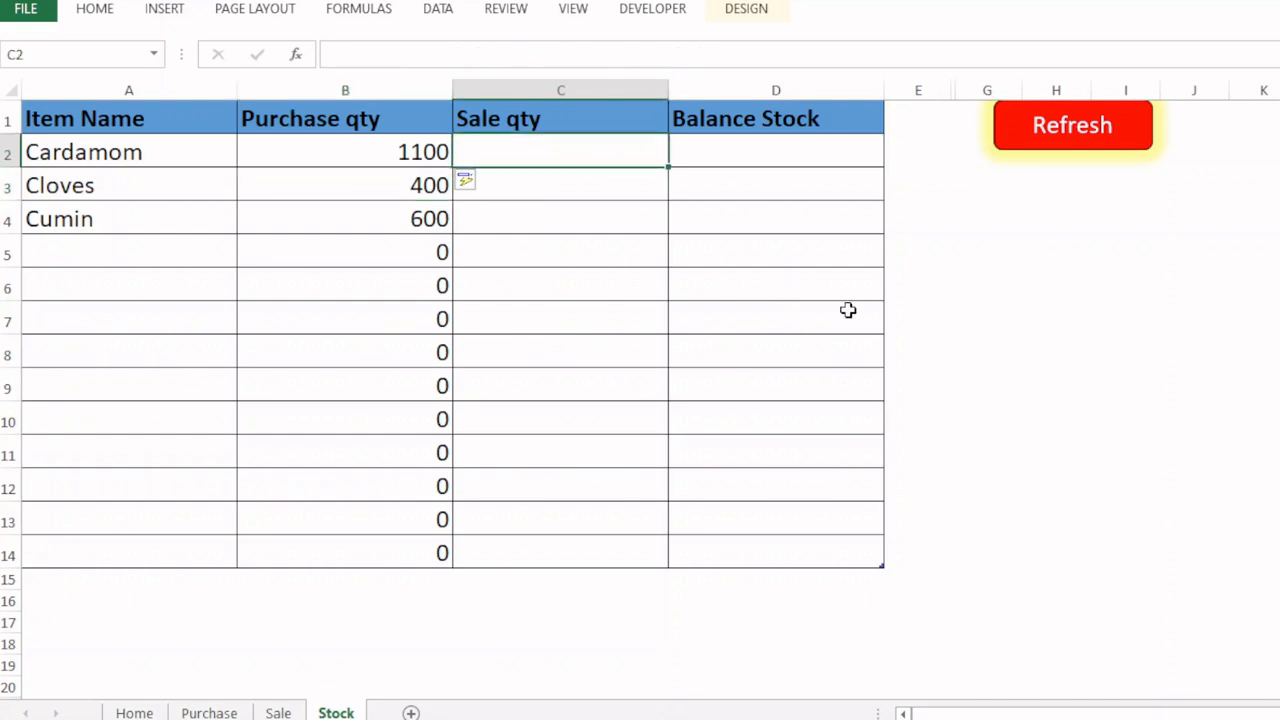
type("=sumif")
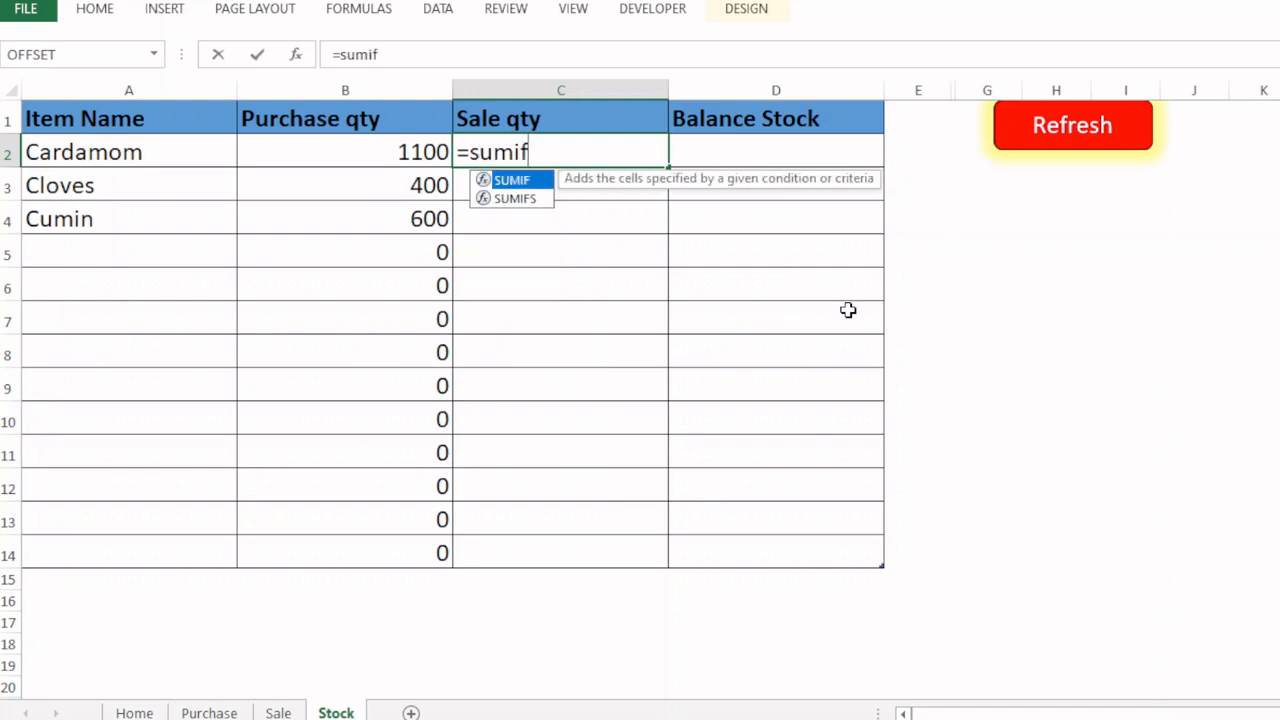
key("Tab")
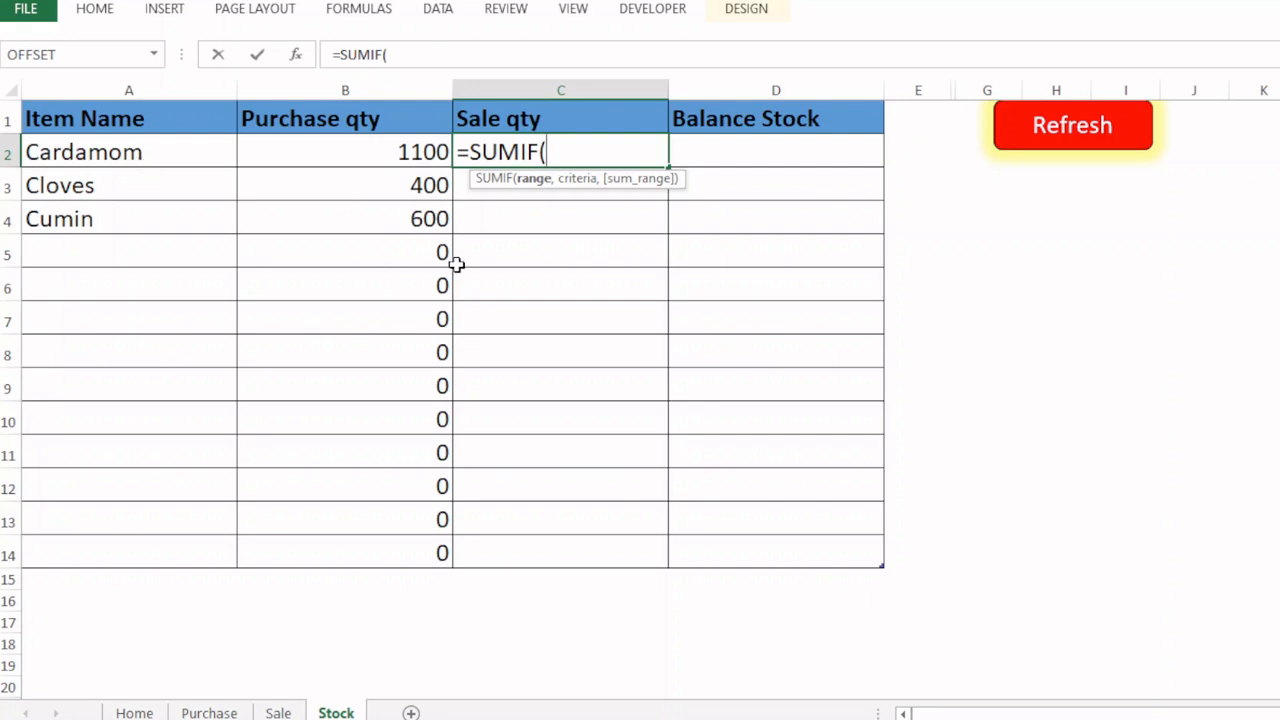
left_click(278, 712)
left_click(592, 90)
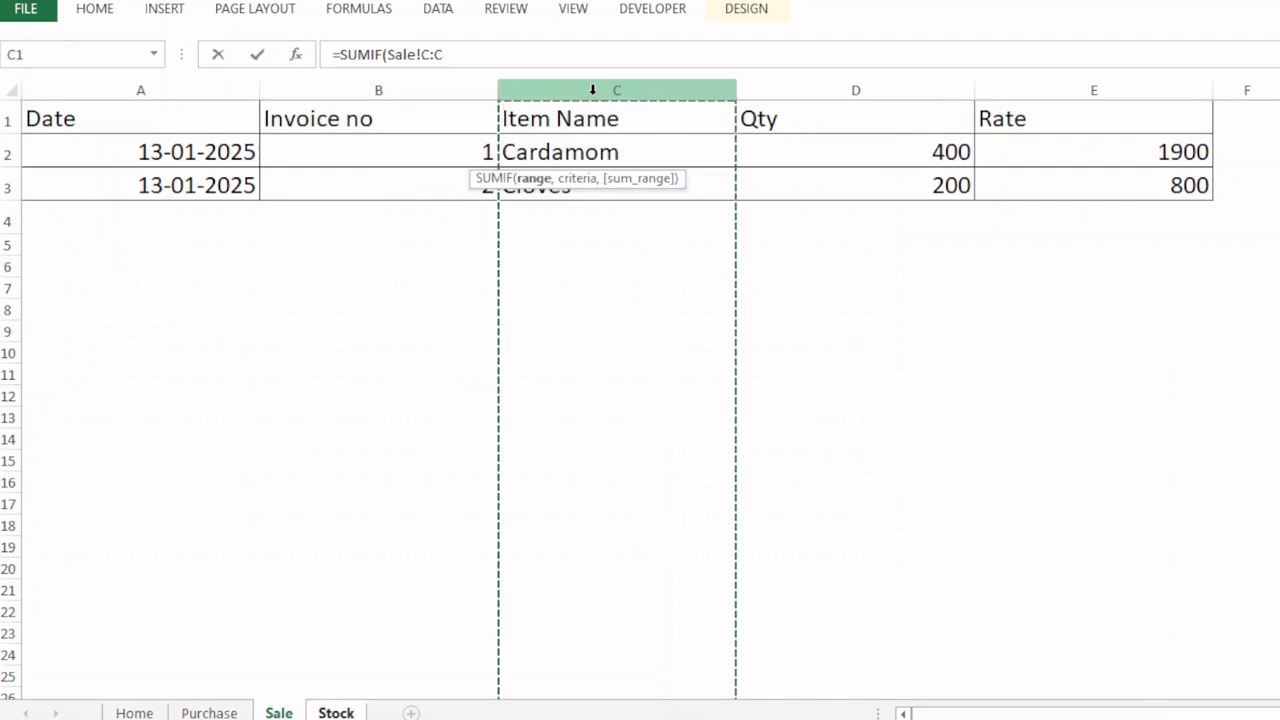
key("F4")
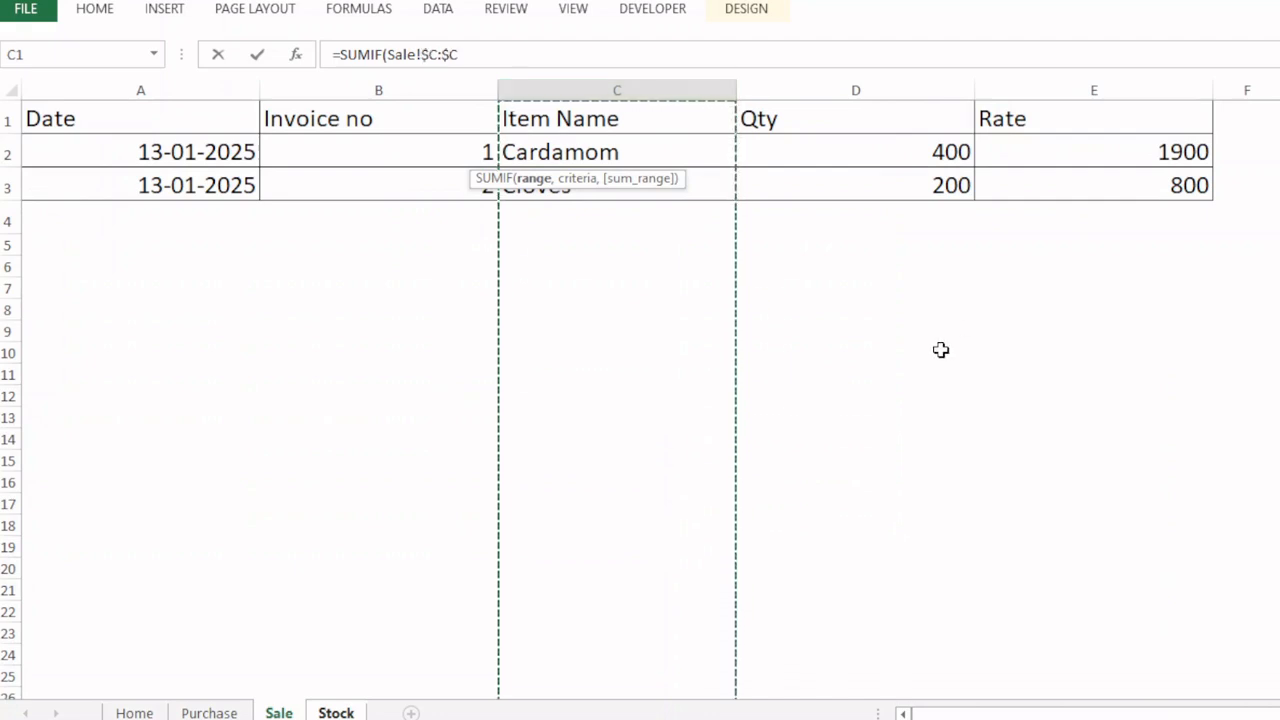
type(",")
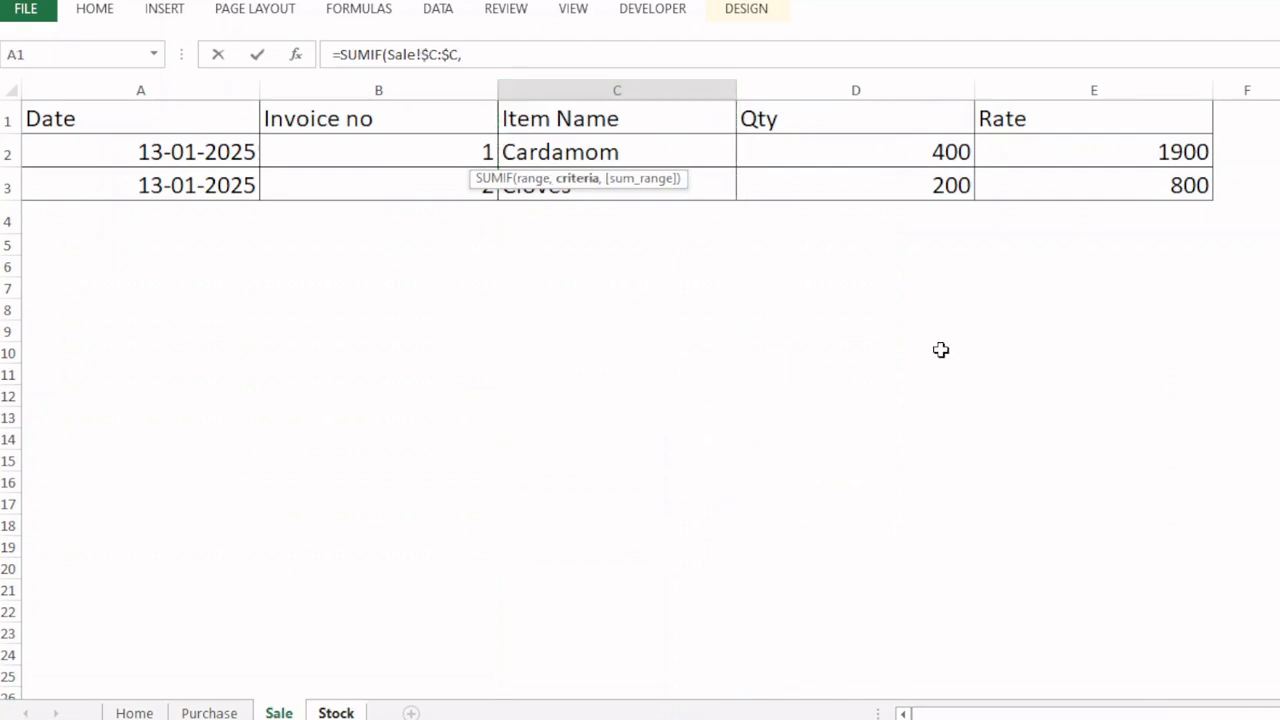
- Complete the Sale qty formula with the row's Item Name as criteria and Sale!$D:$D as sum range, and check it against the Sale sheet
left_click(360, 712)
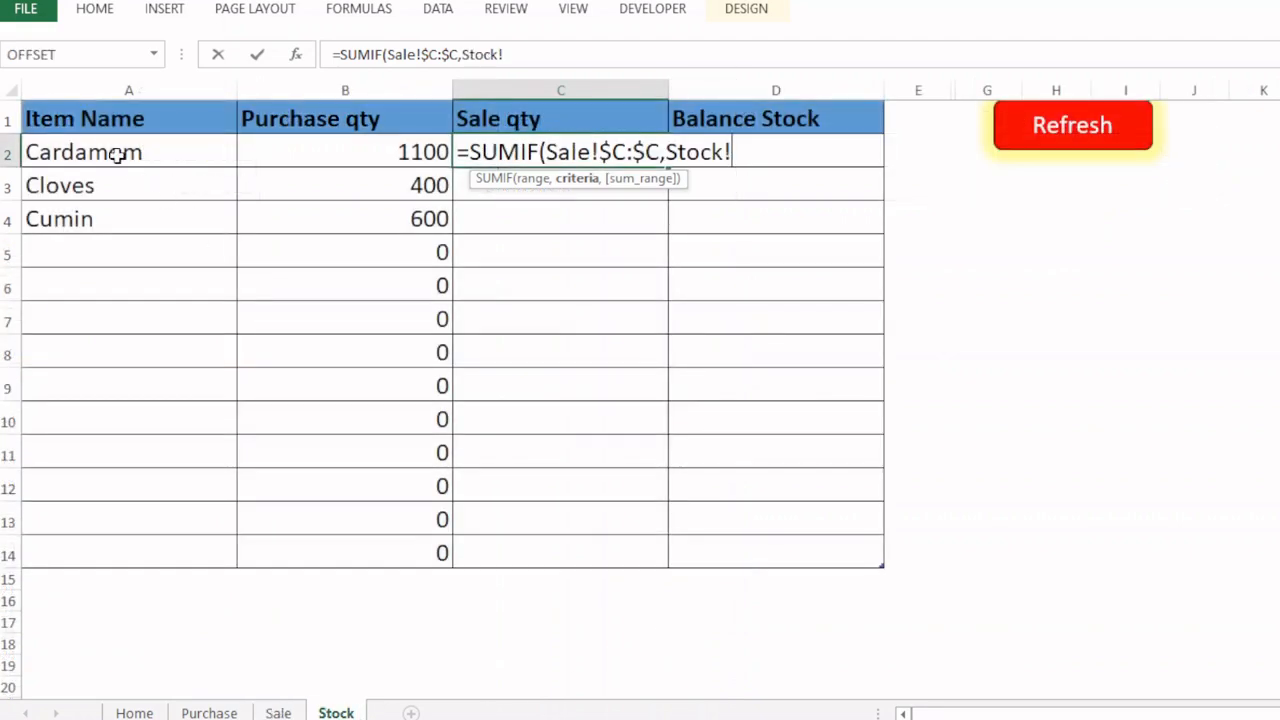
left_click(107, 152)
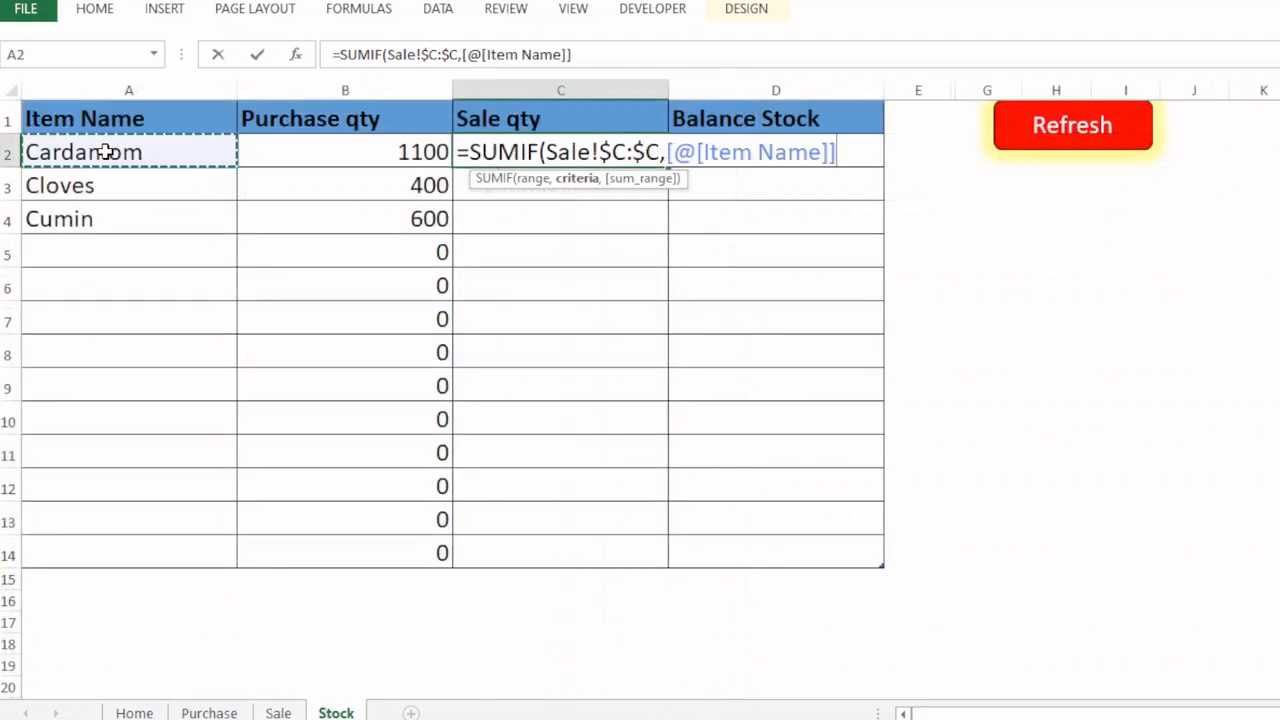
type(",")
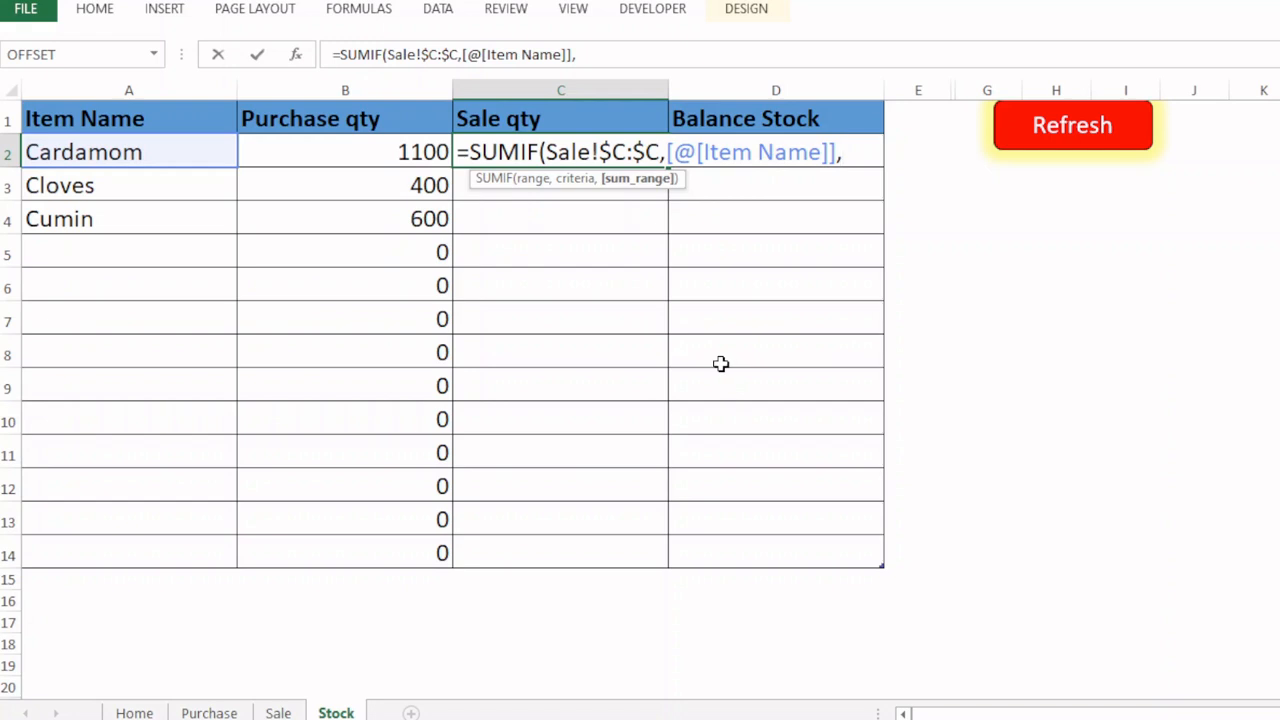
left_click(278, 712)
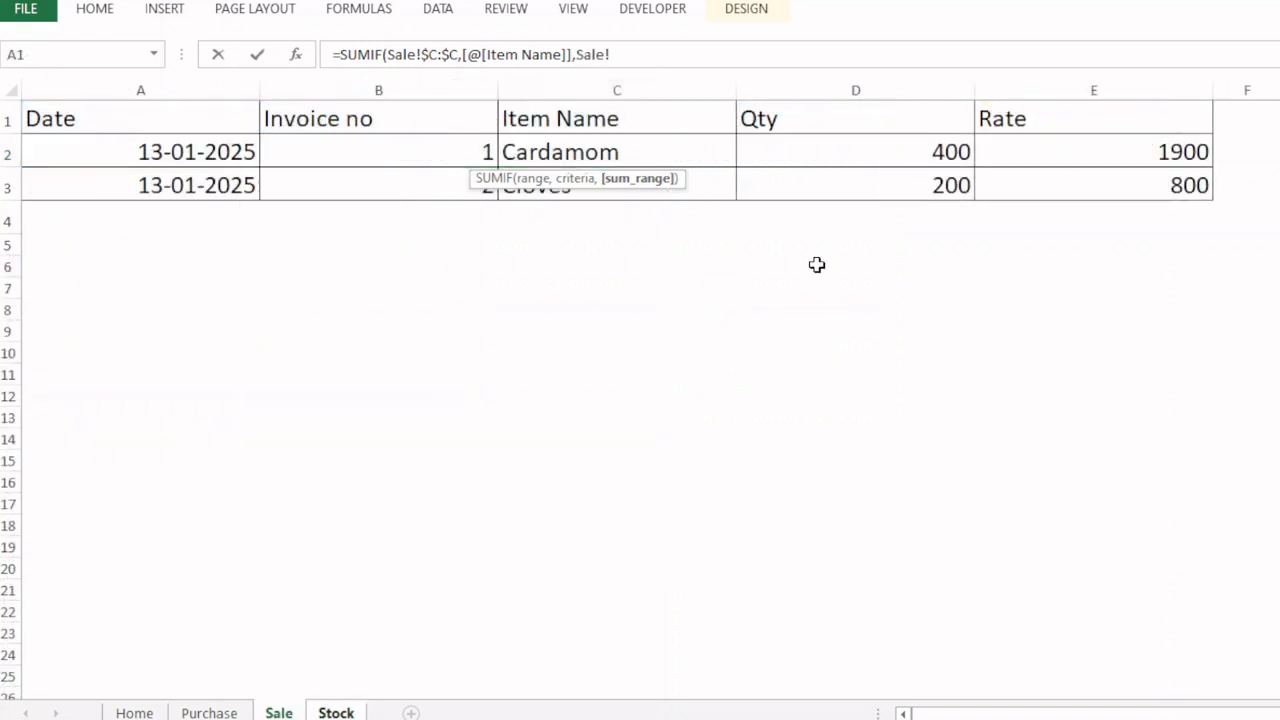
left_click(807, 88)
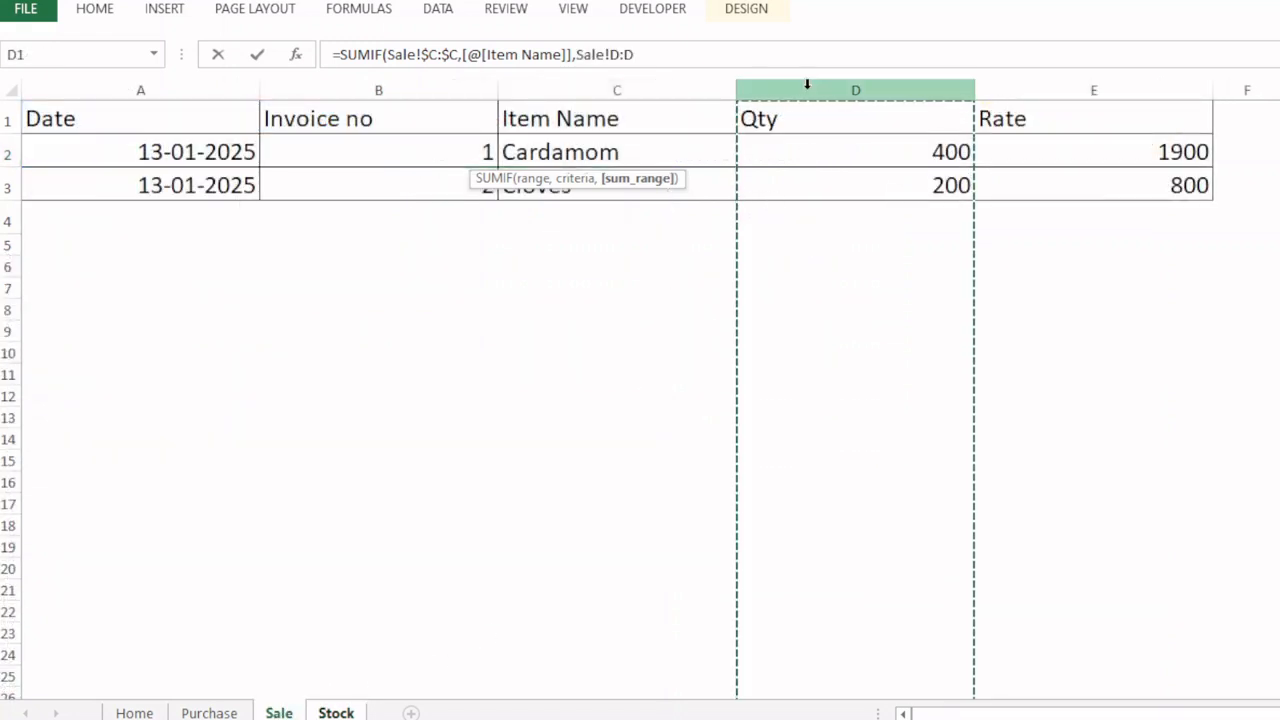
key("F4")
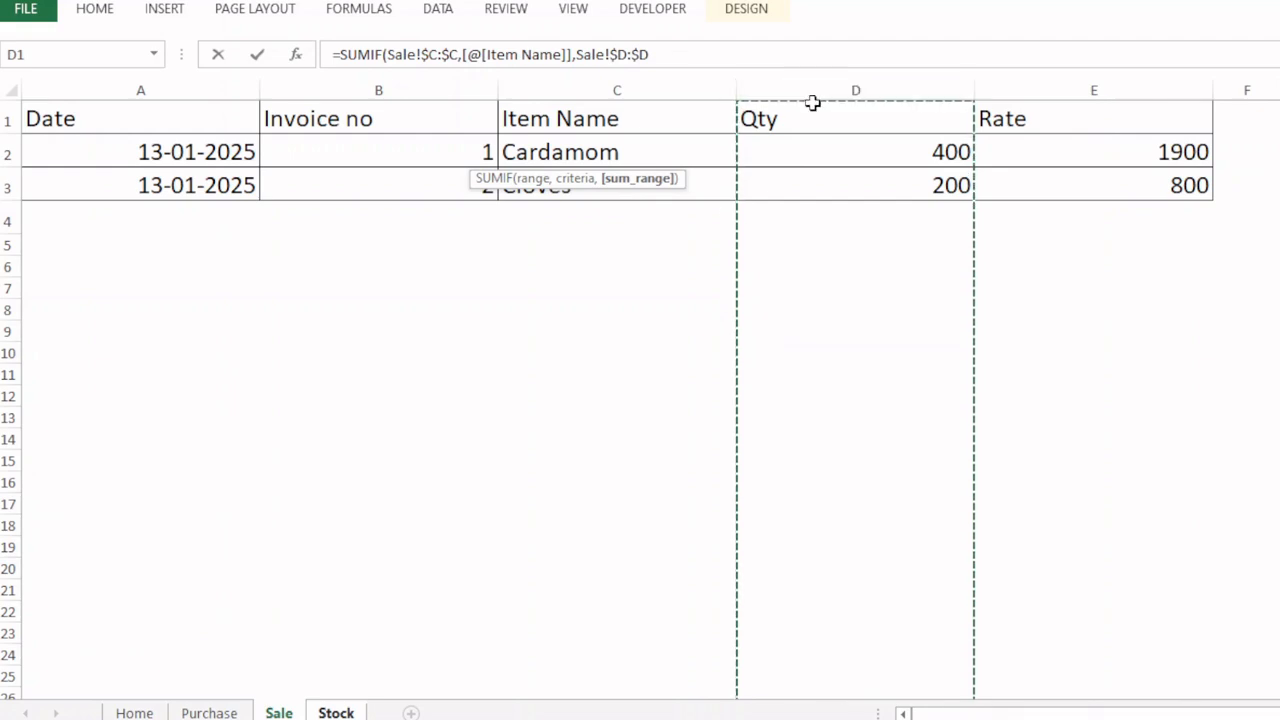
type(")")
key("Return")
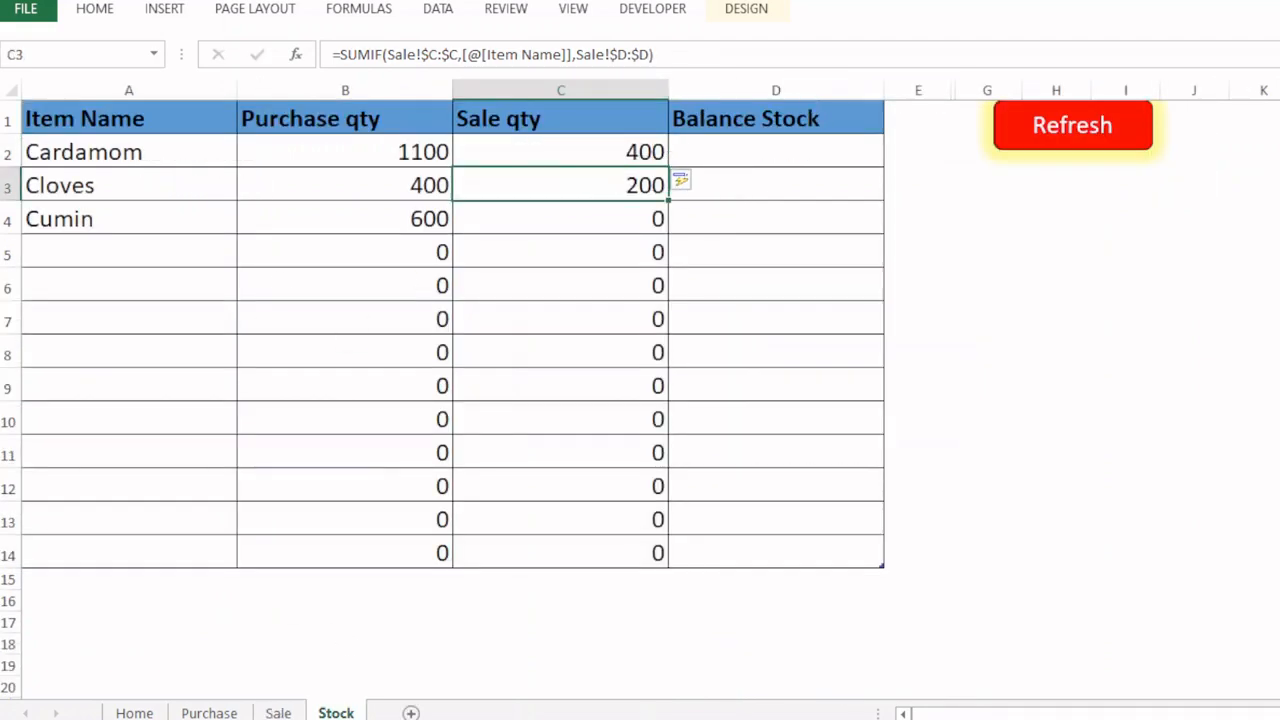
left_click(274, 712)
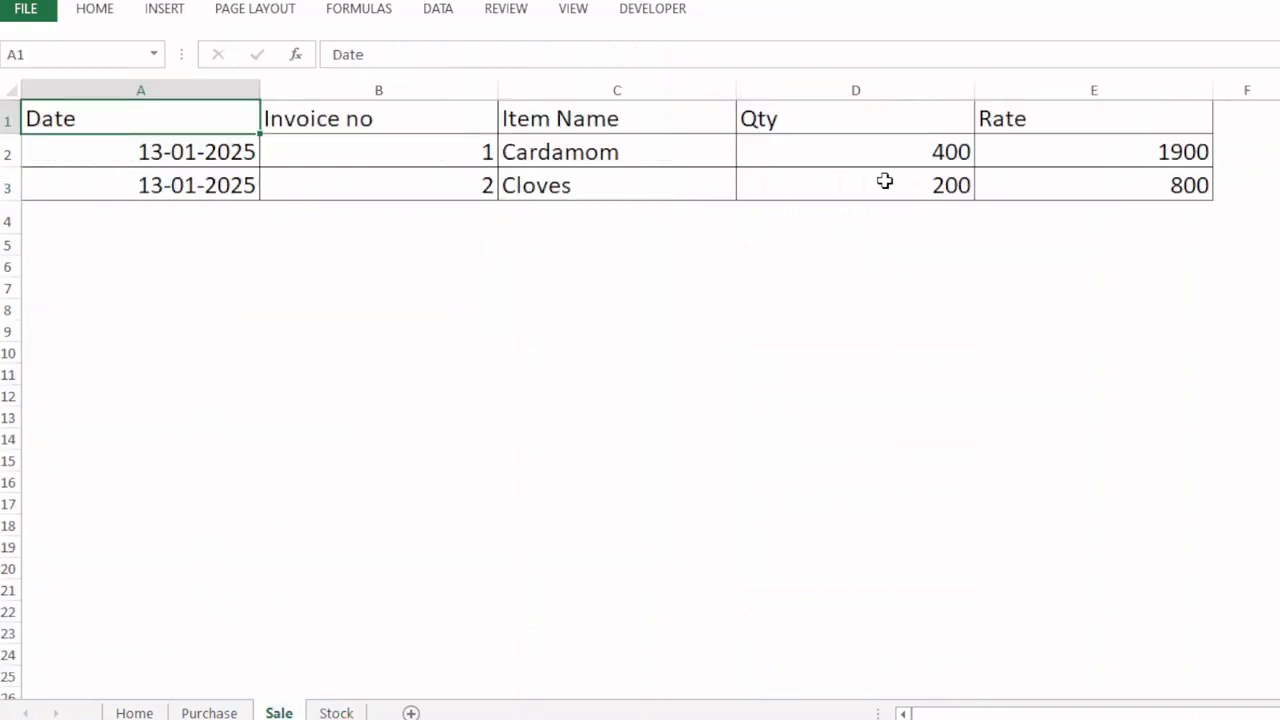
left_click(336, 712)
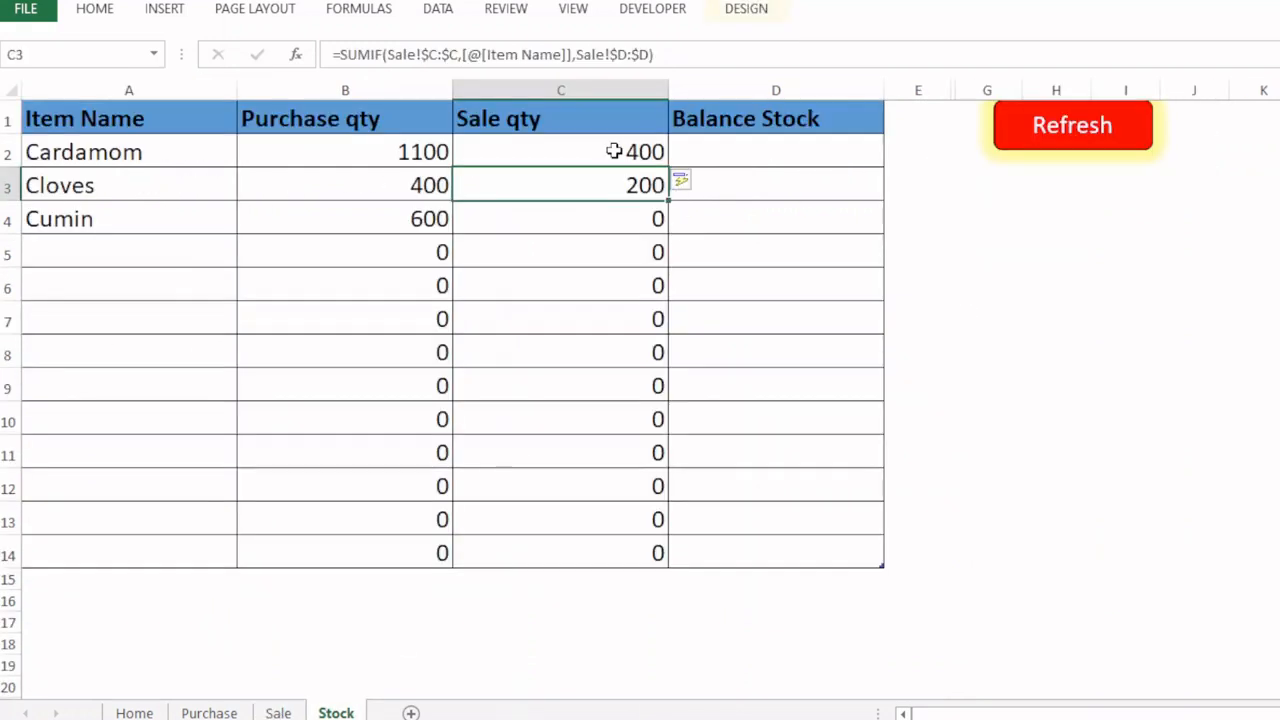
- Enter a formula in the first Balance Stock cell, D2, that subtracts the row's Sale qty from its Purchase qty
left_click(779, 152)
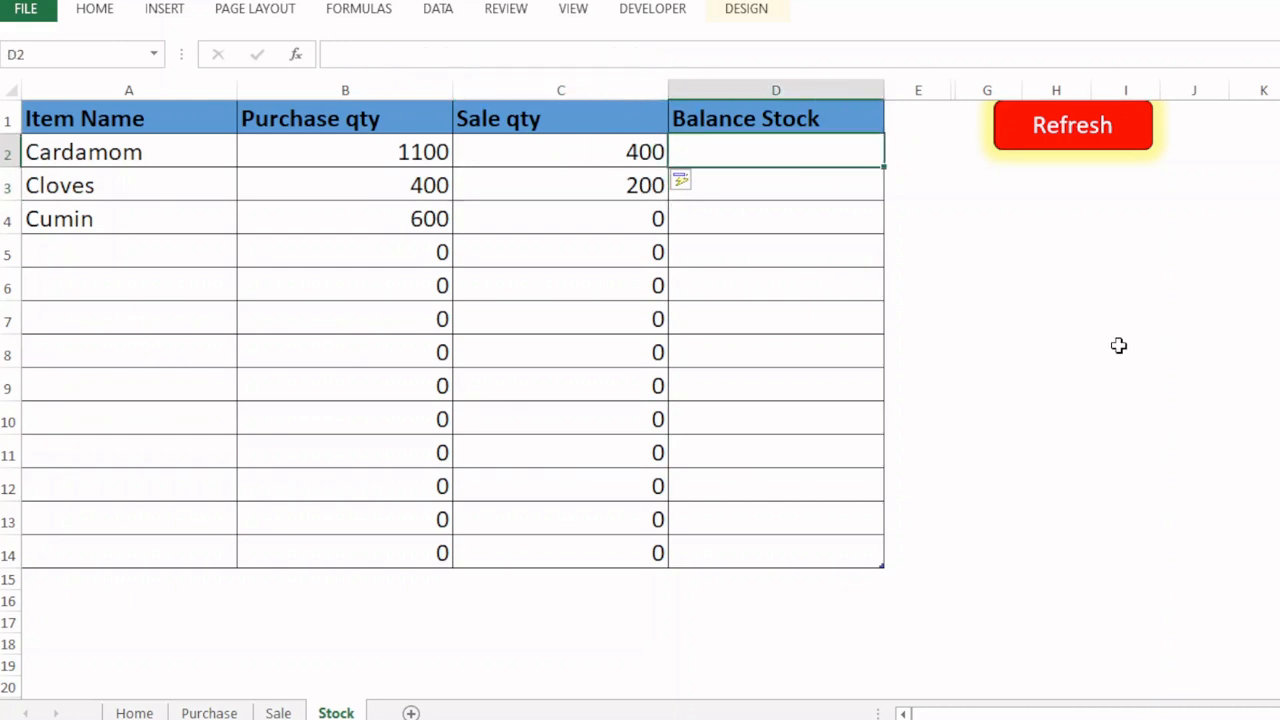
type("=")
key("Left")
key("Left")
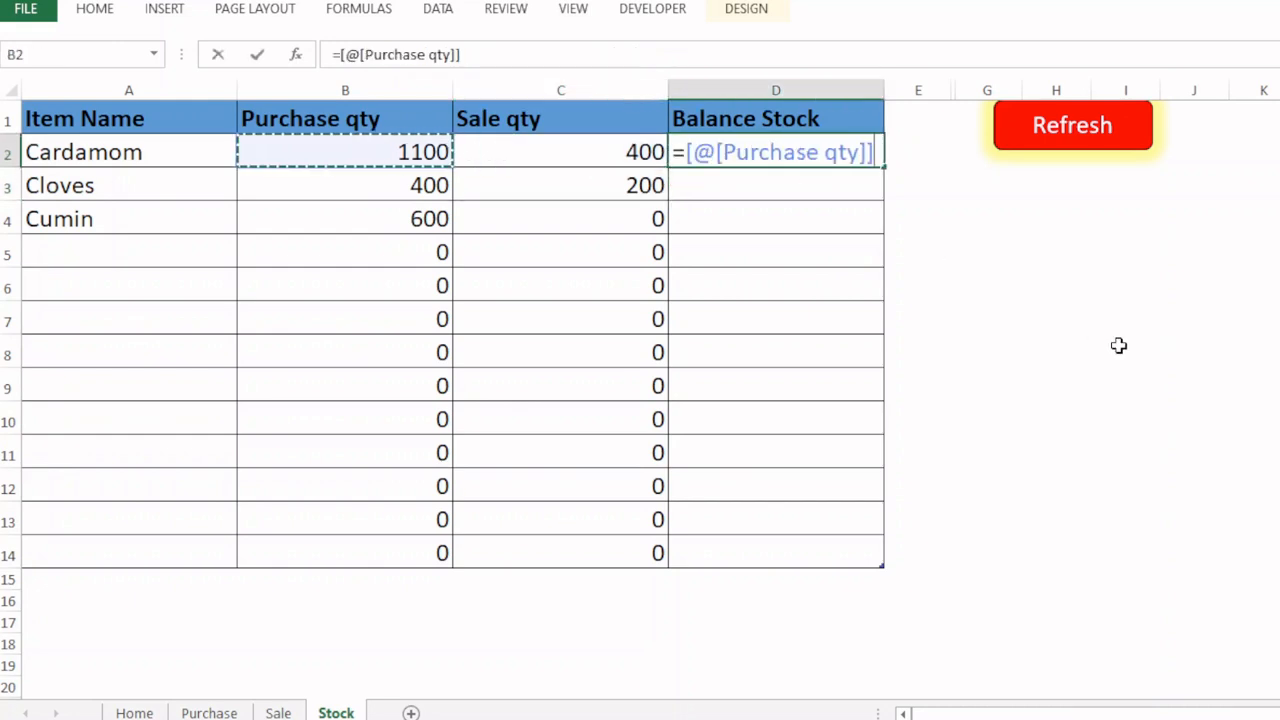
type("-")
key("Left")
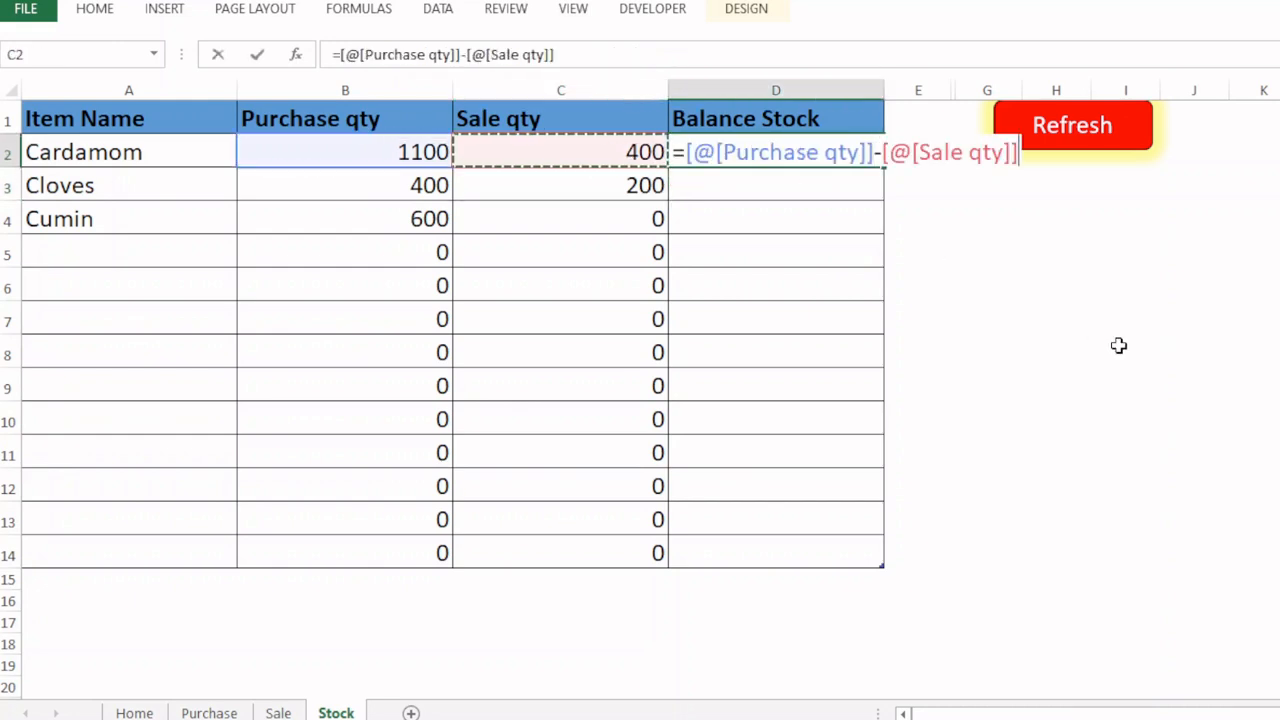
key("Return")
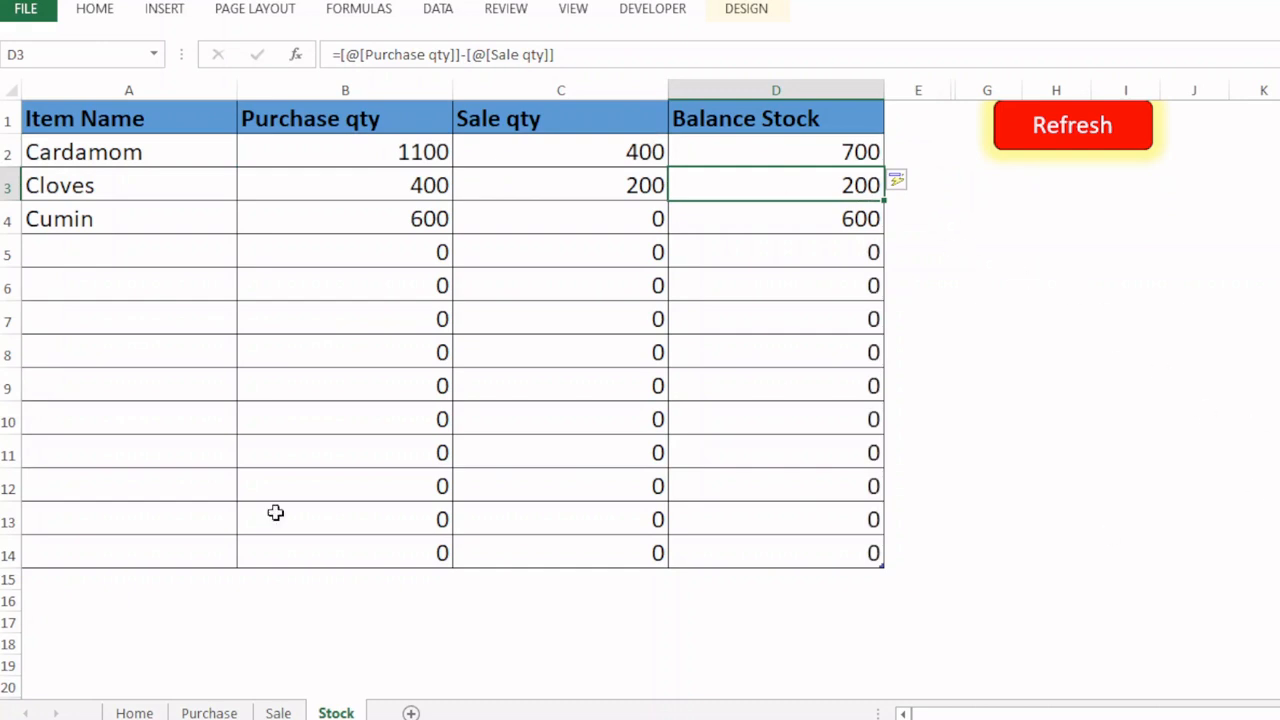
left_click(948, 606)
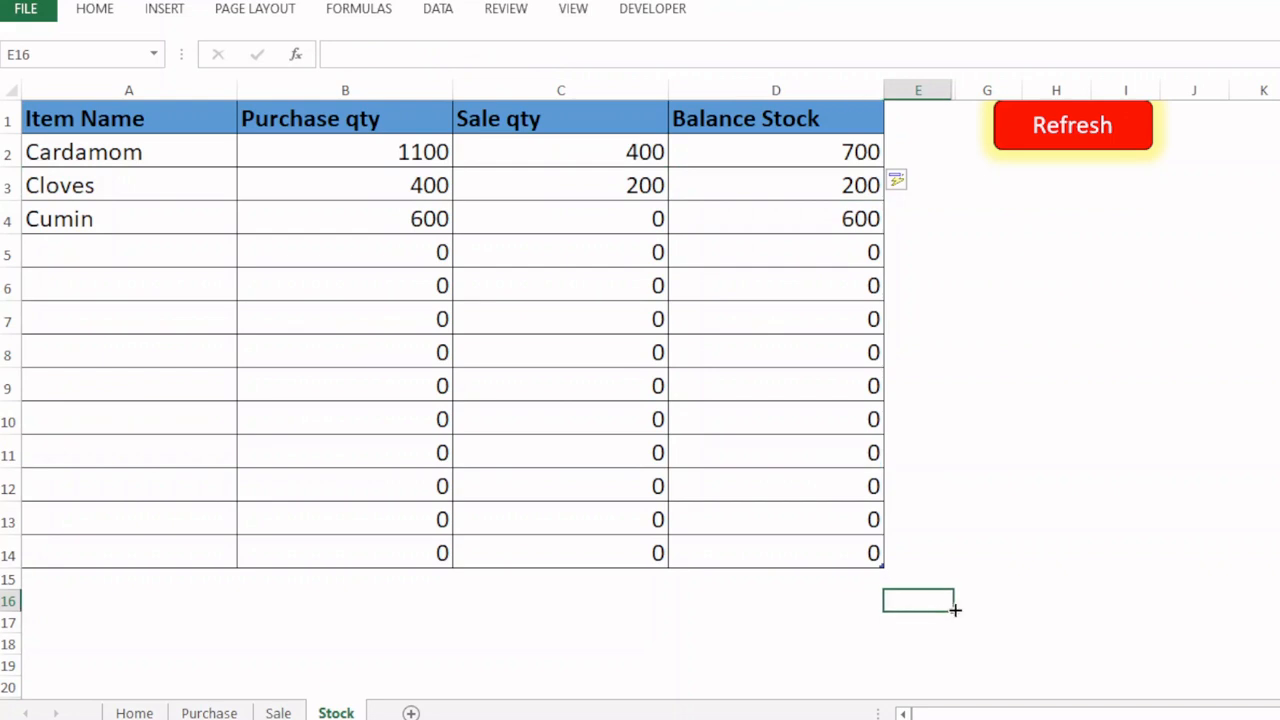
- On the Home sheet, set the Entry Type to Purchase and enter date 27-01-2025 and invoice no 5
left_click(209, 712)
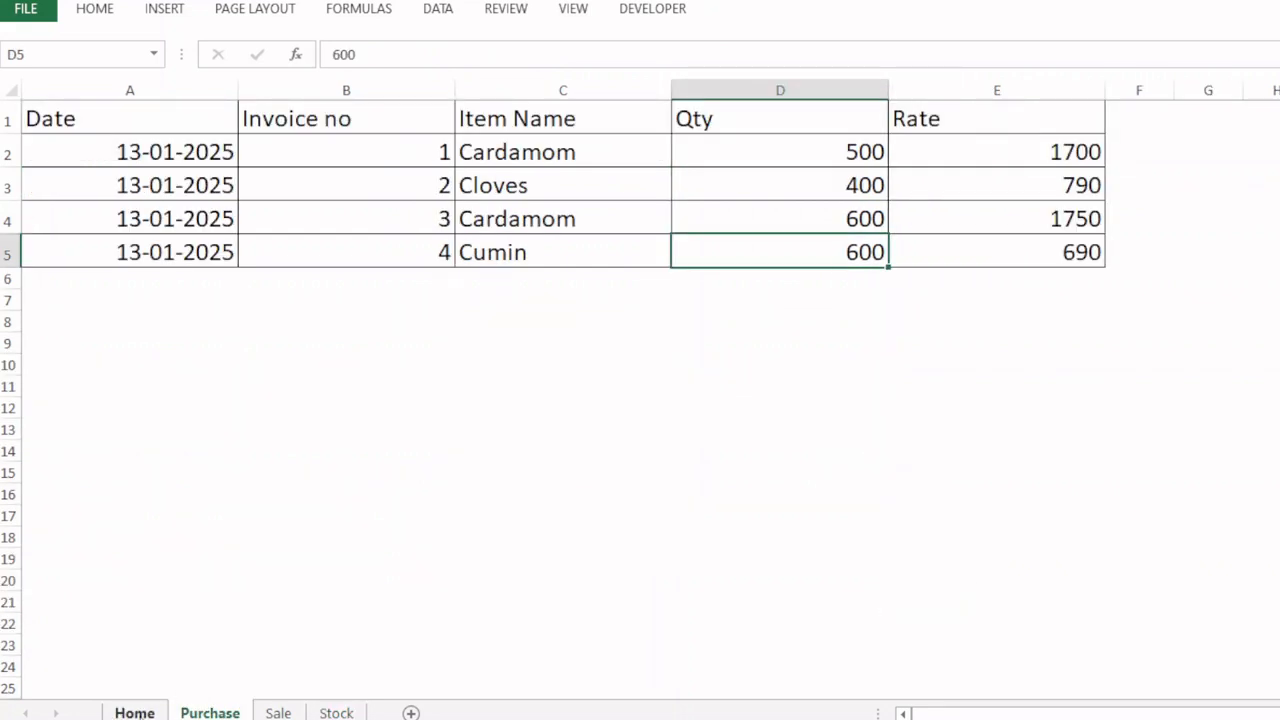
left_click(135, 712)
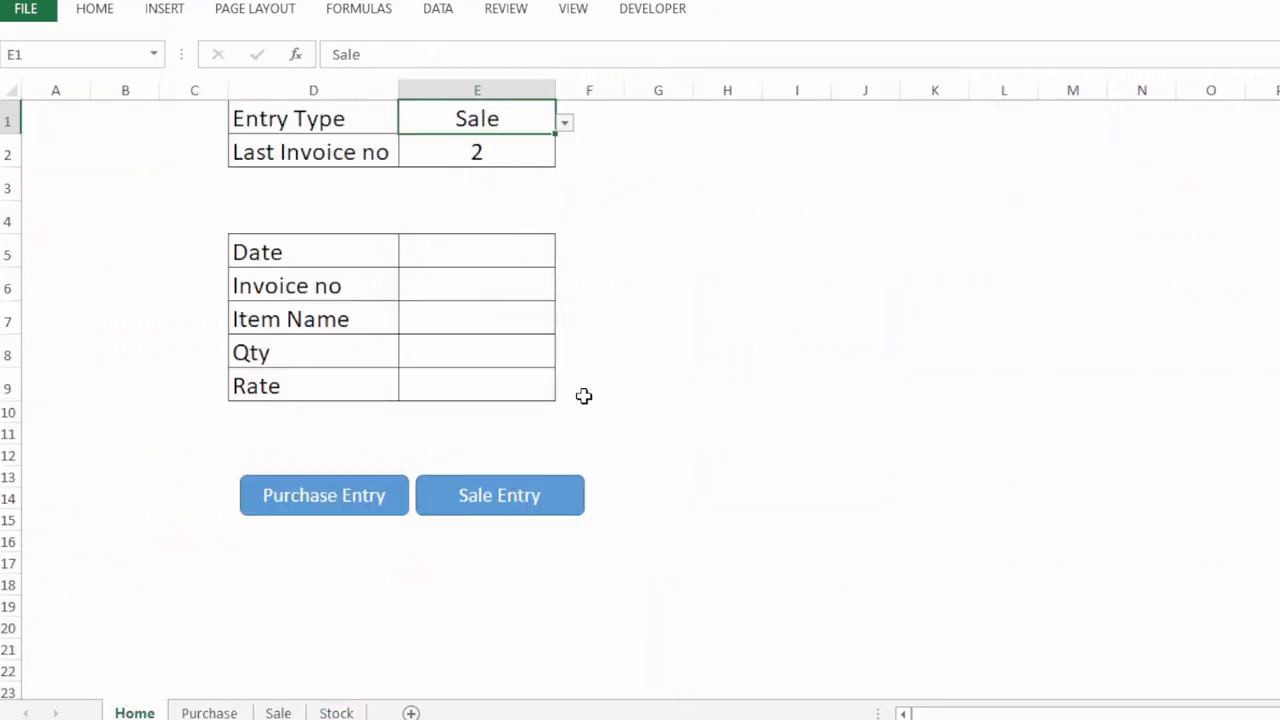
left_click(565, 122)
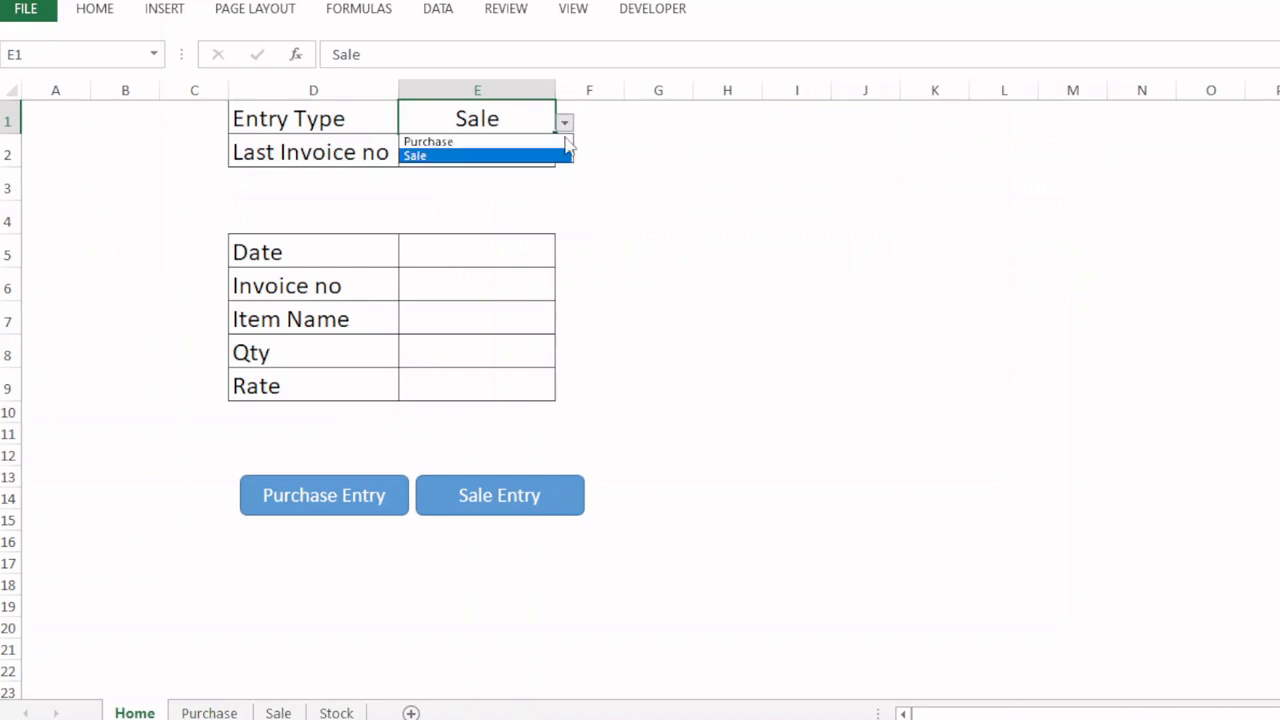
left_click(448, 140)
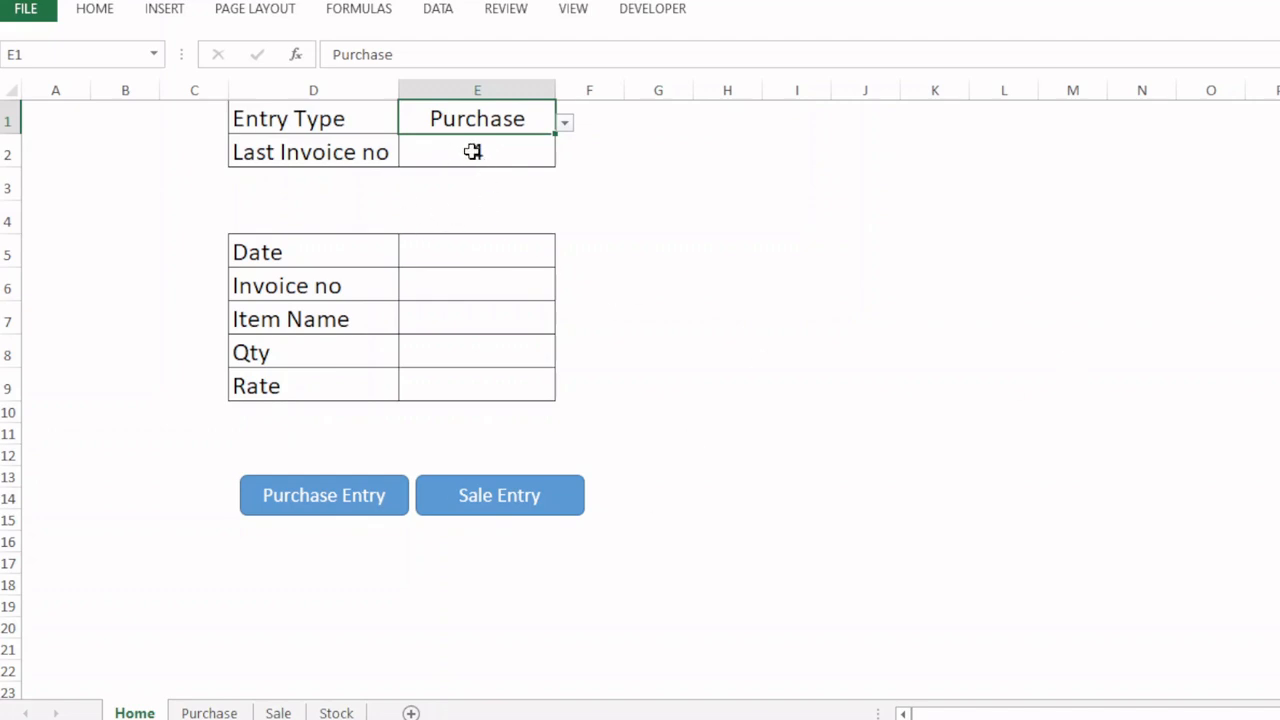
left_click(490, 254)
type("27")
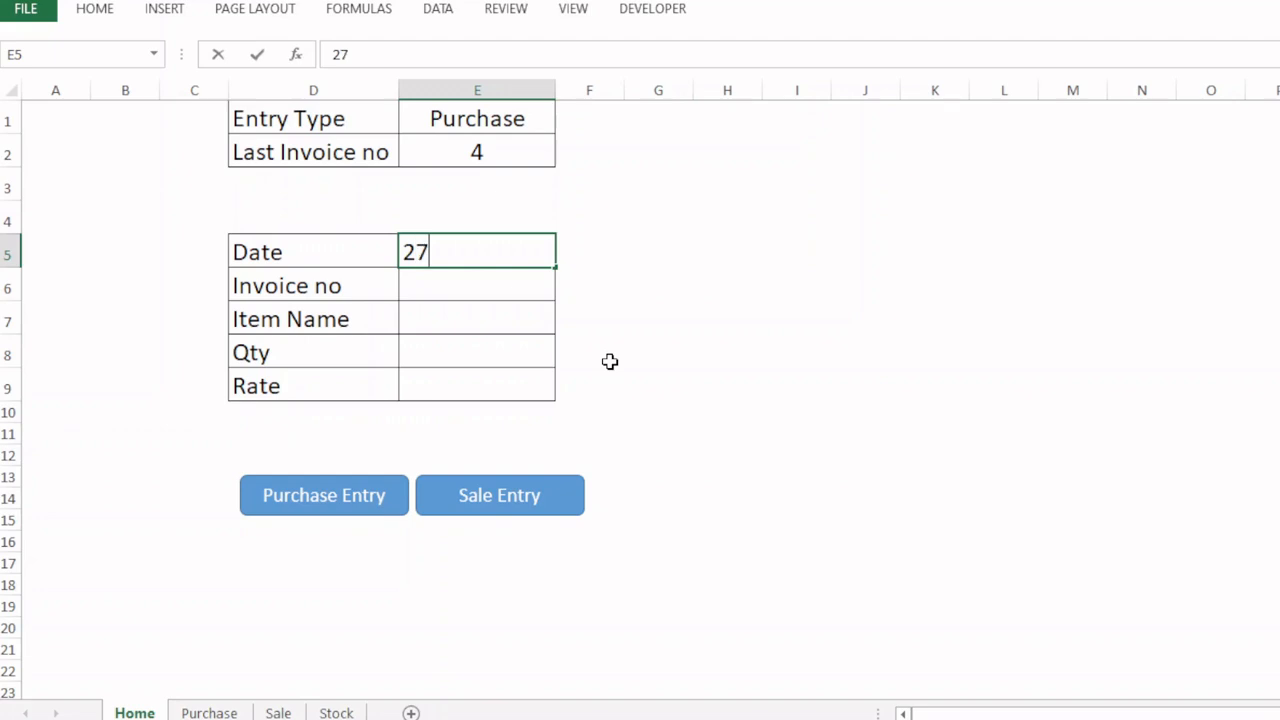
type("-01-2025")
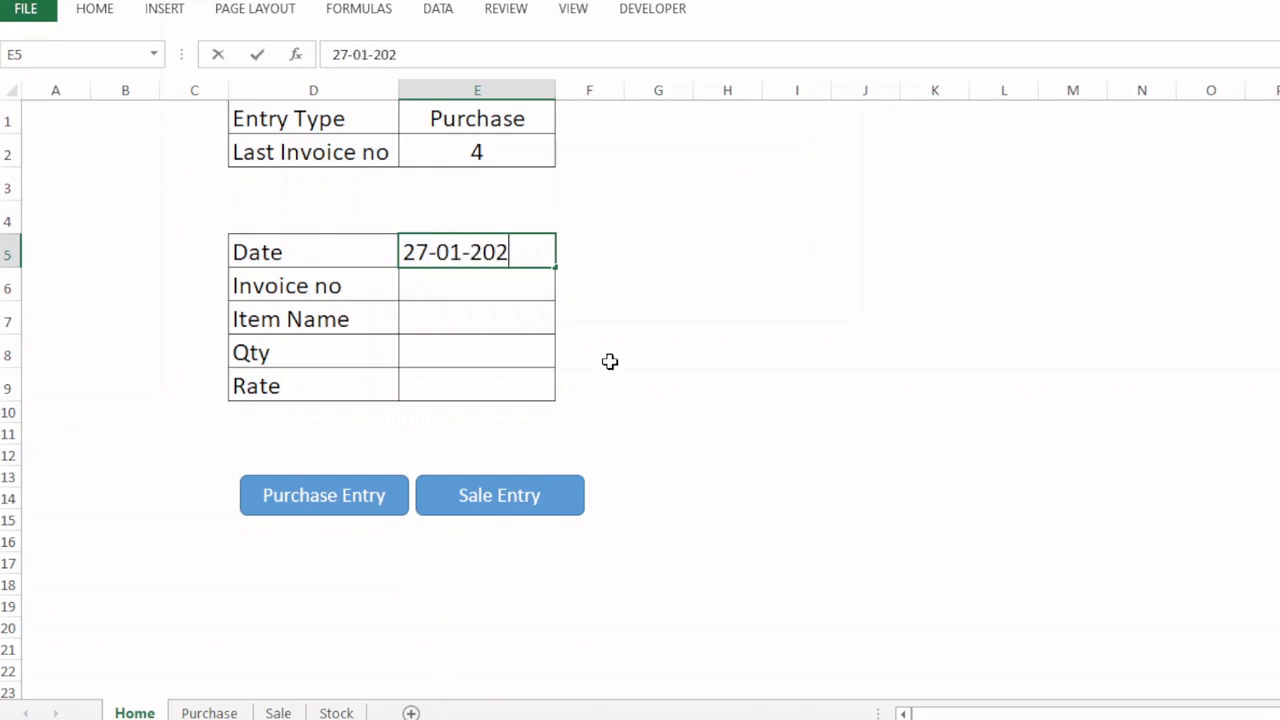
key("Return")
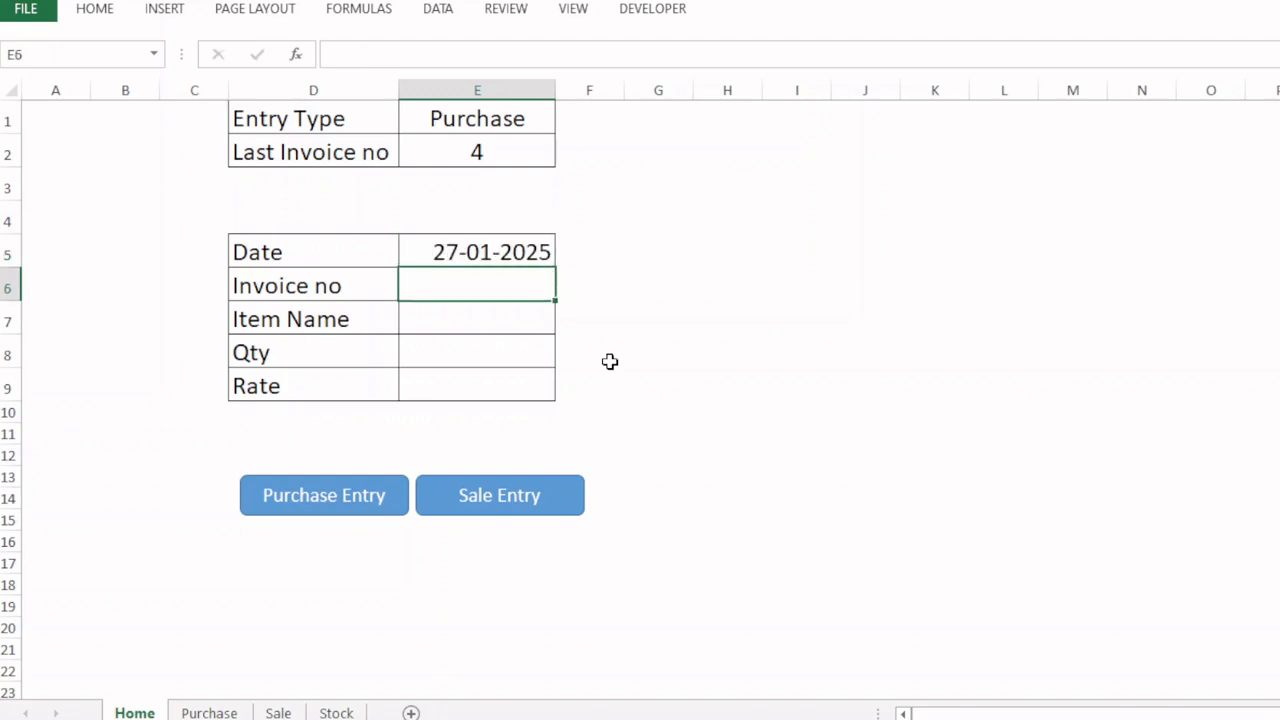
type("5")
key("Return")
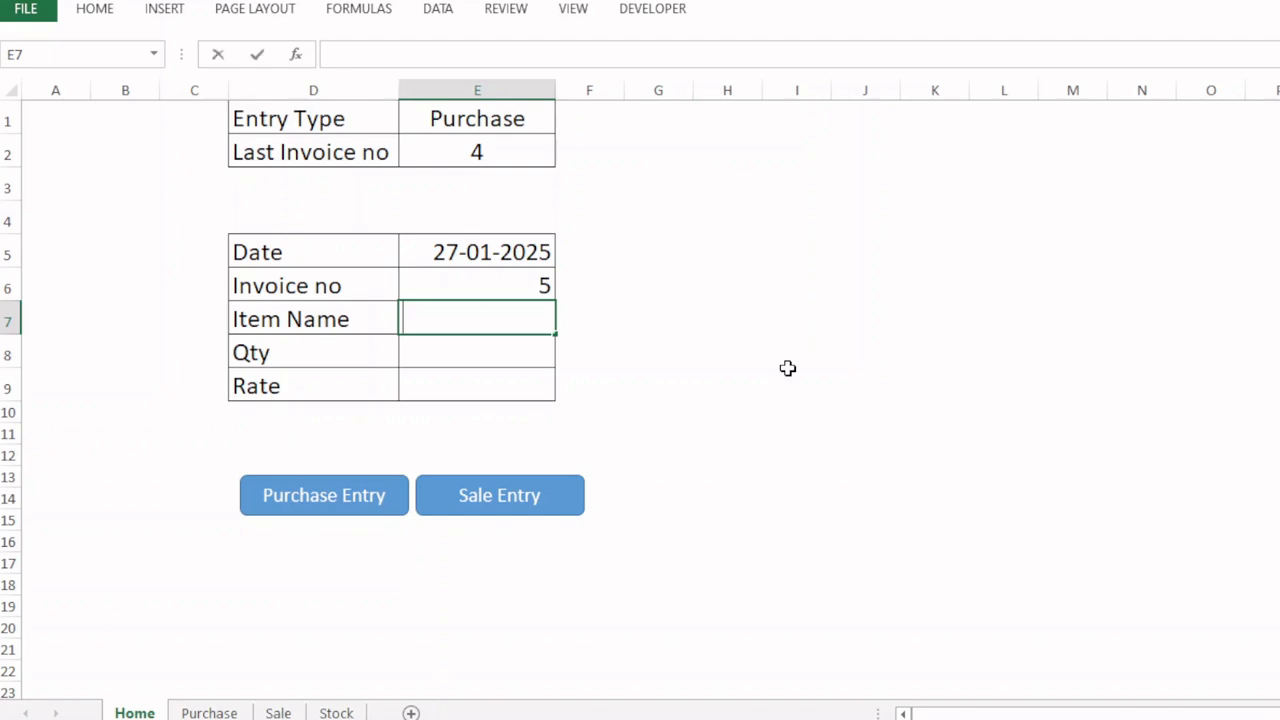
- Enter item name Mace, quantity 450 and rate 2200, and record it as a purchase entry
type("Mace")
key("Return")
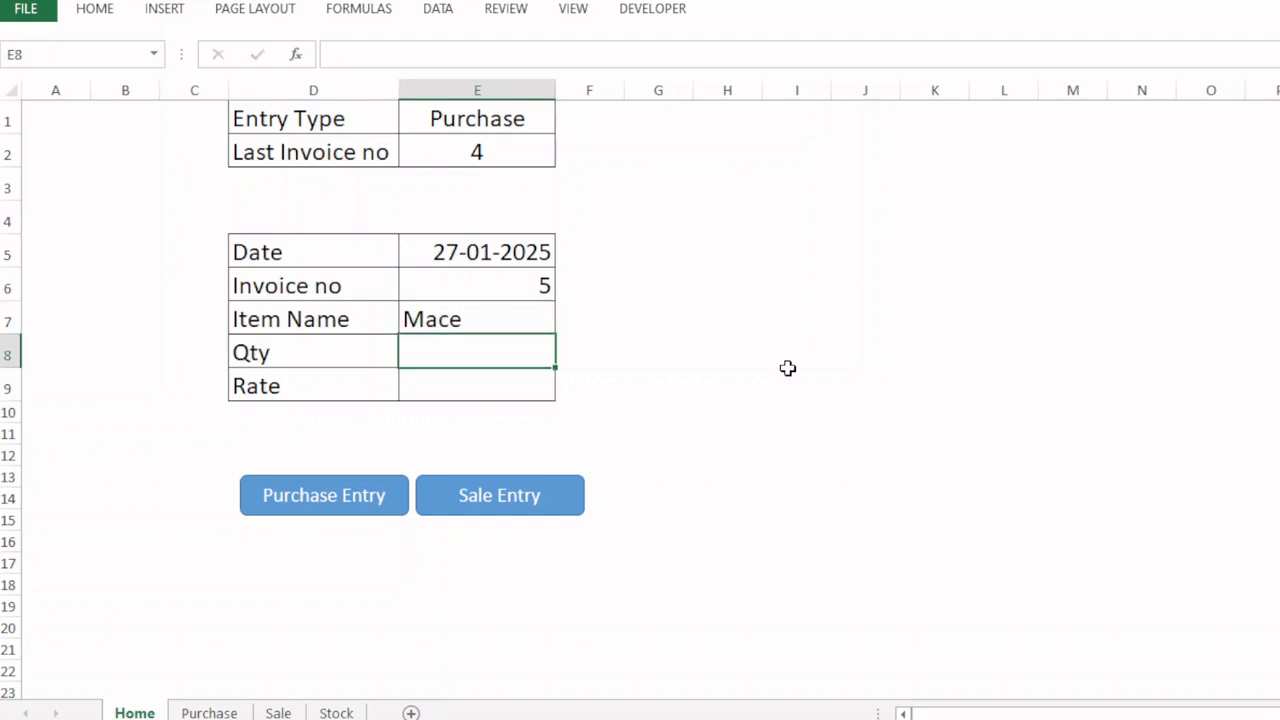
type("450")
key("Return")
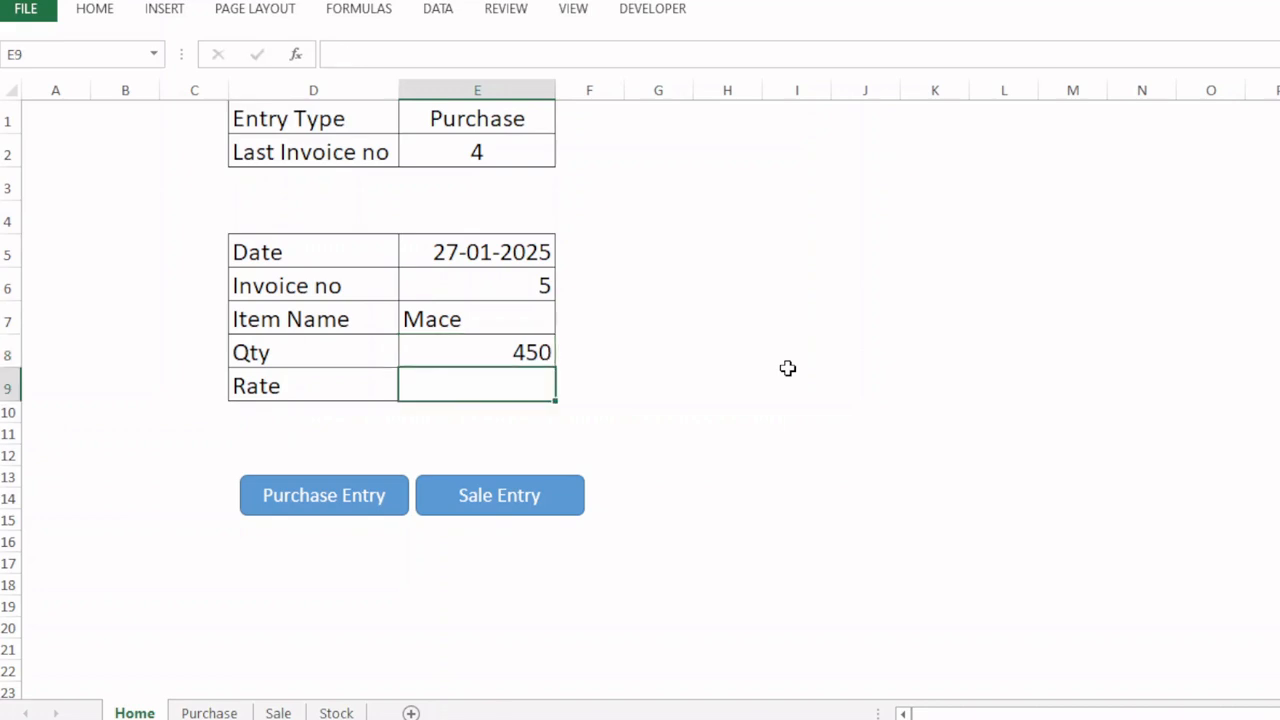
type("2200")
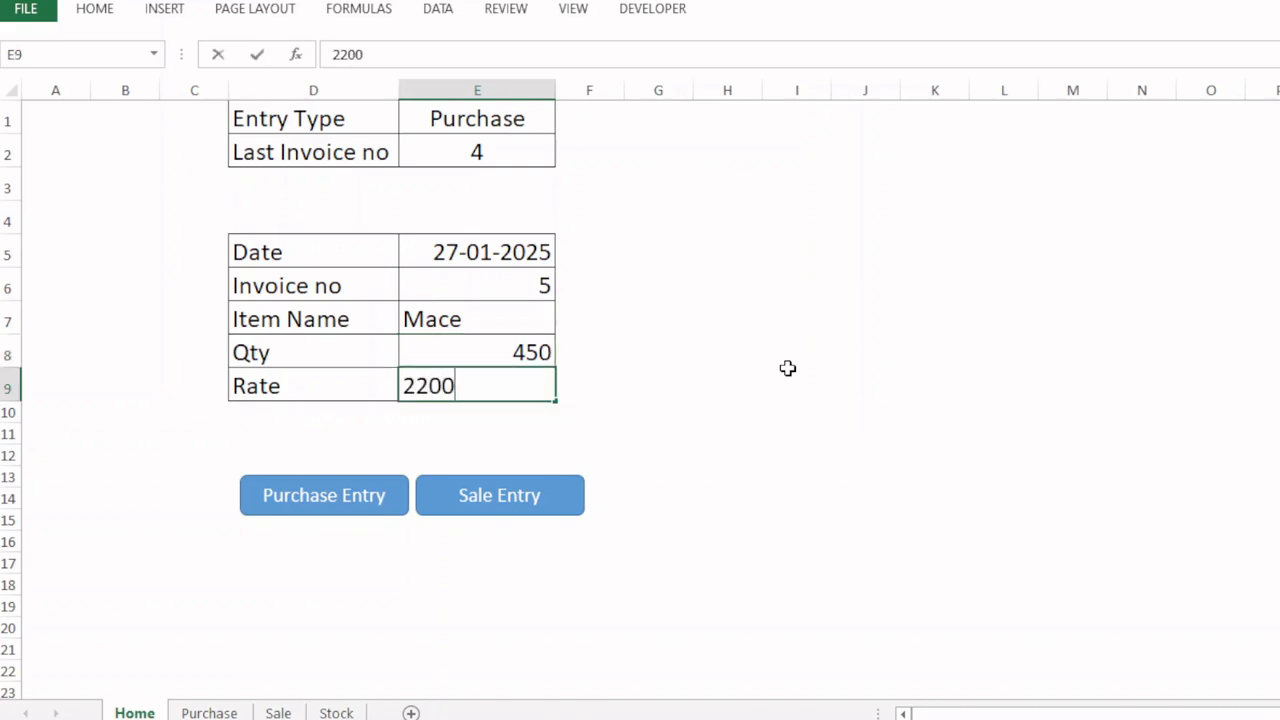
key("Return")
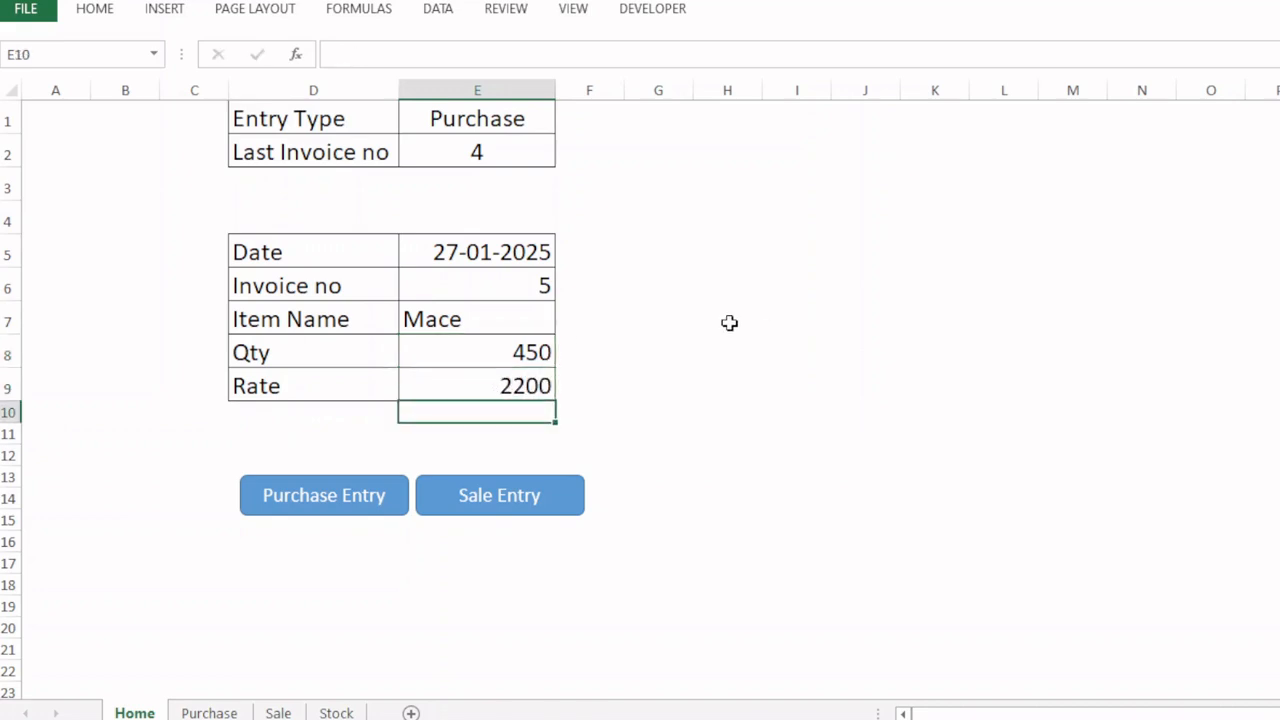
left_click(313, 498)
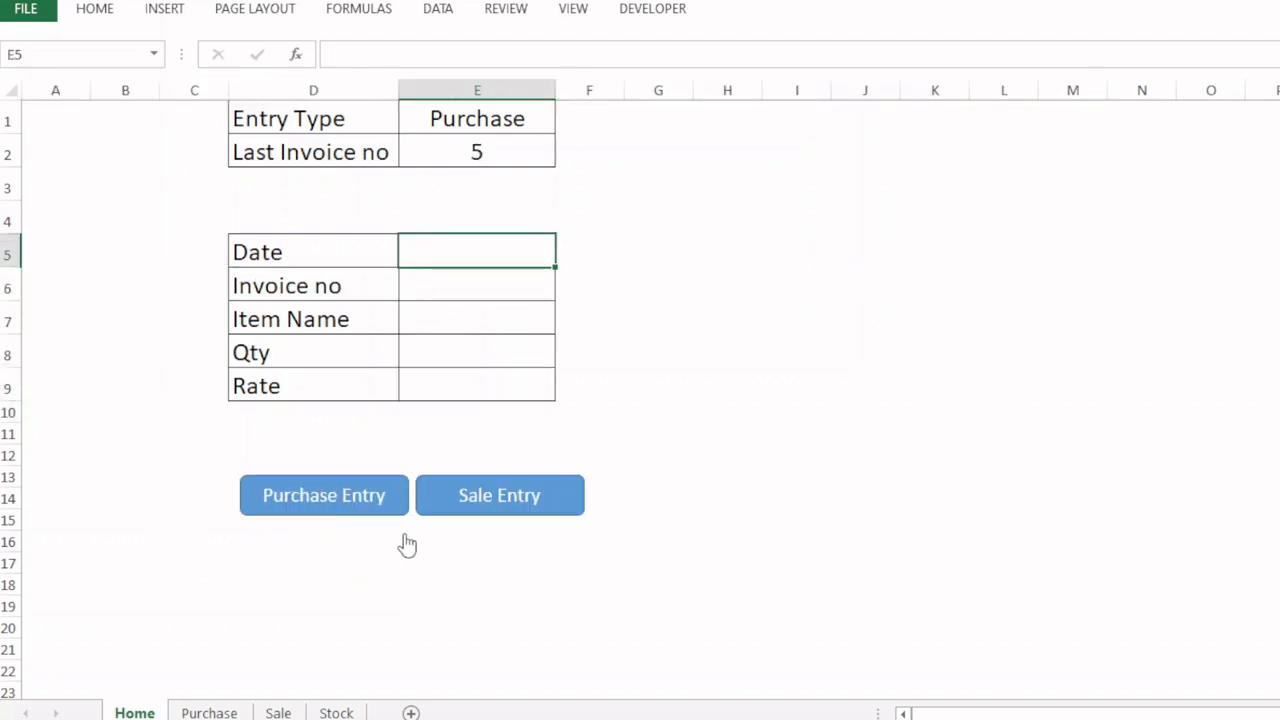
- Check the new Mace row on the Purchase sheet and run the Refresh macro on the Stock sheet
left_click(207, 712)
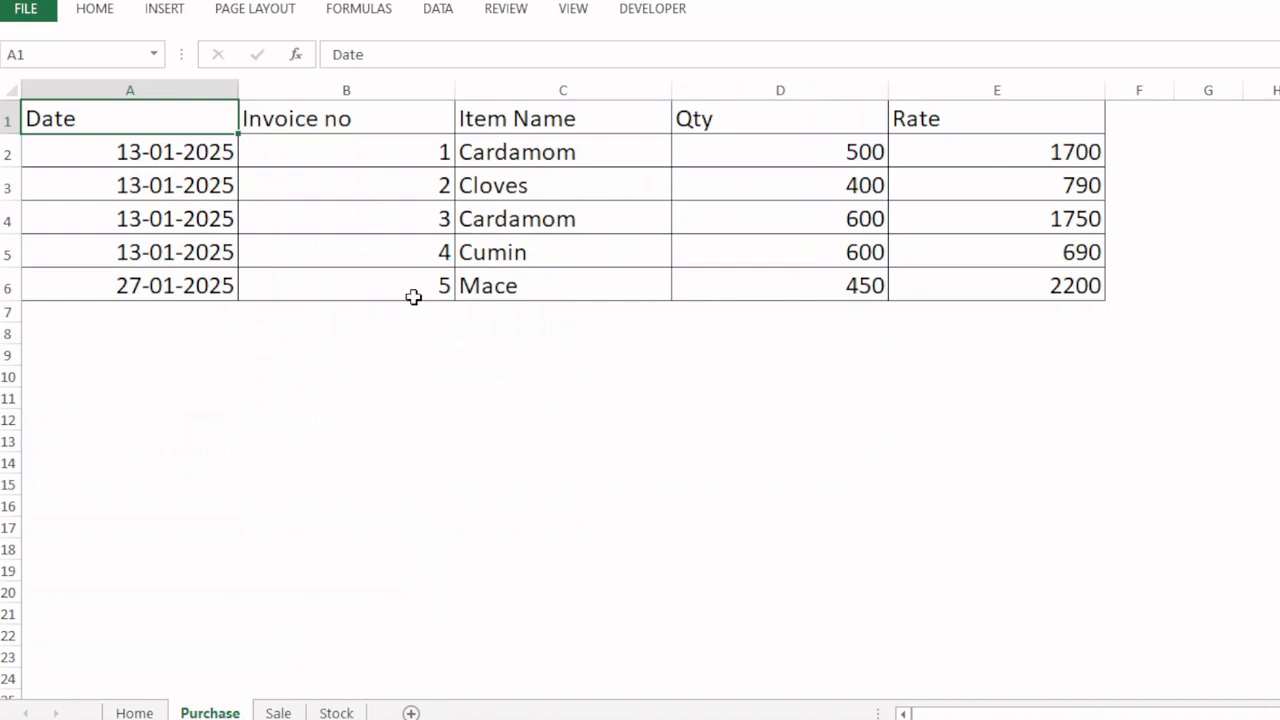
left_click(336, 713)
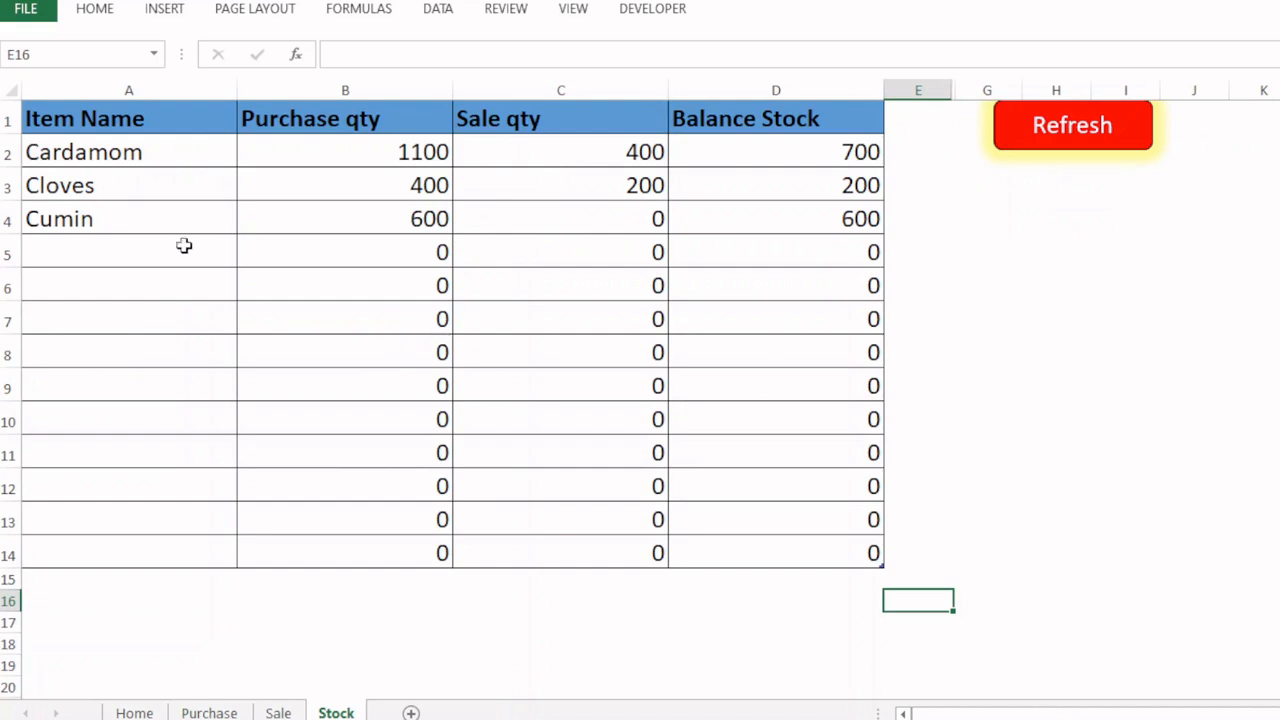
left_click(1100, 132)
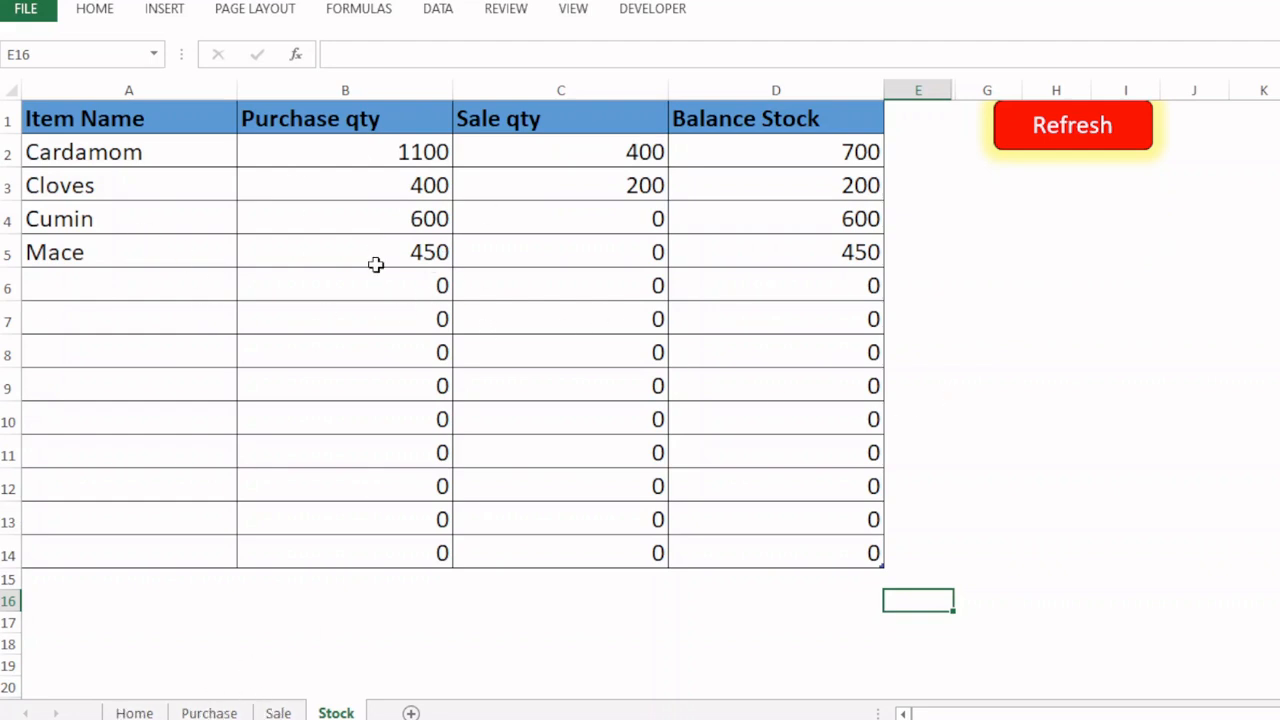
- On the Home sheet, set the Entry Type to Sale and enter date 27-01-2025 and invoice no 3
left_click(134, 713)
left_click(500, 118)
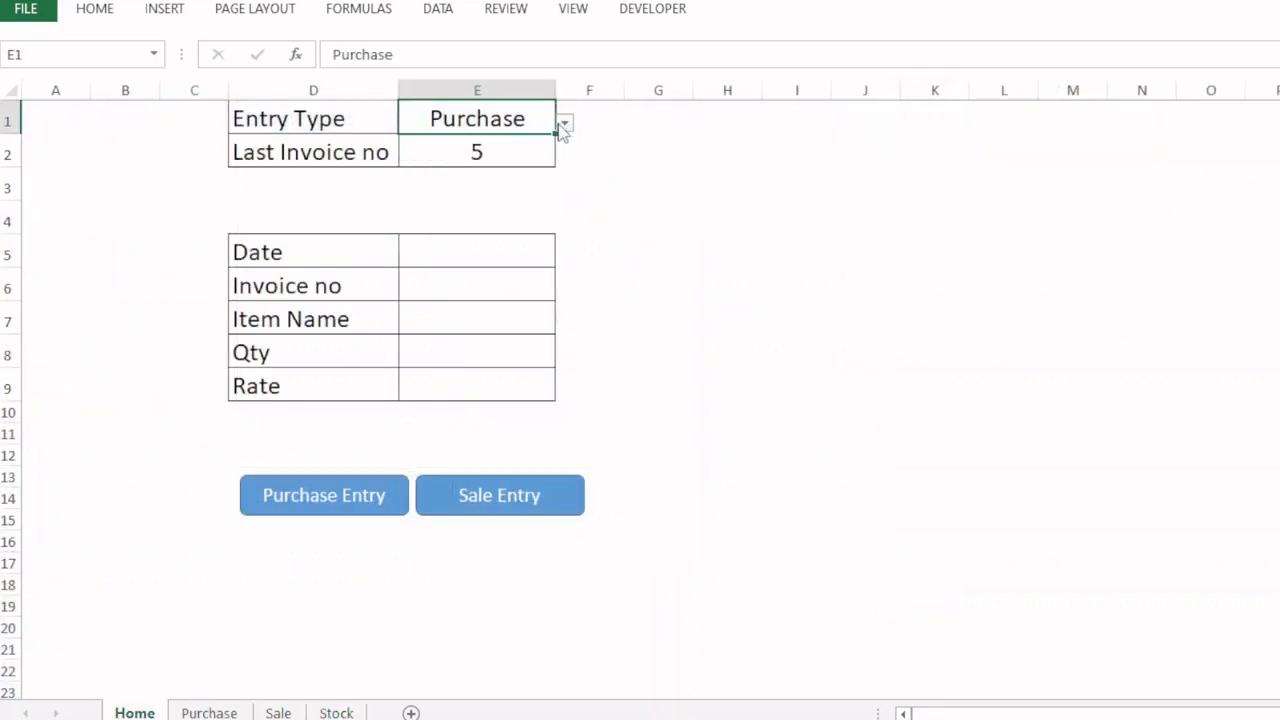
left_click(564, 122)
left_click(440, 156)
left_click(440, 251)
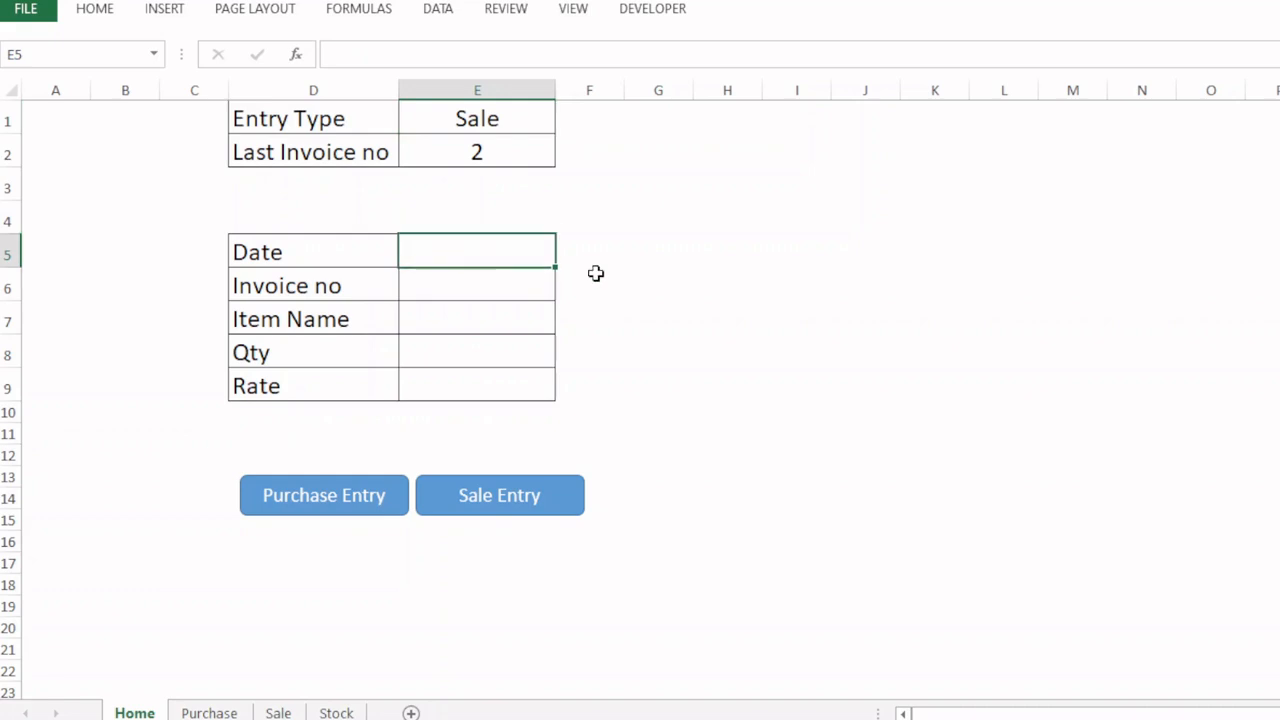
type("27")
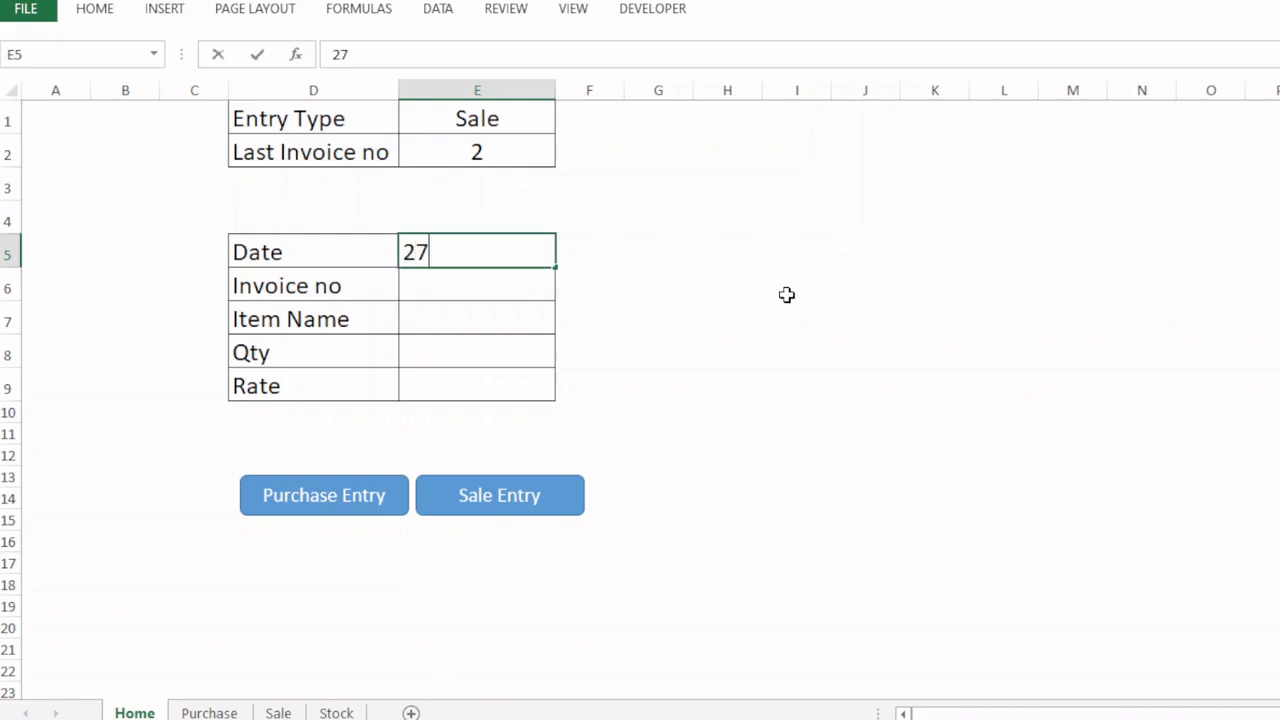
type("-01-2025")
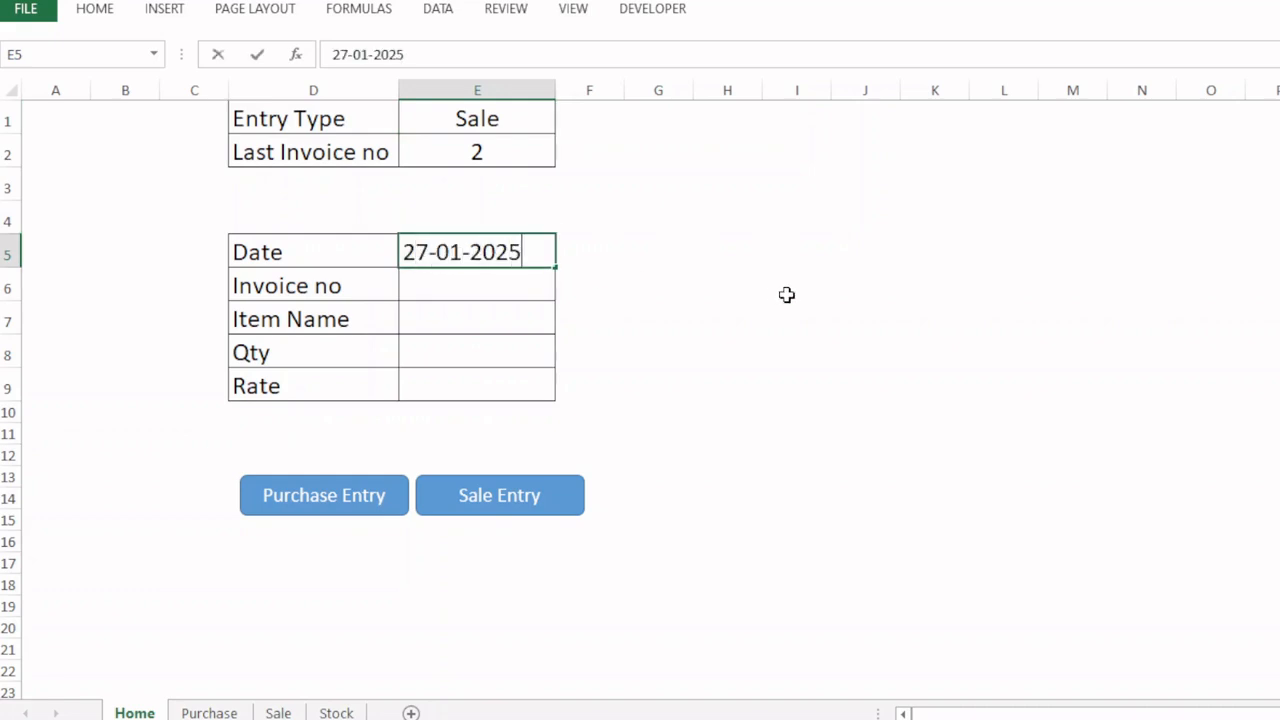
key("Return")
type("3")
key("Return")
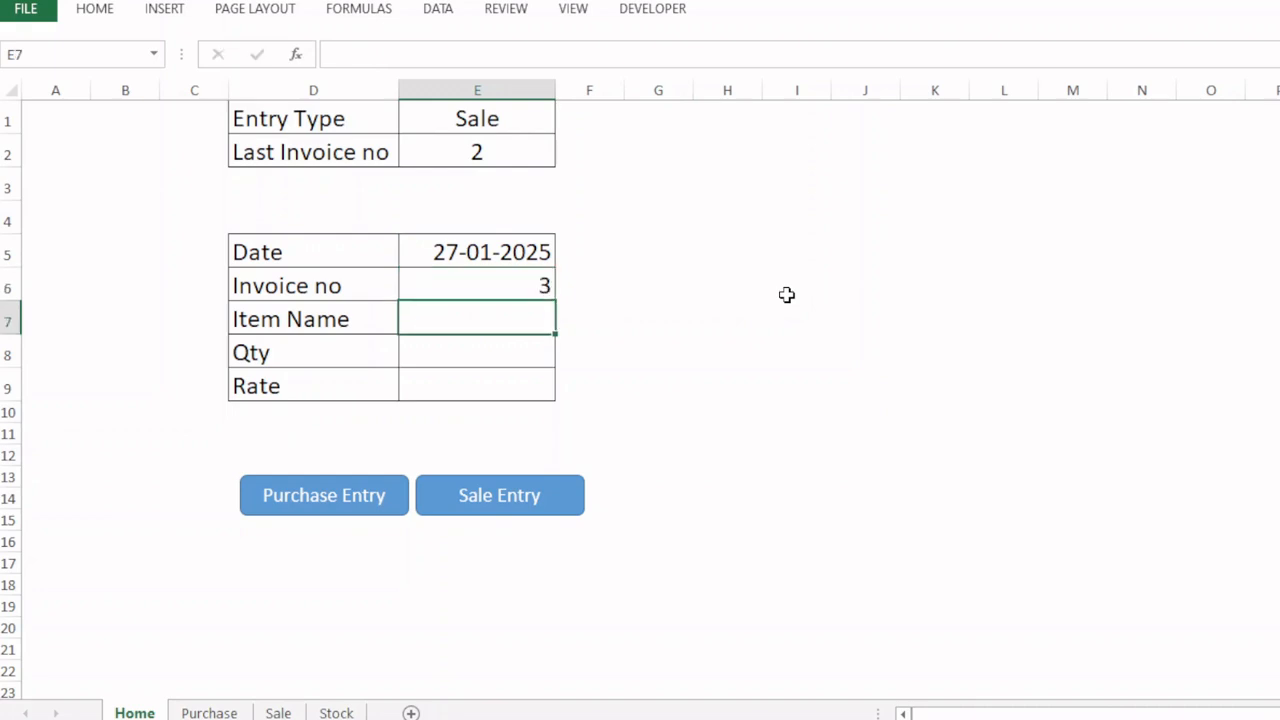
- Enter item name Mace, quantity 200 and rate 2500, and record it as a sale entry
type("Mace")
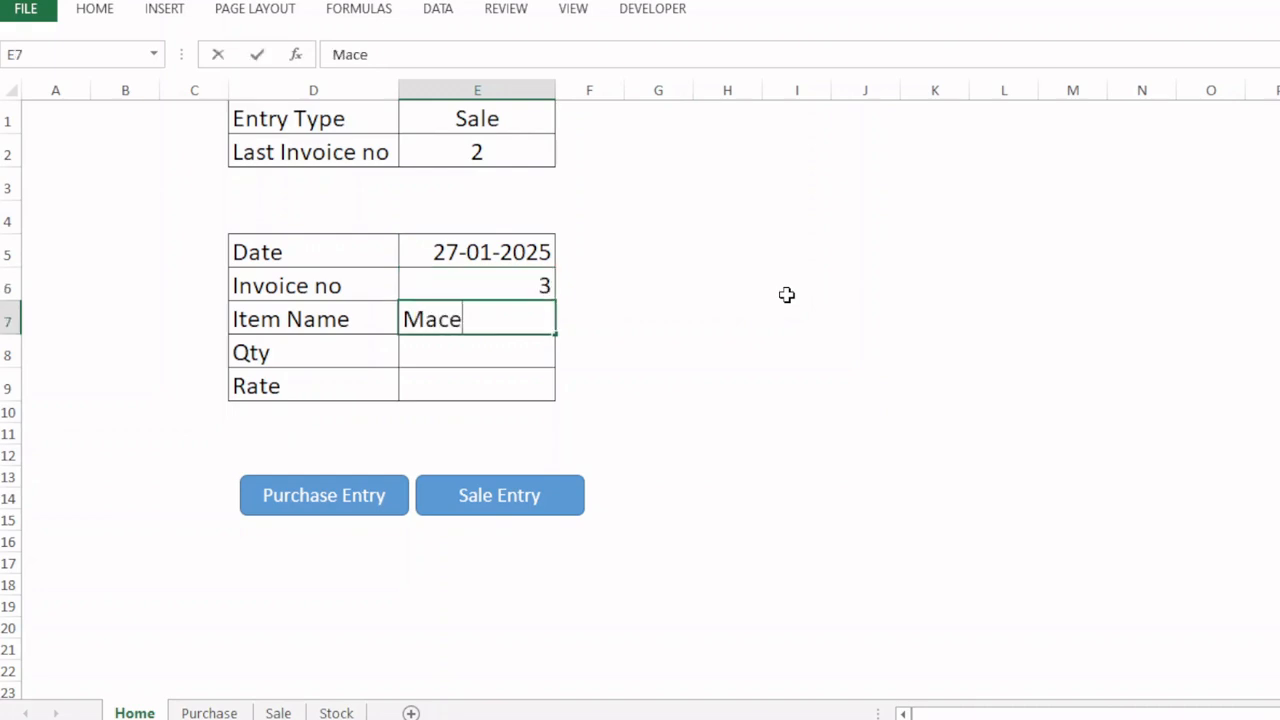
key("Return")
type("200")
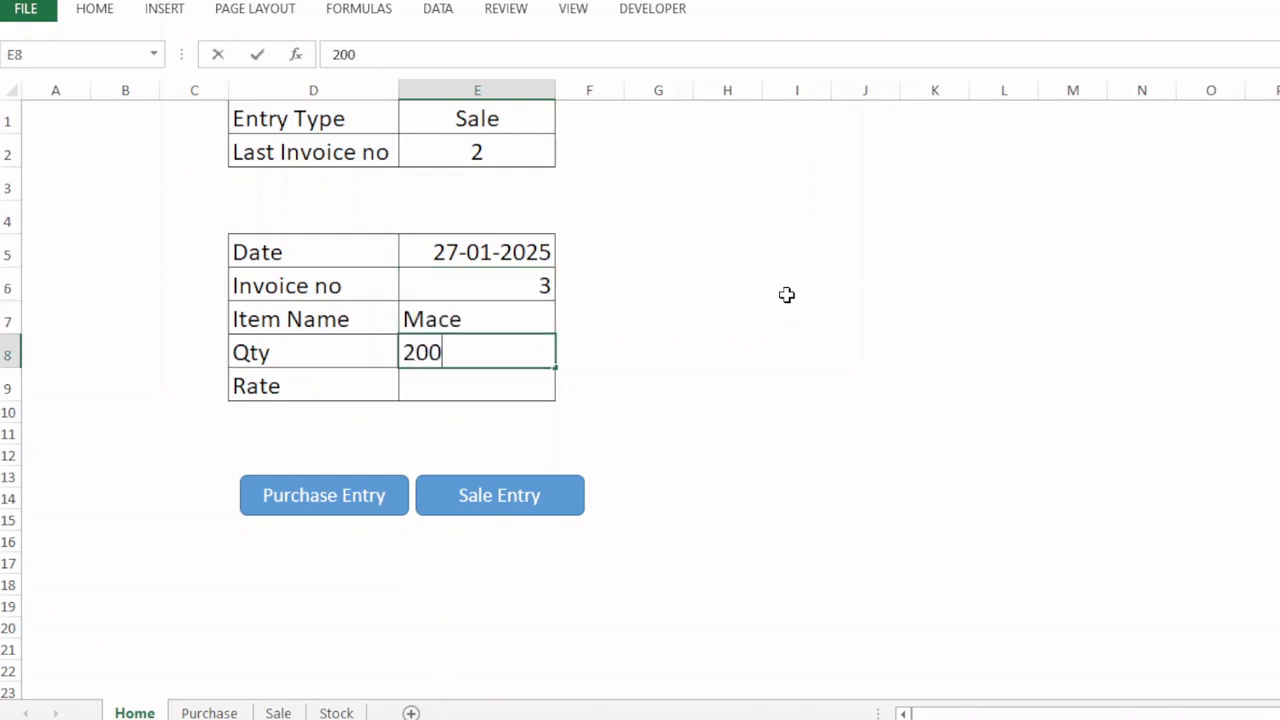
key("Return")
type("2500")
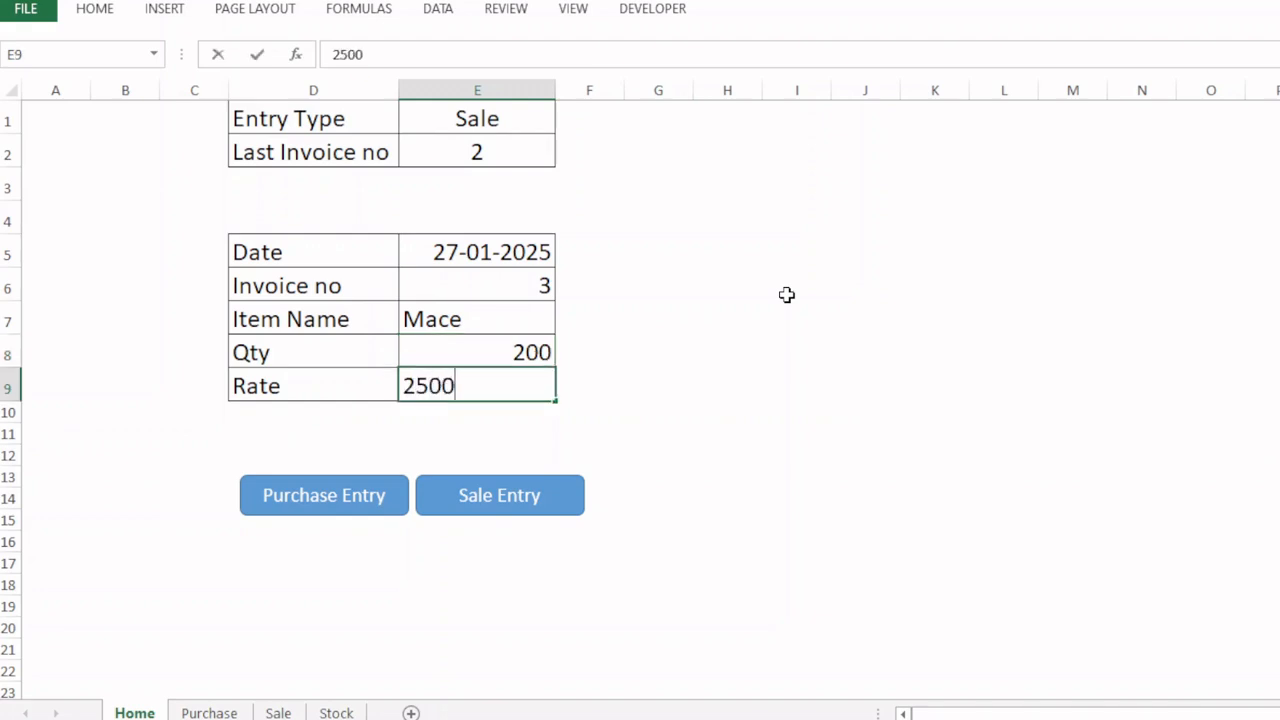
key("Return")
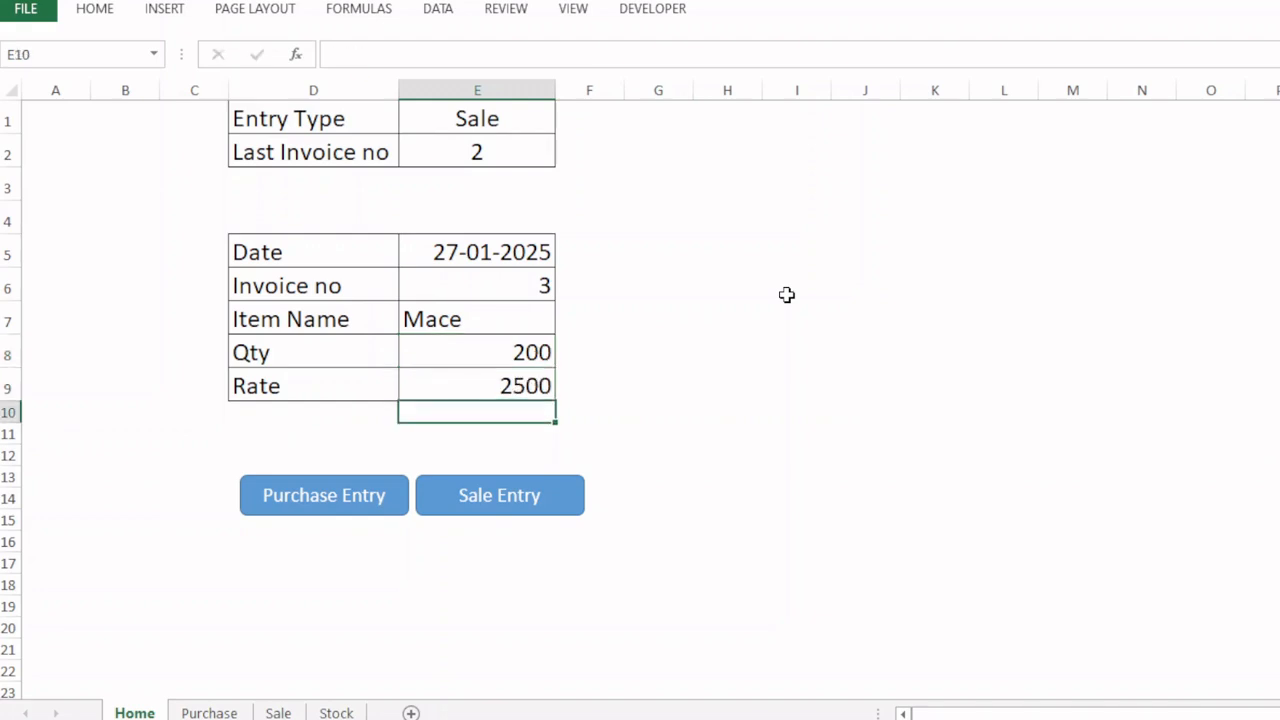
left_click(500, 496)
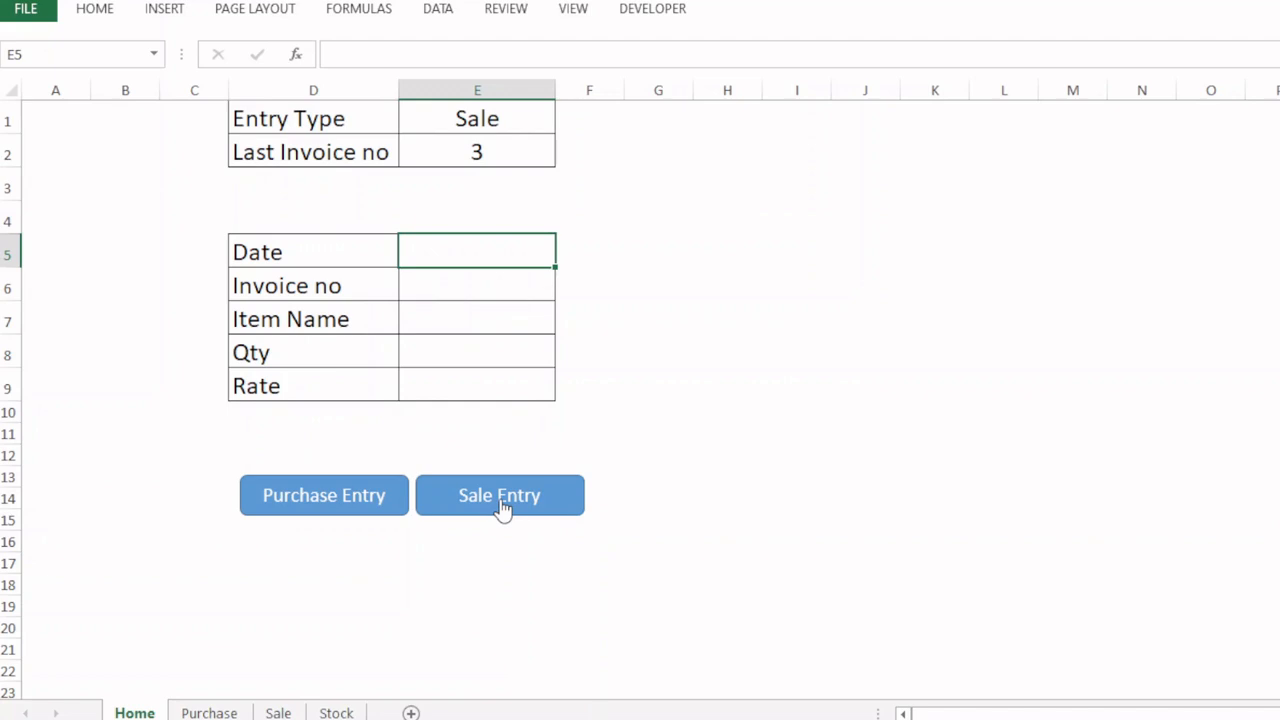
- Check the new Mace row on the Sale sheet against Mace's purchase, sale and balance quantities on the Stock sheet
left_click(279, 712)
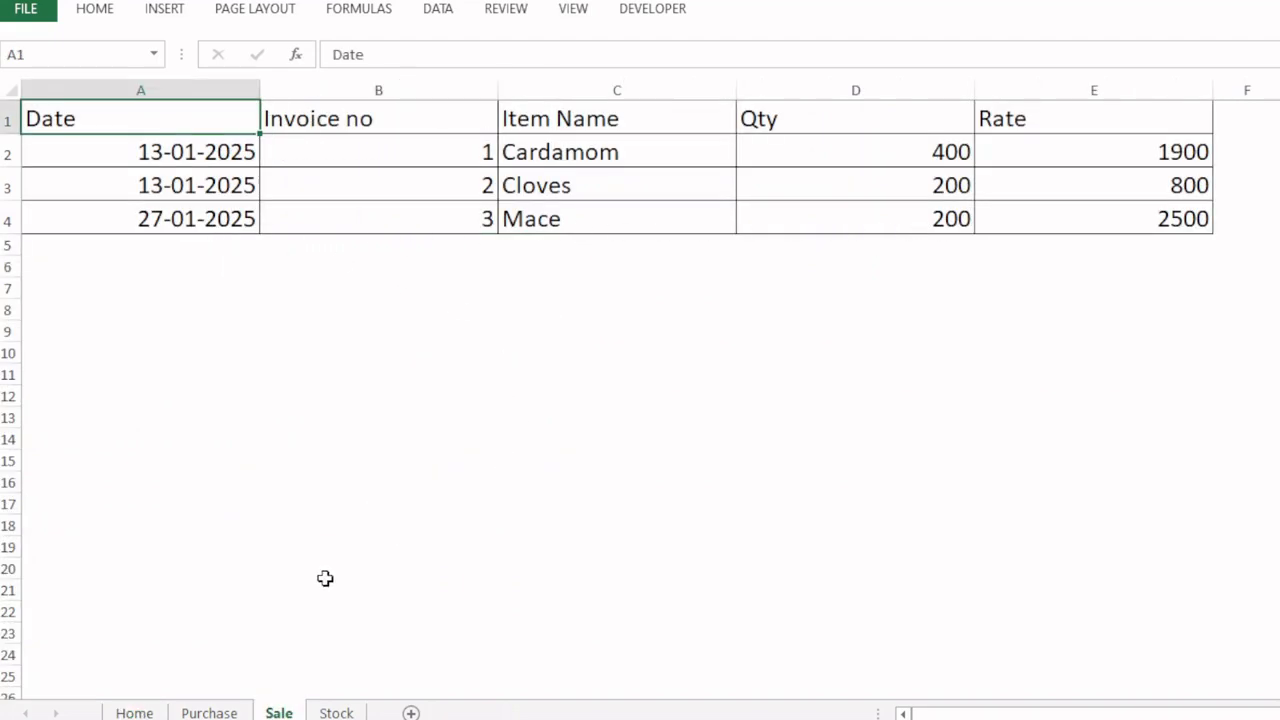
left_click(330, 708)
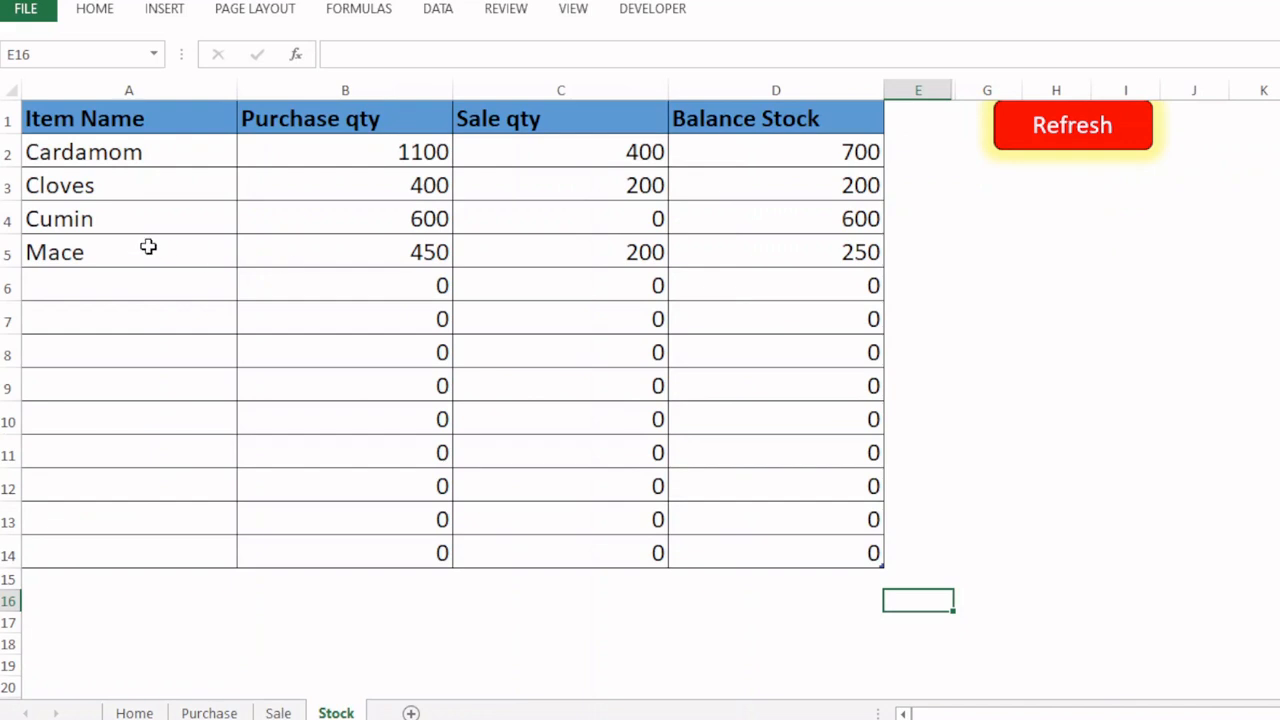
left_click(397, 251)
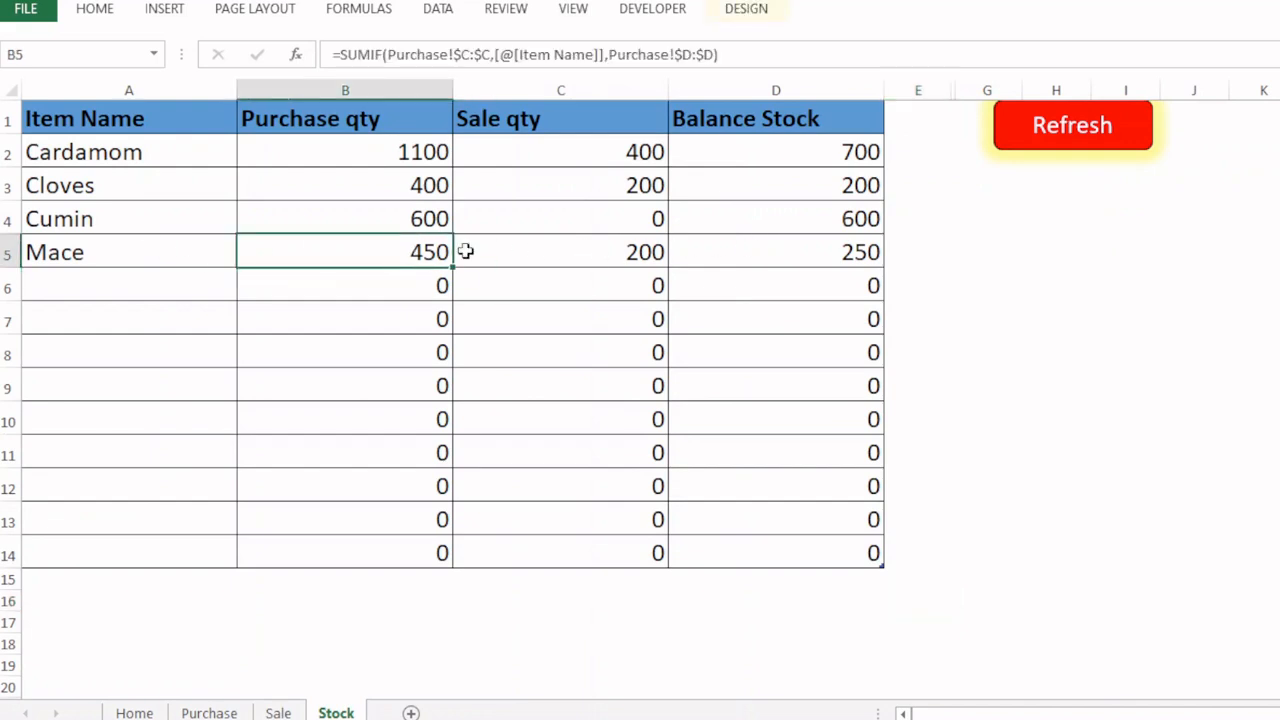
left_click(579, 252)
left_click(769, 251)
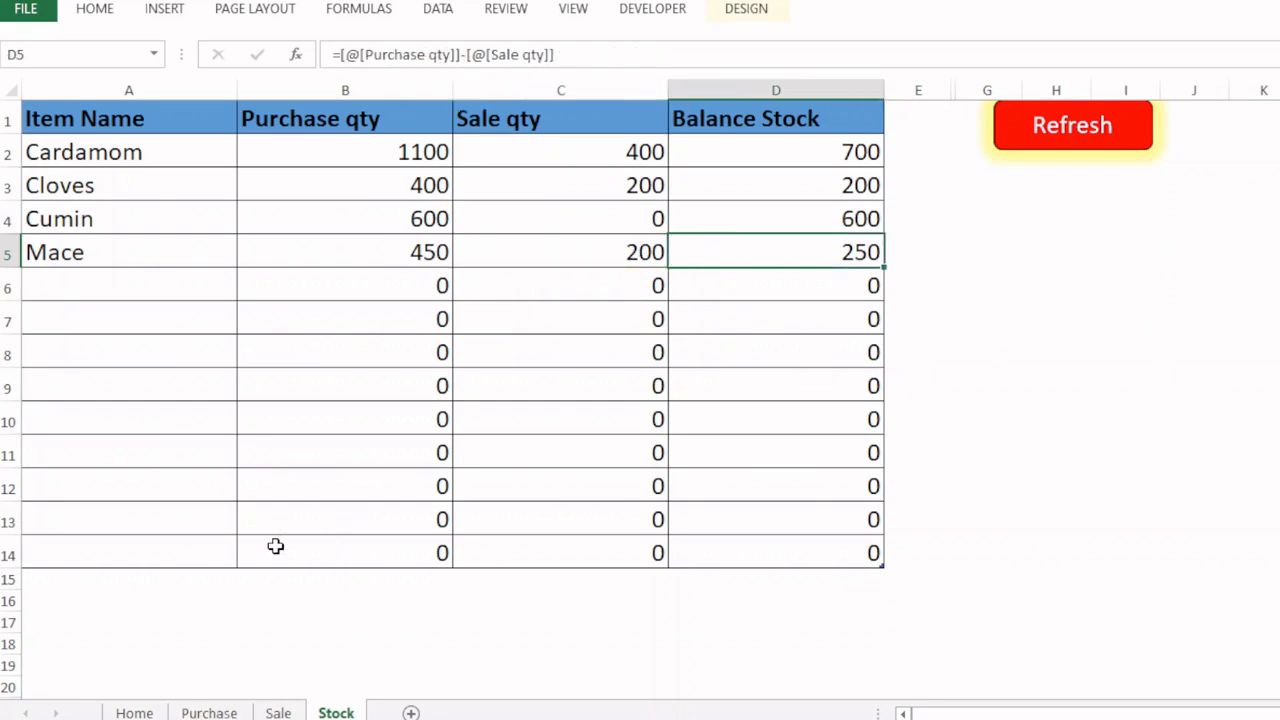
- On the Home sheet, enter date 27-01-2025, invoice no 4 and item name Mace for a new sale
left_click(135, 712)
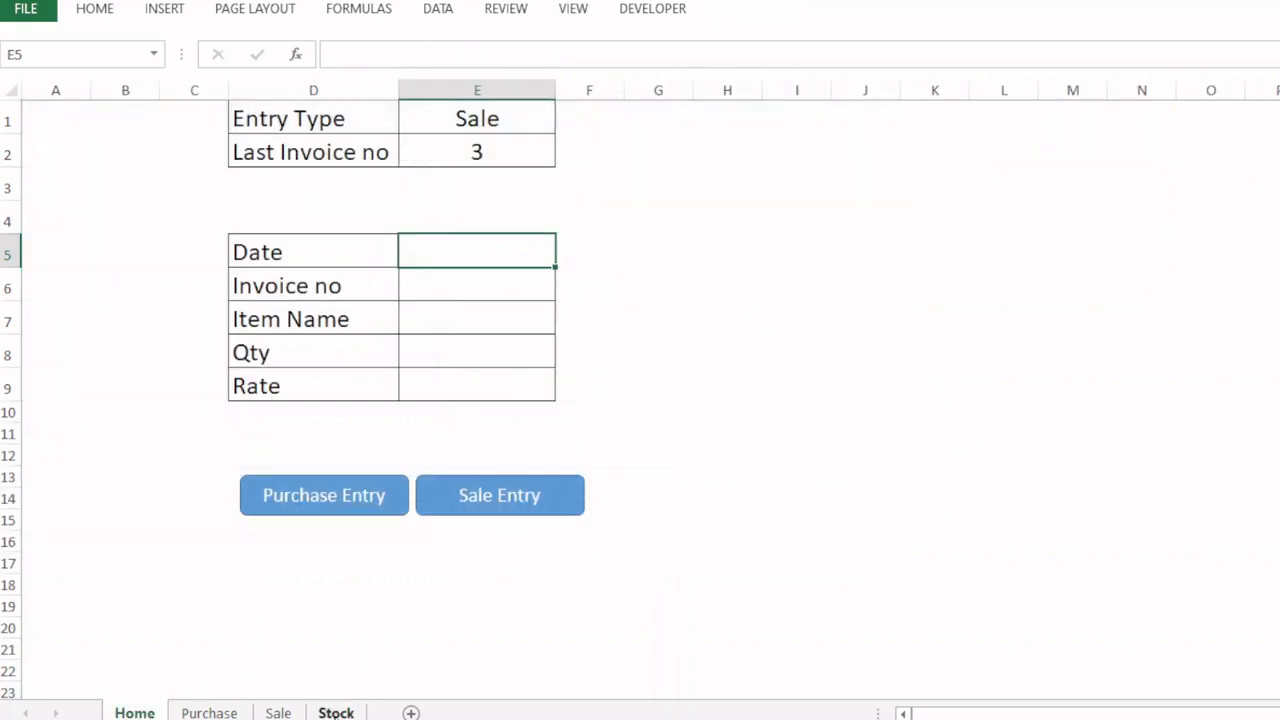
left_click(336, 714)
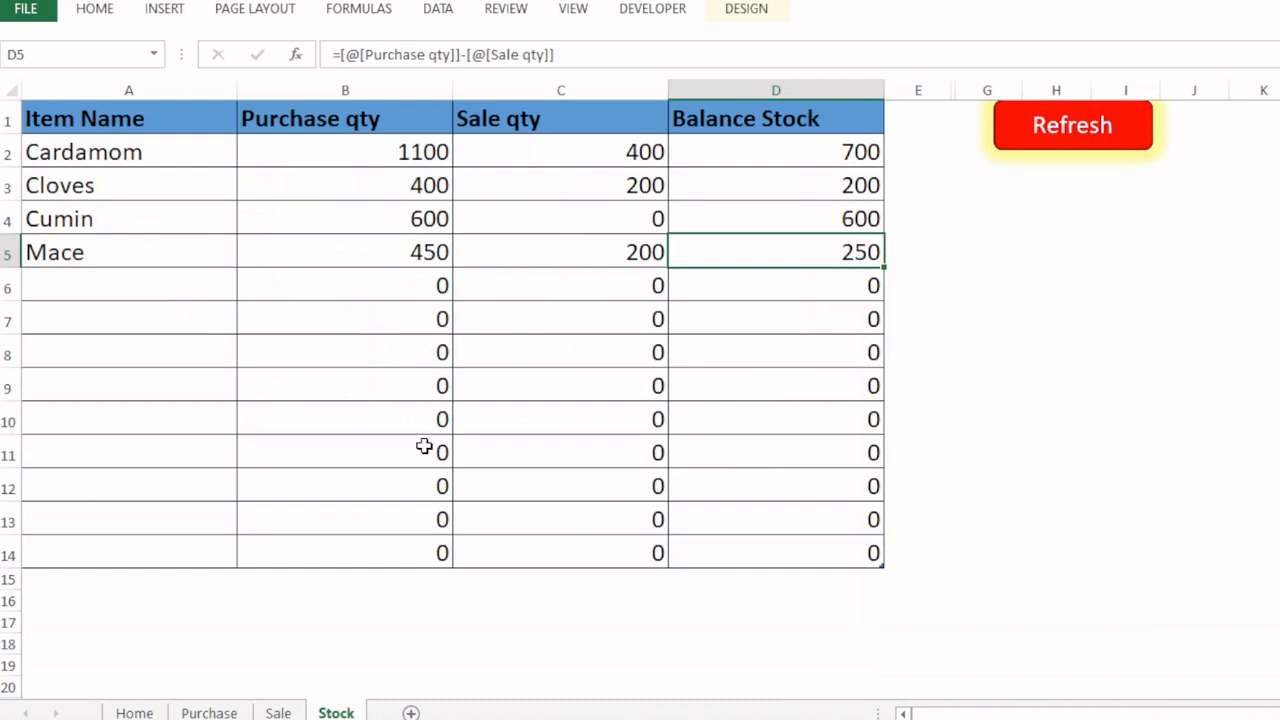
left_click(135, 712)
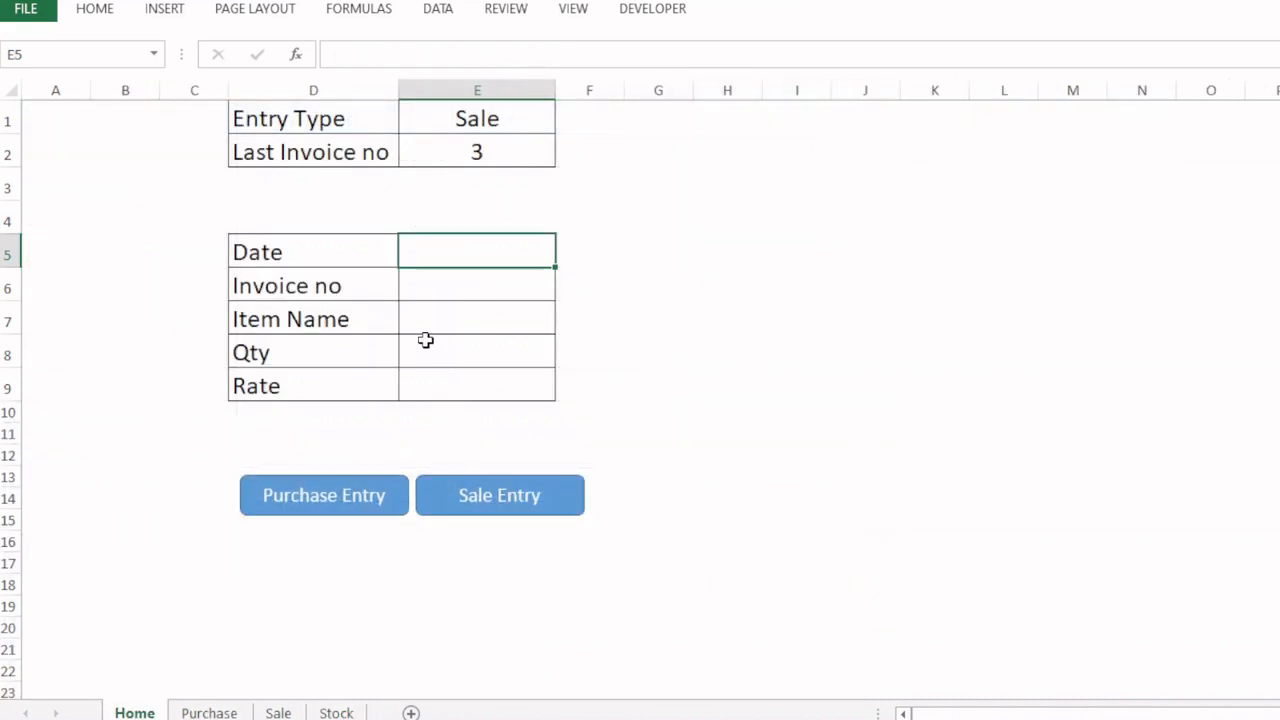
left_click(480, 354)
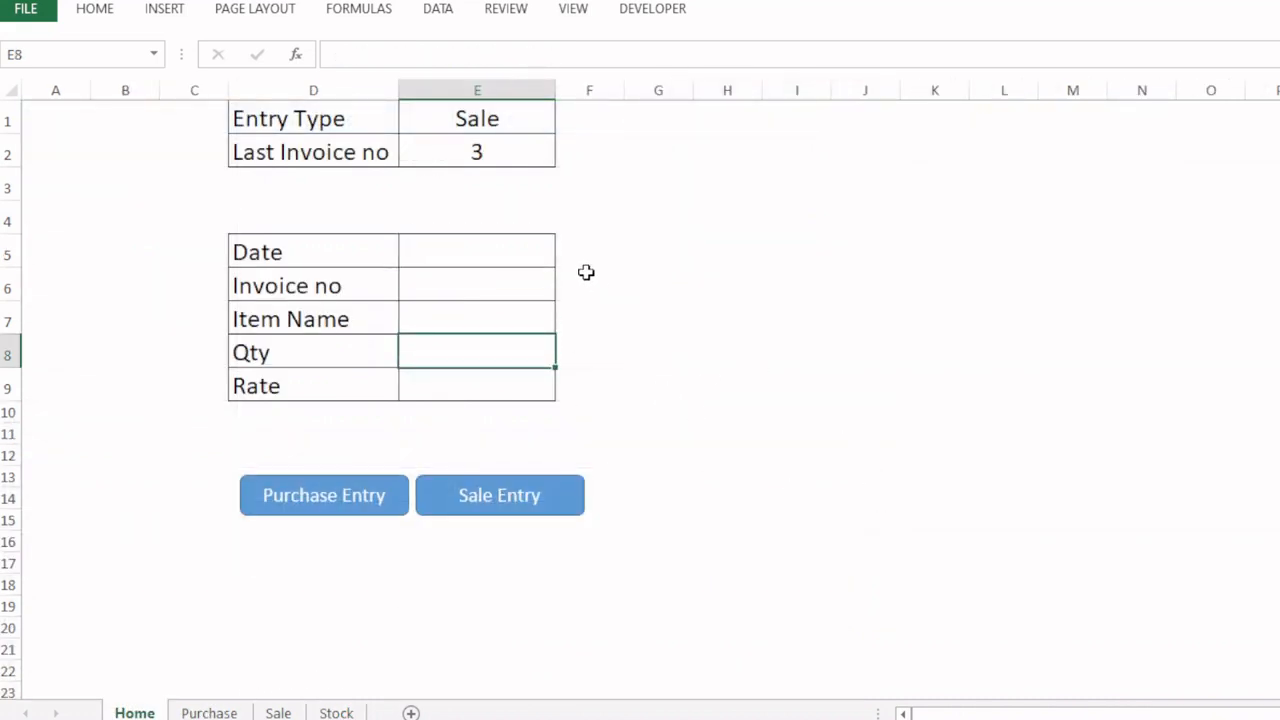
left_click(471, 245)
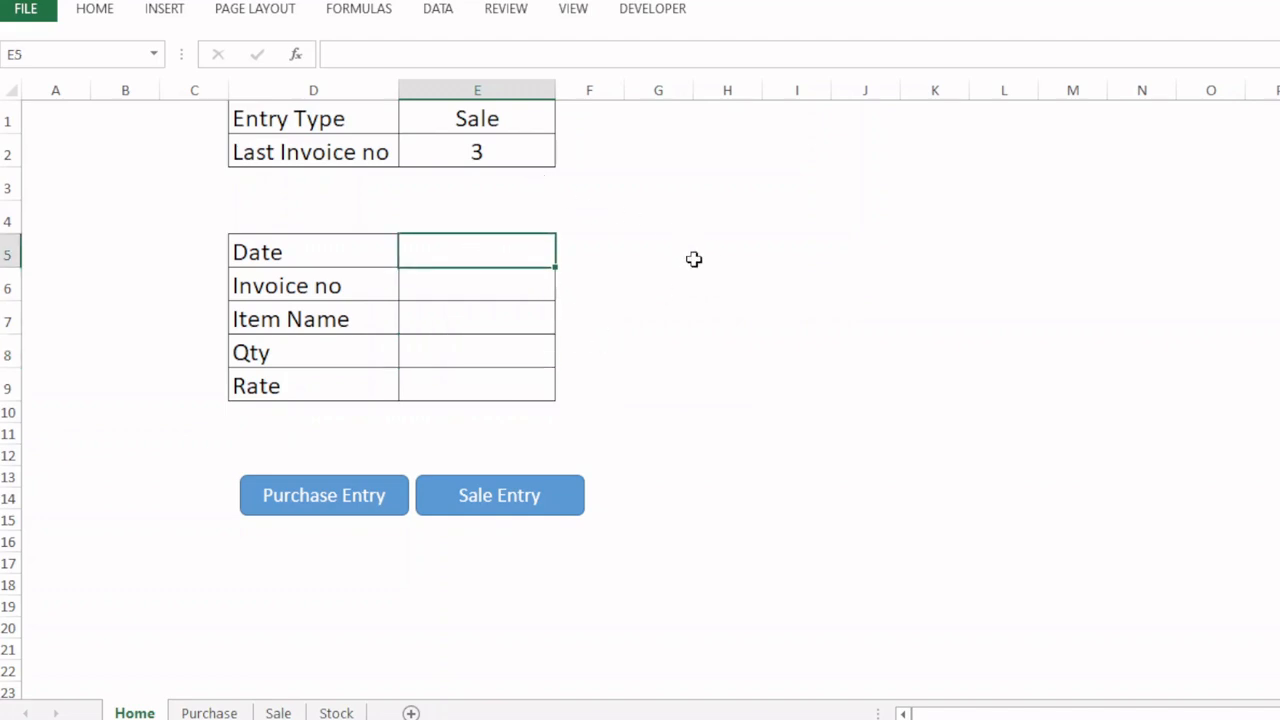
type("27")
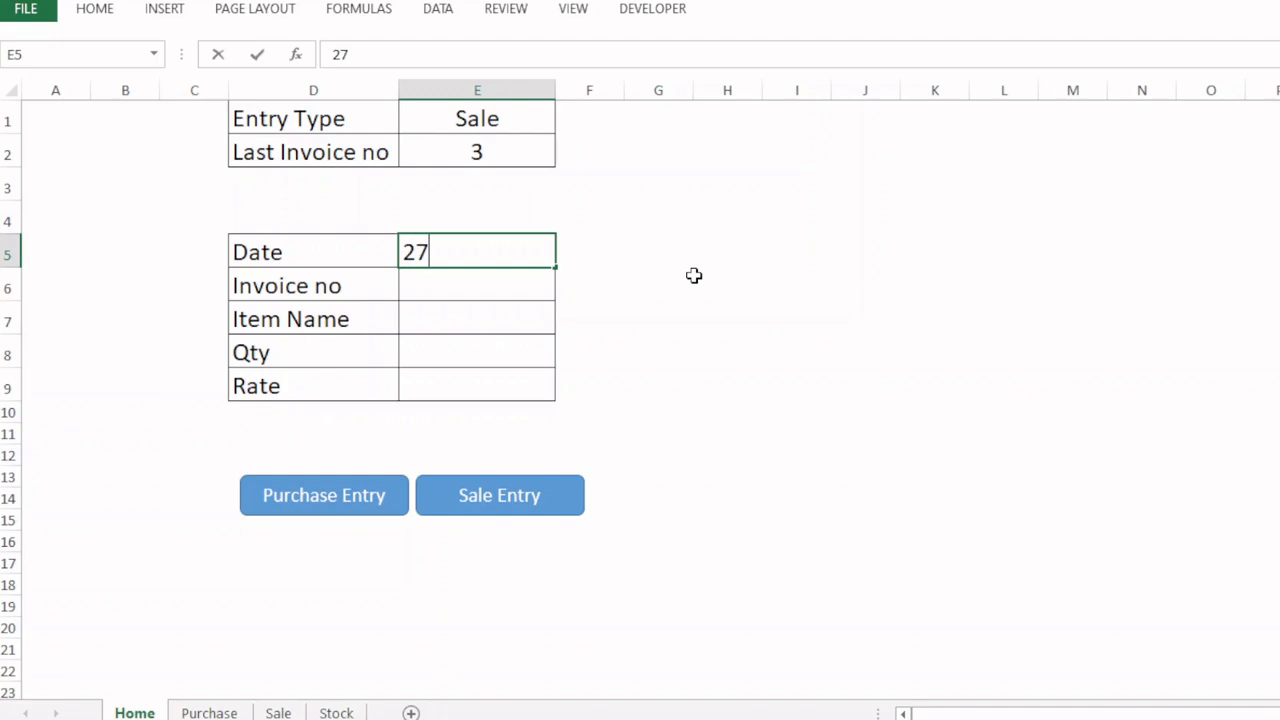
type("-01-2025")
key("Return")
type("4")
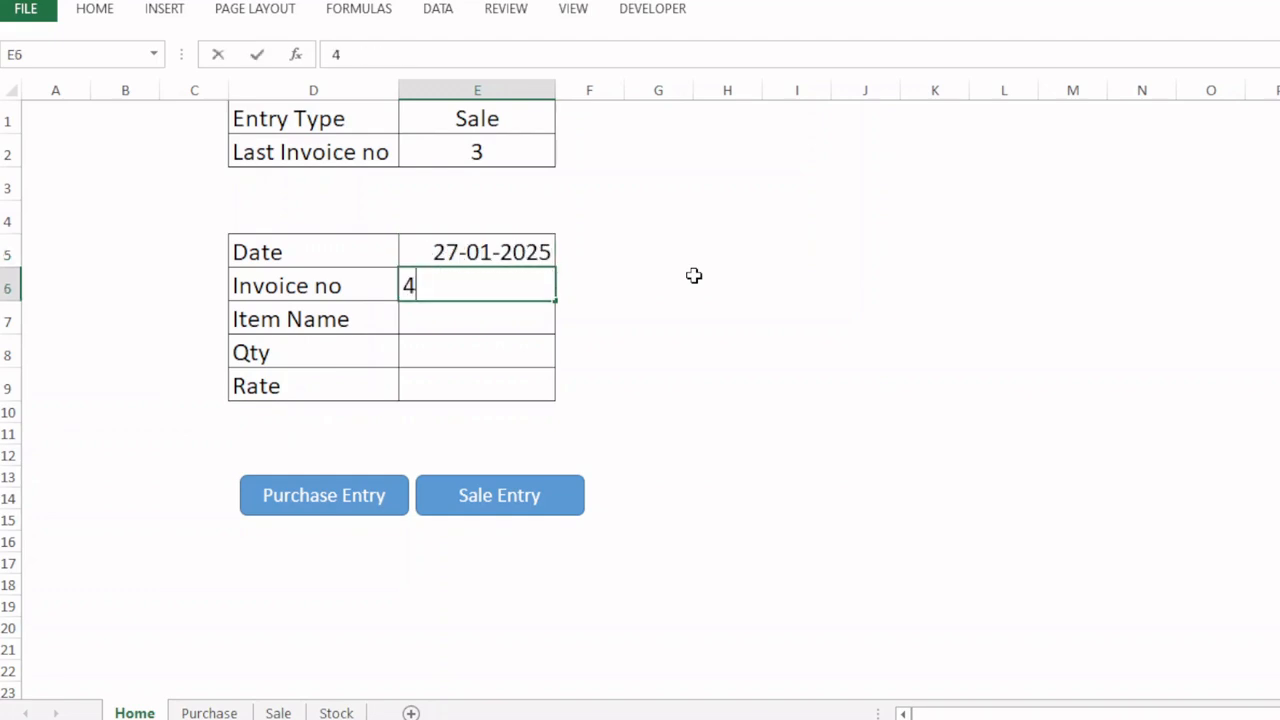
key("Return")
type("Mace")
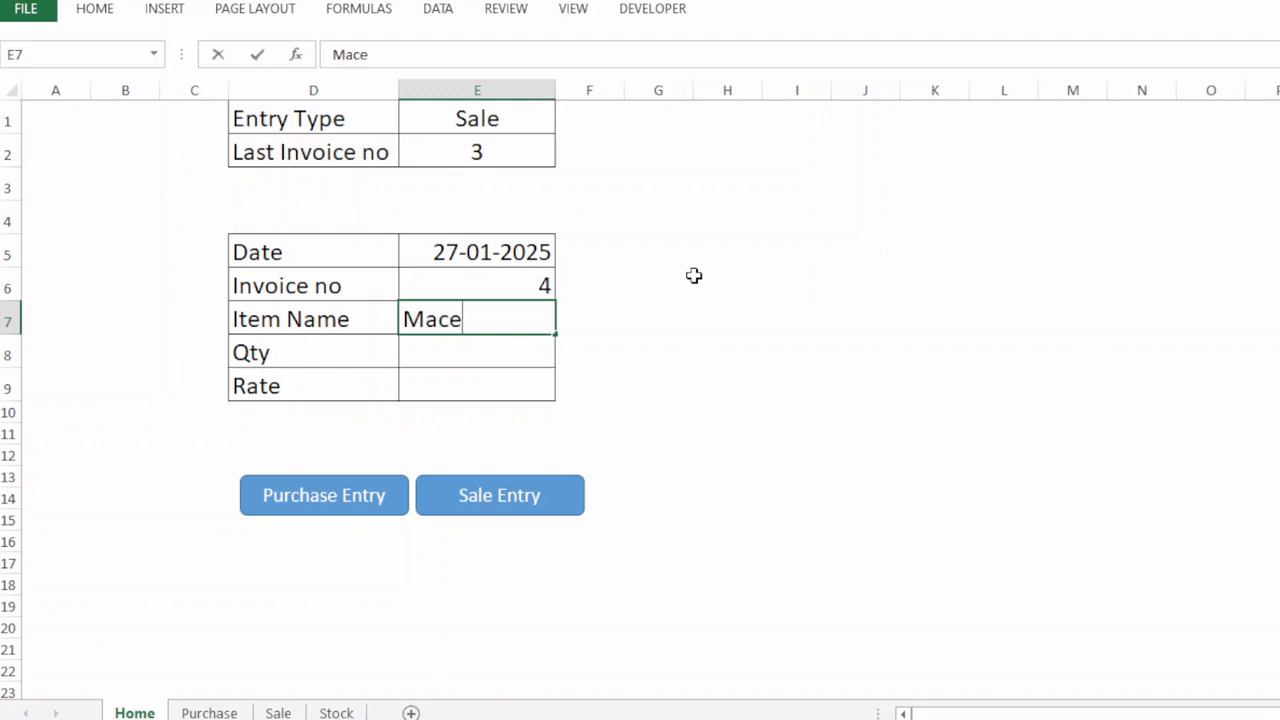
key("Return")
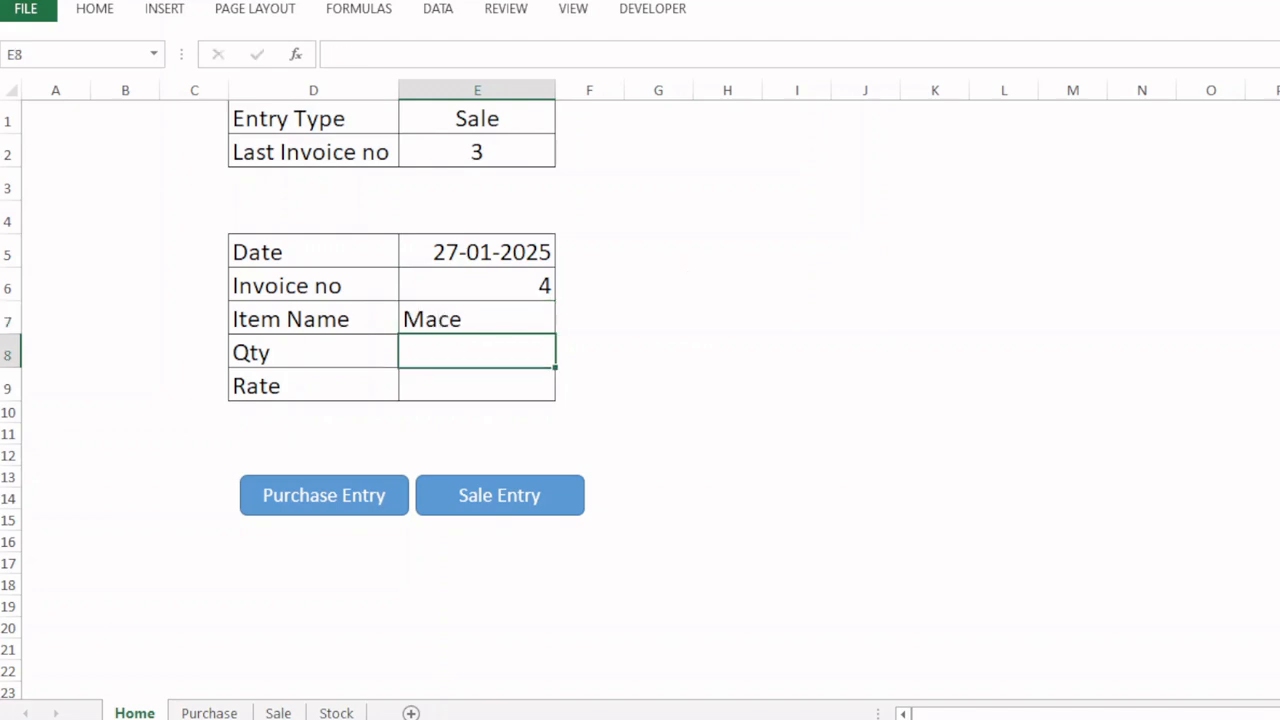
- Check Mace's balance on the Stock sheet and enter quantity 400 in the Home sheet's sale form
left_click(336, 710)
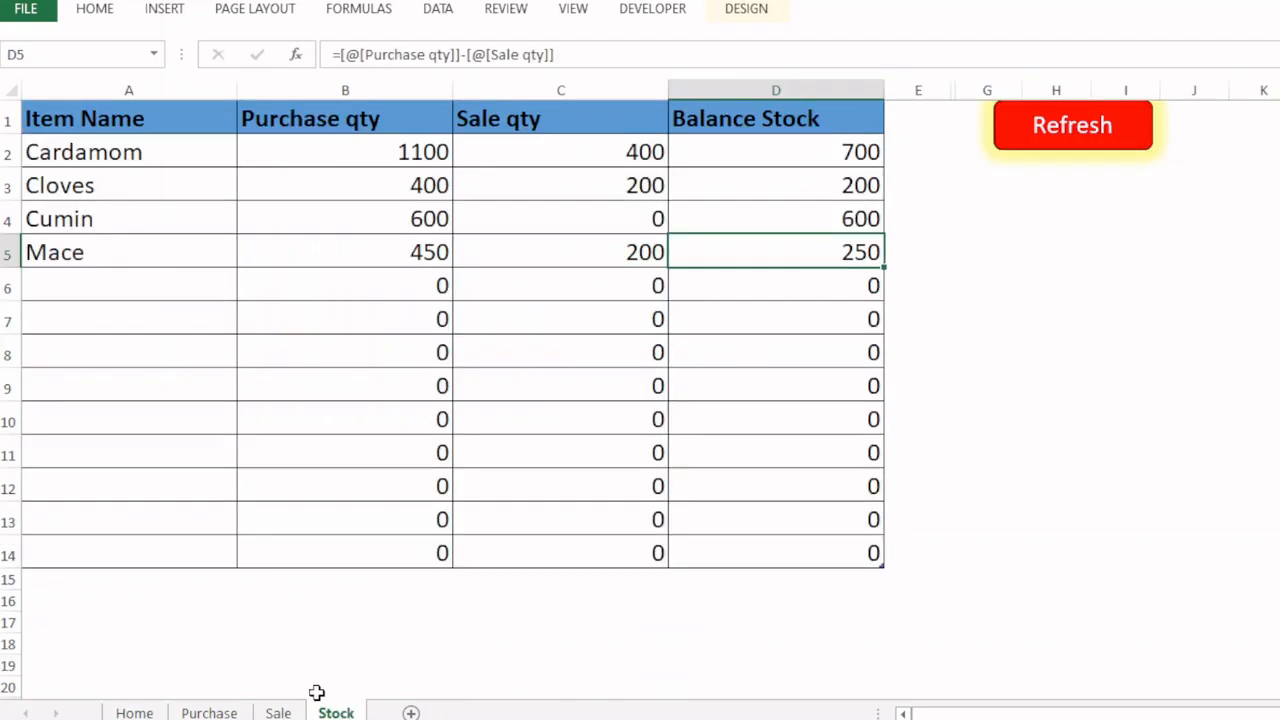
left_click(134, 712)
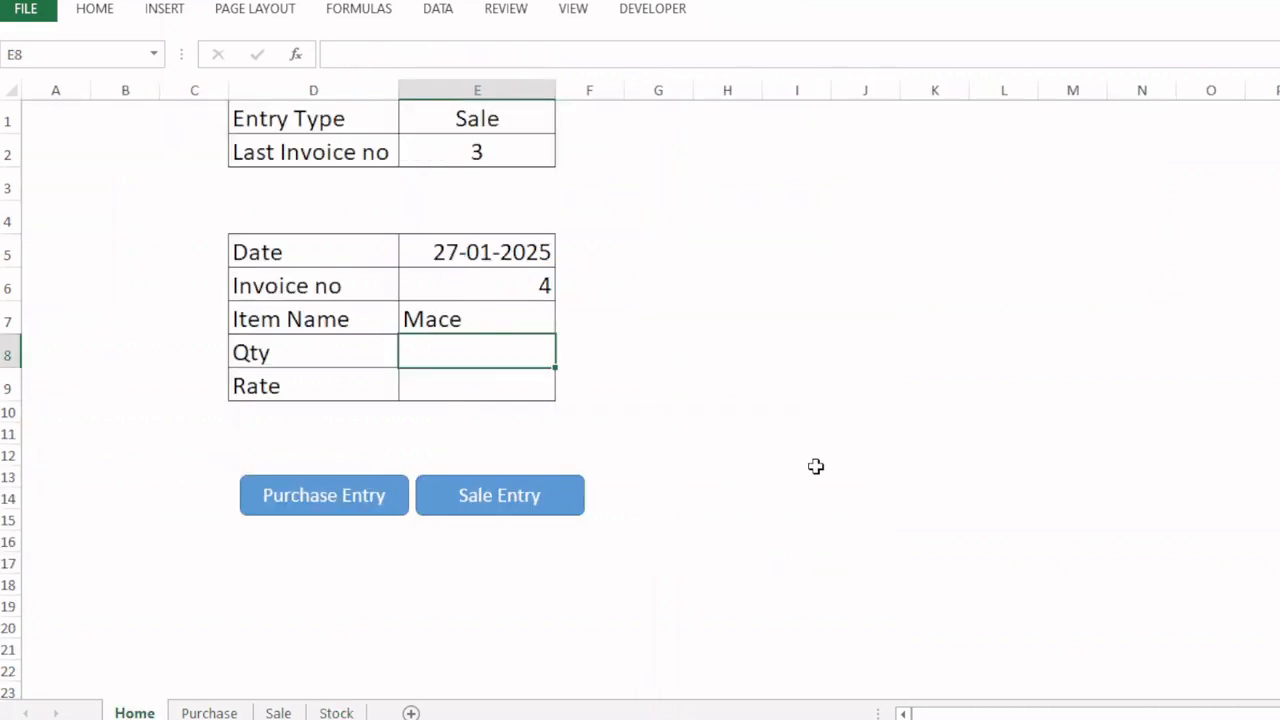
type("400")
key("Return")
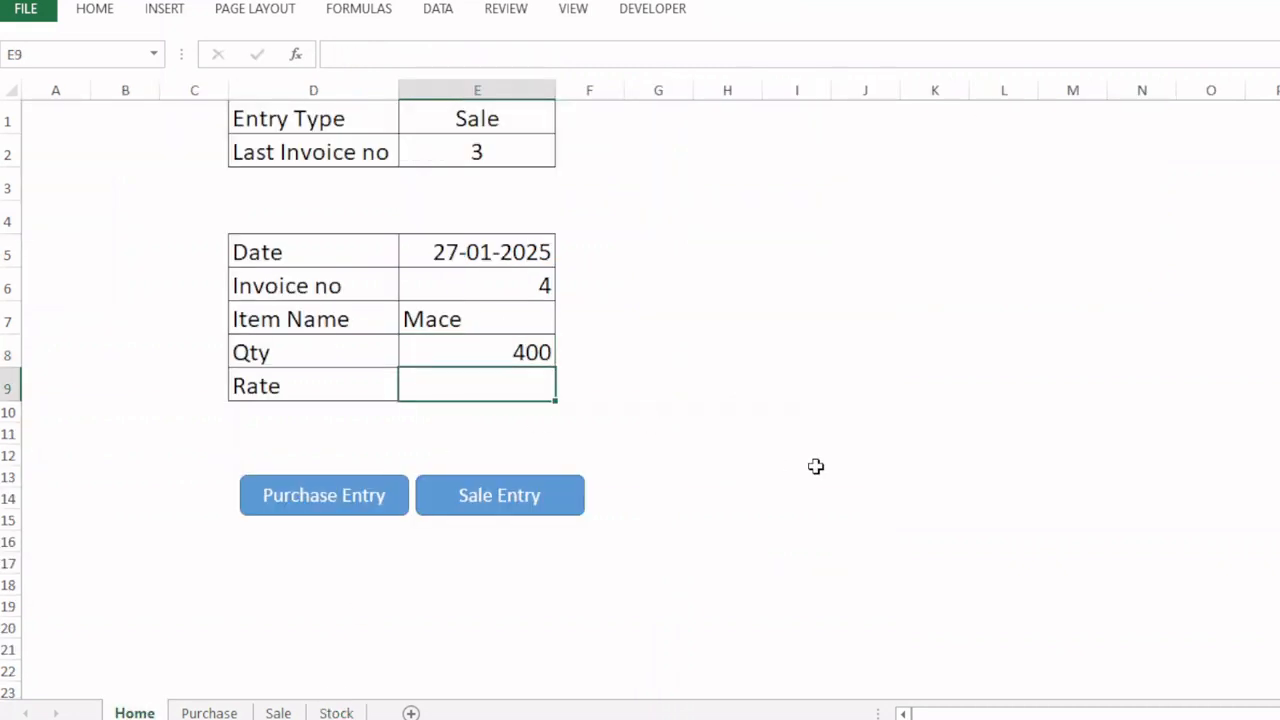
left_click(603, 375)
left_click(591, 352)
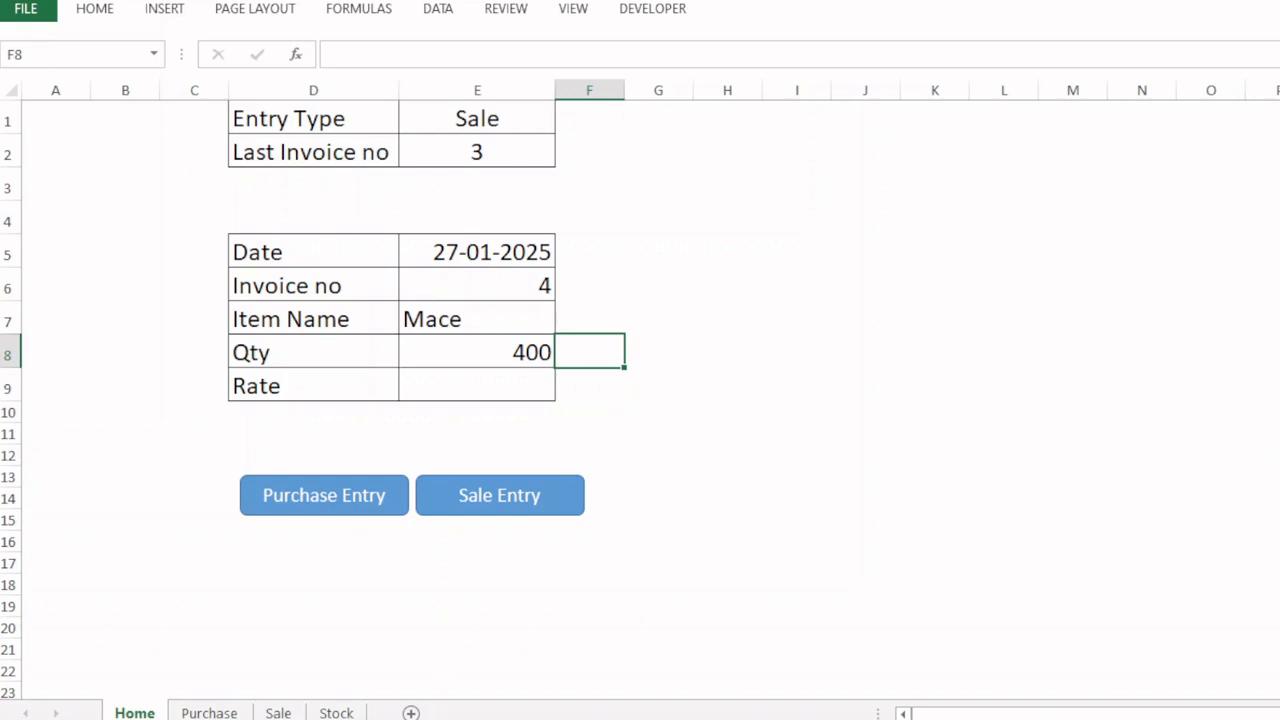
left_click(336, 712)
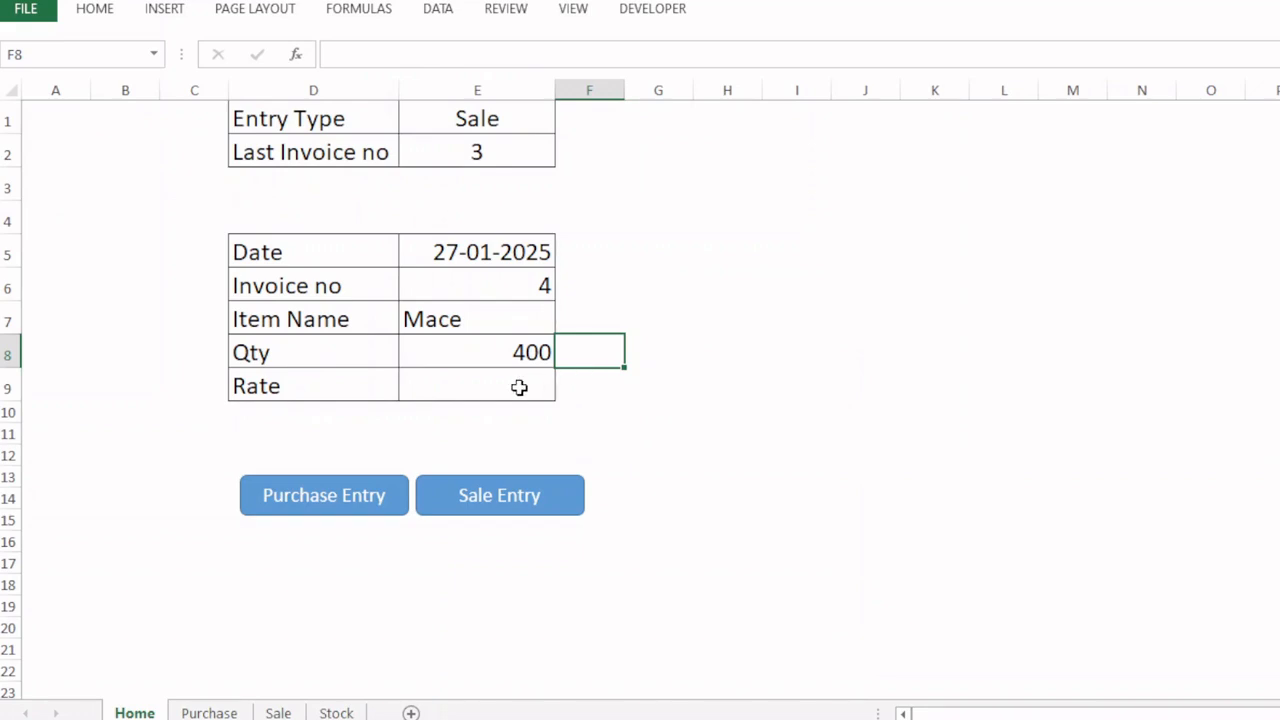
- Set the rate of the Mace sale to 2750
left_click(519, 387)
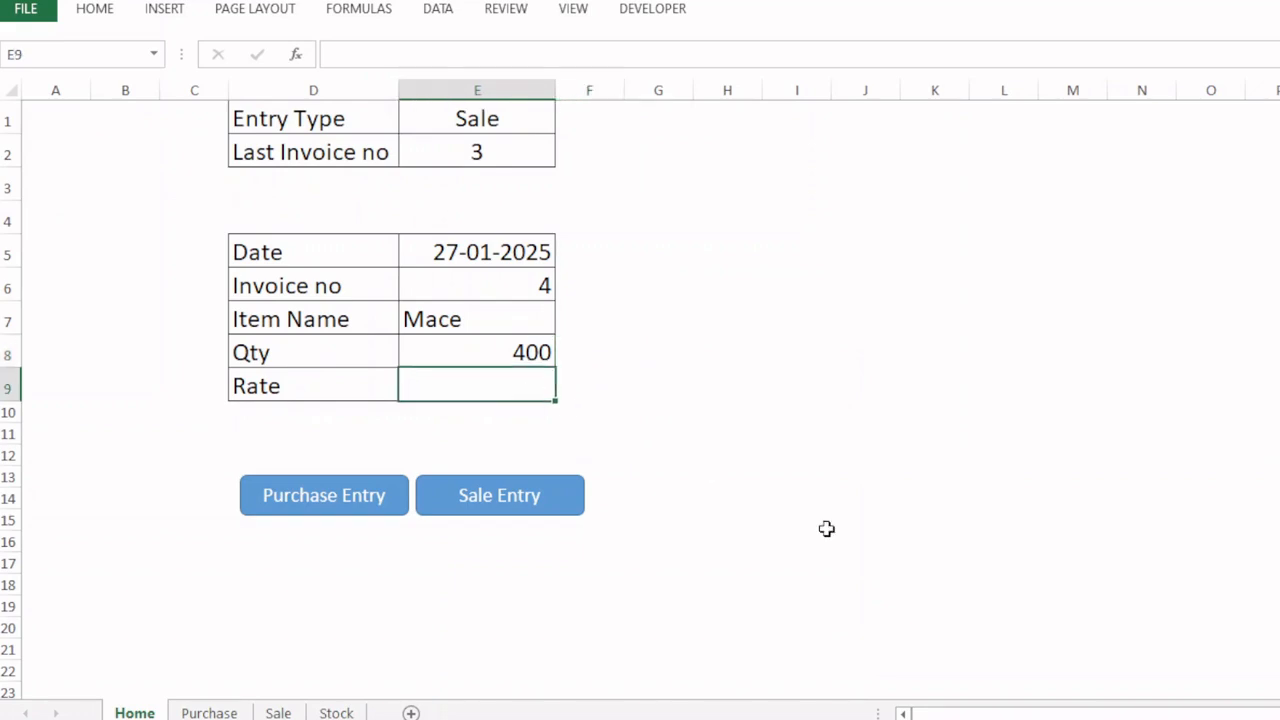
type("25")
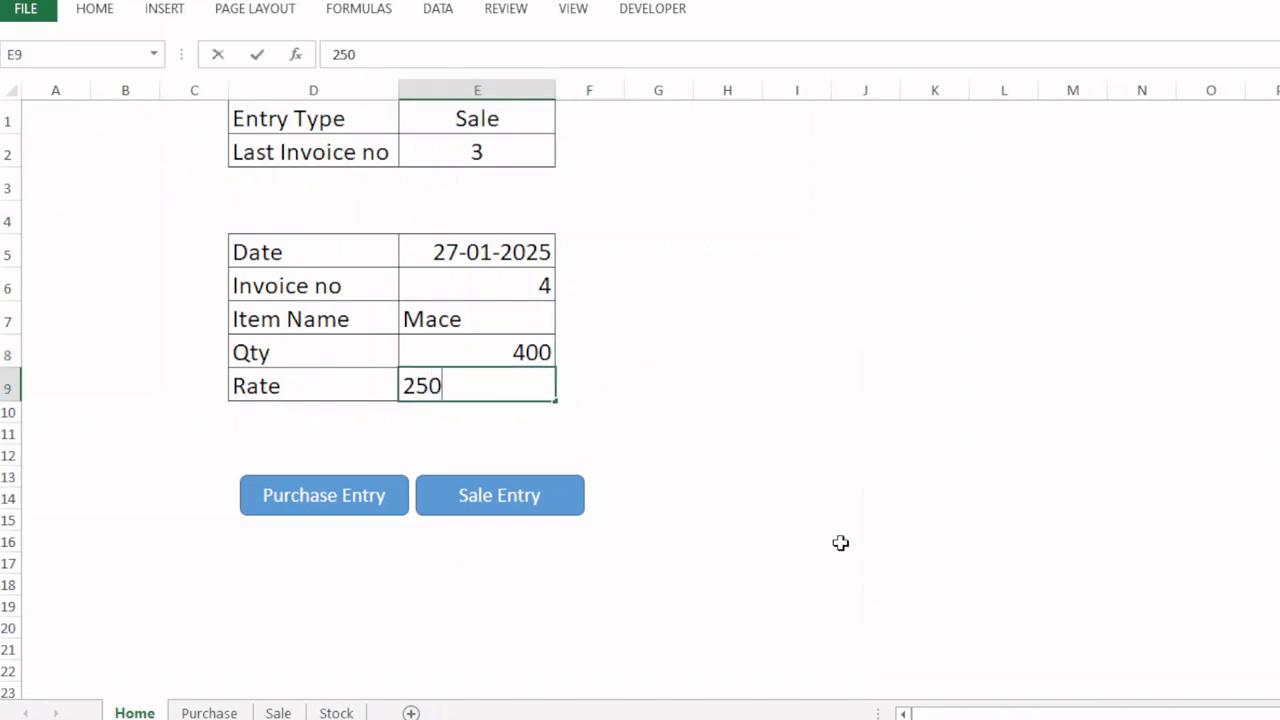
type("0")
key("BackSpace")
key("BackSpace")
key("BackSpace")
type("5")
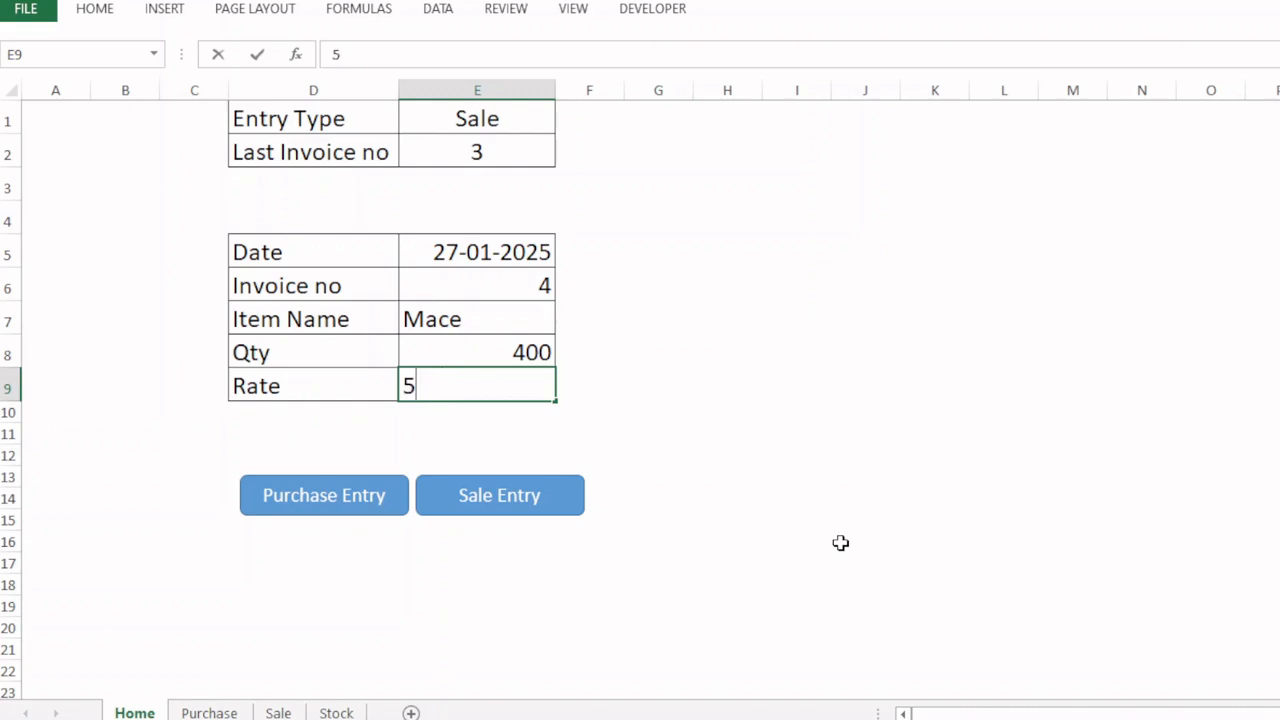
type("2750")
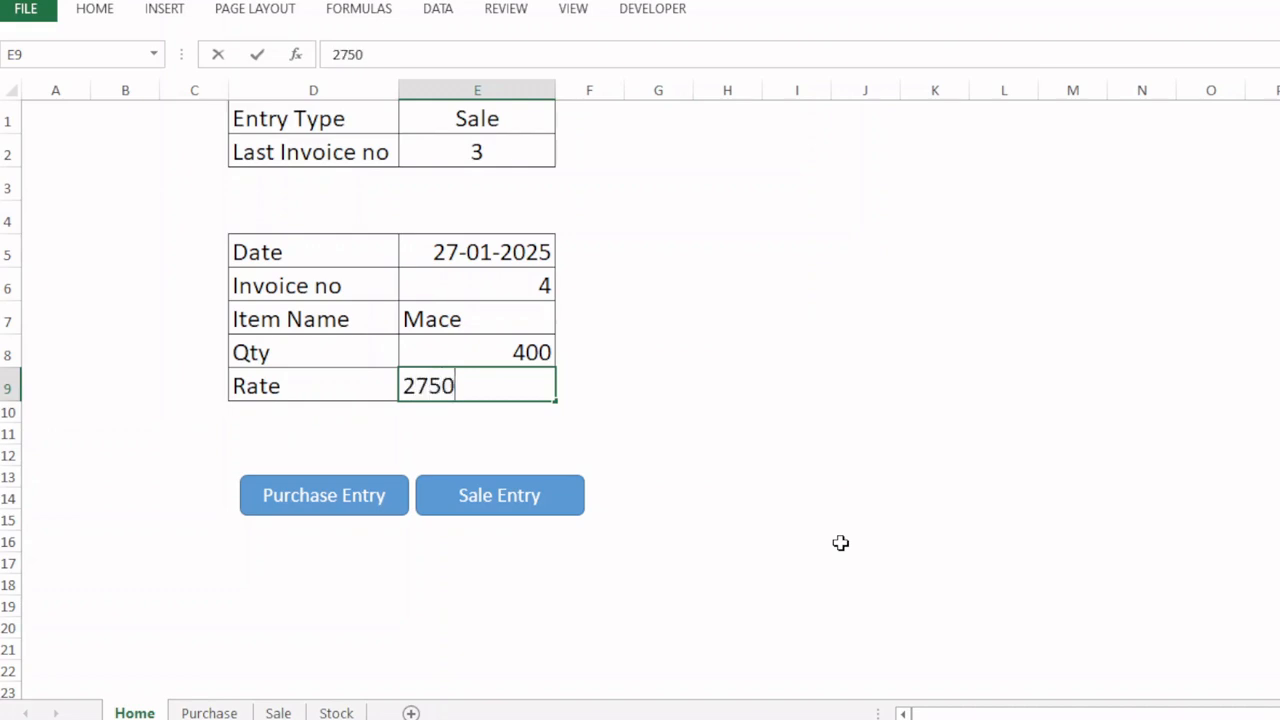
key("Return")
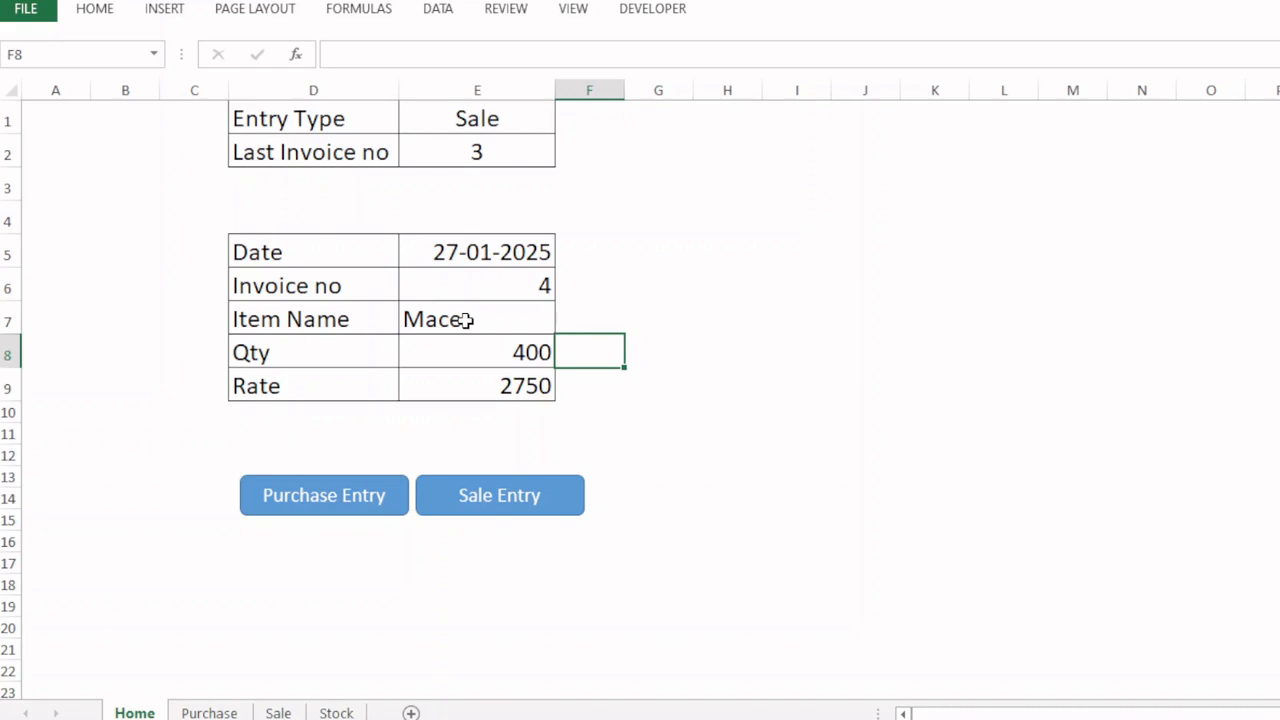
- Recheck the Stock sheet and start a VLOOKUP formula in Home cell F8, beside Qty, with item name cell E7 as the lookup value
left_click(336, 712)
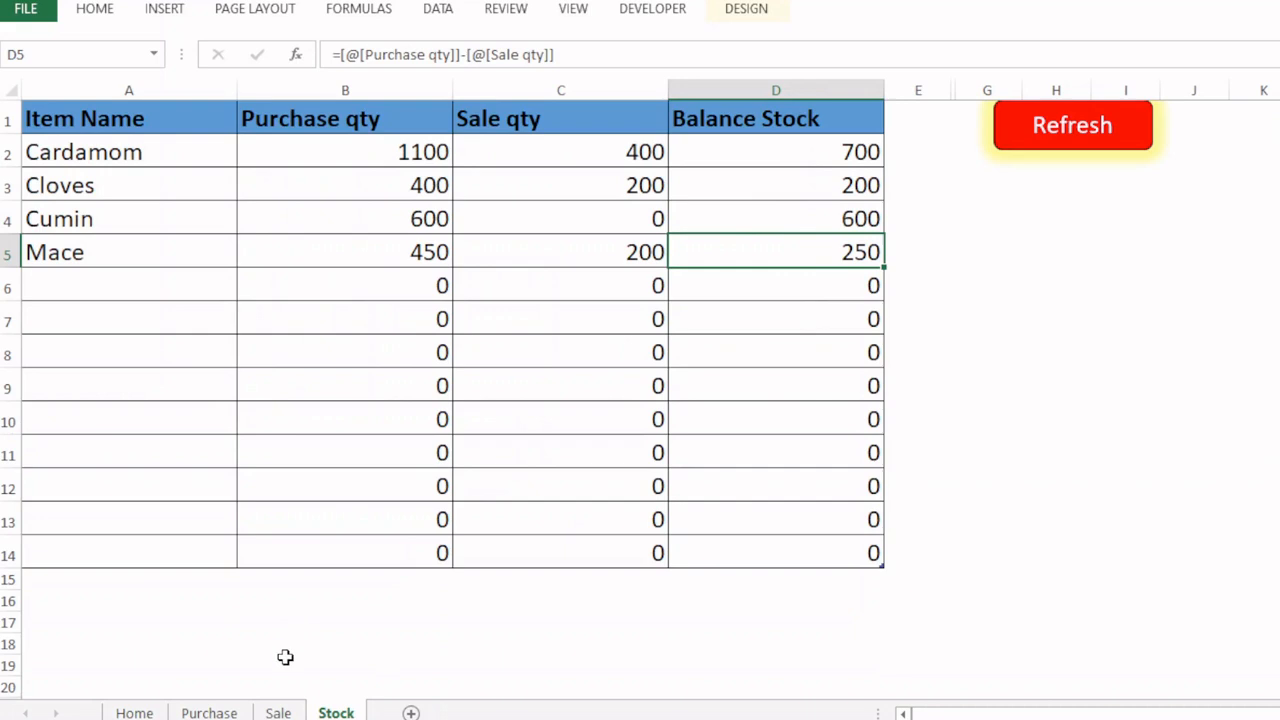
left_click(135, 712)
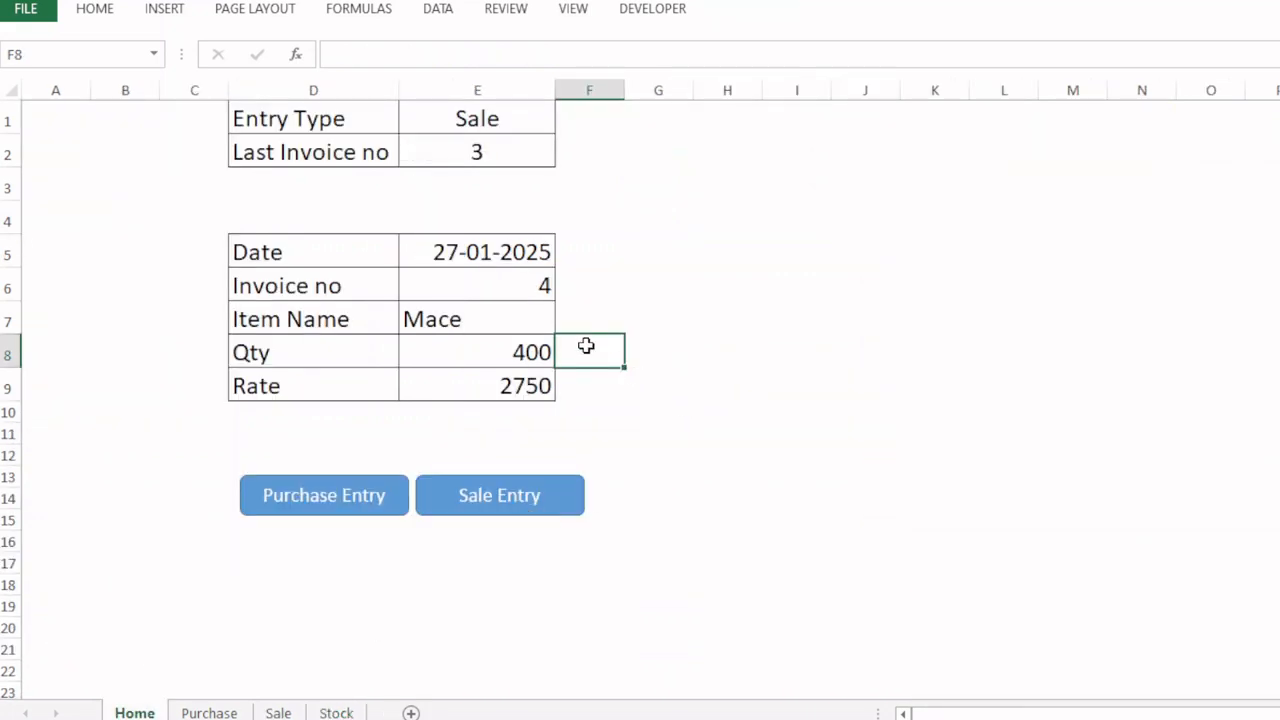
type("=vlo")
key("Tab")
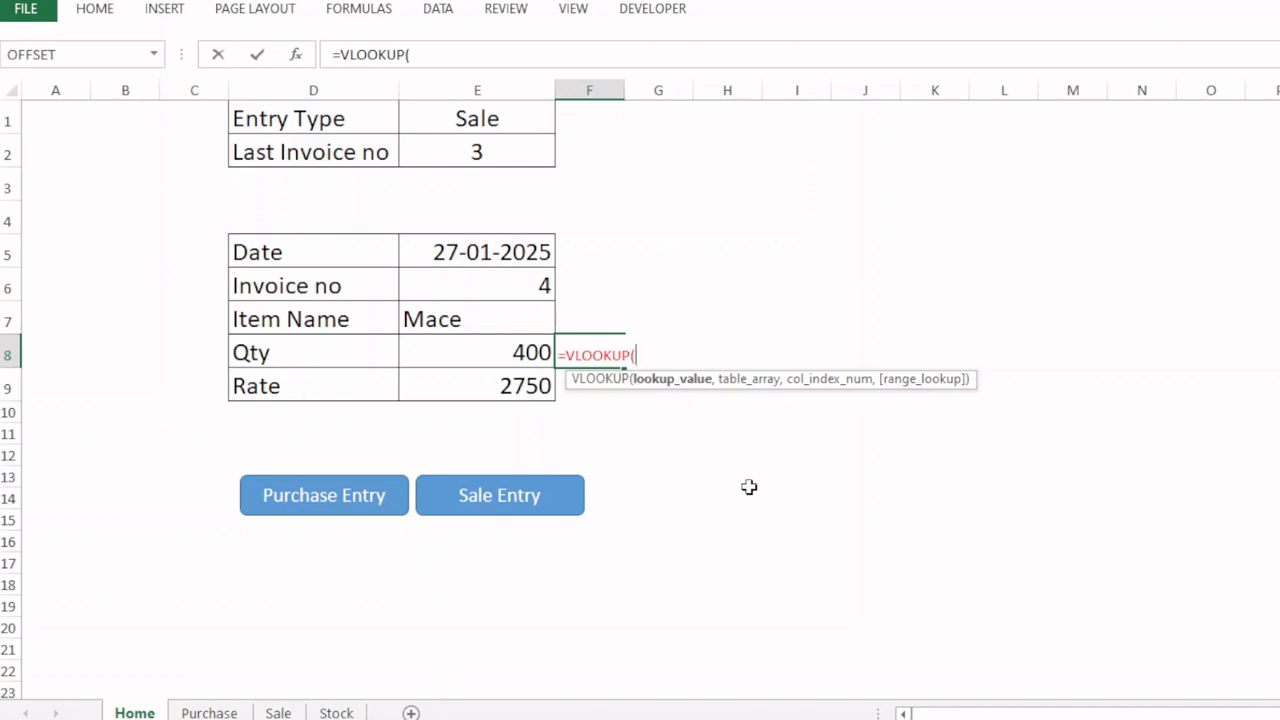
left_click(496, 322)
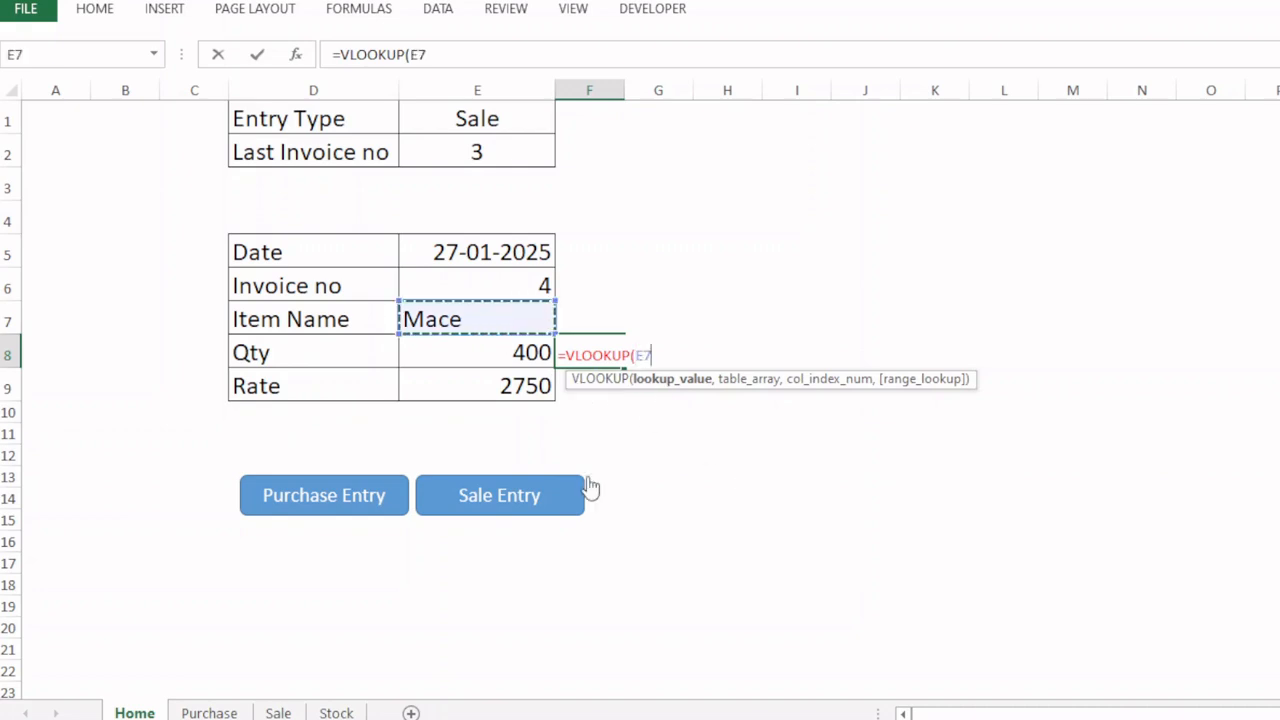
type(",")
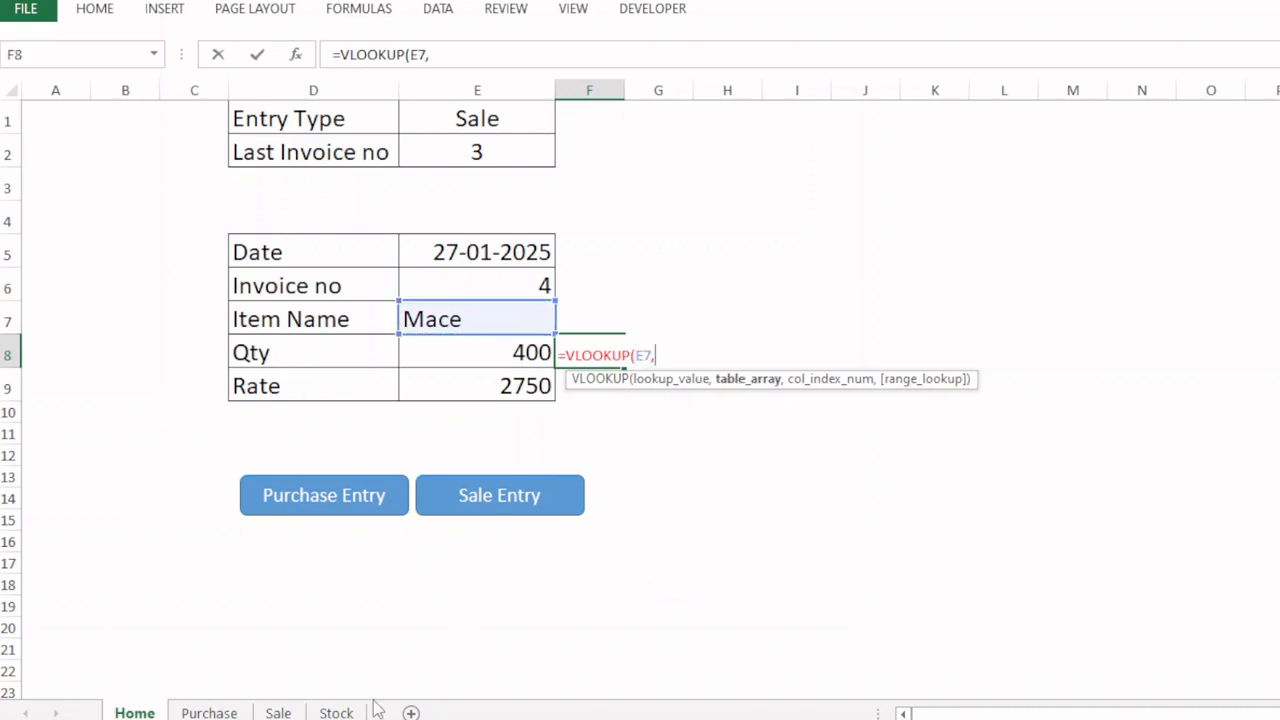
- Complete the VLOOKUP with the whole Stock sheet table, Table3[#All], as the table array, column index 4 and exact match 0
left_click(336, 712)
left_click_drag(128, 90, 755, 140)
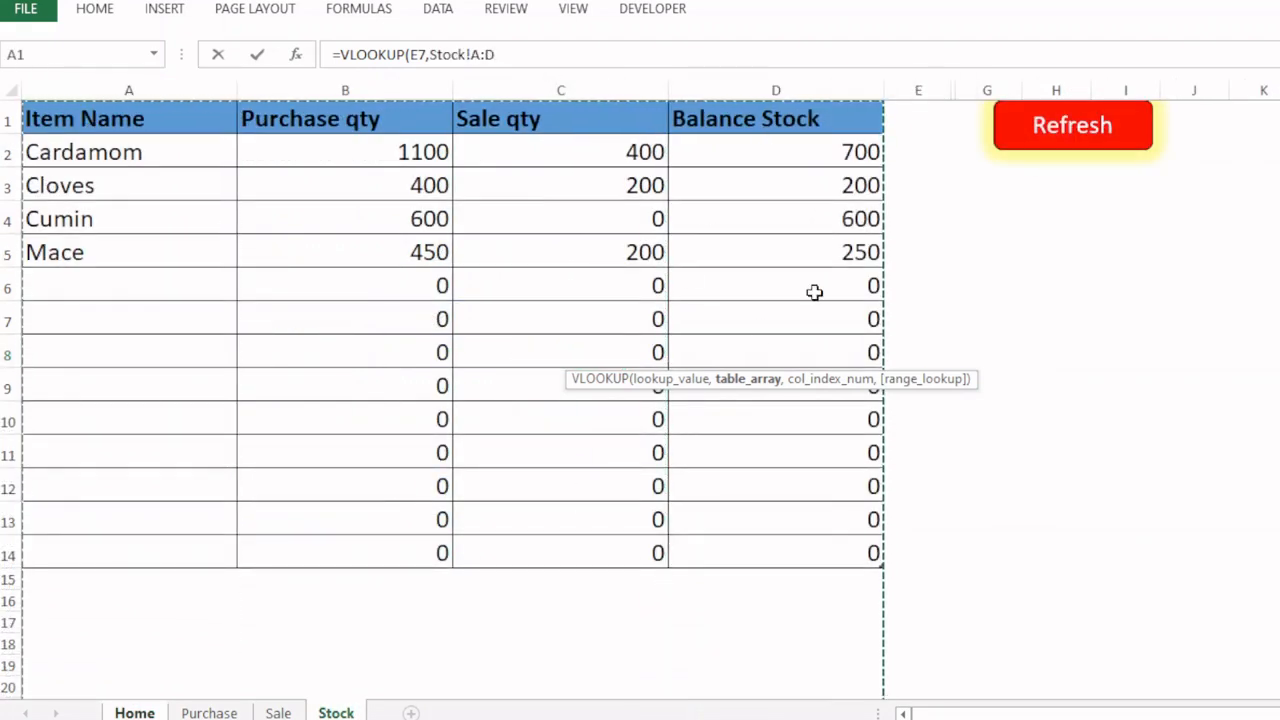
left_click(130, 115)
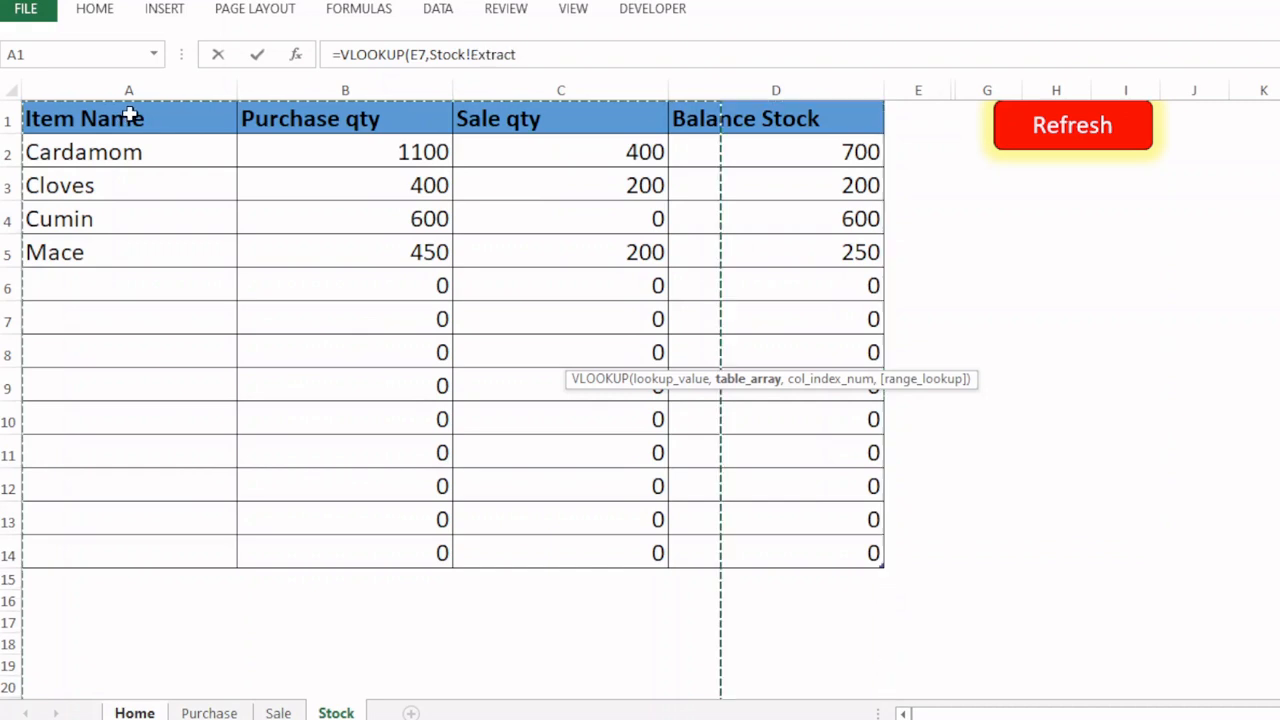
left_click_drag(130, 115, 840, 537)
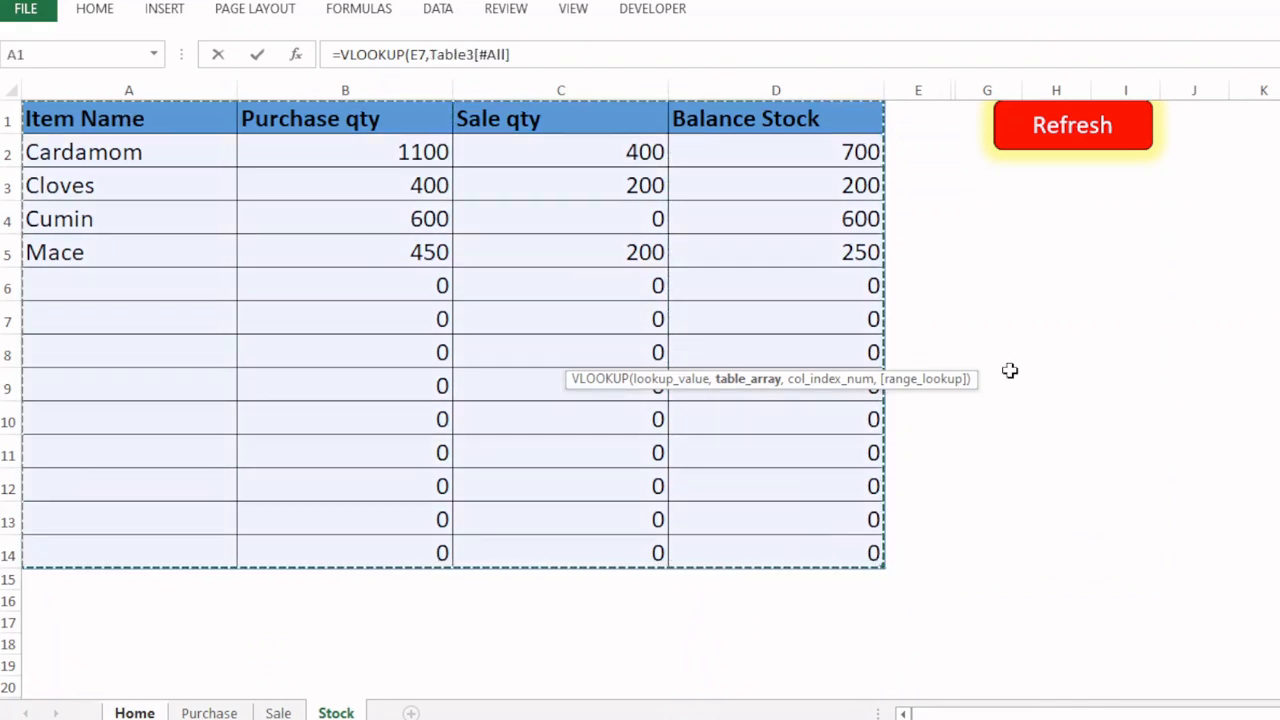
type(",")
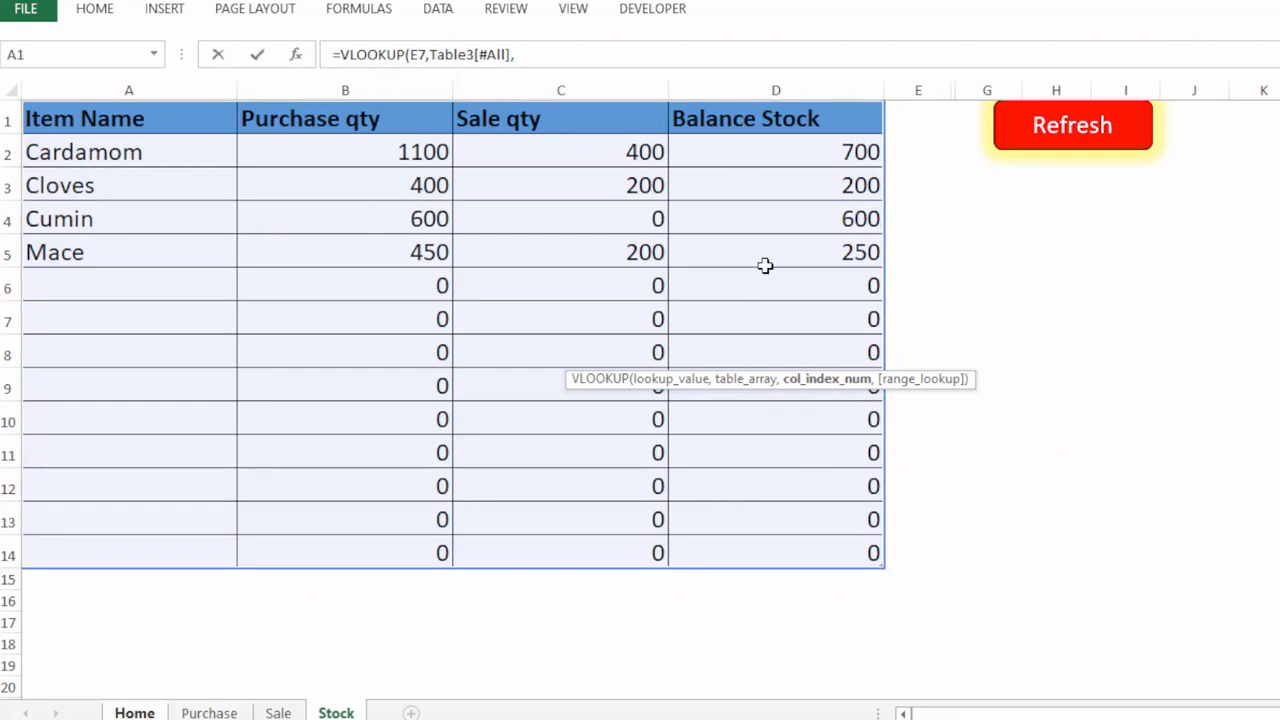
type("4,")
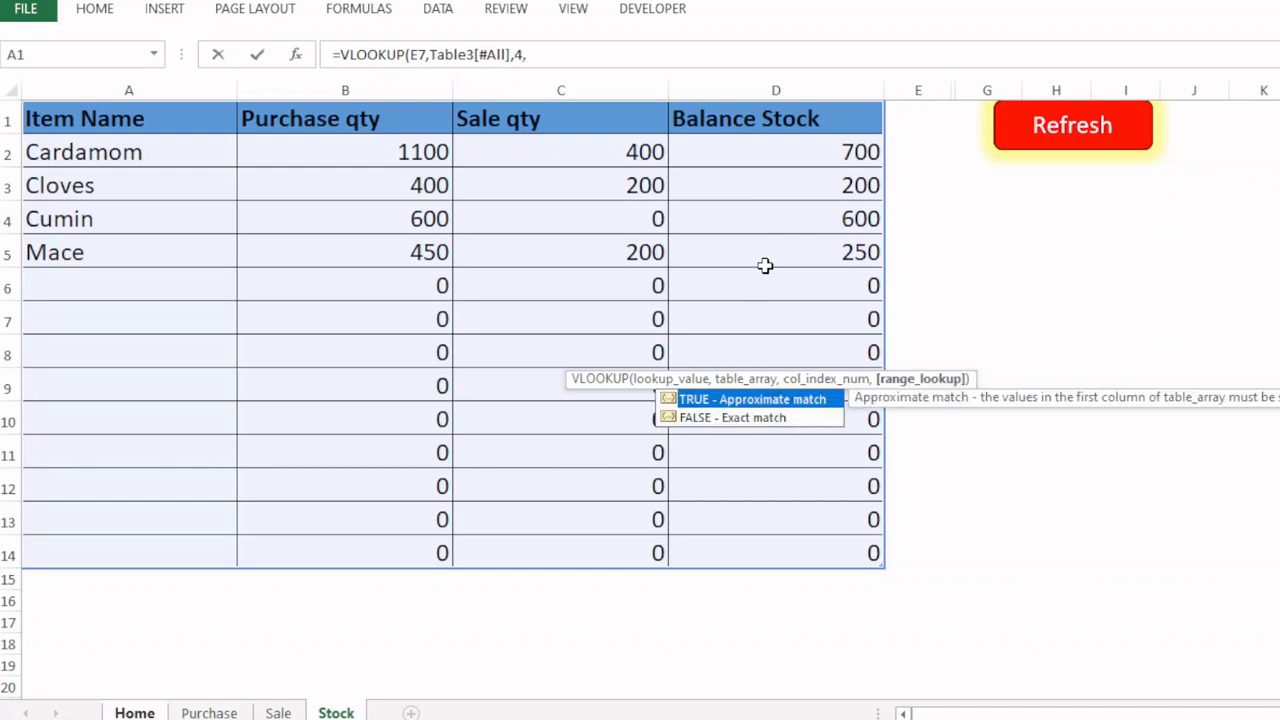
type("0)")
key("Return")
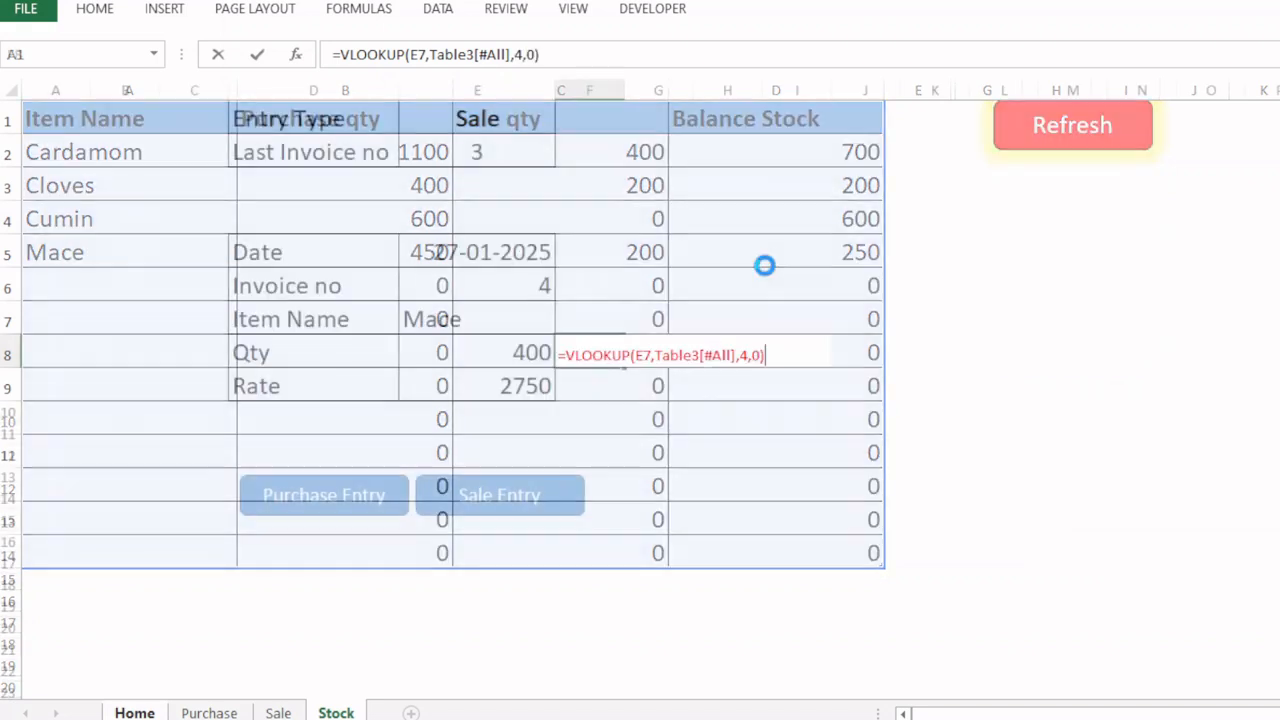
- Copy the formatting of Qty cell E8 onto the balance lookup cell F8
left_click(598, 357)
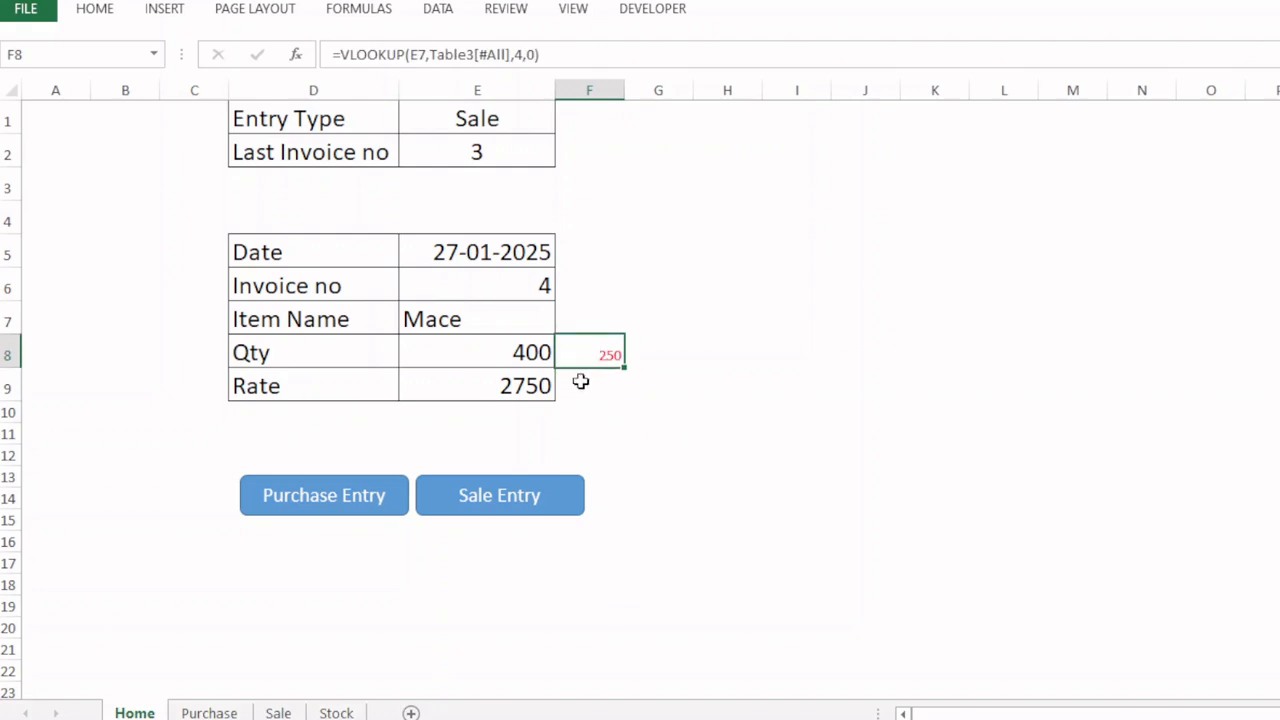
left_click(530, 352)
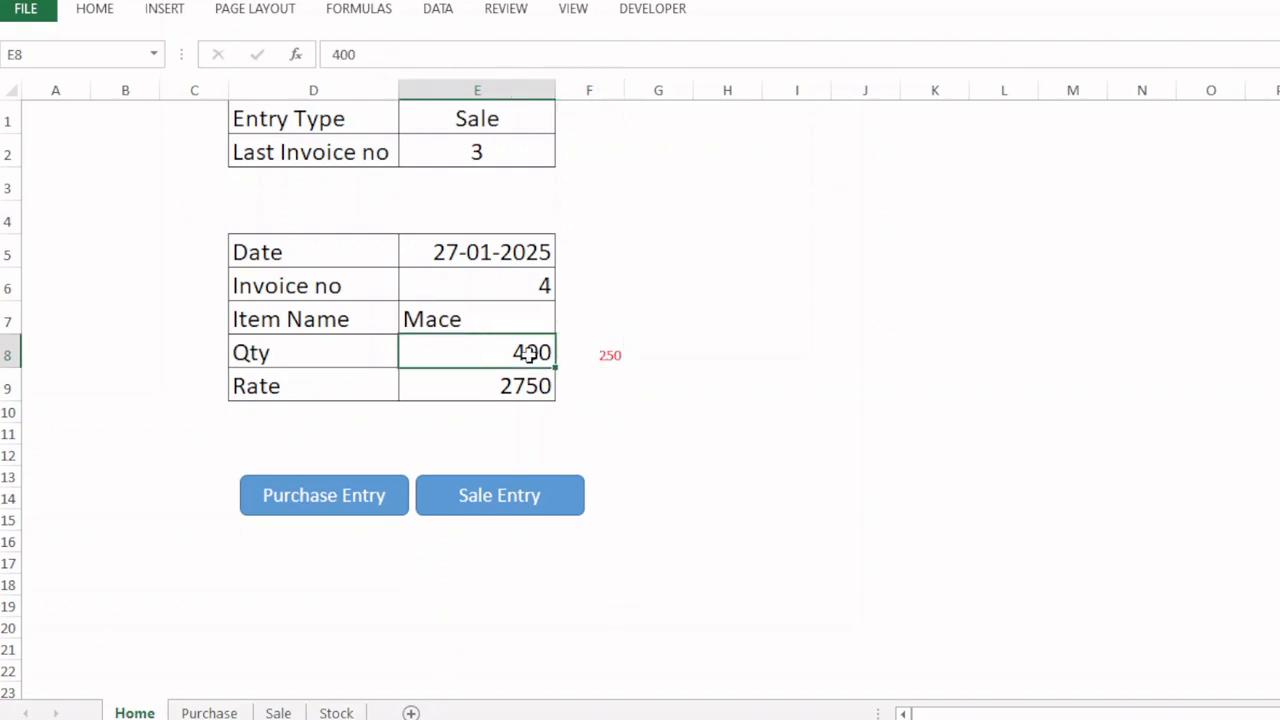
left_click(97, 12)
left_click(115, 89)
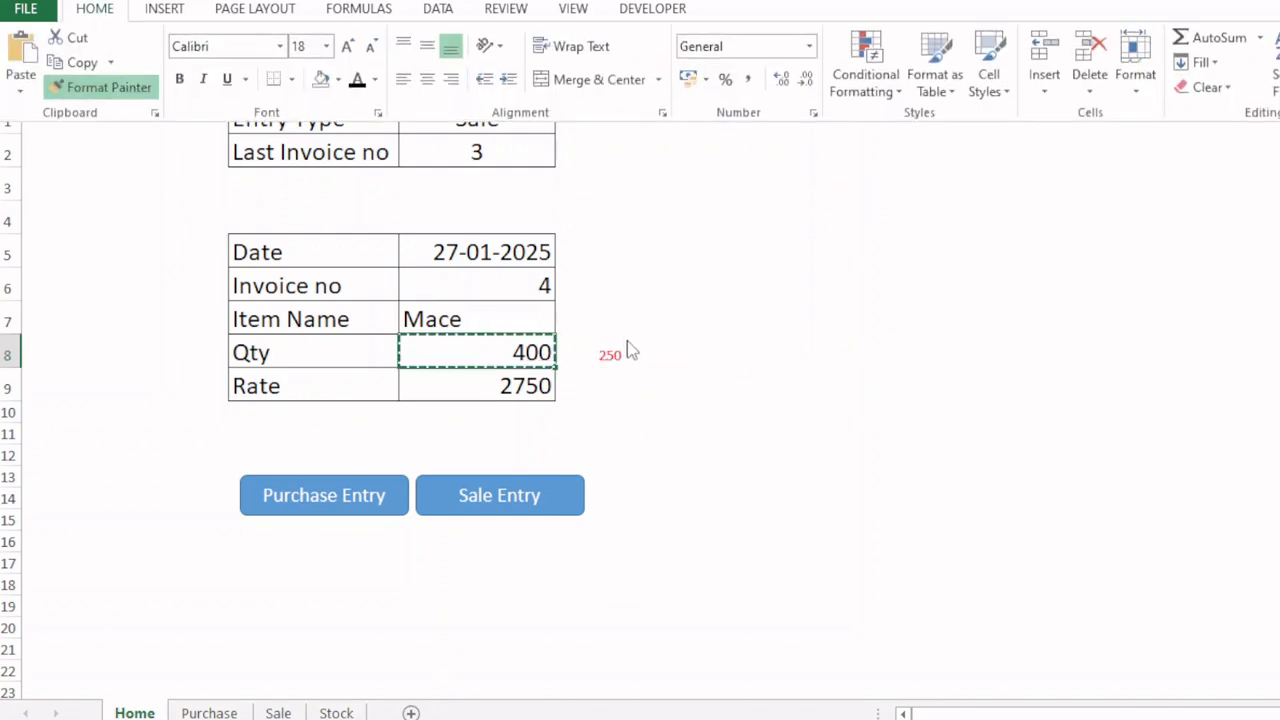
left_click(608, 357)
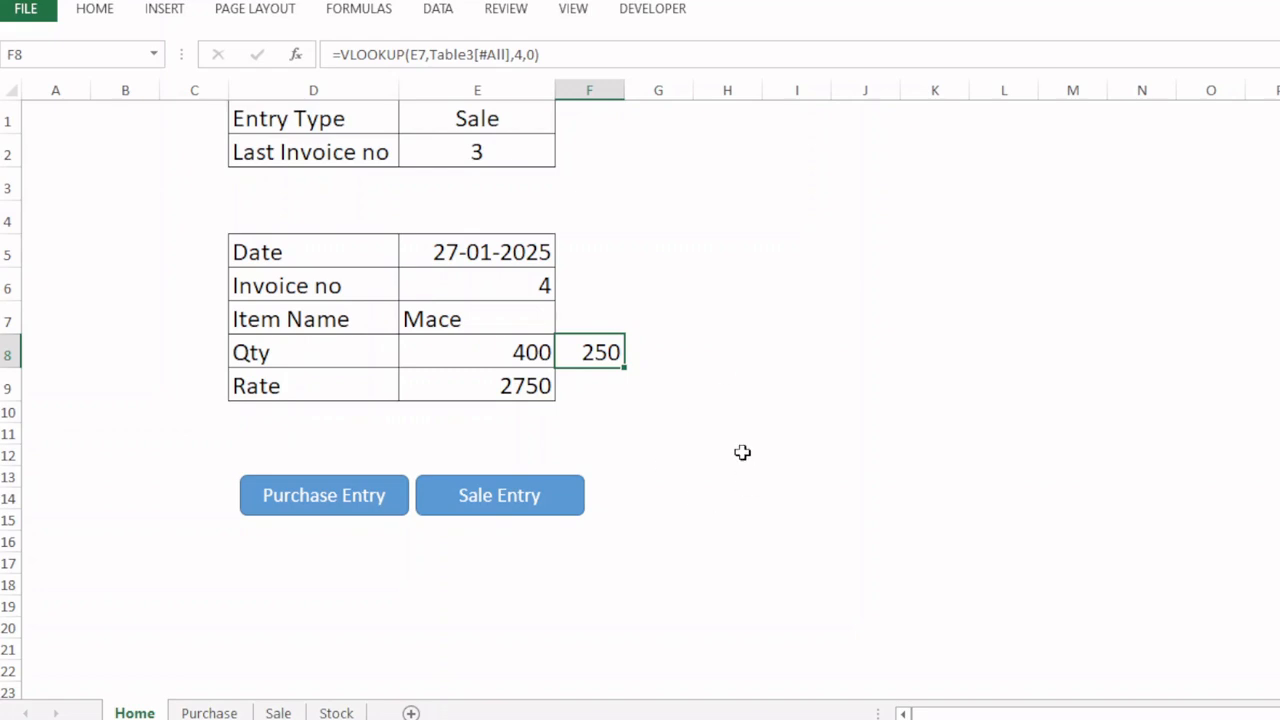
- Wrap the VLOOKUP in F8 in an IF whose condition tests whether the looked-up balance is less than Qty cell E8
key("F2")
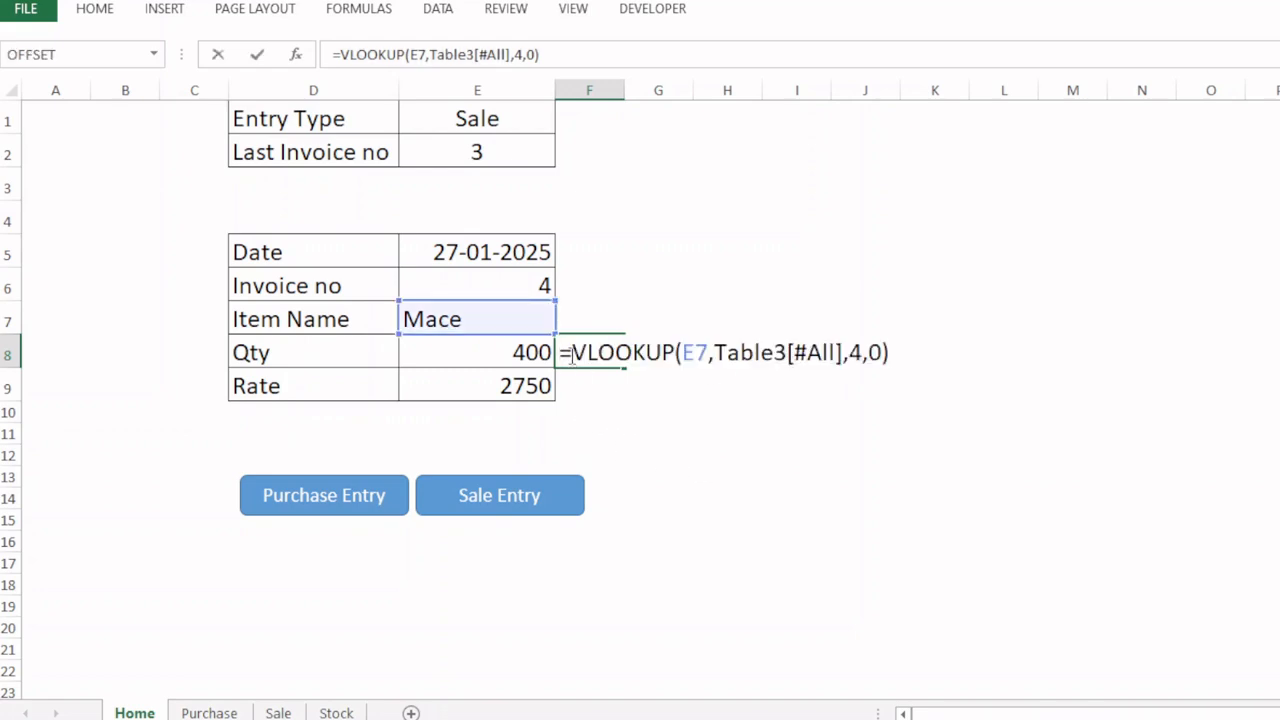
key("Home")
key("Right")
type("if(")
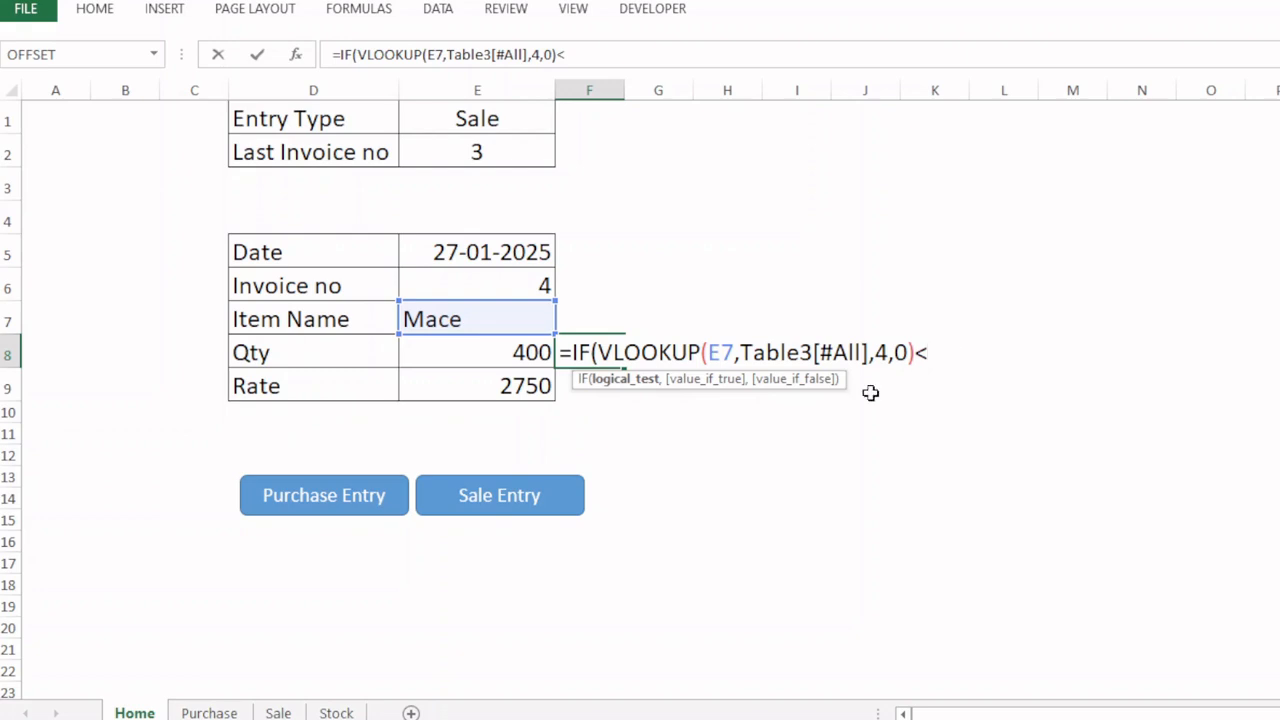
left_click(522, 362)
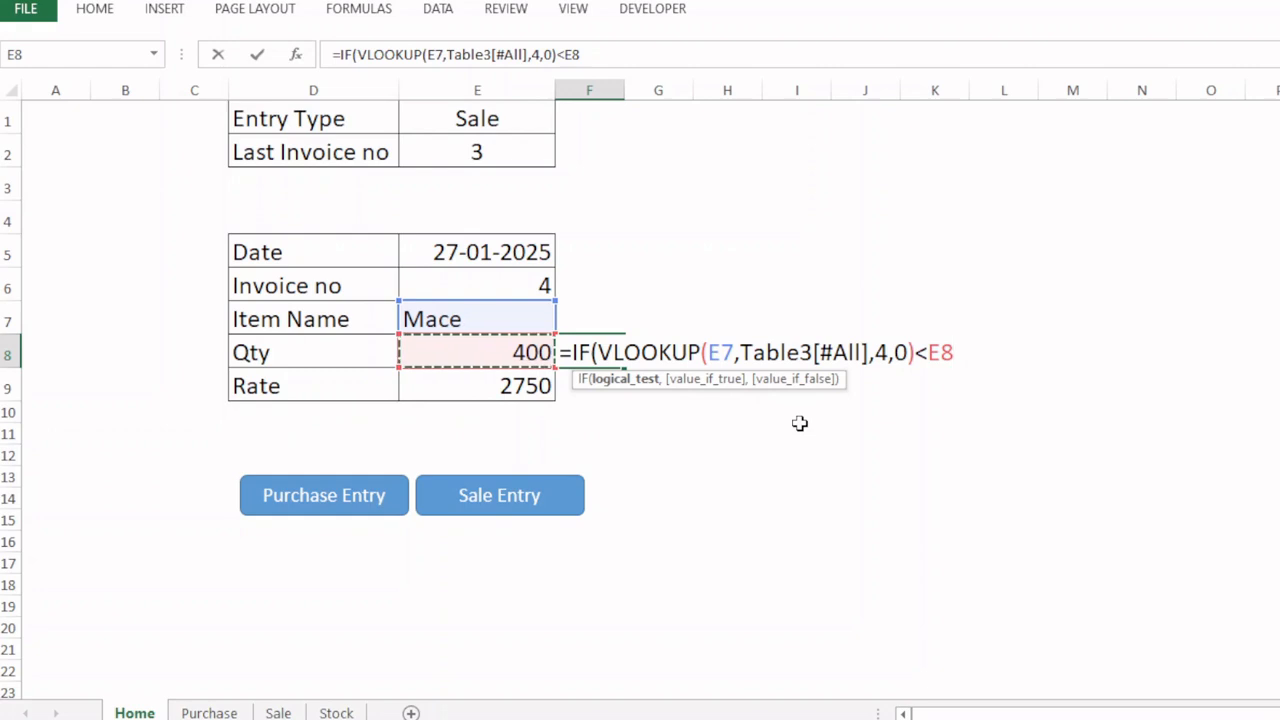
- Complete the F8 IF formula with "Stock Not Available" as the true value and empty text "" as the false value
type(",")
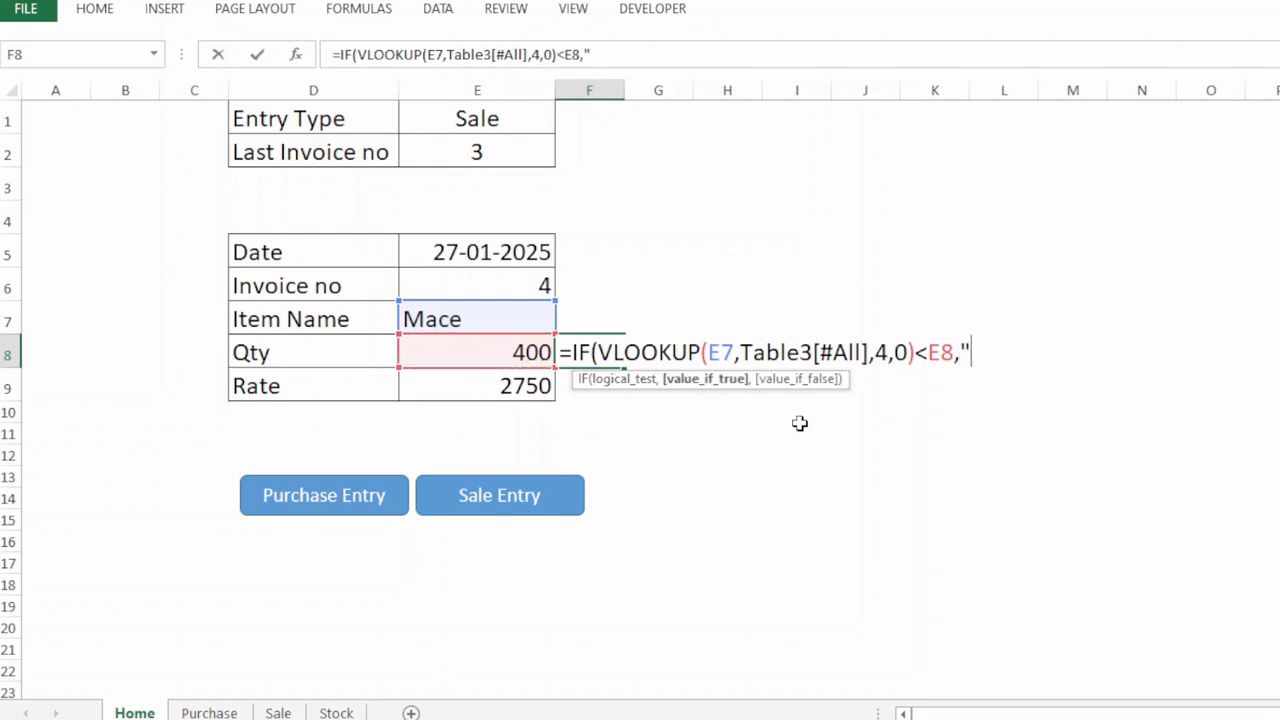
type("\"Stock")
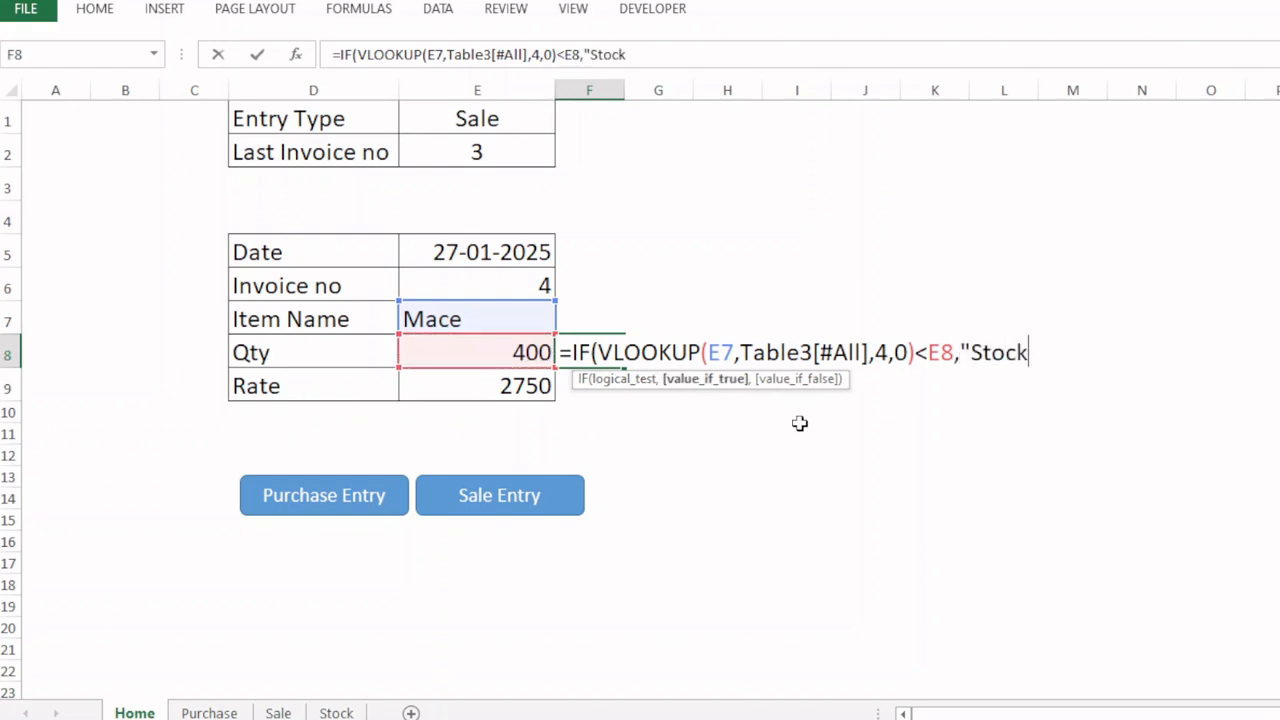
type(" Not A")
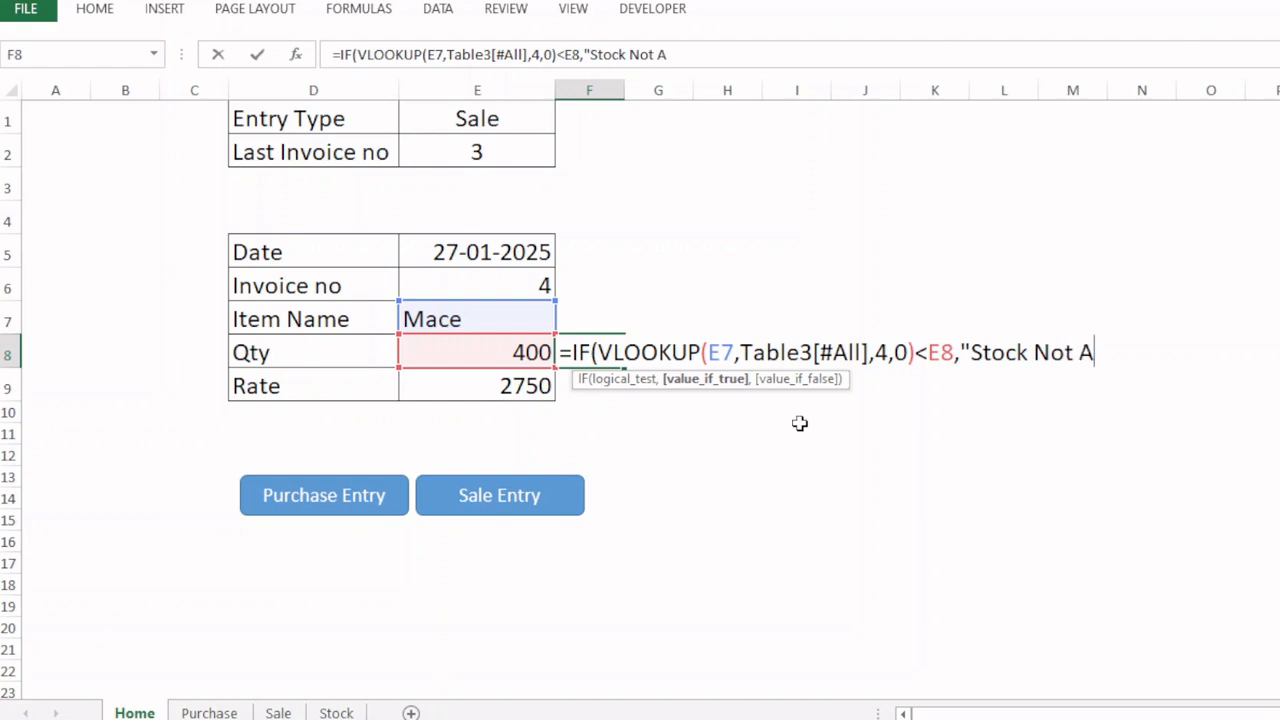
type("vailable")
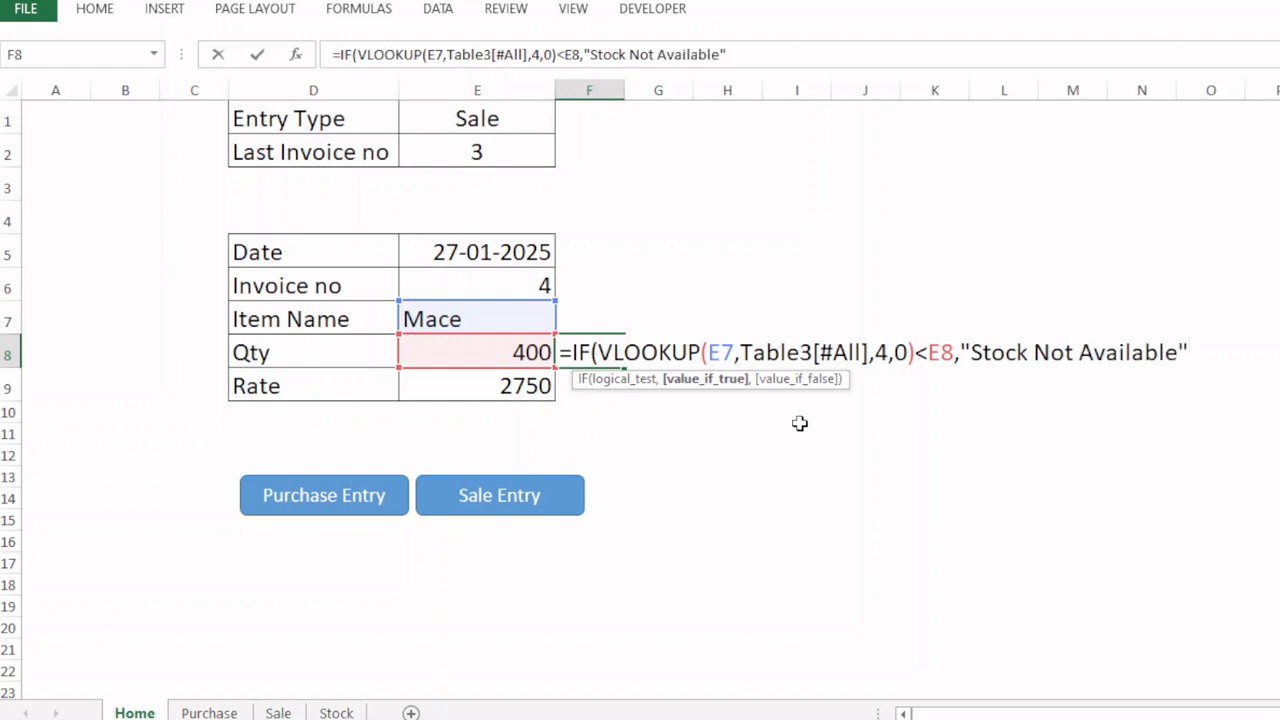
type("\",")
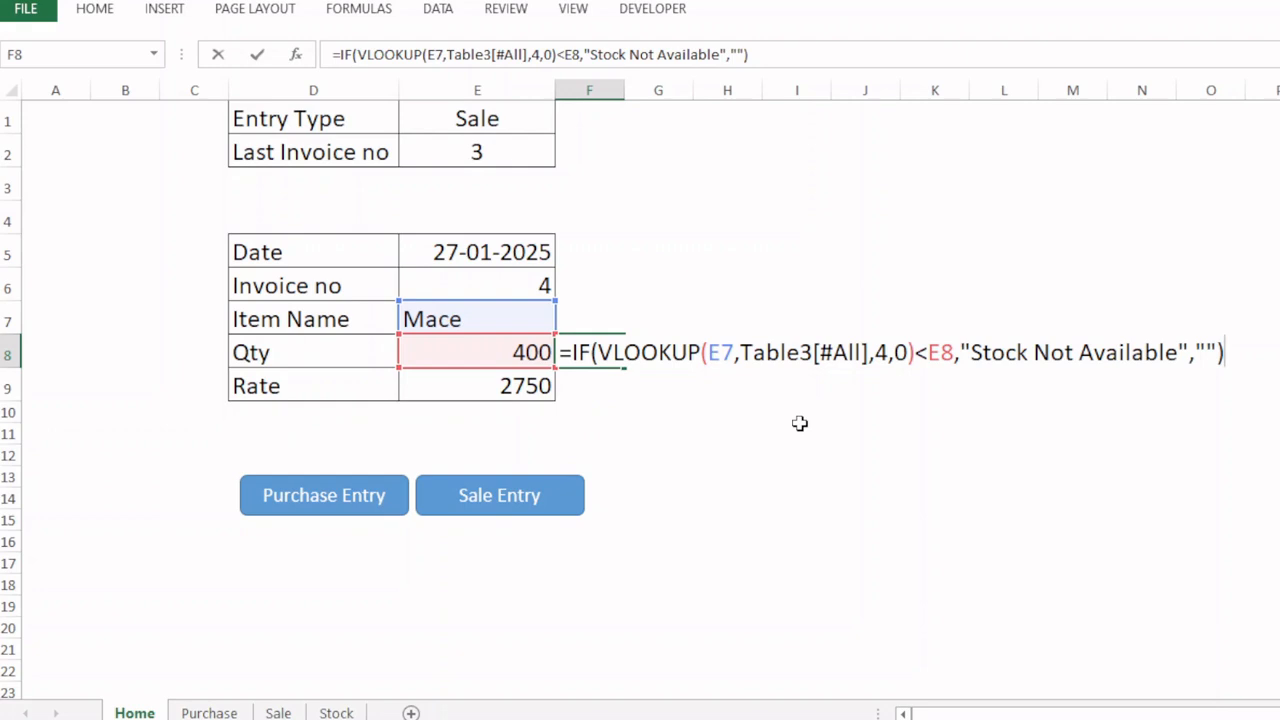
key("Return")
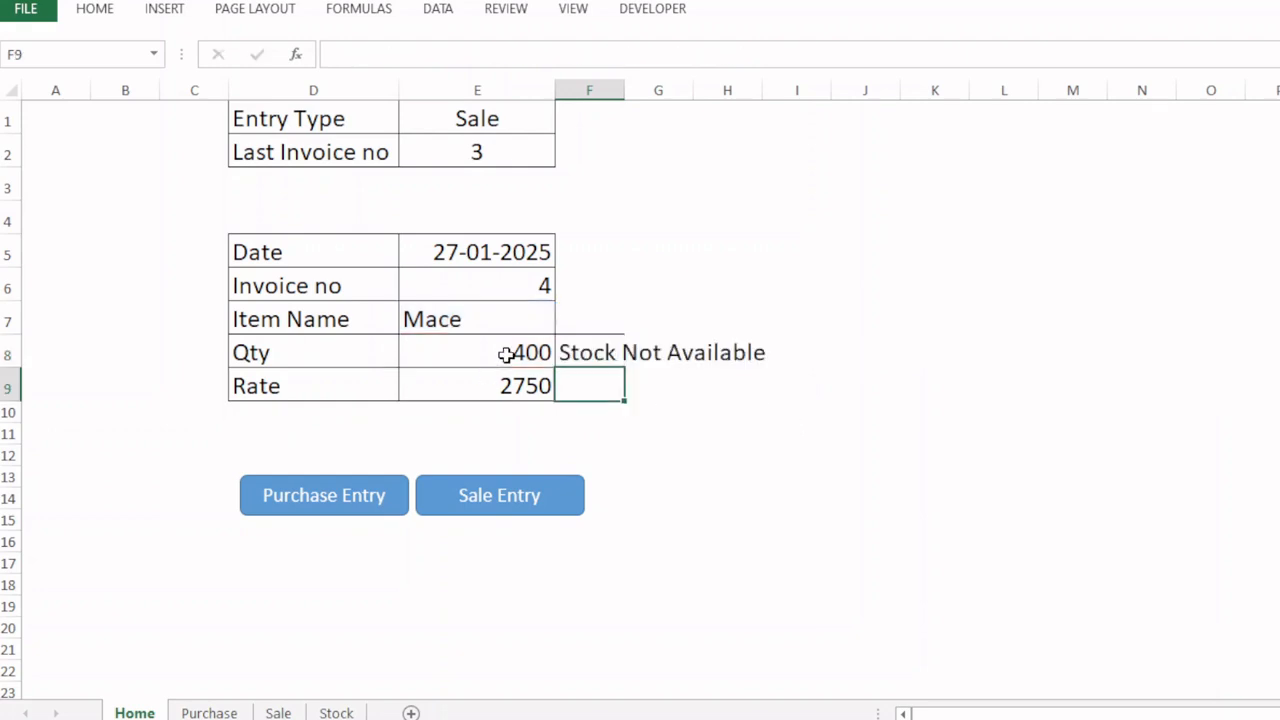
- Test the stock check with a Qty of 200 and compare it with Mace's balance on the Stock sheet
left_click(502, 352)
type("200")
key("Return")
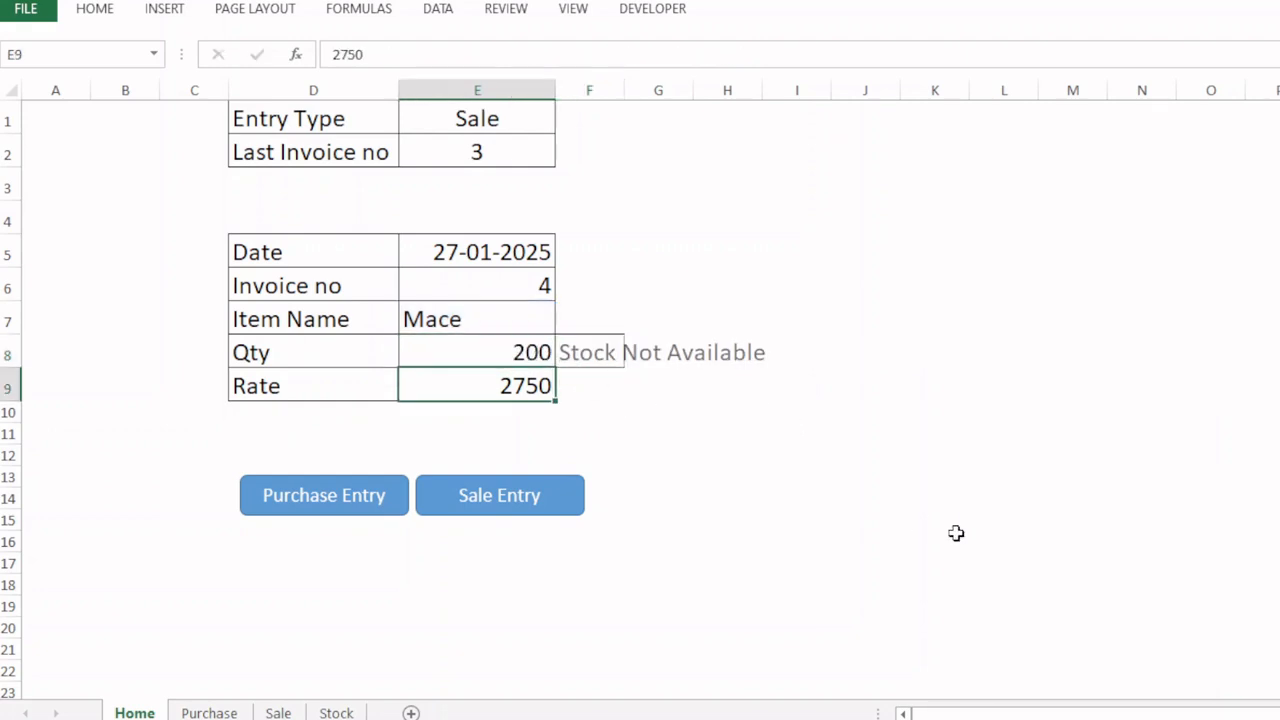
left_click(358, 713)
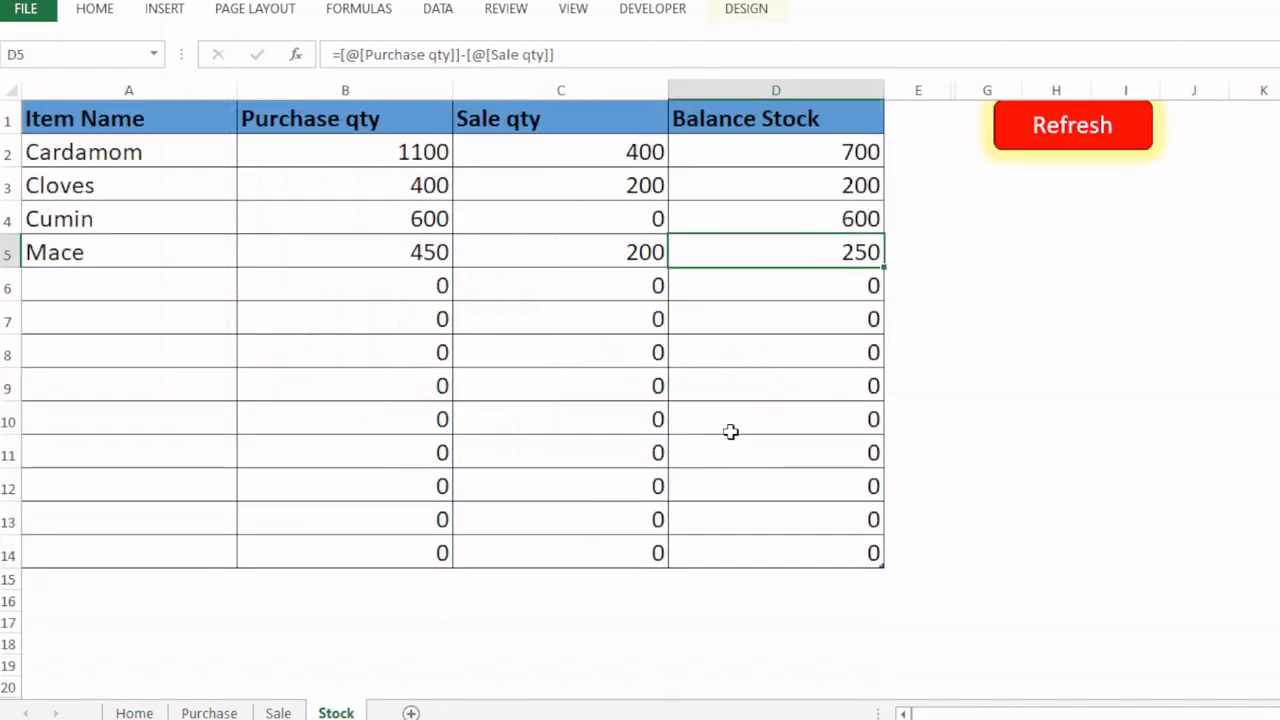
key("ctrl+Page_Up")
key("ctrl+Page_Up")
key("ctrl+Page_Up")
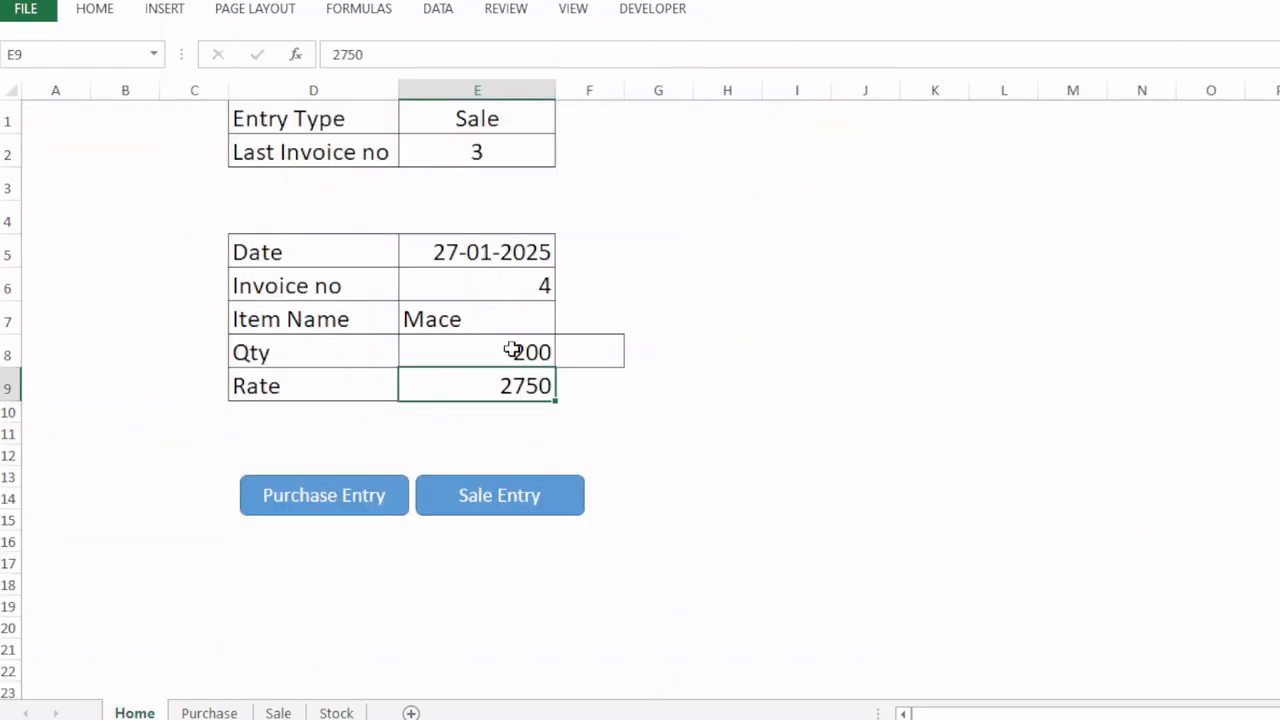
- Test the stock check on the Home sheet with Qty values of 250 and 251
left_click(511, 350)
type("250")
key("Return")
left_click(511, 350)
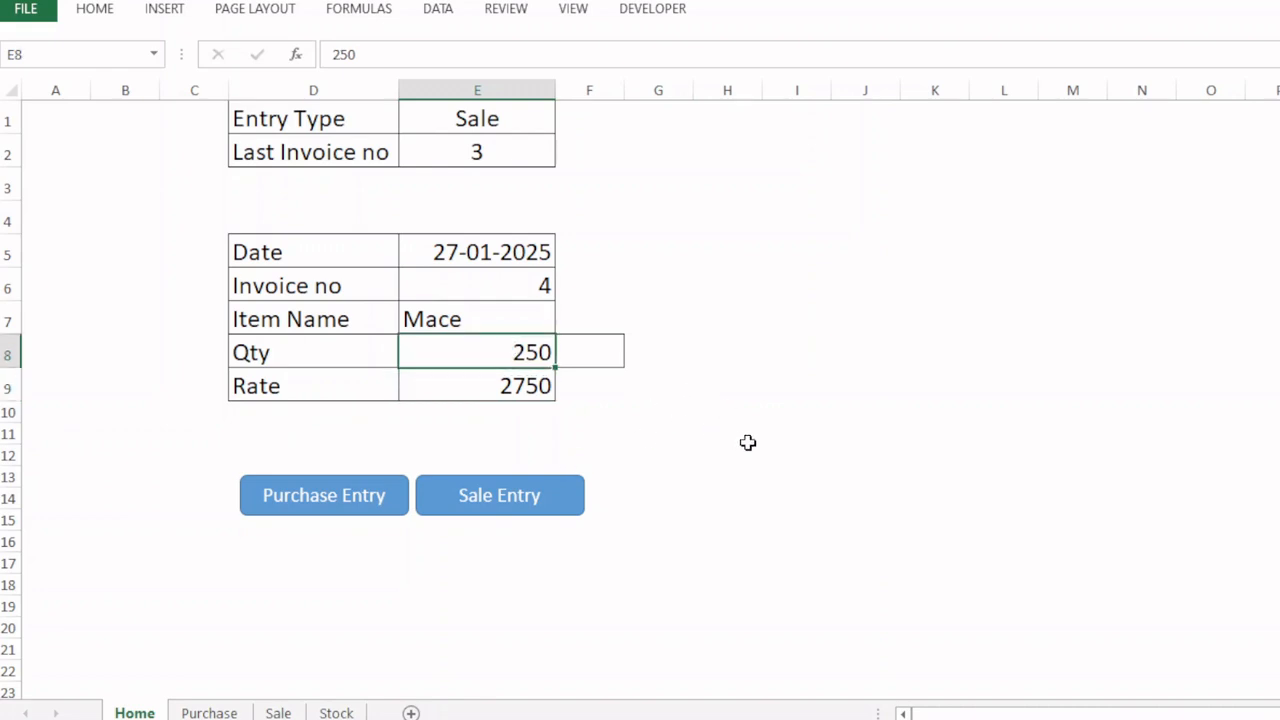
type("251")
key("Return")
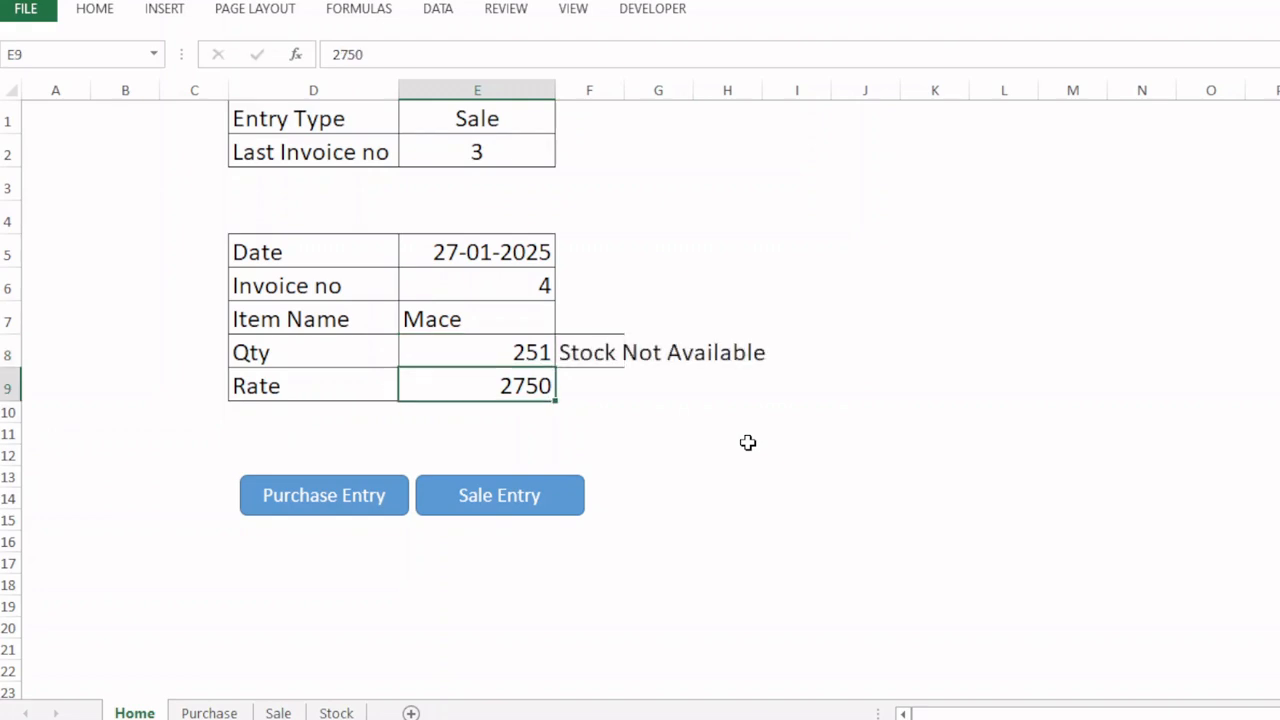
- Review the F8 formula and switch the Entry Type in E1 to Purchase
left_click(606, 345)
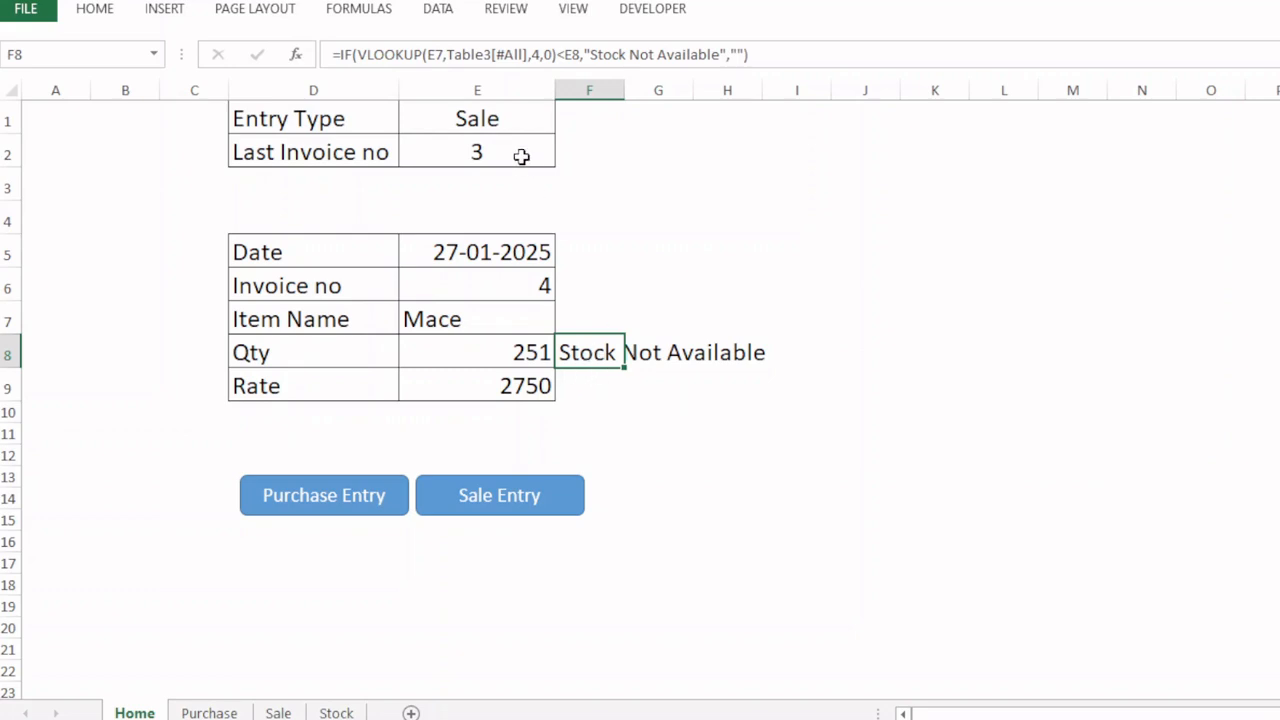
left_click(535, 114)
left_click(565, 122)
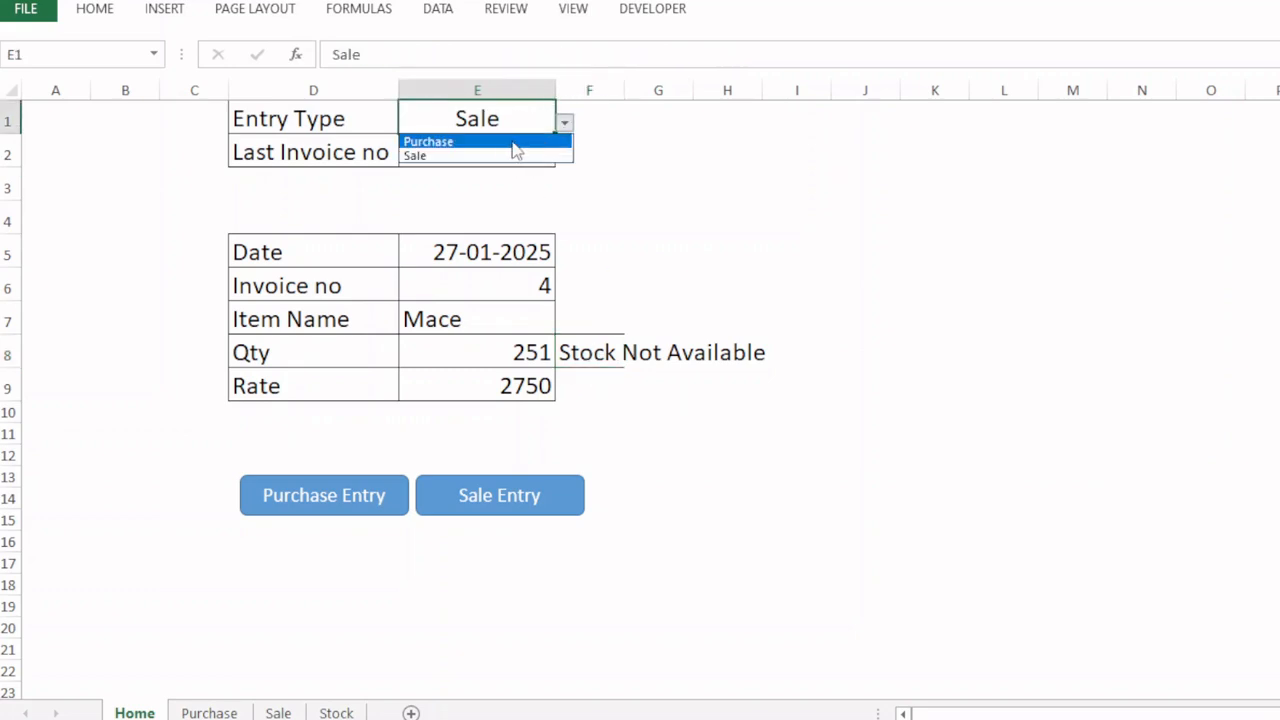
left_click(502, 141)
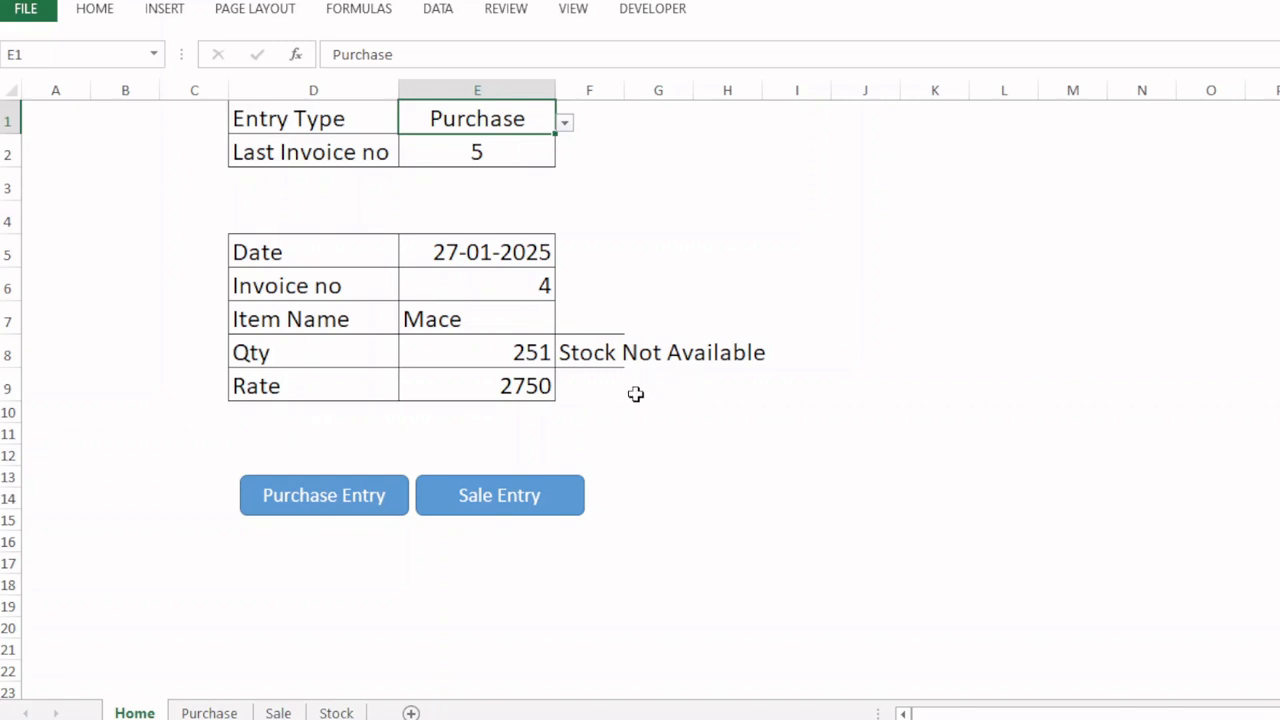
- Insert an outer IF at the start of the F8 formula that tests whether Entry Type cell E1 equals "Purchase"
left_click(591, 353)
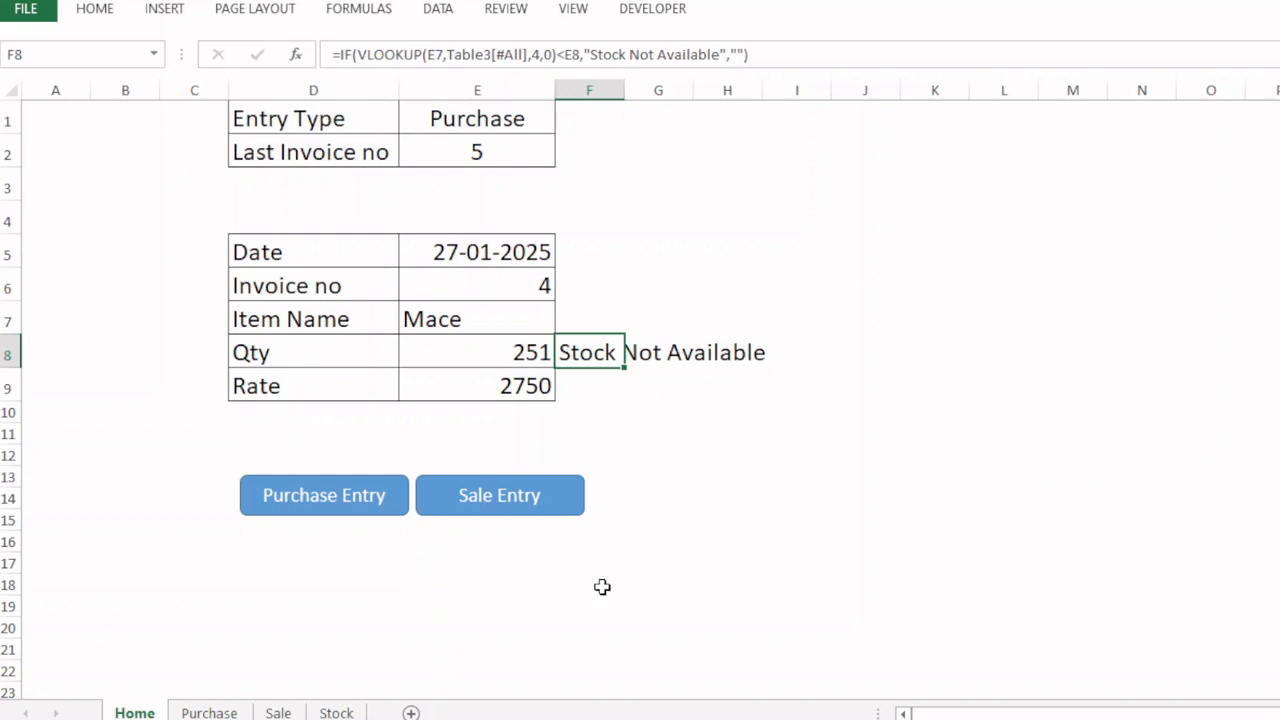
key("F2")
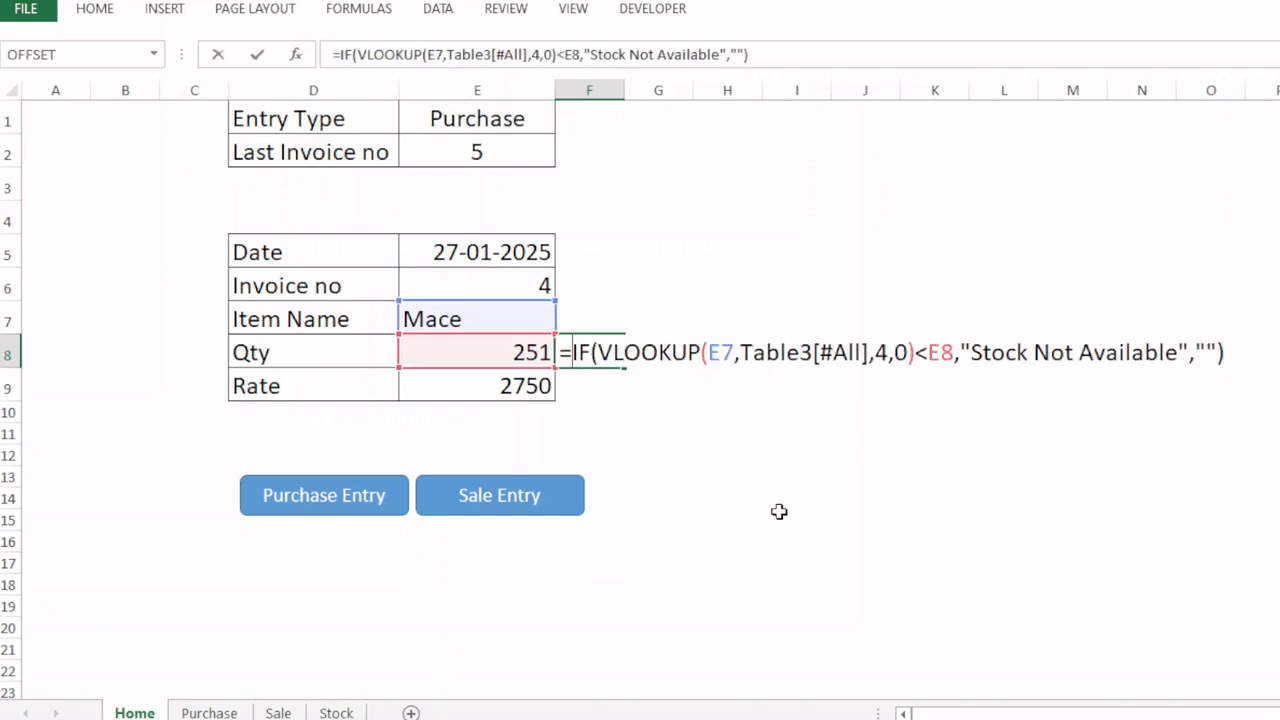
type("if")
key("Tab")
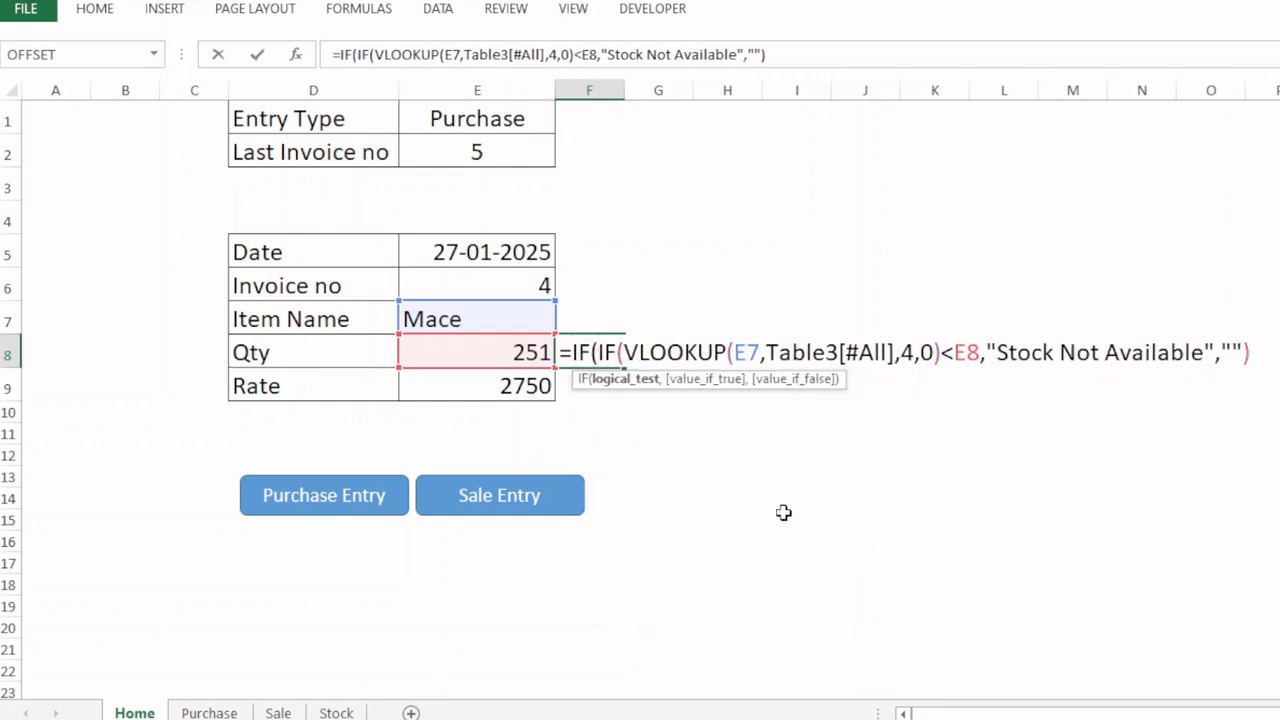
left_click(507, 120)
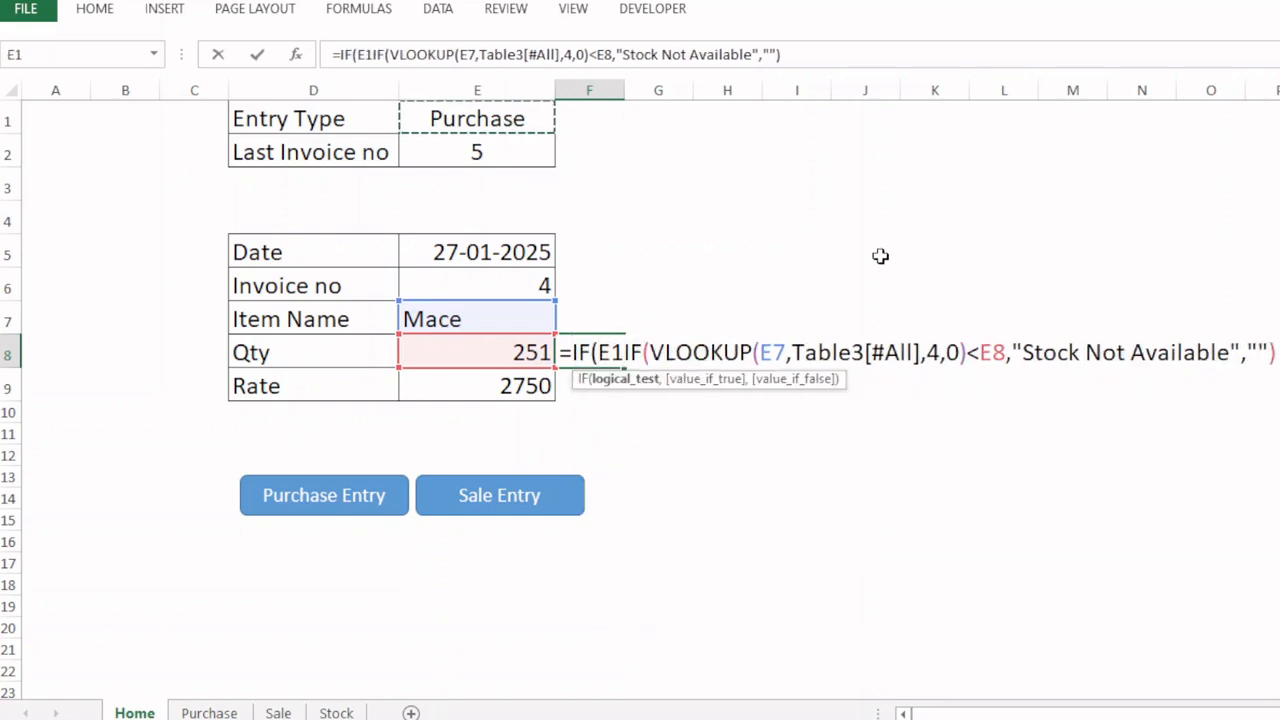
type("=")
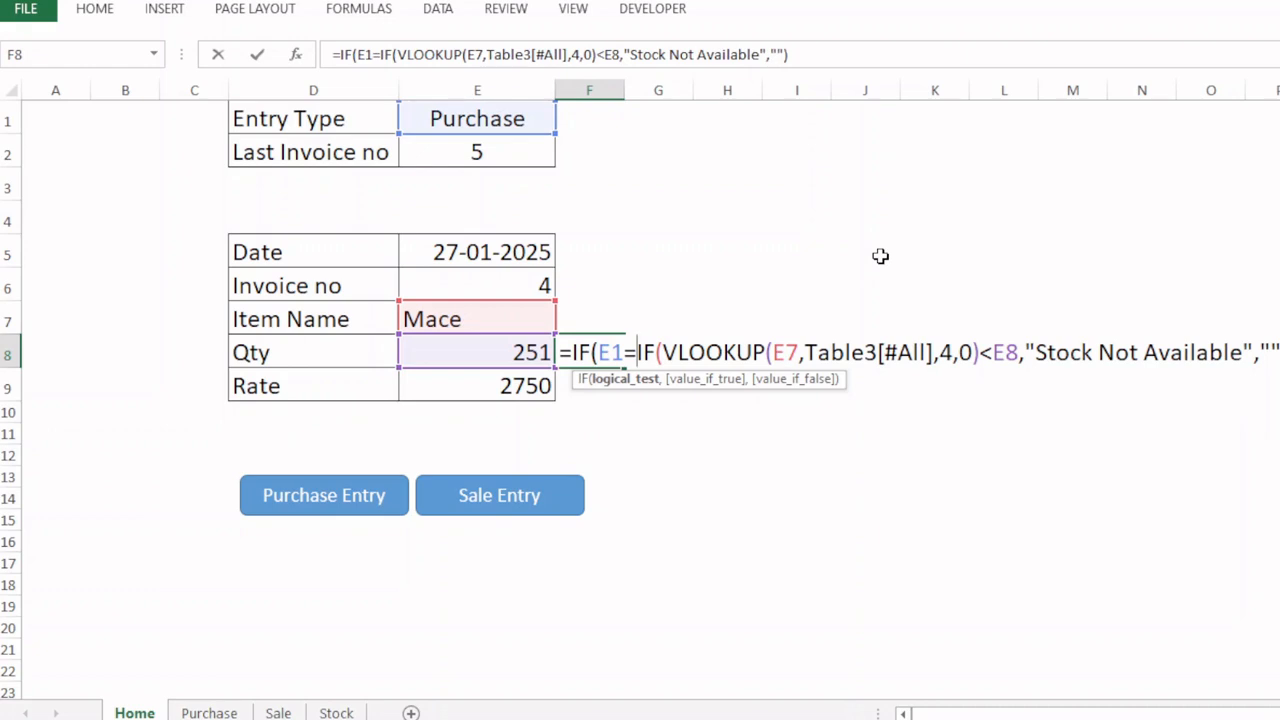
type("\"Purchase")
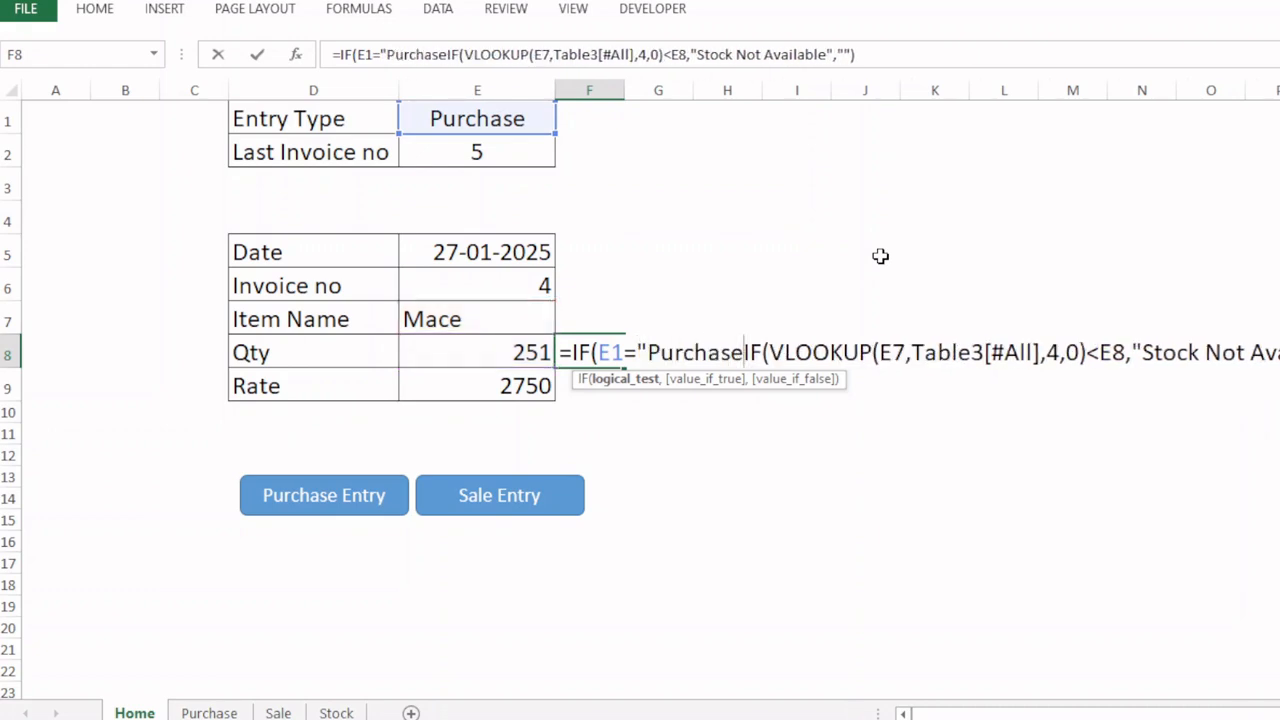
type("\"")
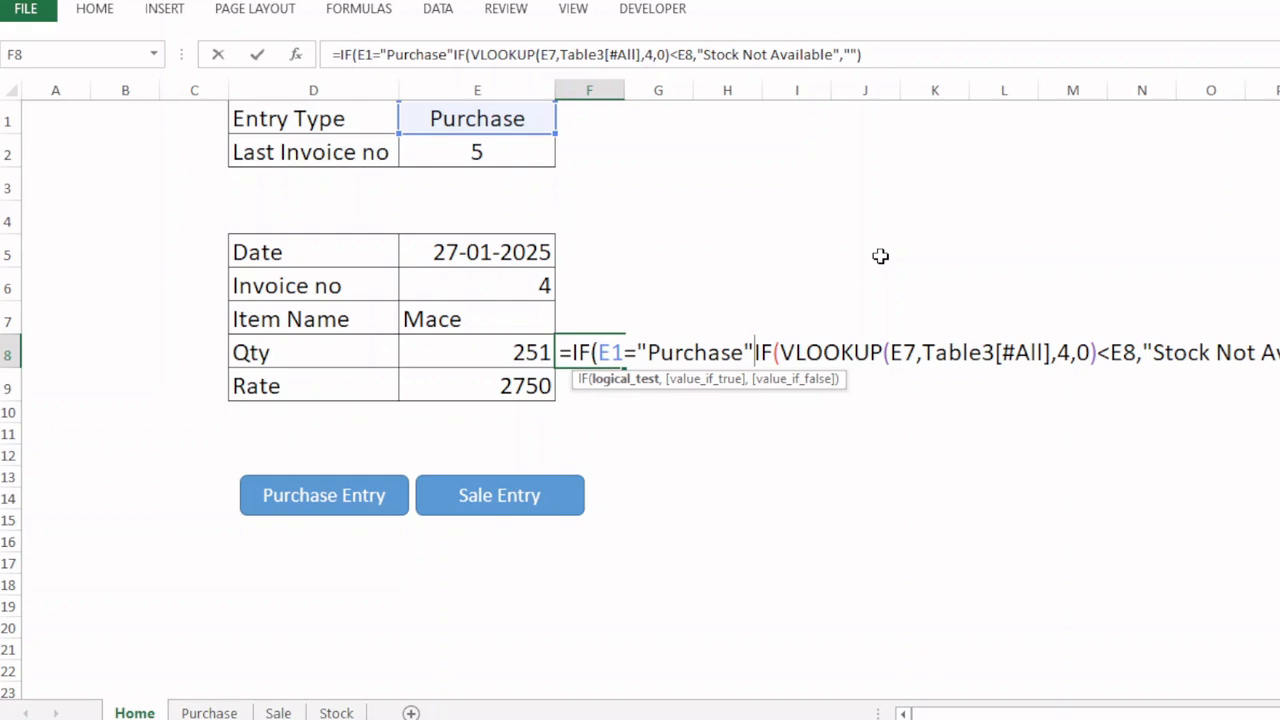
- Give the outer IF in F8 empty text "" as its true value and the existing stock check as its false value
type(",")
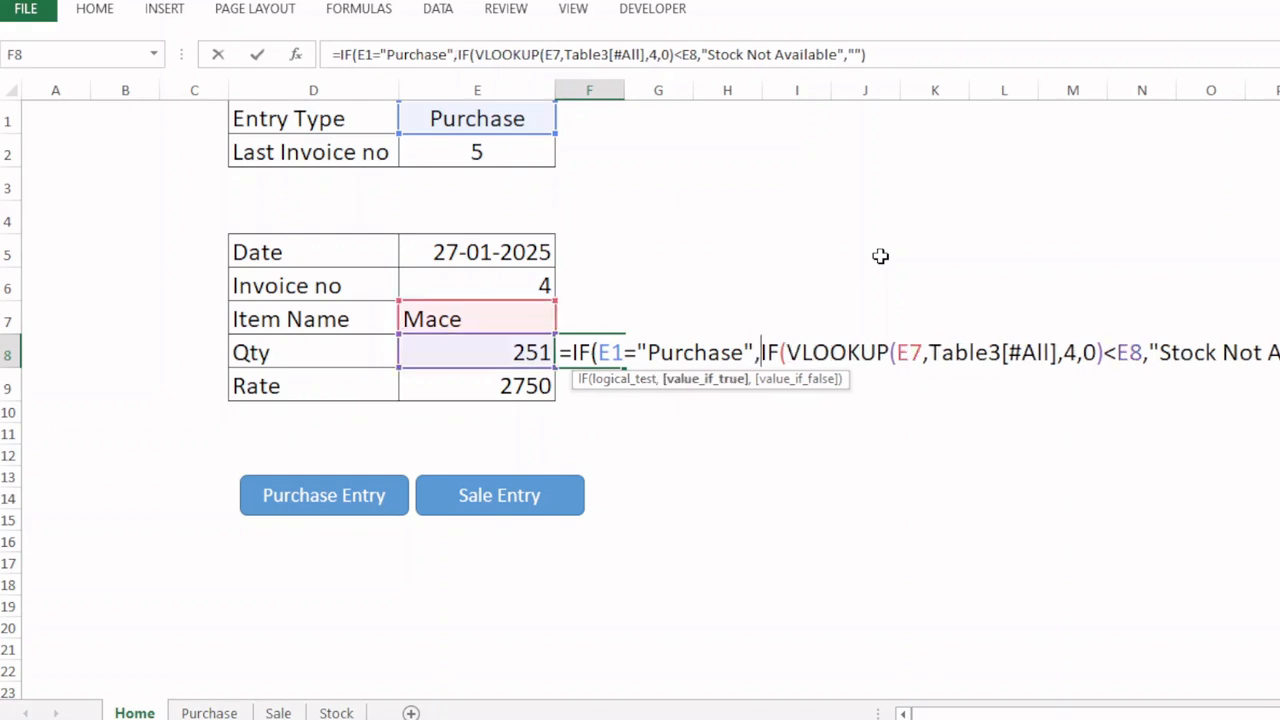
type("\"\",")
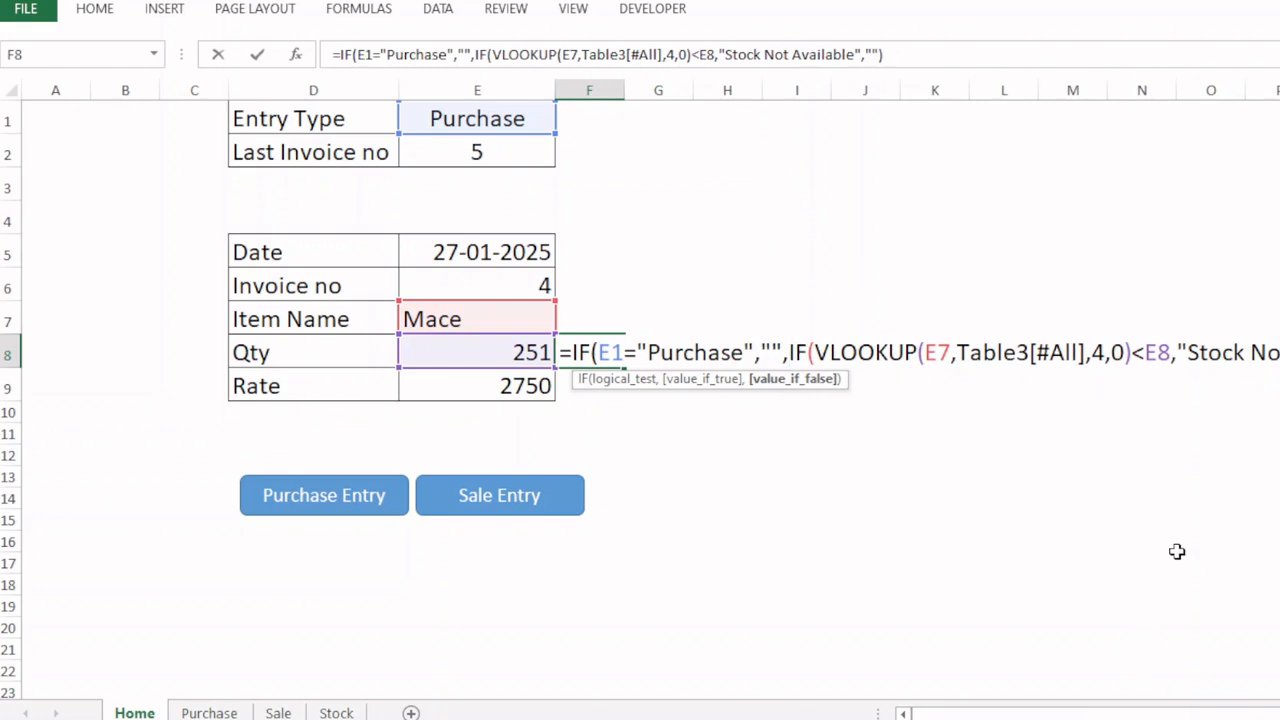
left_click_drag(1238, 714, 1268, 714)
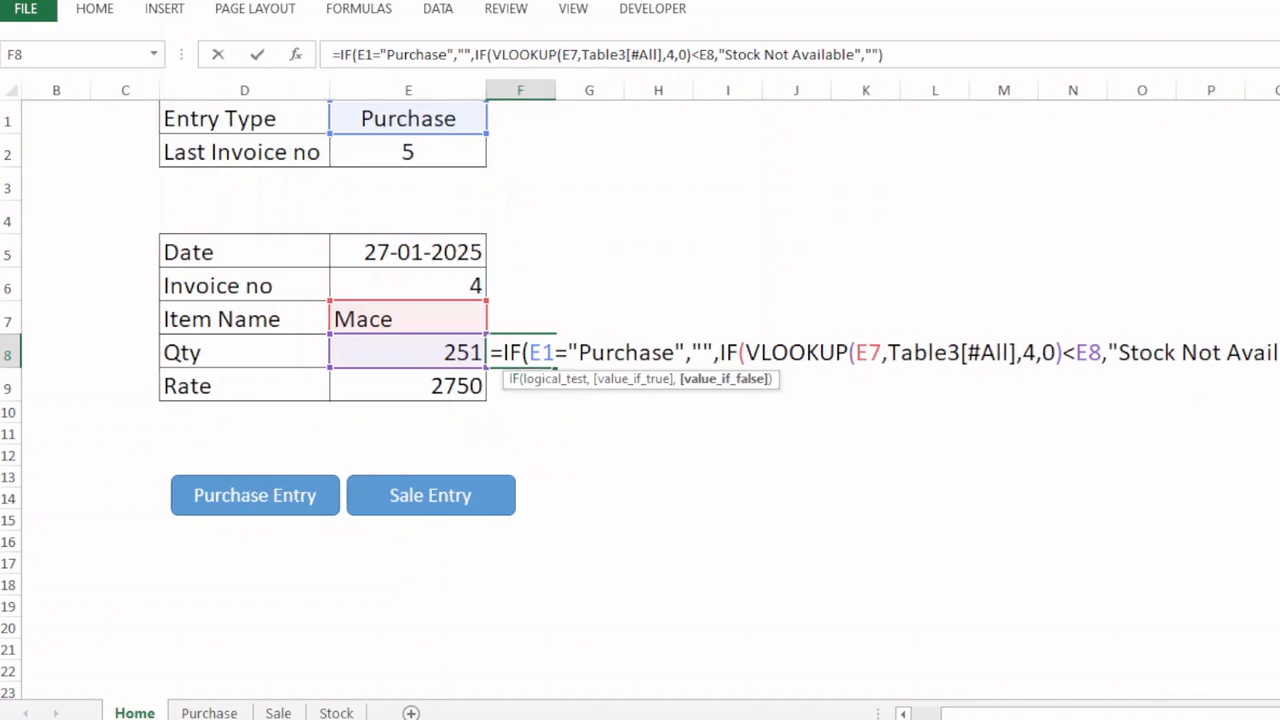
key("Return")
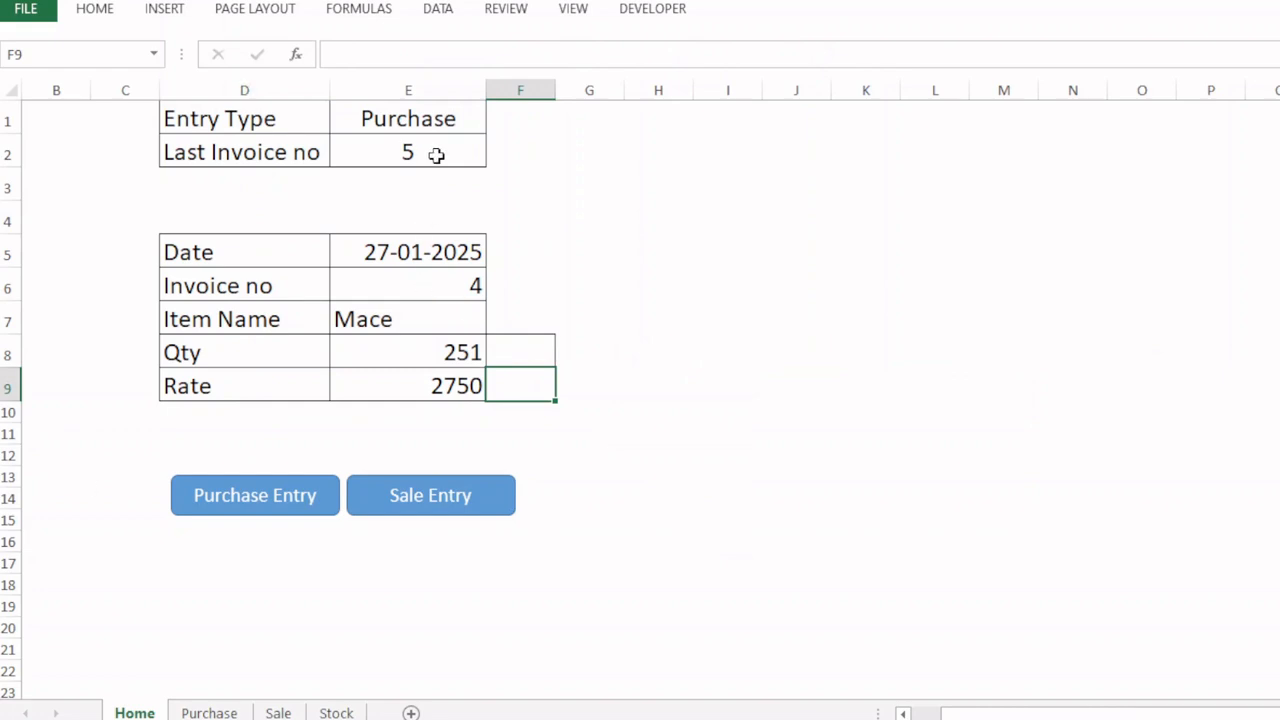
- Switch the Entry Type back to Sale and clear the Date to Rate entries in E5:E9
left_click(451, 122)
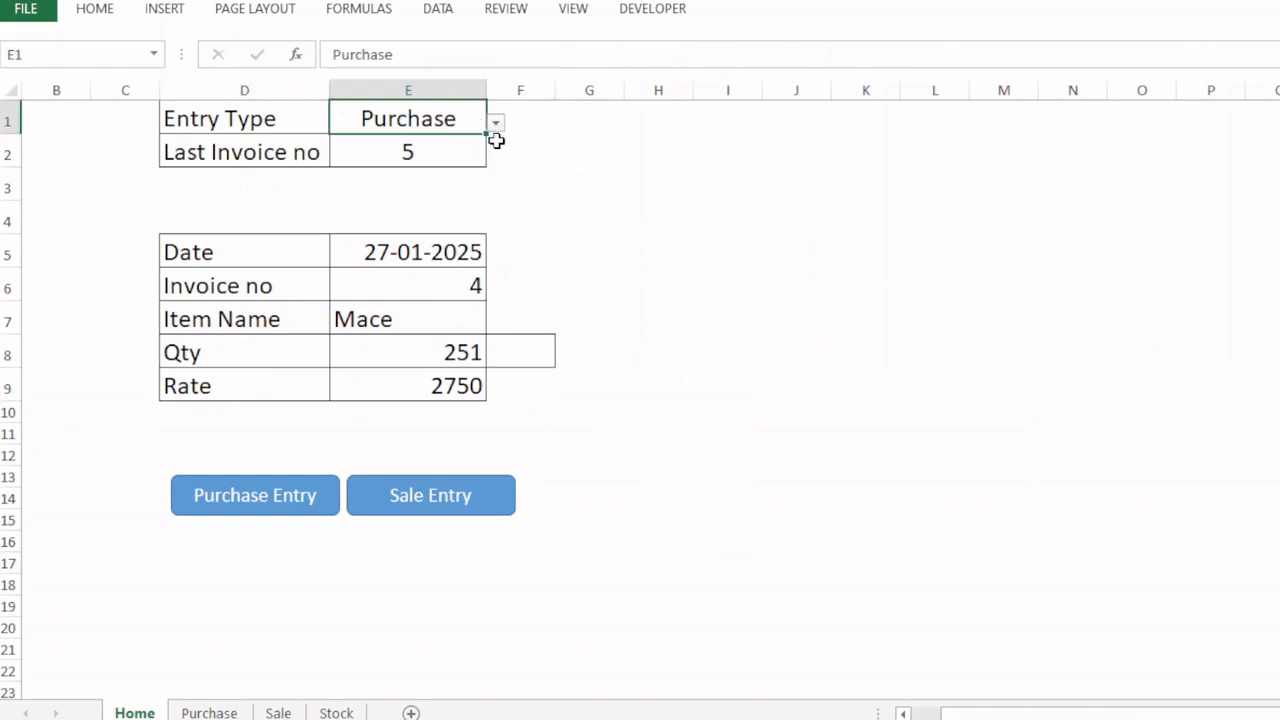
left_click(495, 122)
left_click(374, 157)
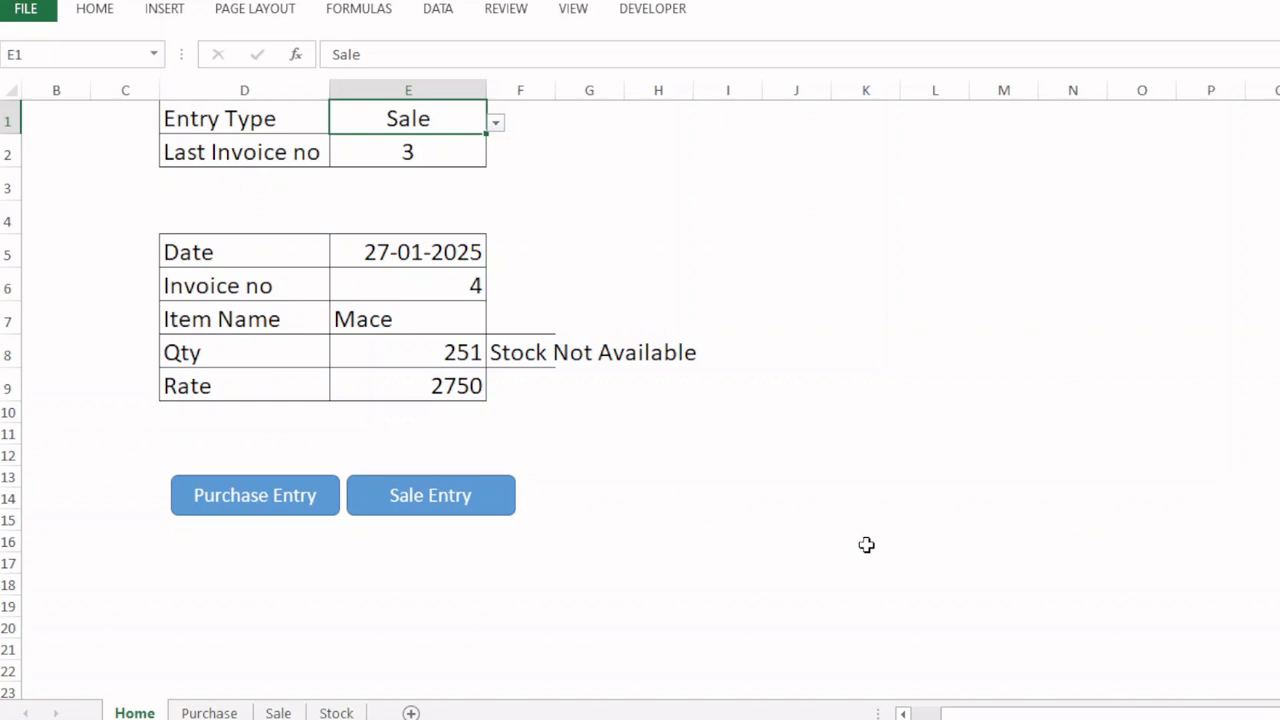
left_click_drag(406, 248, 421, 388)
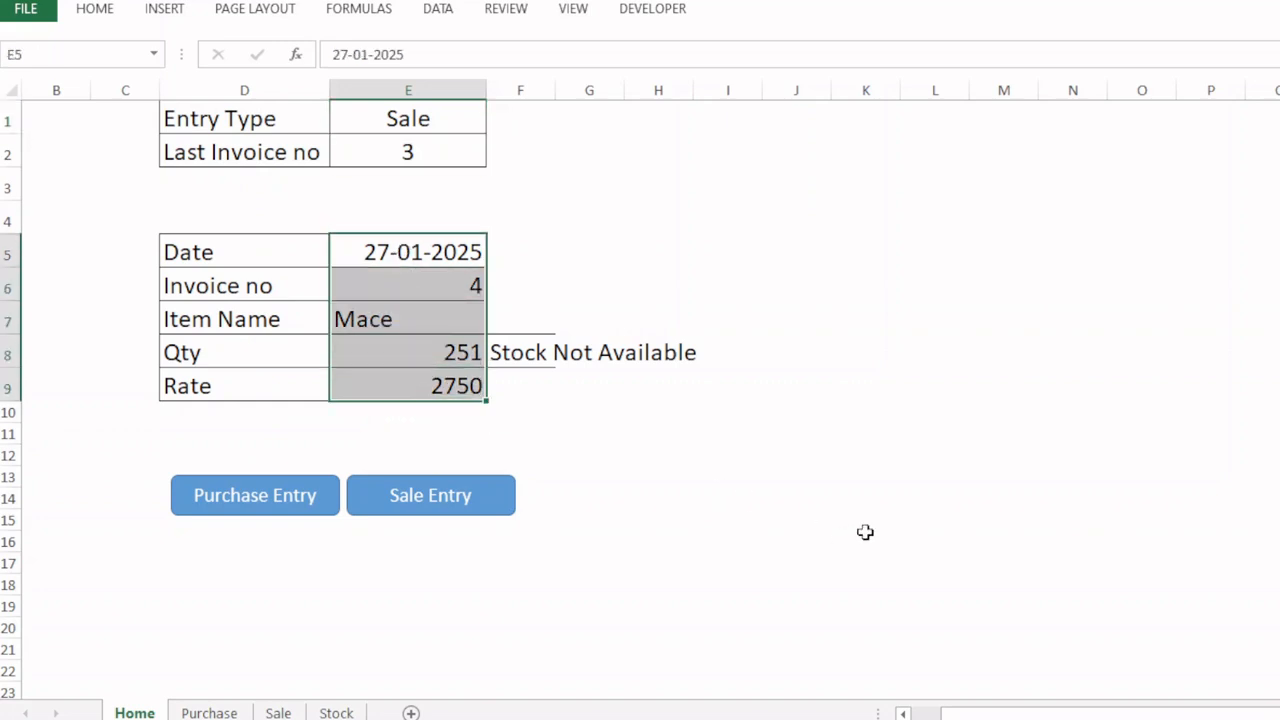
key("Delete")
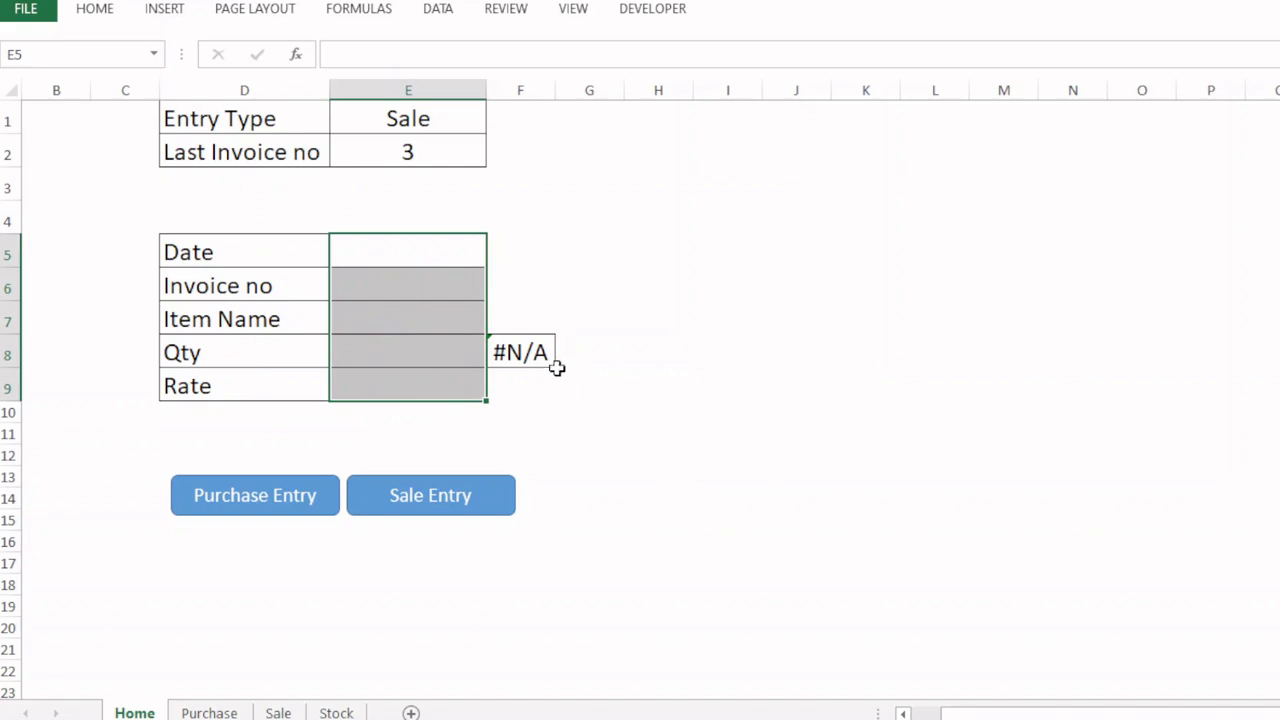
- Wrap the whole F8 formula in IFERROR with empty text "" as the value returned on error
left_click(538, 358)
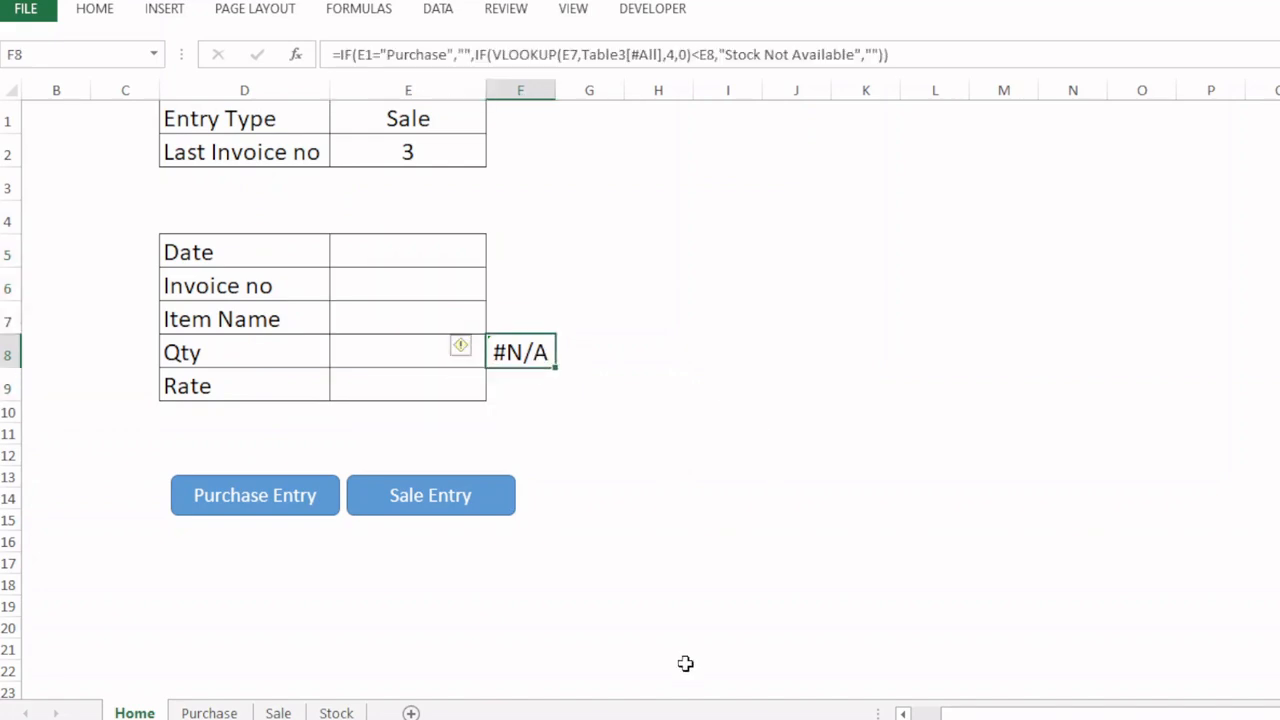
key("F2")
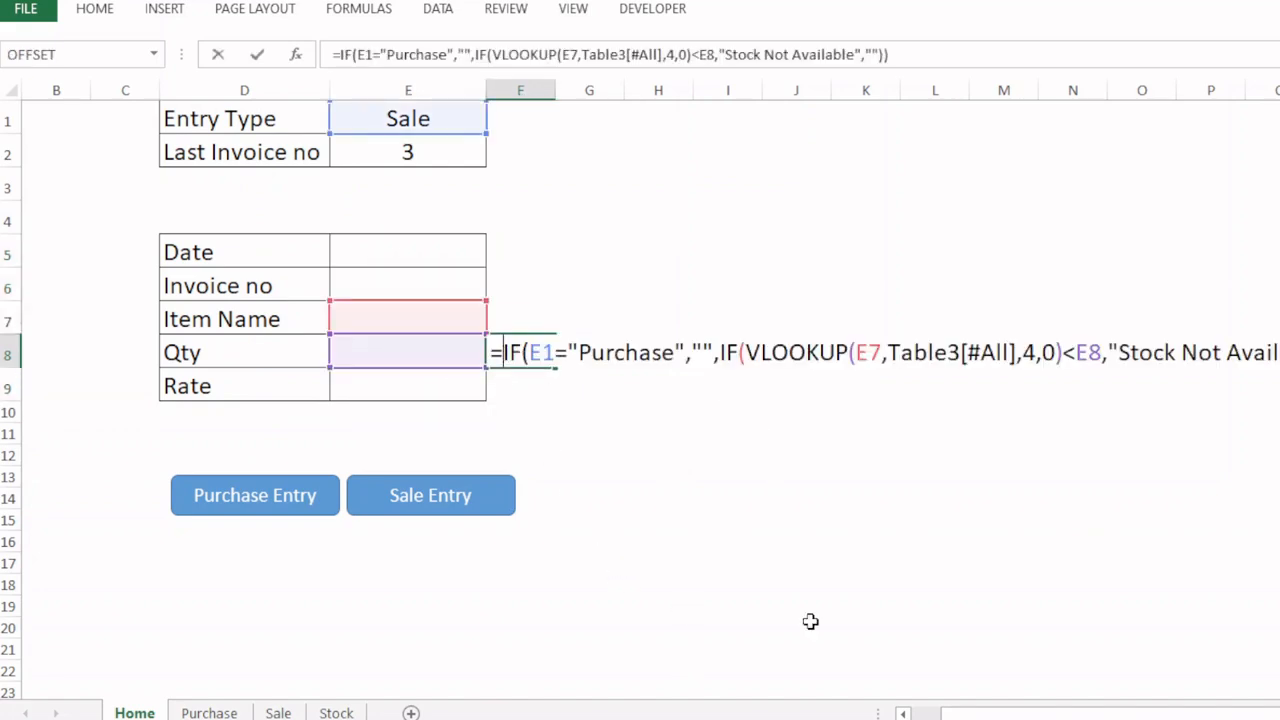
type("iferr")
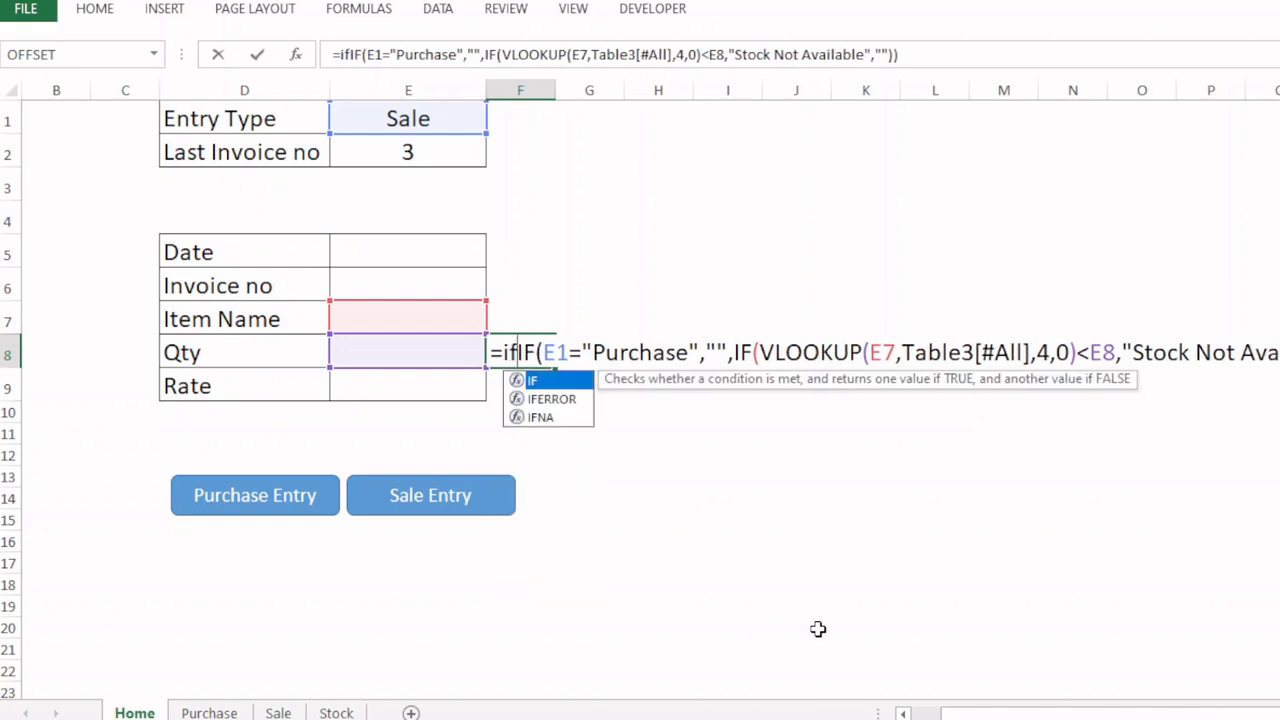
key("Tab")
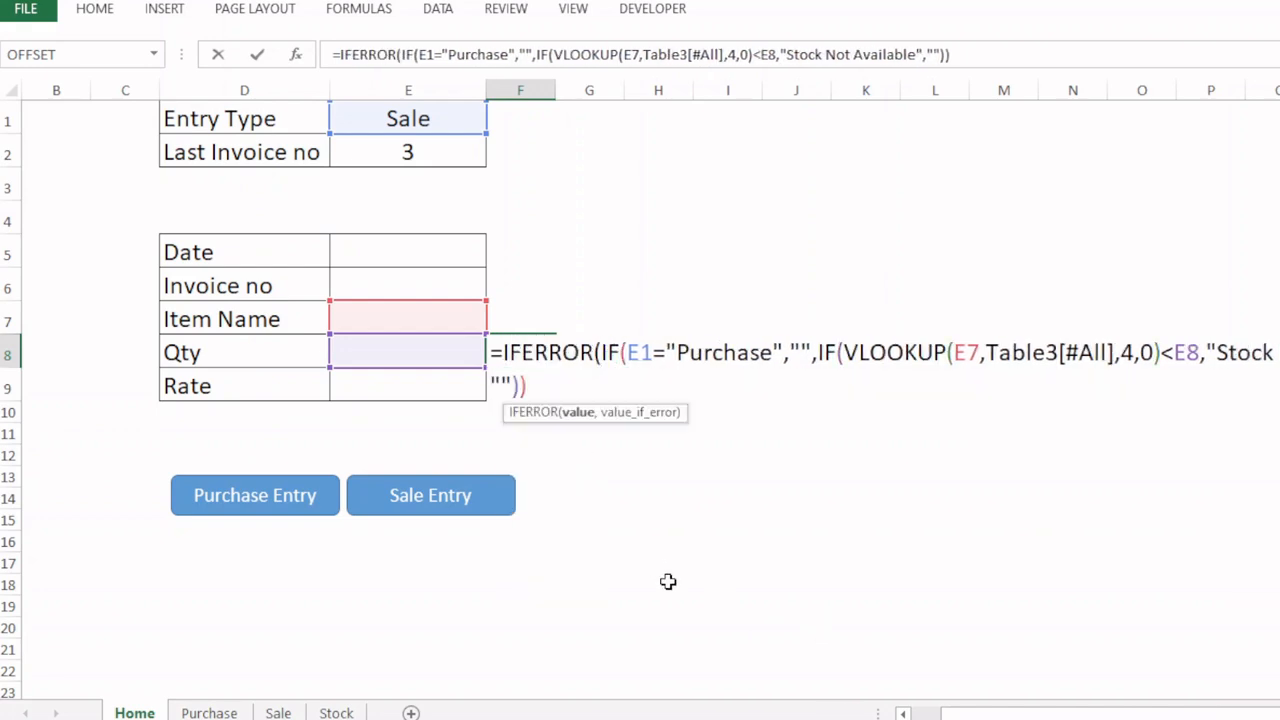
left_click(1004, 714)
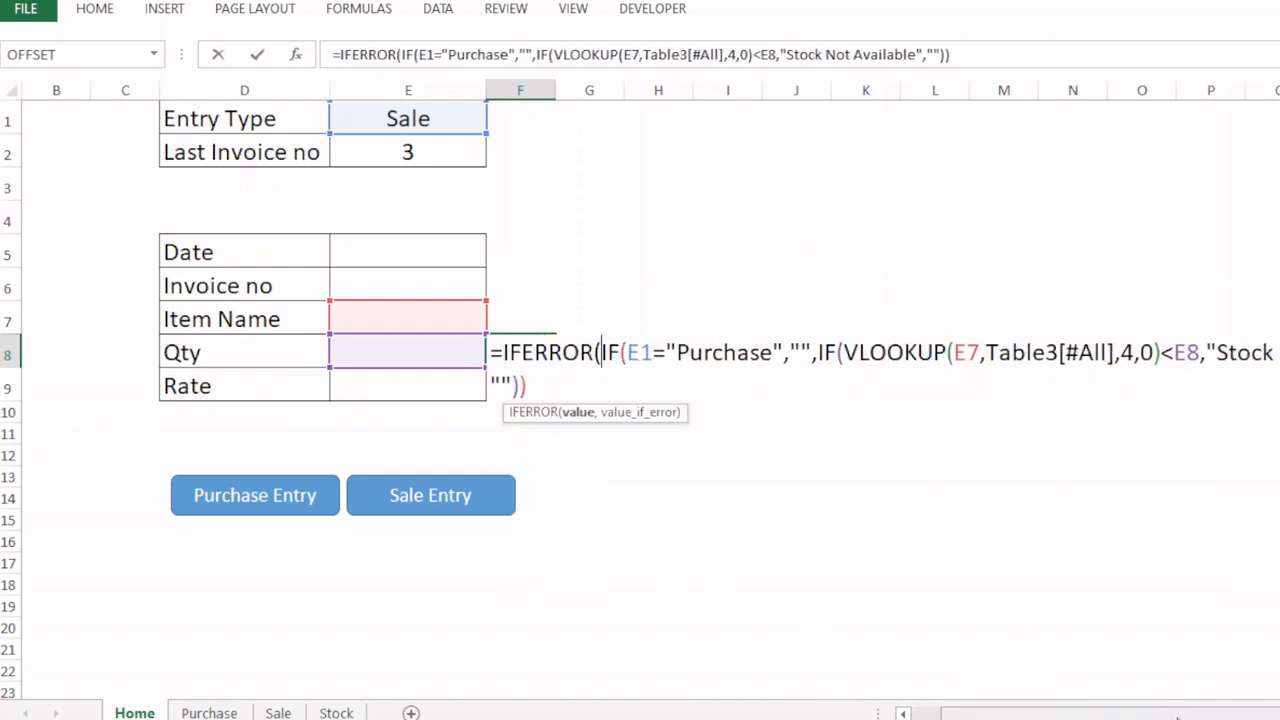
left_click(1276, 714)
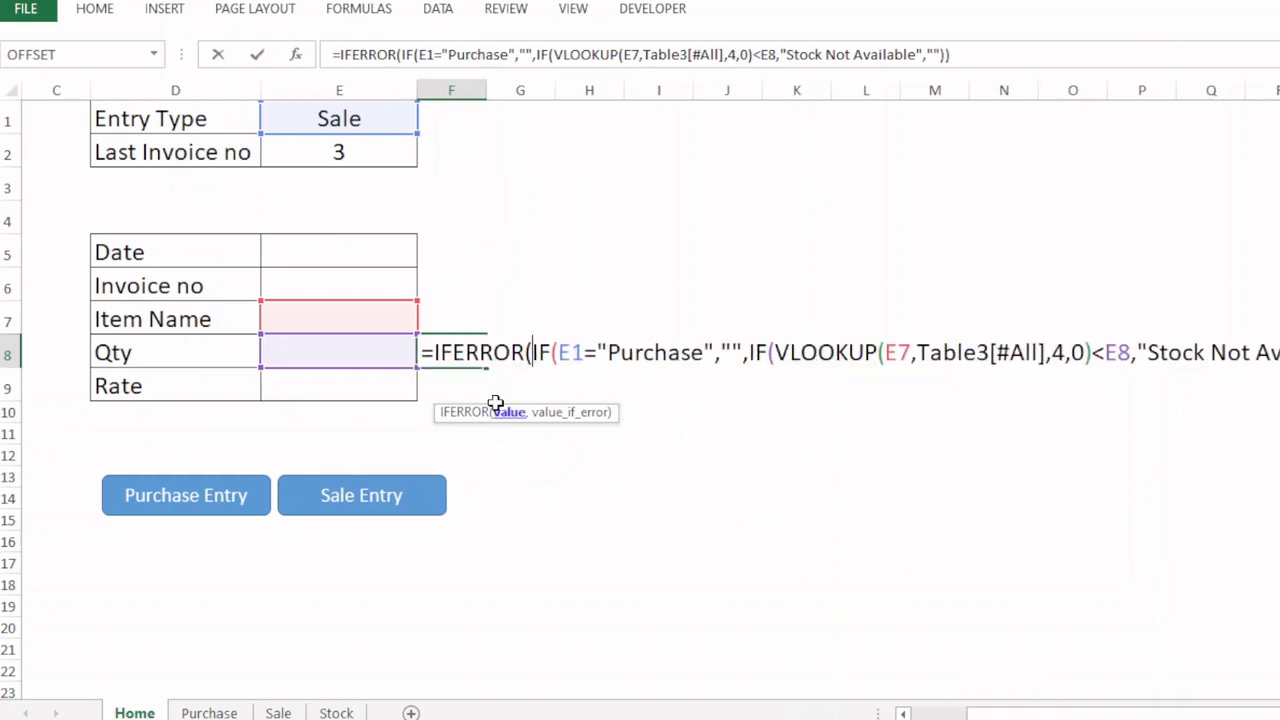
key("BackSpace")
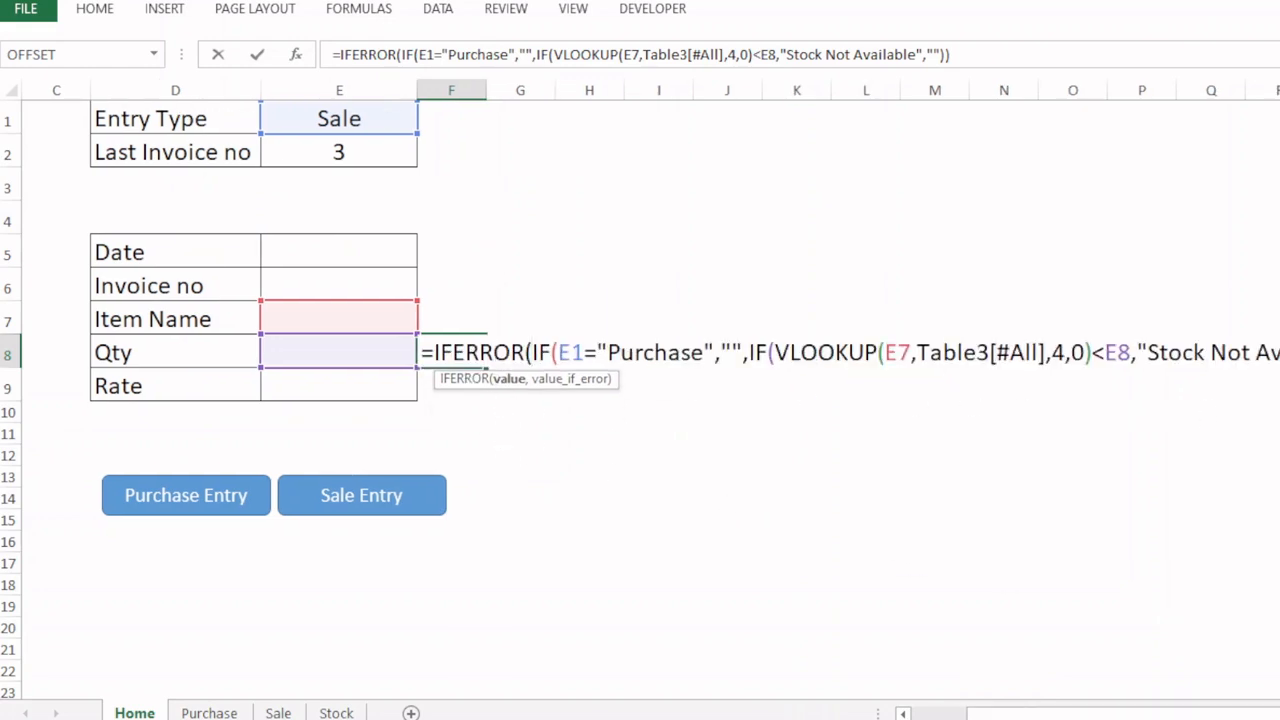
type(",")
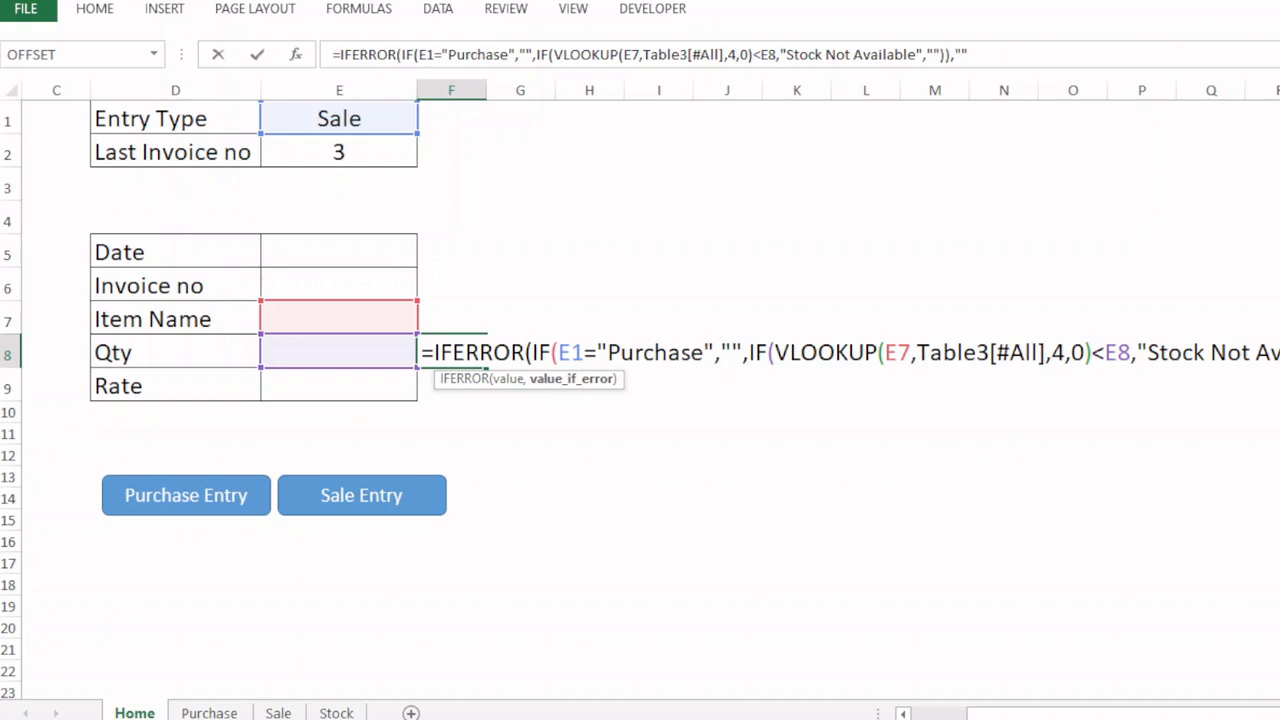
type("\"\")")
key("Return")
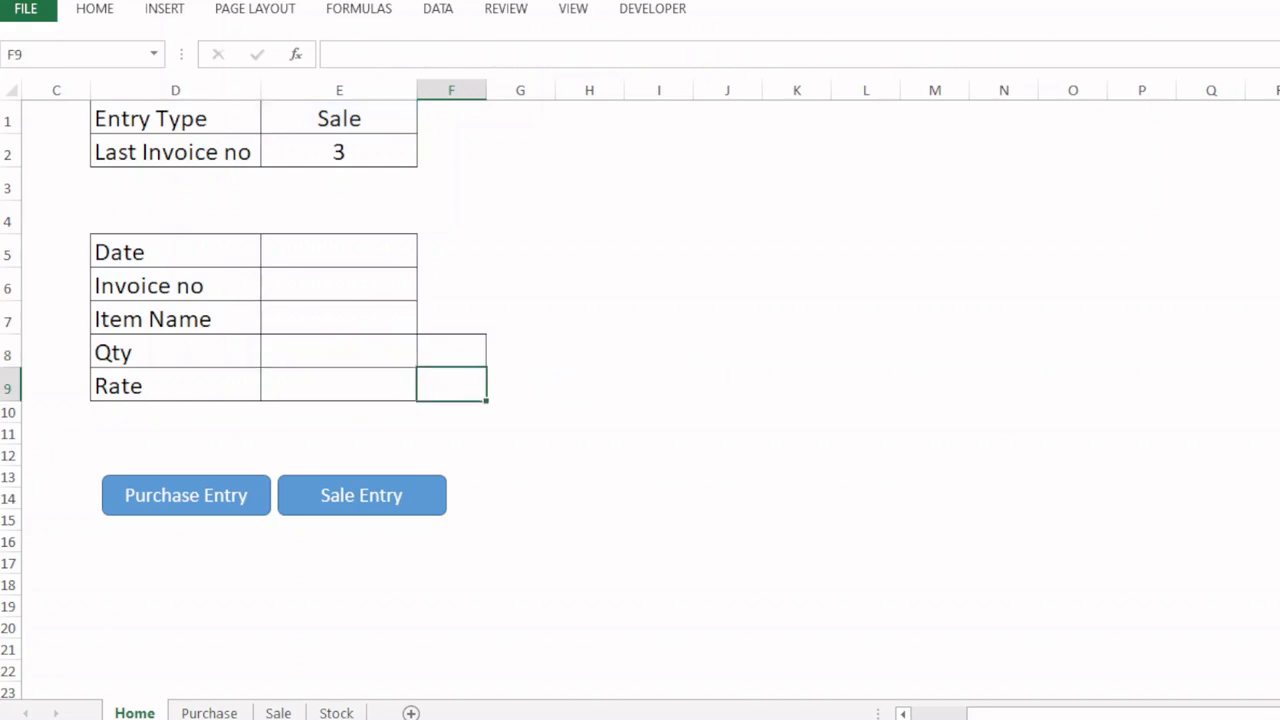
left_click(457, 350)
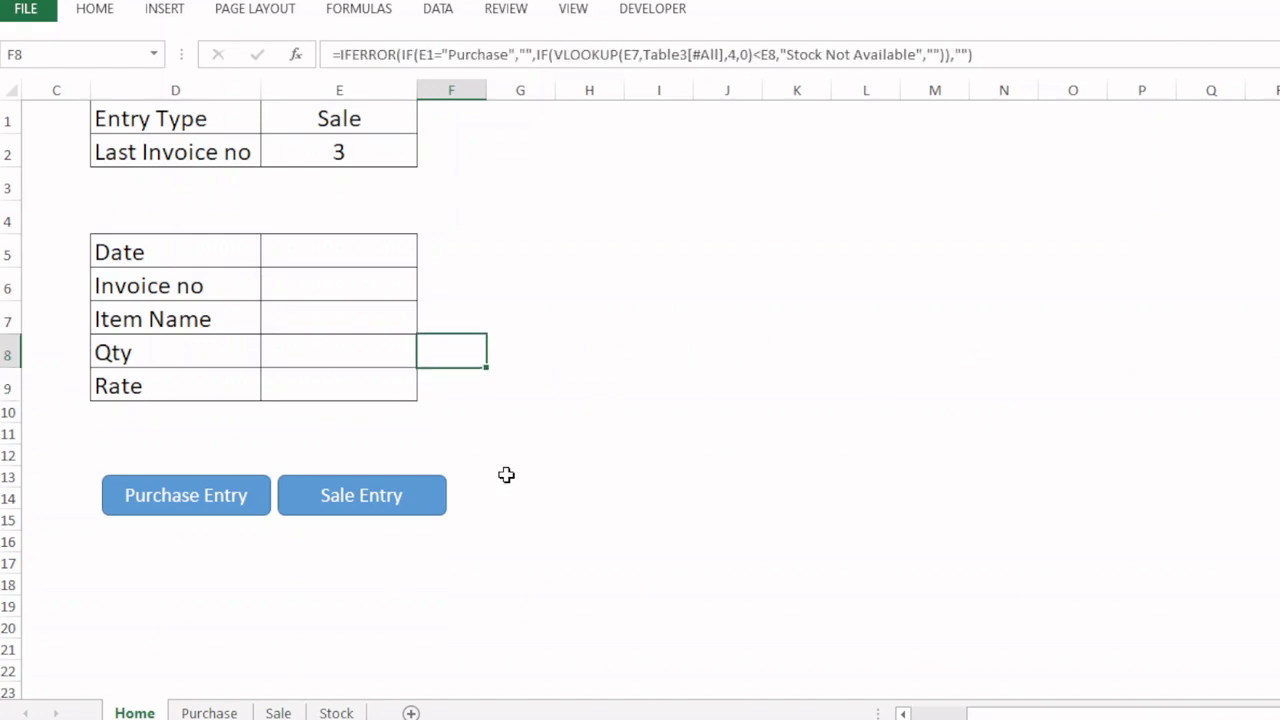
- Copy the plain formatting of blank cell I9 onto F8 with Format Painter
left_click(650, 388)
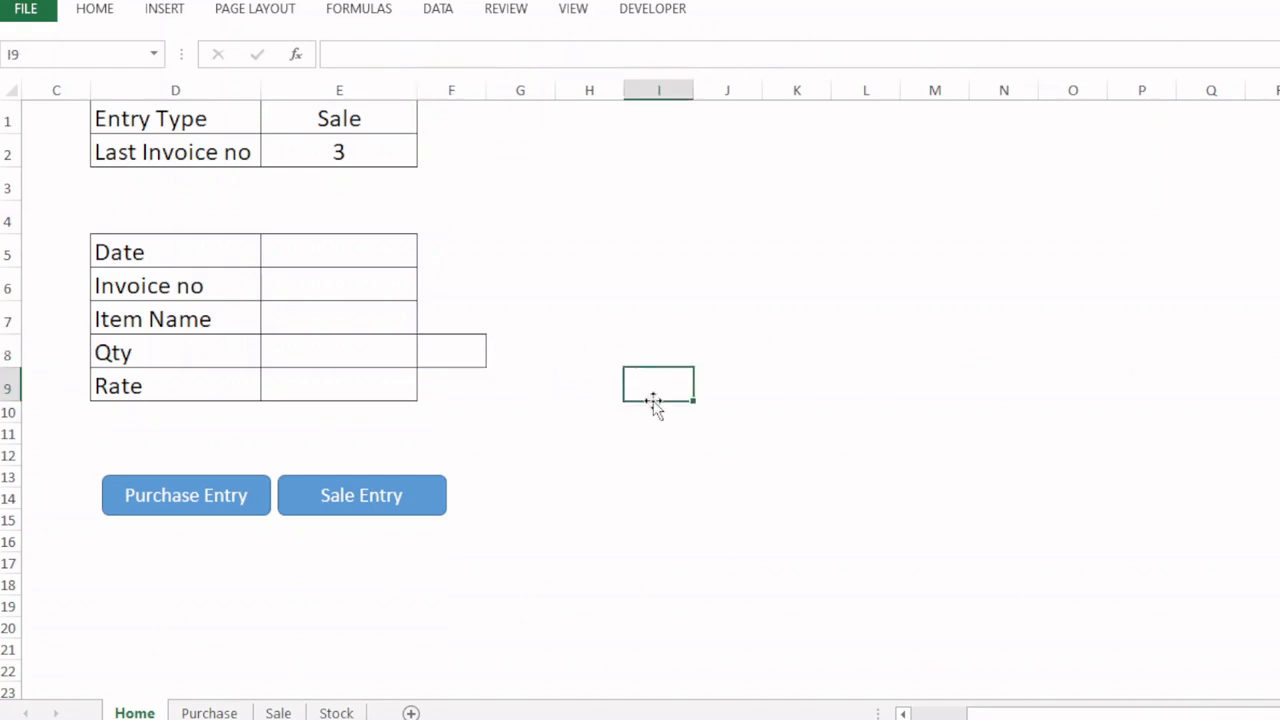
left_click(96, 10)
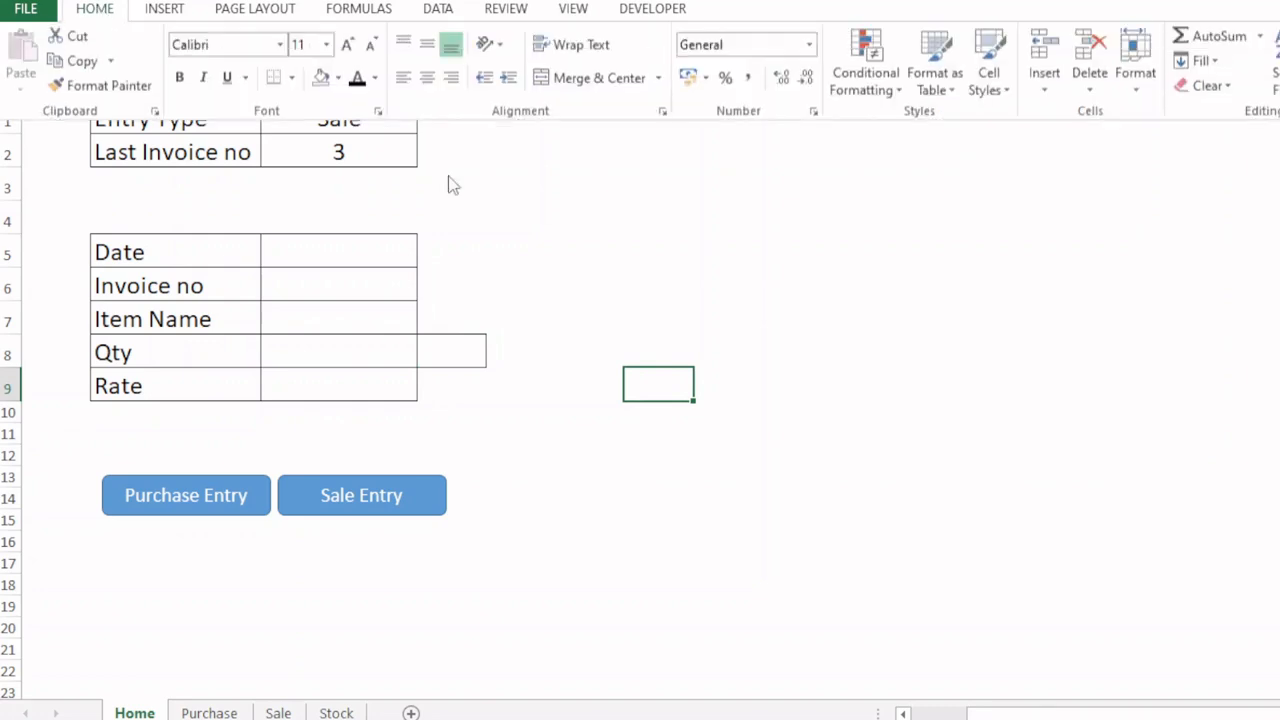
left_click(100, 87)
left_click(462, 352)
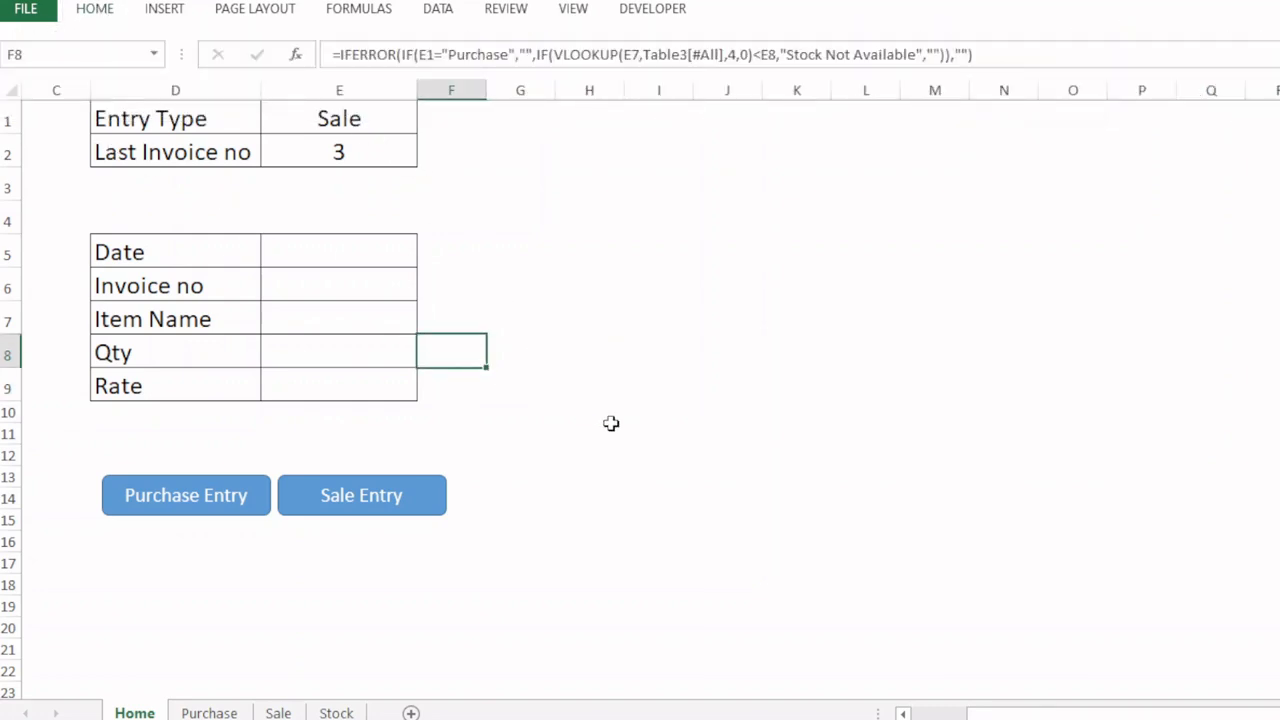
left_click(632, 397)
left_click(439, 351)
left_click(396, 119)
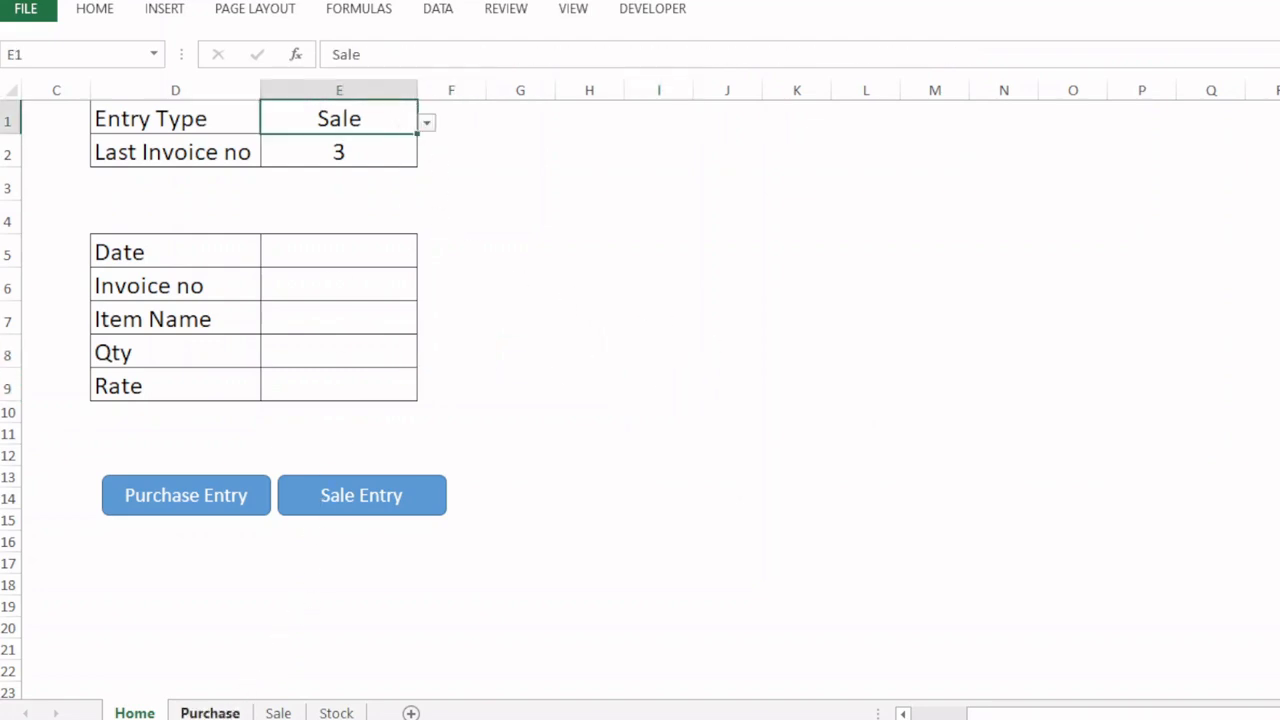
- Check the item balances on the Stock sheet and the recorded invoices on the Sale sheet, ending on Home cell E5
left_click(336, 712)
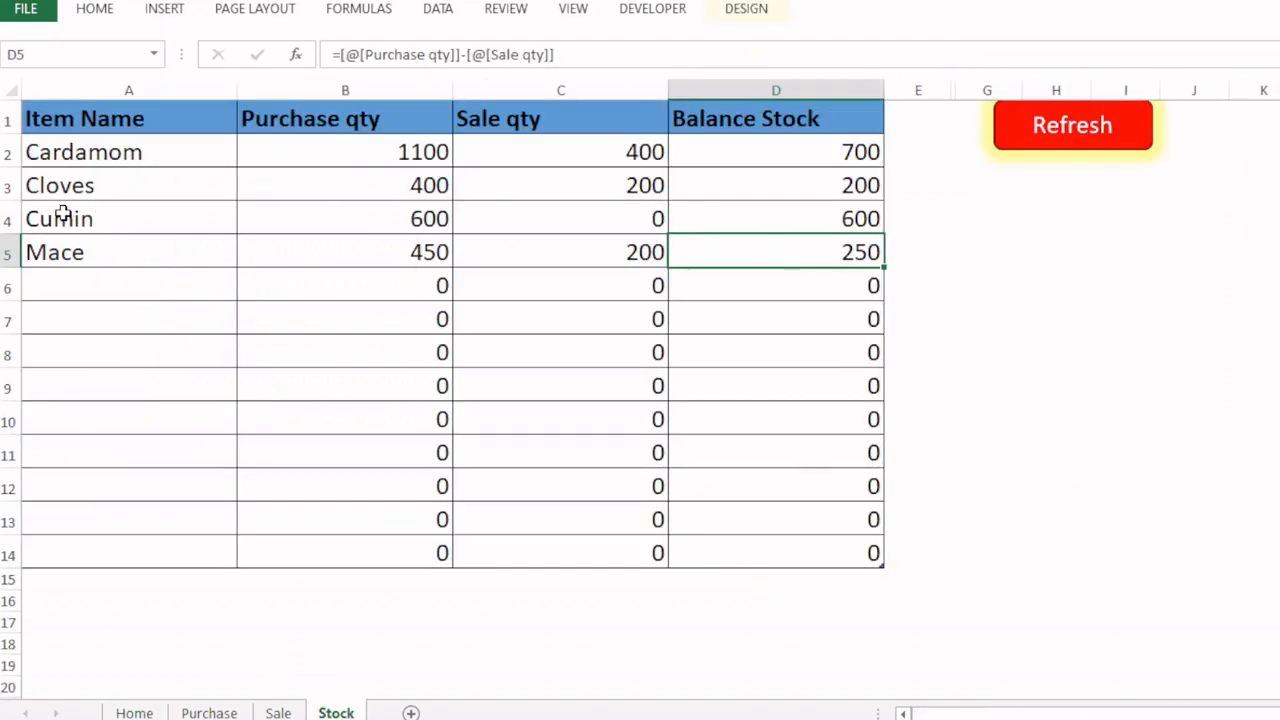
left_click(135, 713)
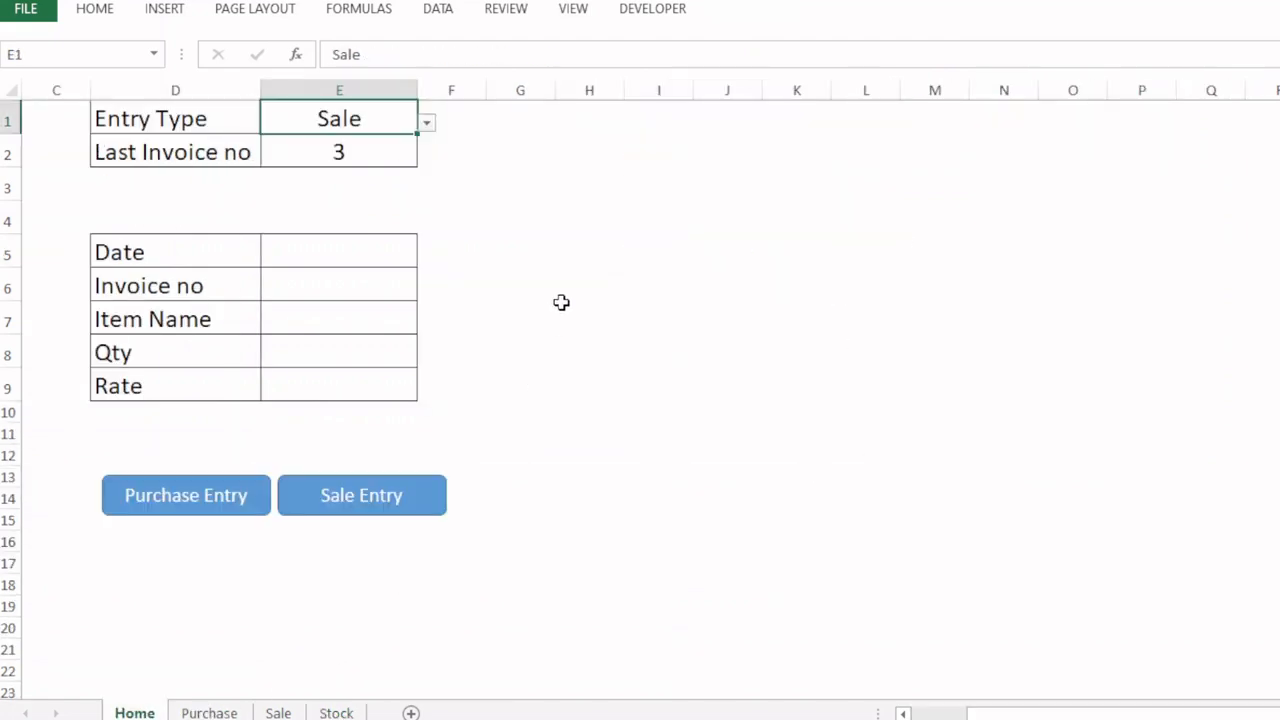
left_click(365, 268)
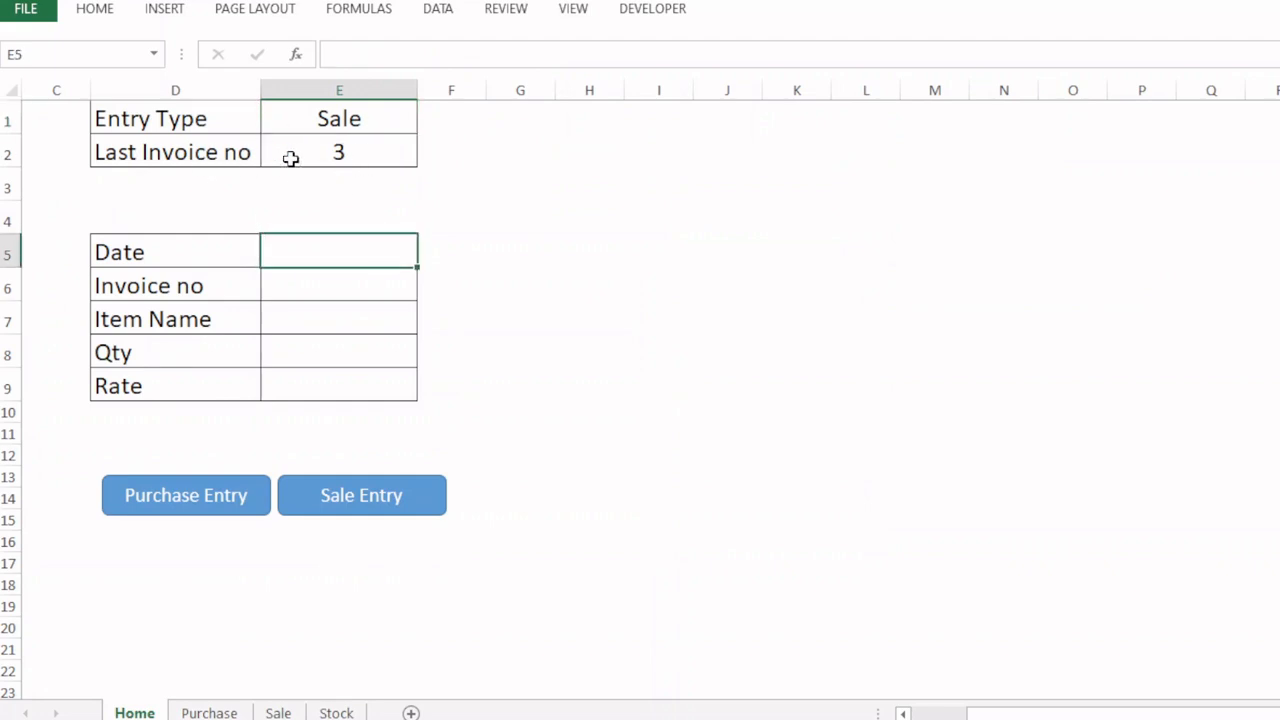
left_click(279, 712)
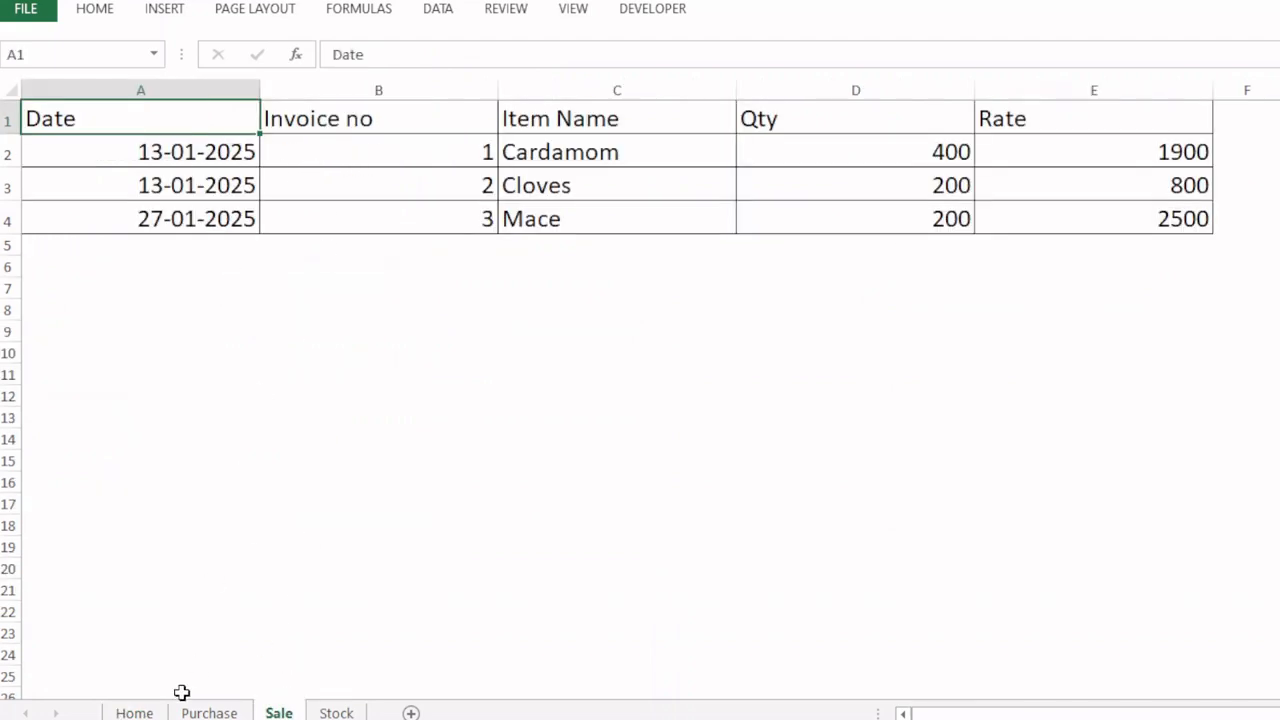
left_click(135, 712)
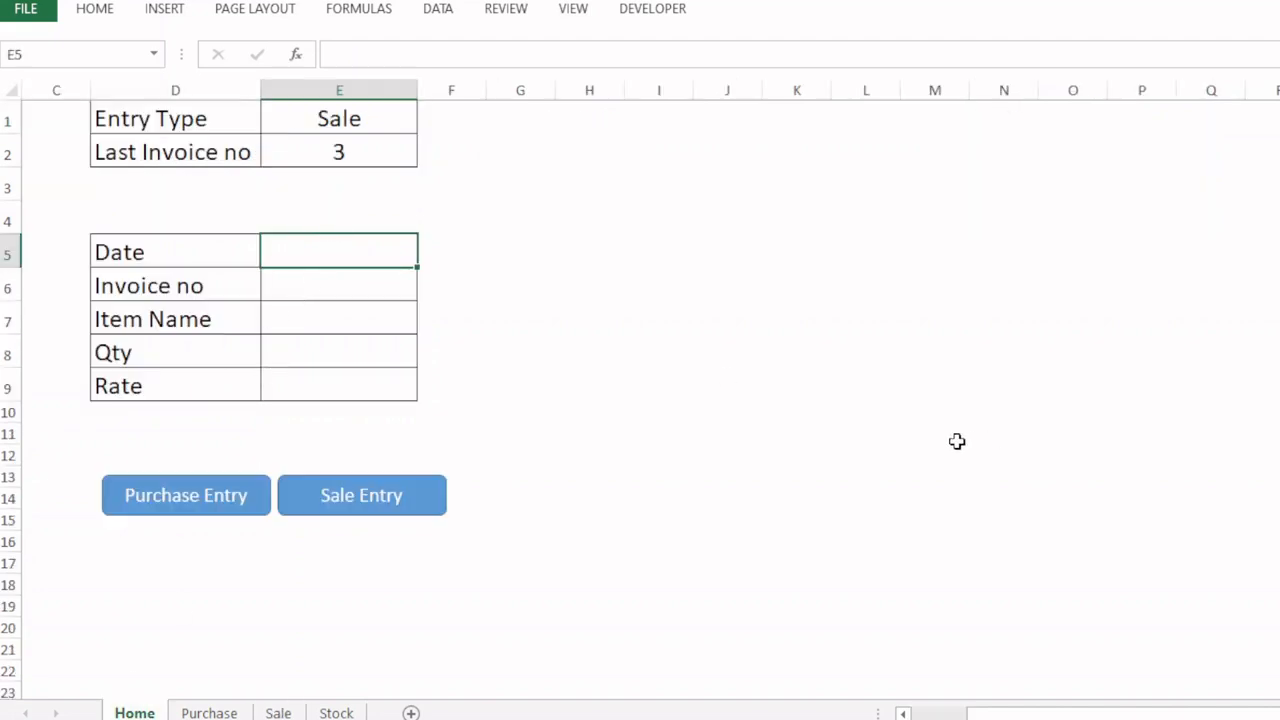
type("27-01")
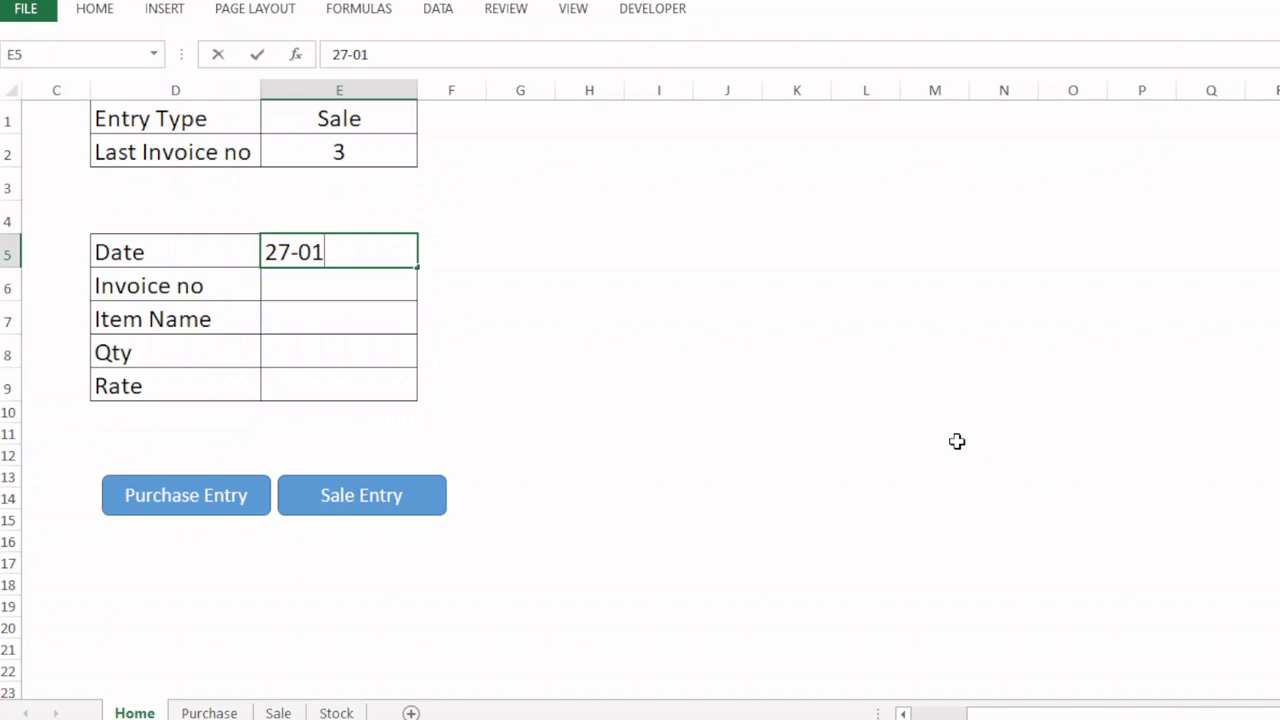
key("BackSpace")
key("BackSpace")
key("BackSpace")
key("BackSpace")
key("BackSpace")
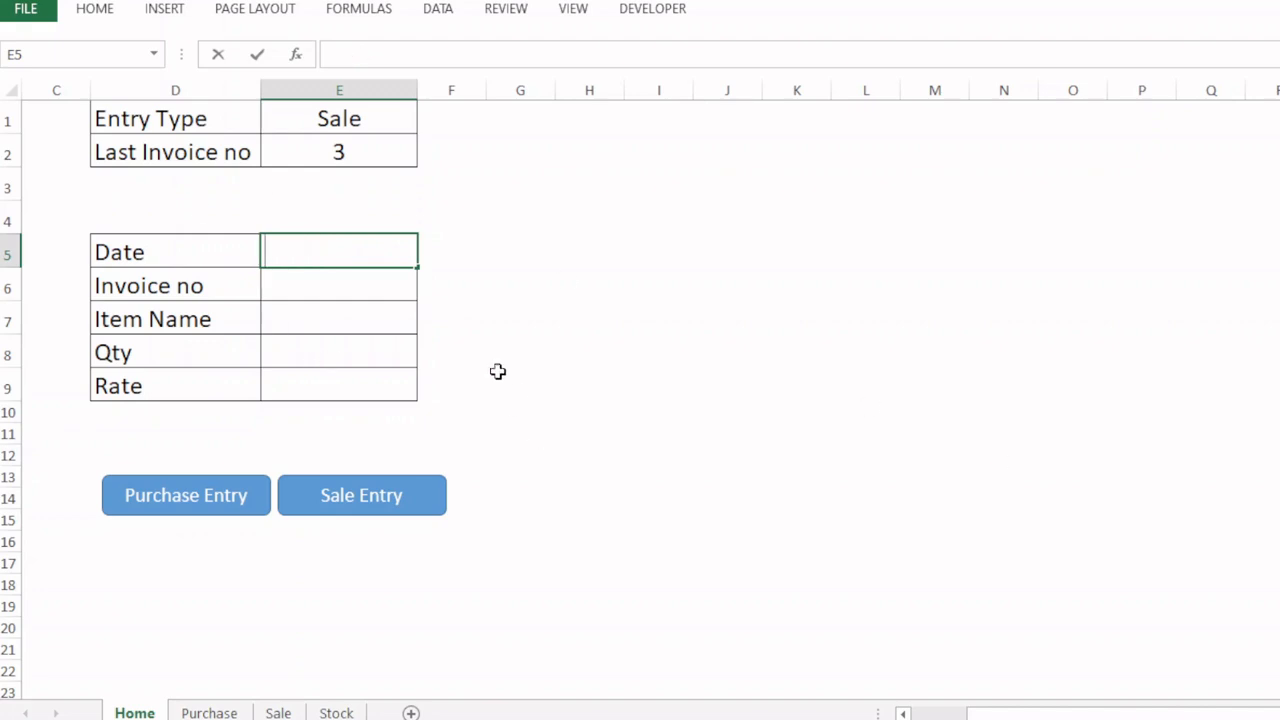
- Format the stock warning cell F8 with bold text and a red font color
left_click(454, 351)
left_click(94, 10)
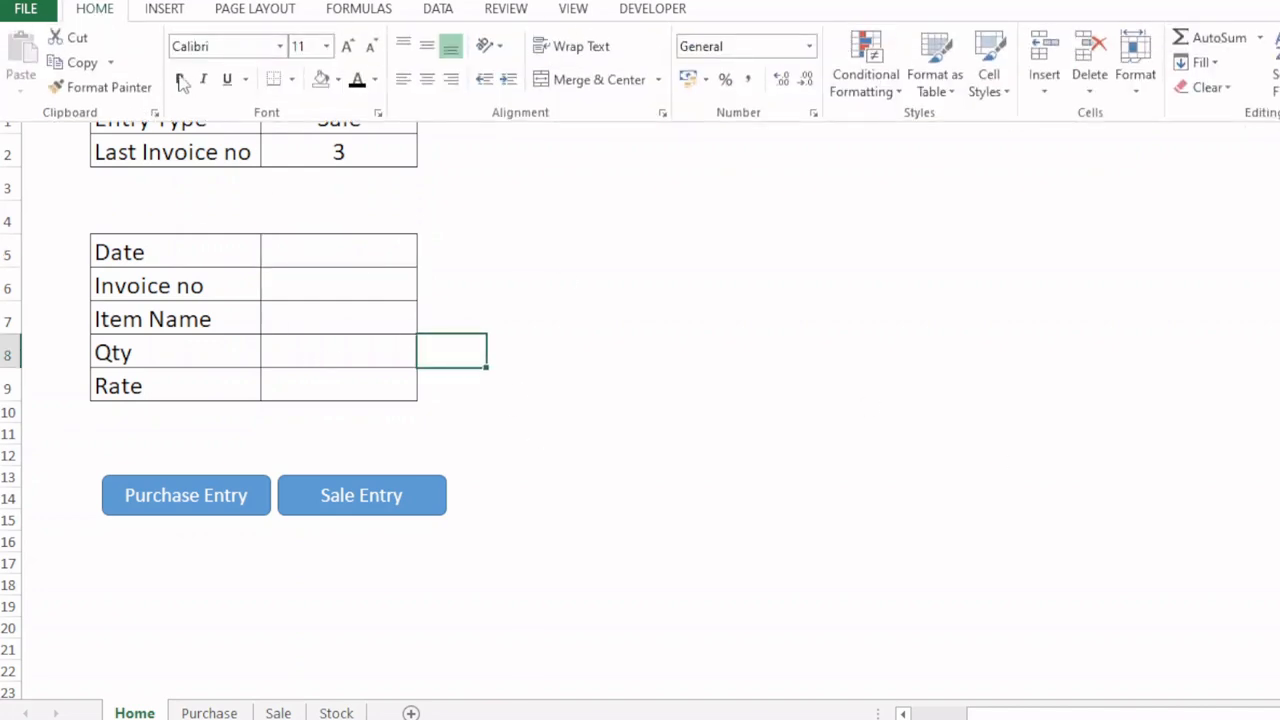
left_click(184, 80)
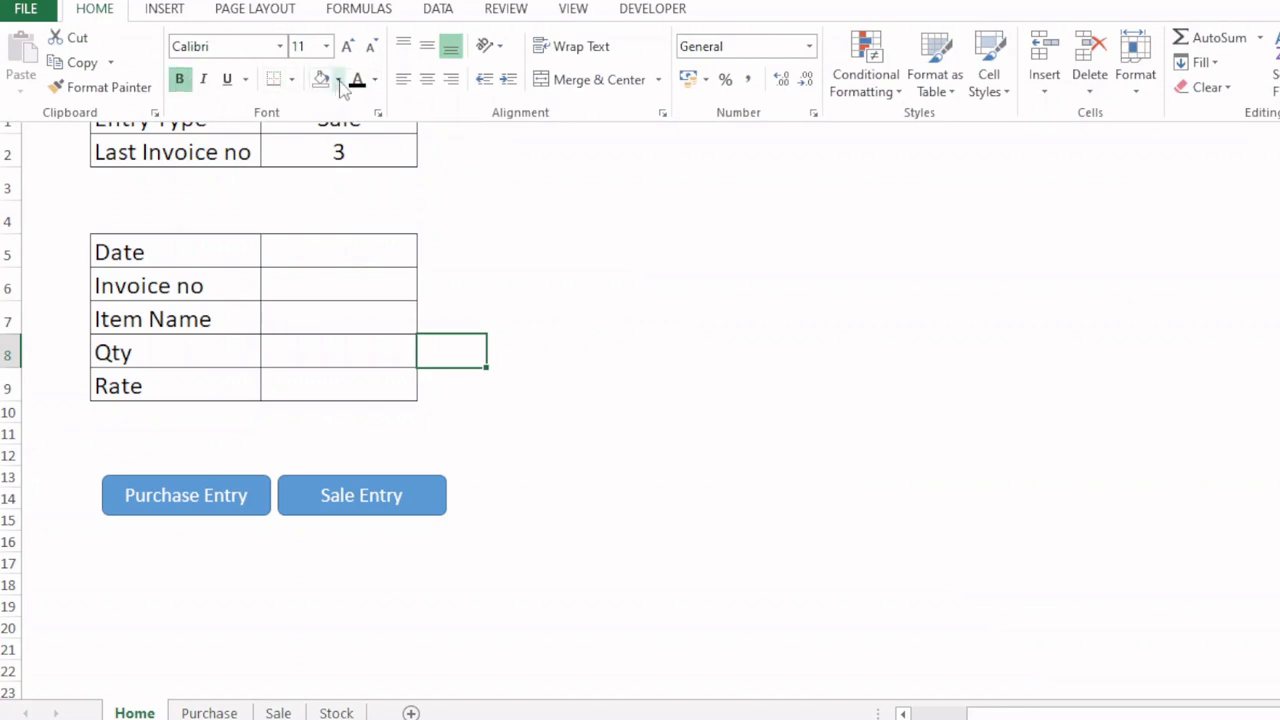
left_click(374, 82)
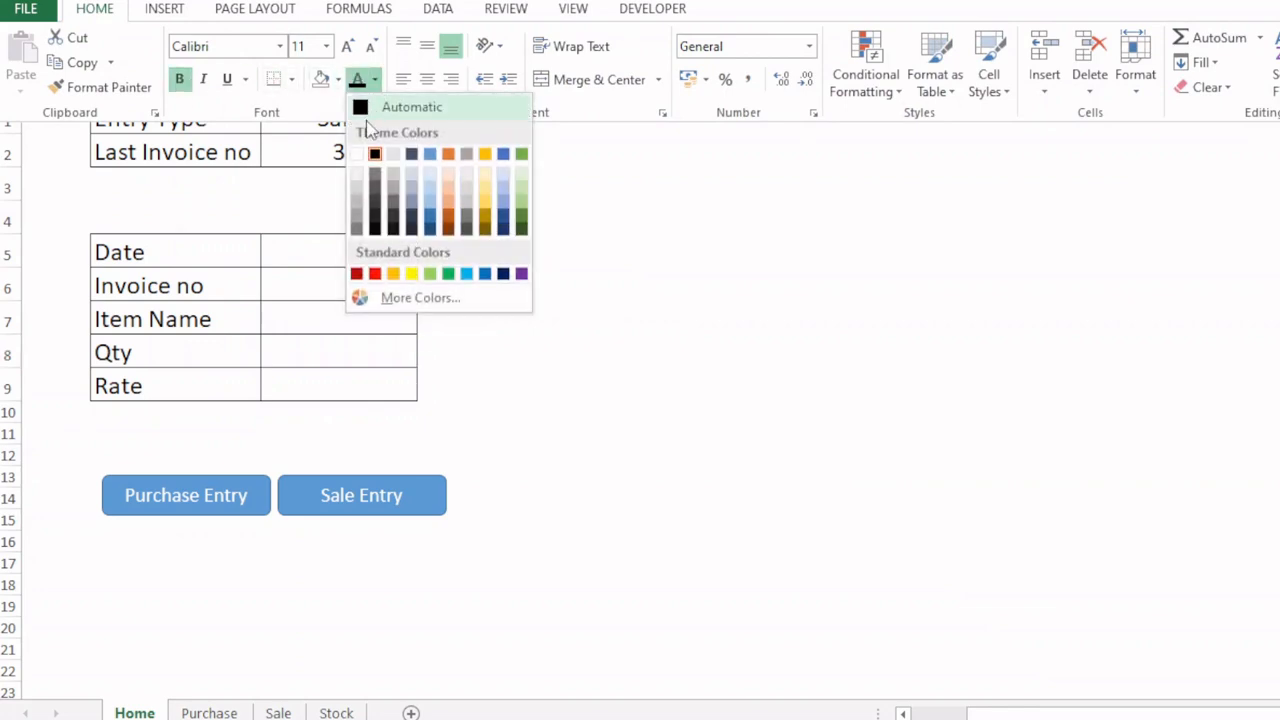
left_click(375, 274)
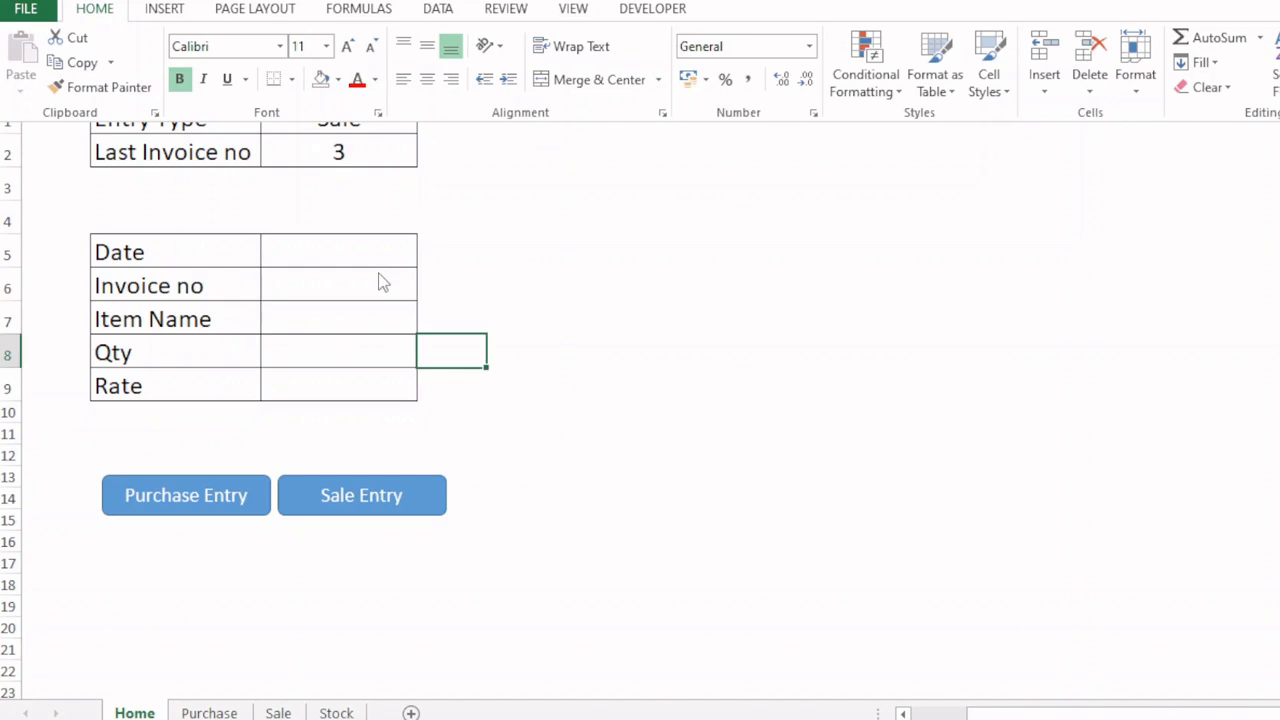
key("ctrl+F1")
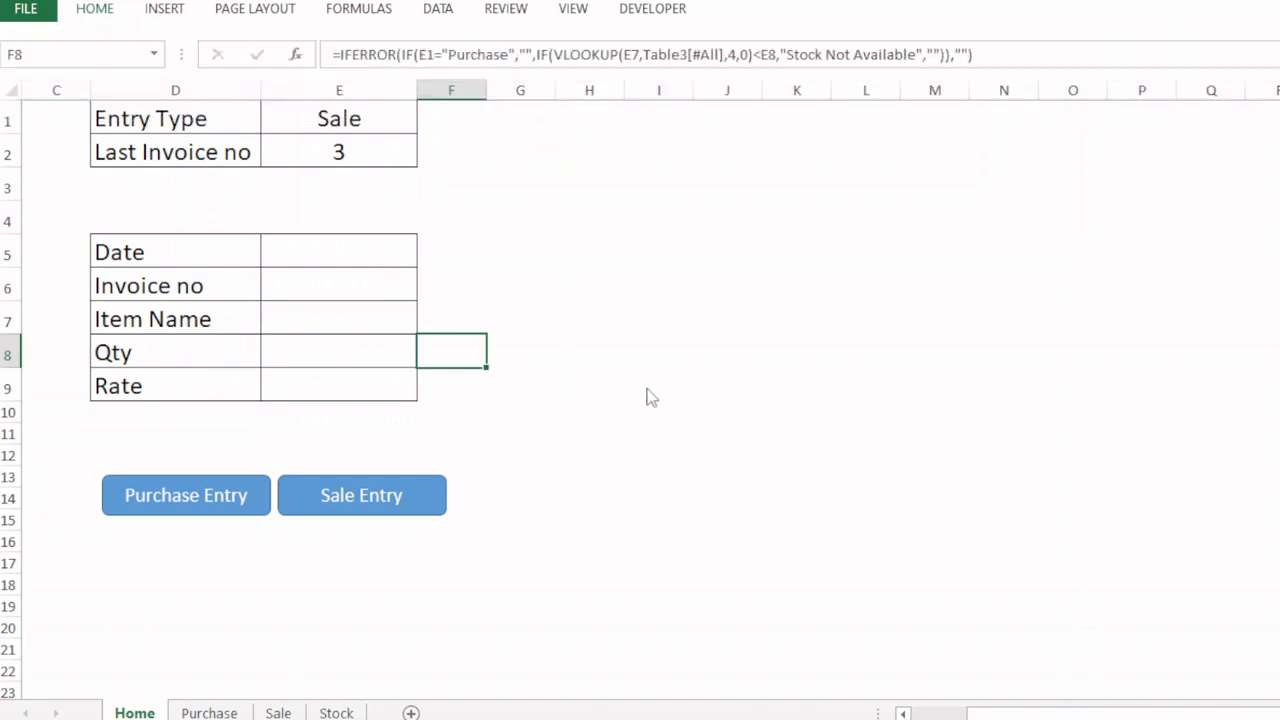
- Fill in a sale entry with date 27-01-2025, invoice no 4 and item name Cumin in E5:E7
left_click(330, 248)
type("27-")
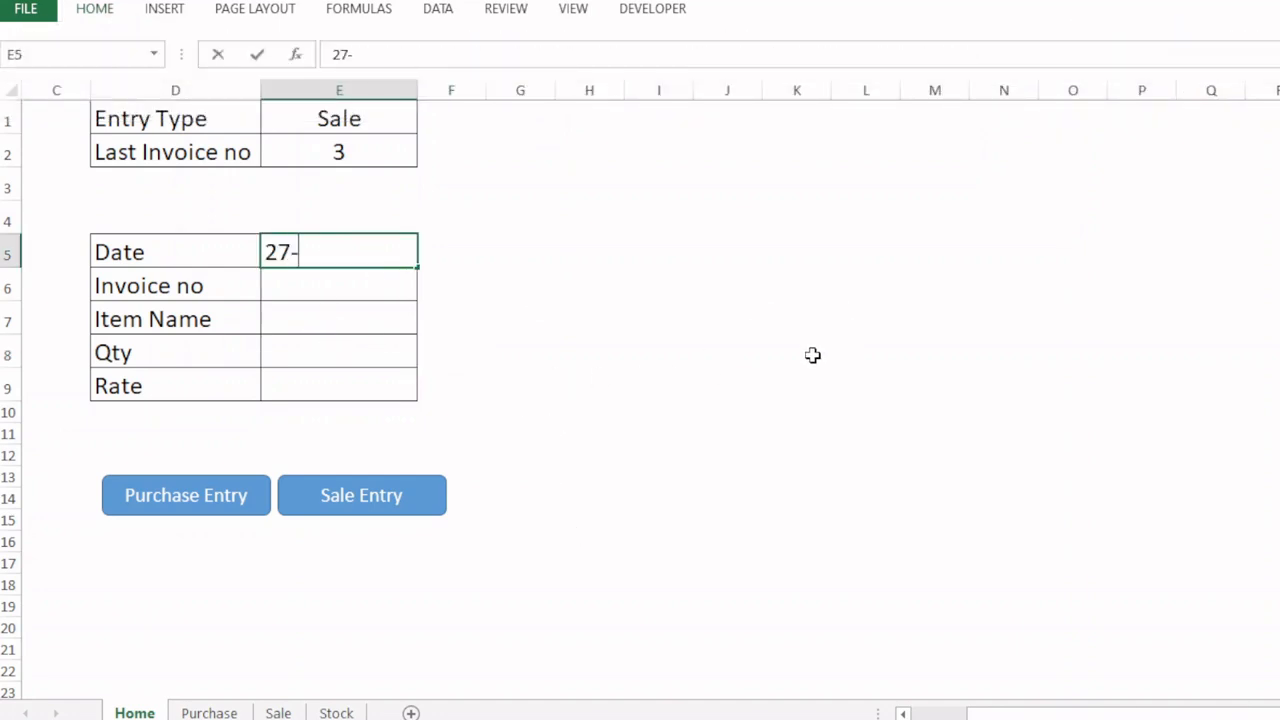
type("01-2025")
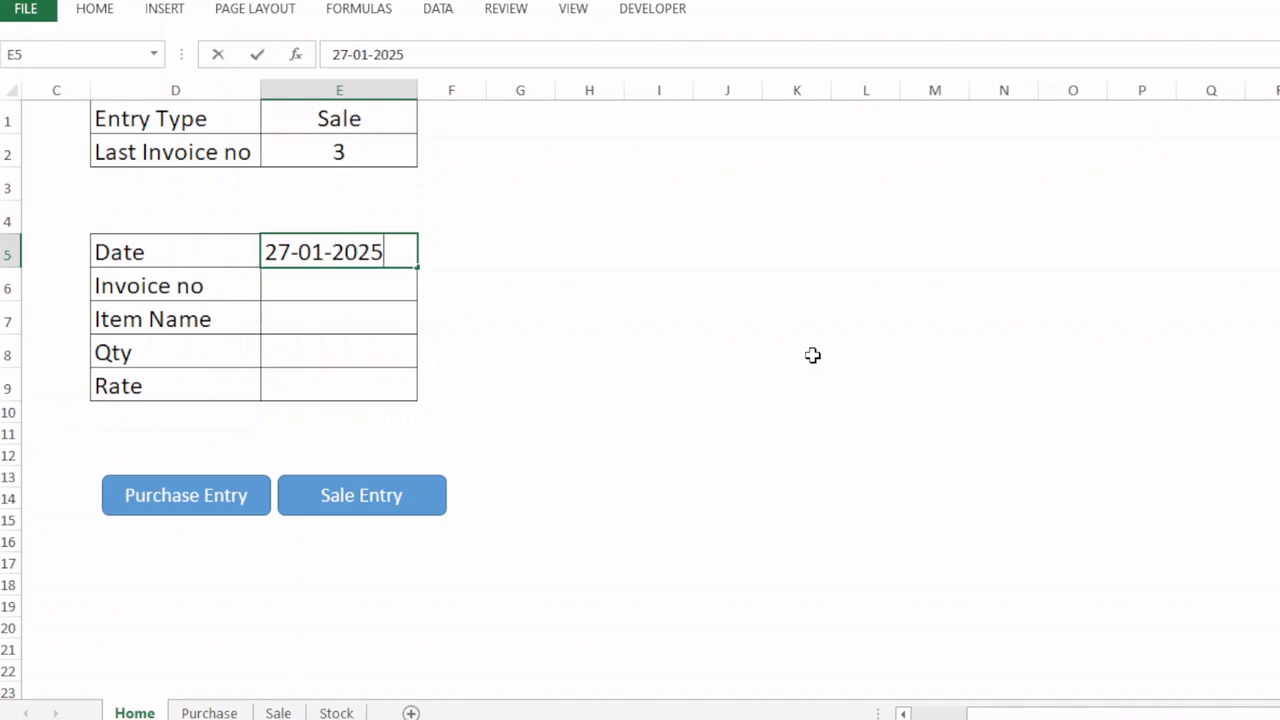
key("Return")
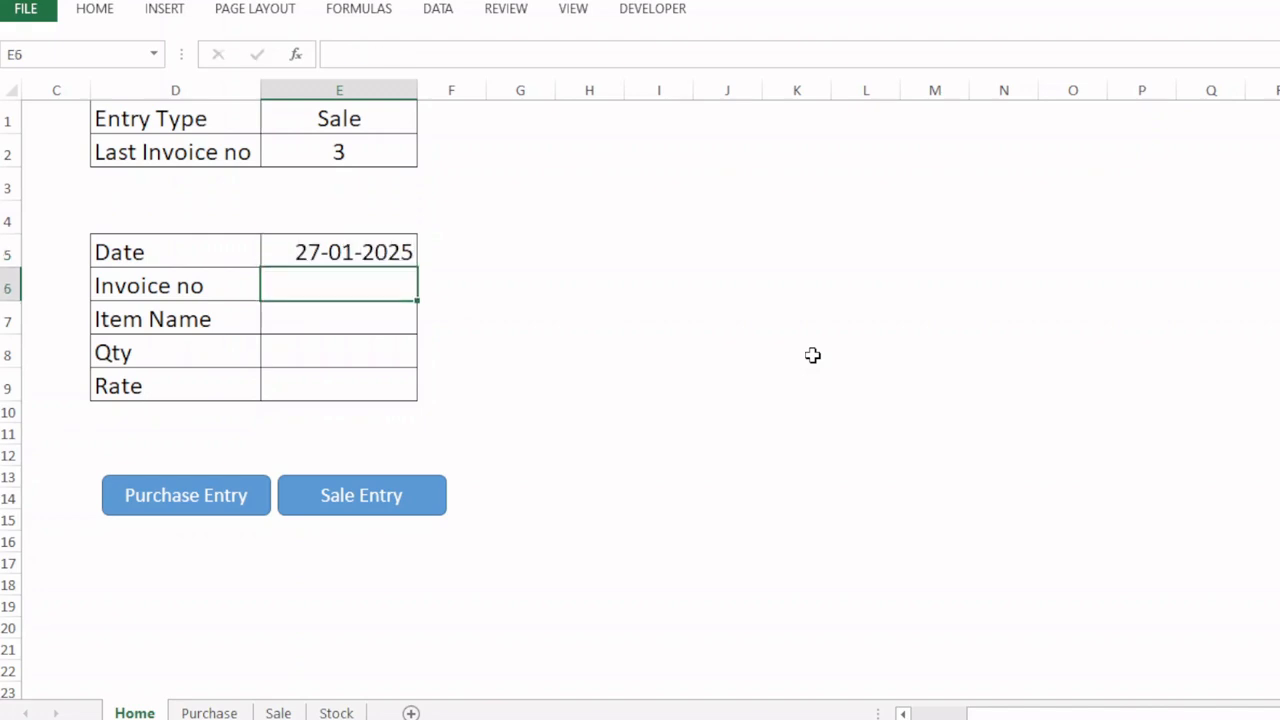
type("4")
key("Return")
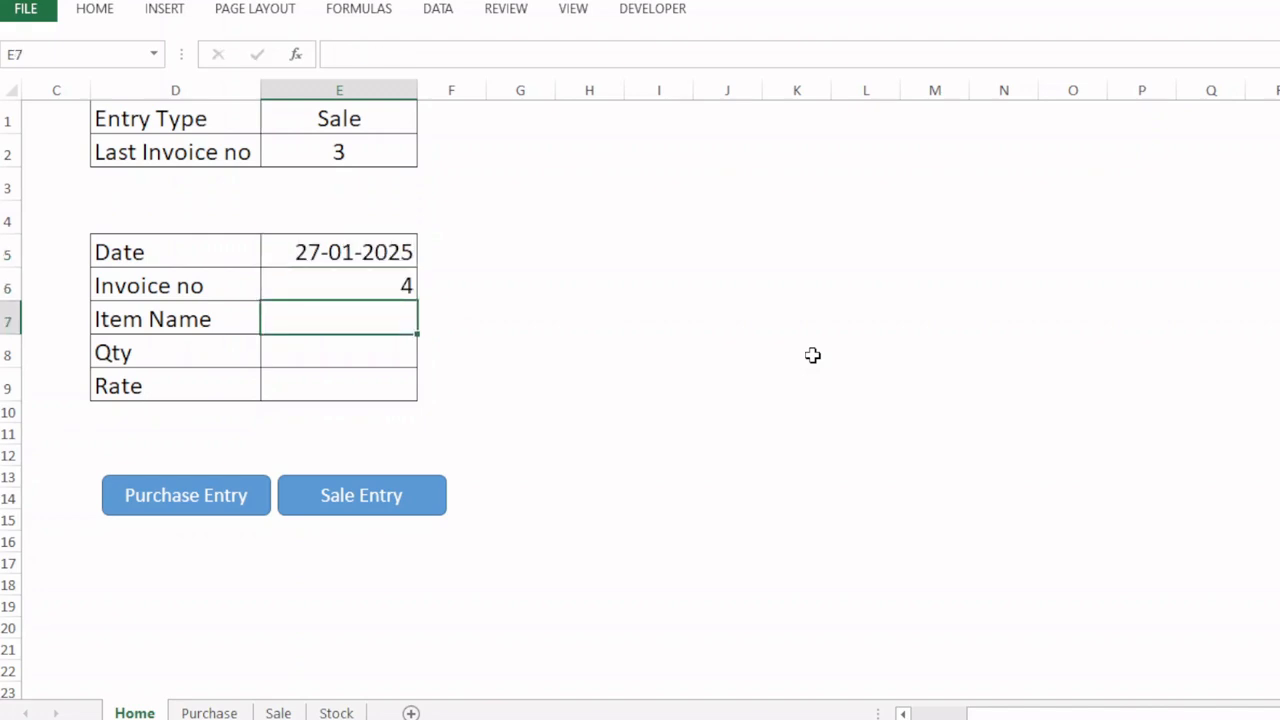
type("Cumin")
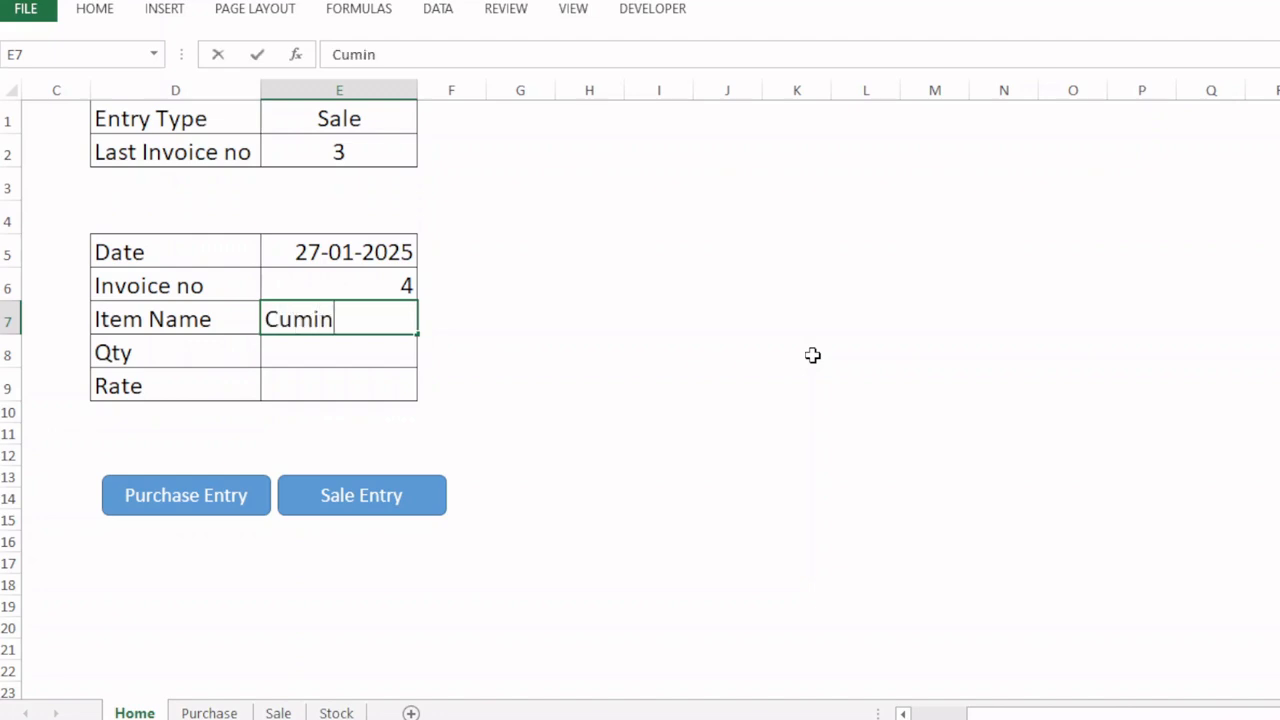
key("Return")
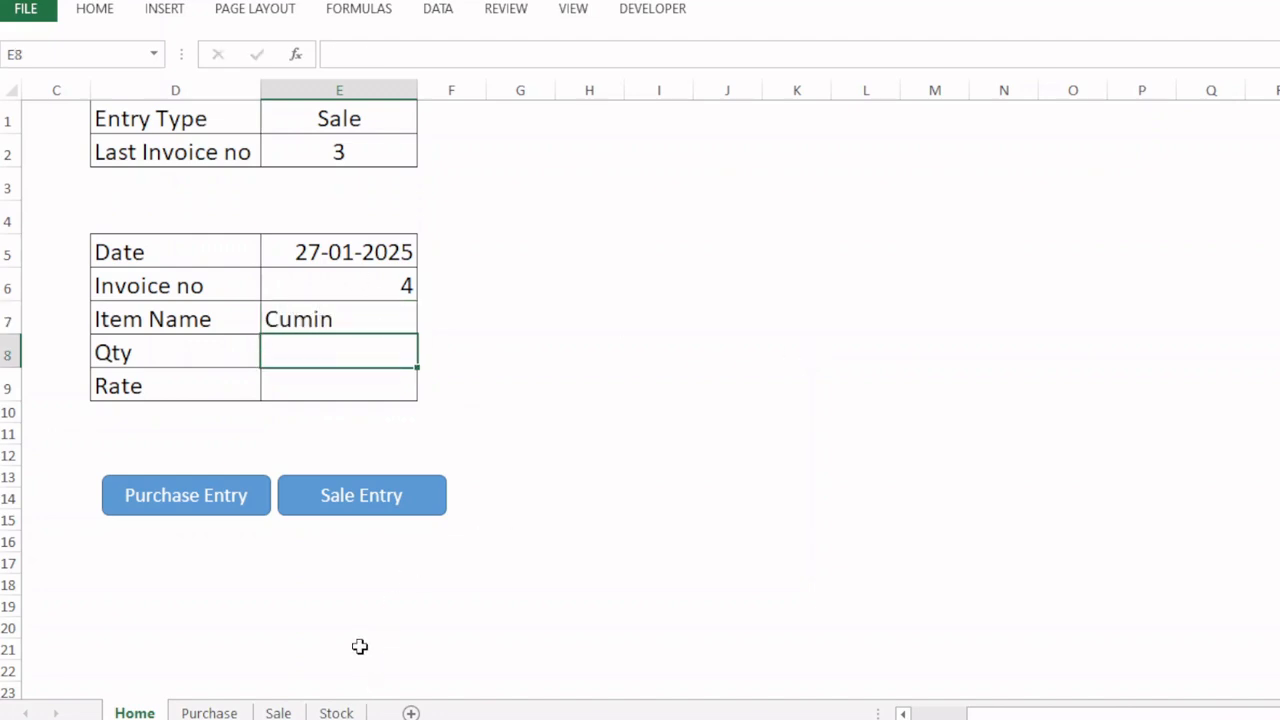
- Check Cumin's balance on the Stock sheet and enter 601 as the Qty in E8 on the Home sheet
left_click(336, 712)
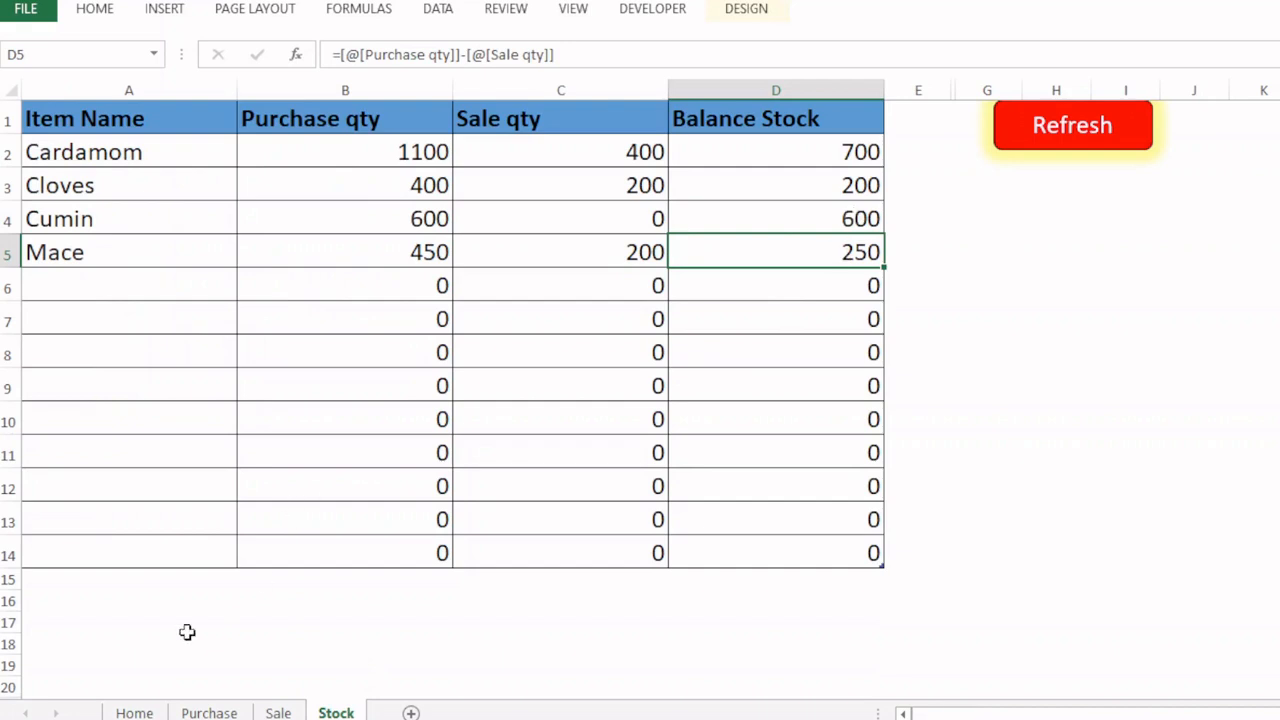
left_click(134, 712)
type("601")
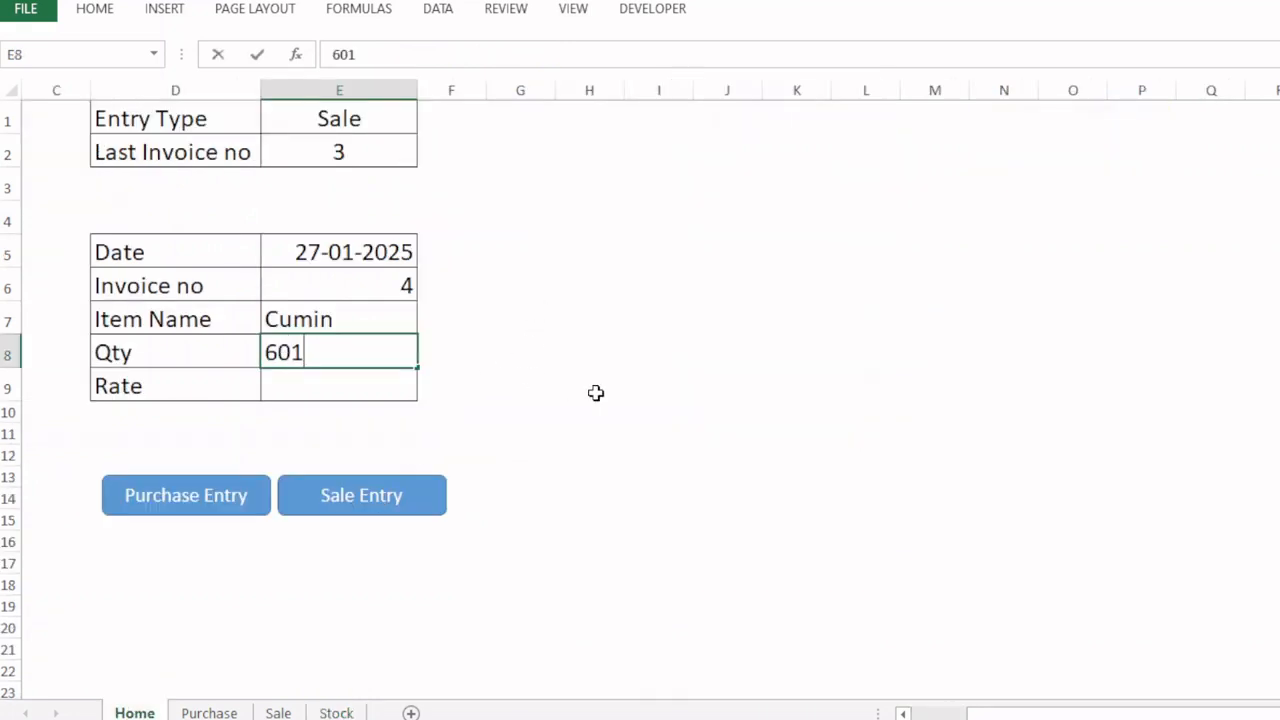
key("Return")
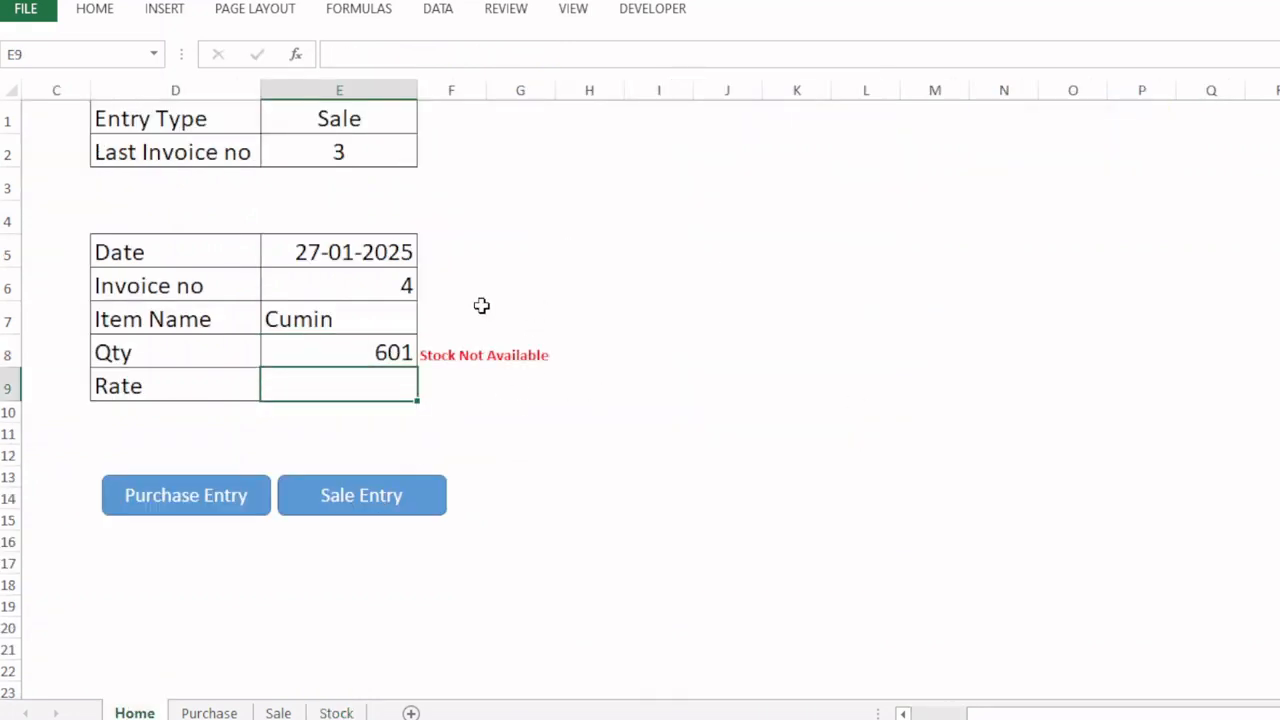
- Enlarge the font of the stock warning in F8 by three size steps
left_click(460, 355)
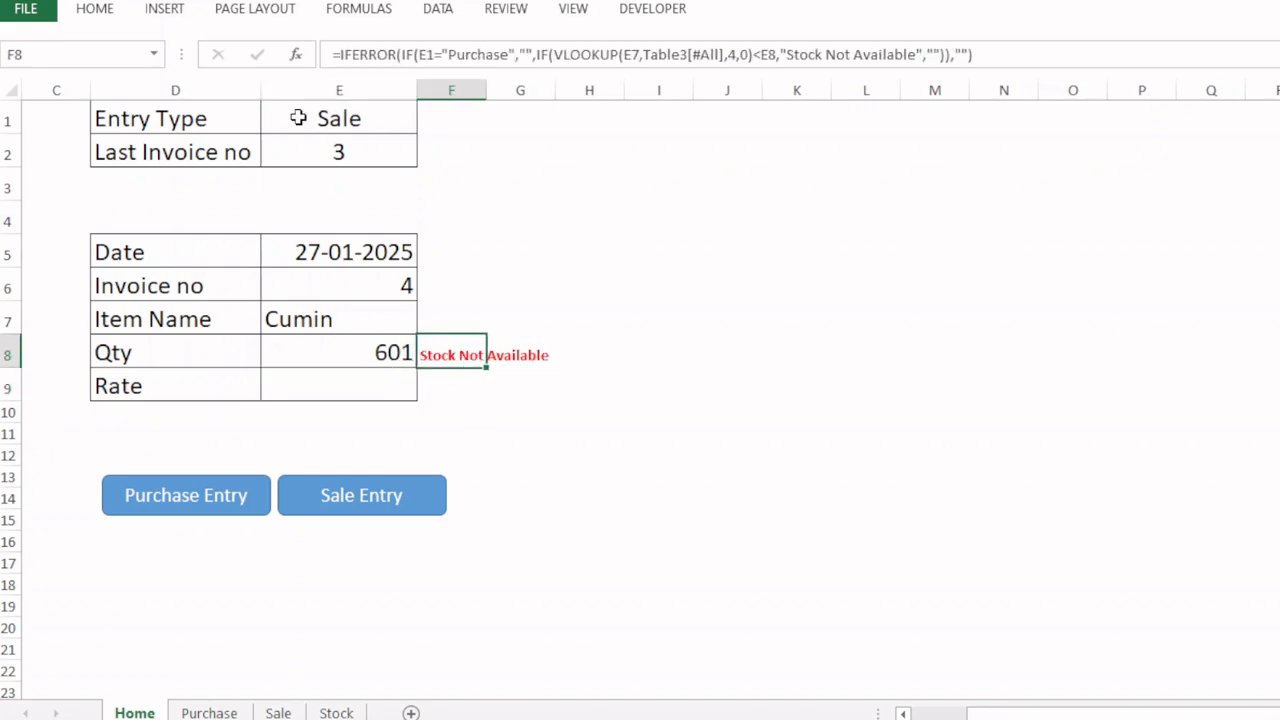
left_click(95, 12)
left_click(347, 47)
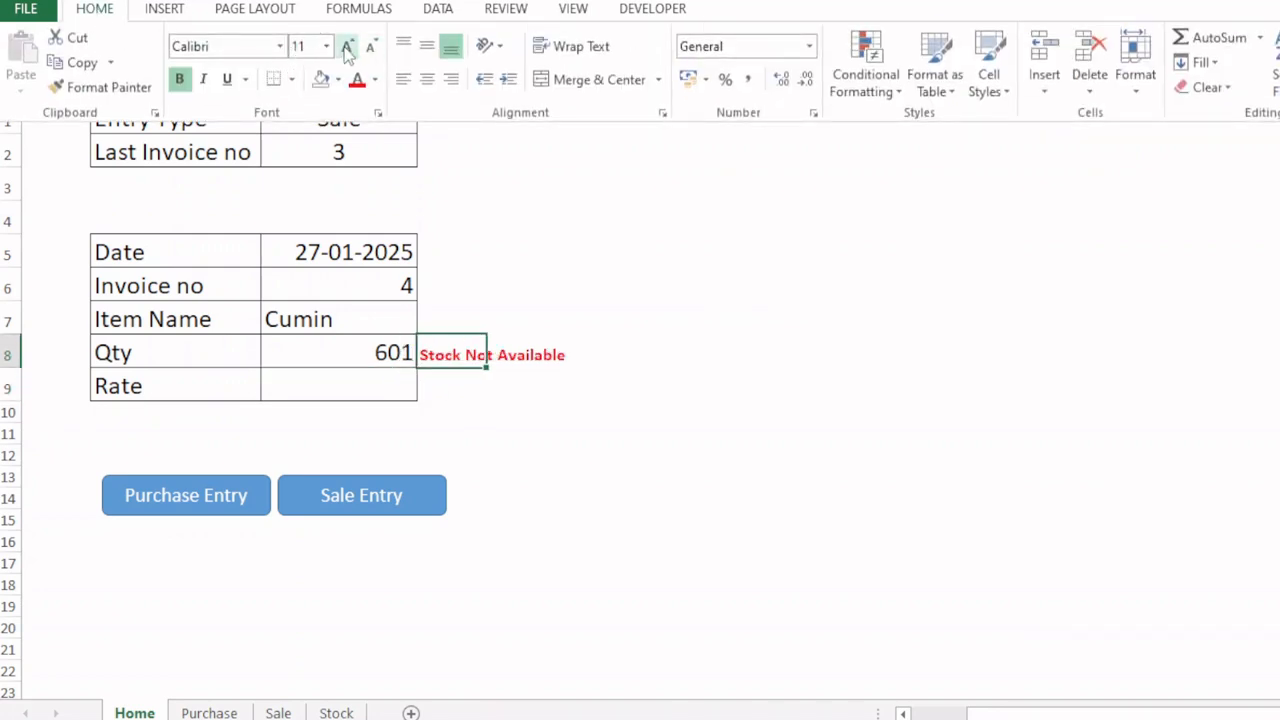
left_click(347, 47)
left_click(347, 47)
left_click(610, 392)
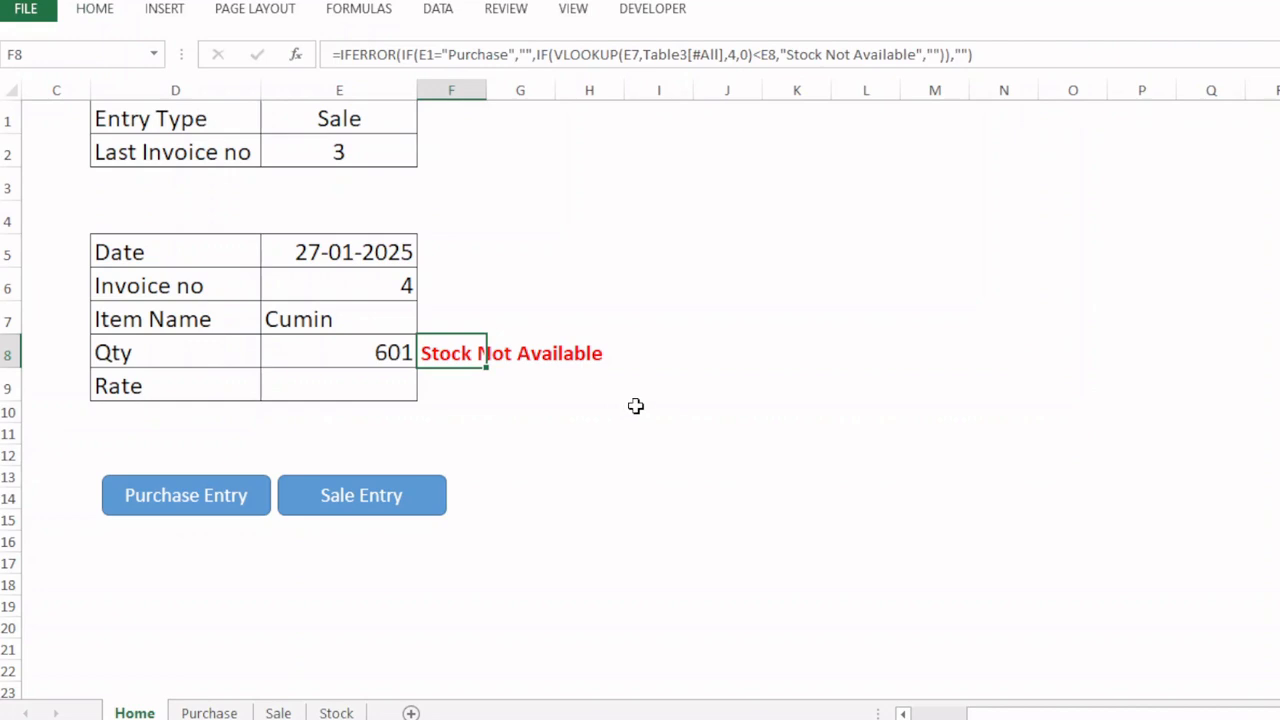
left_click(595, 430)
- Change the Qty in E8 to 600 to test the stock warning
left_click(372, 352)
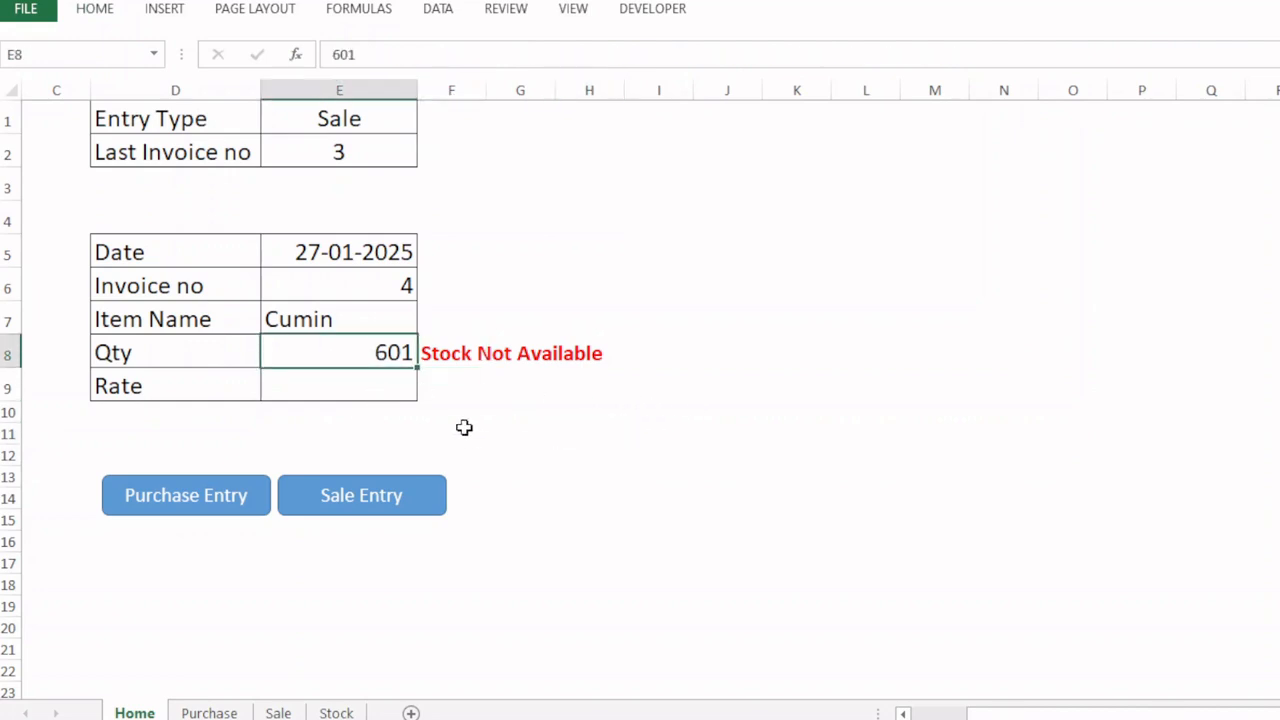
key("F2")
key("BackSpace")
type("0")
key("Return")
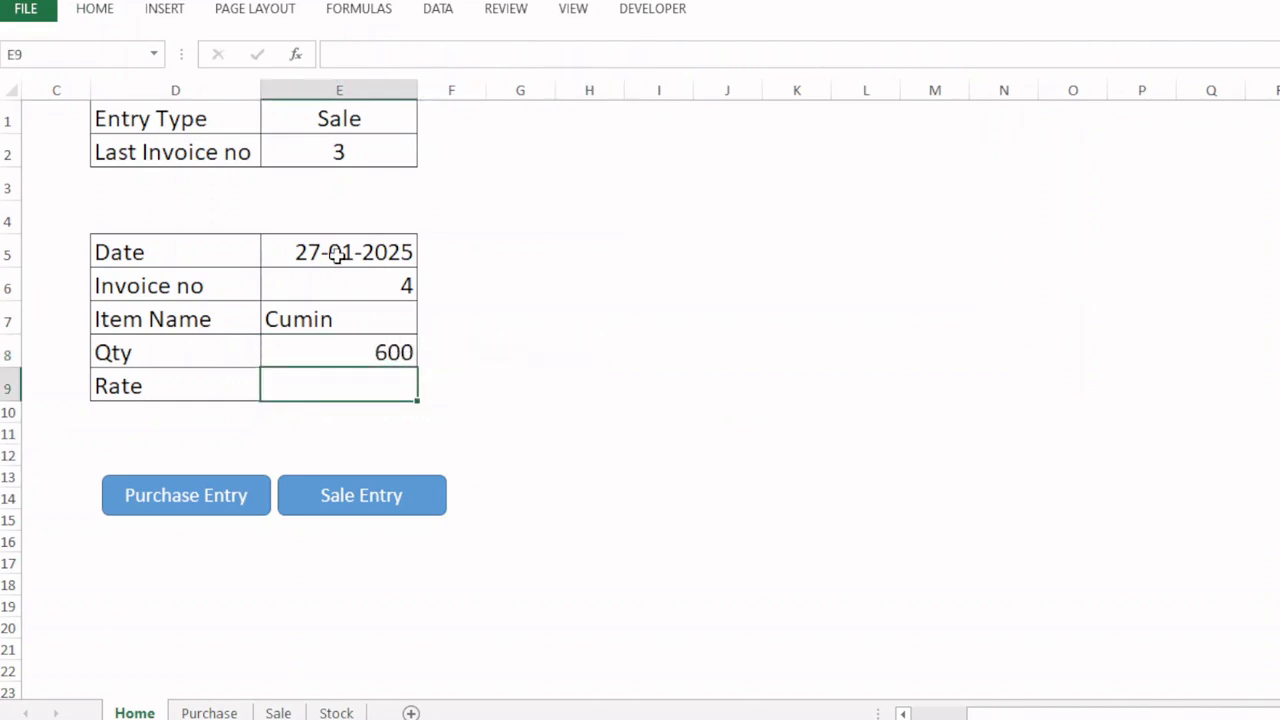
- Change the Qty in E8 to 650 to test the stock warning with a larger quantity
left_click(380, 352)
key("F2")
key("BackSpace")
key("BackSpace")
type("50")
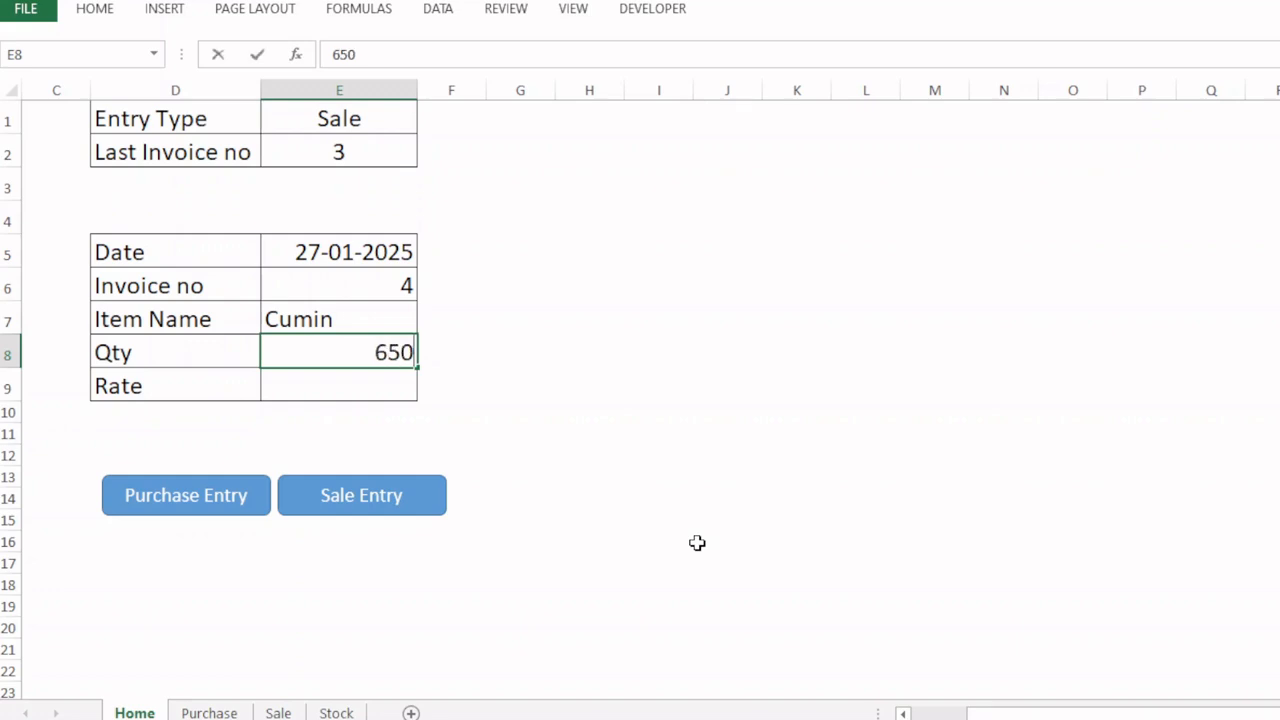
key("Return")
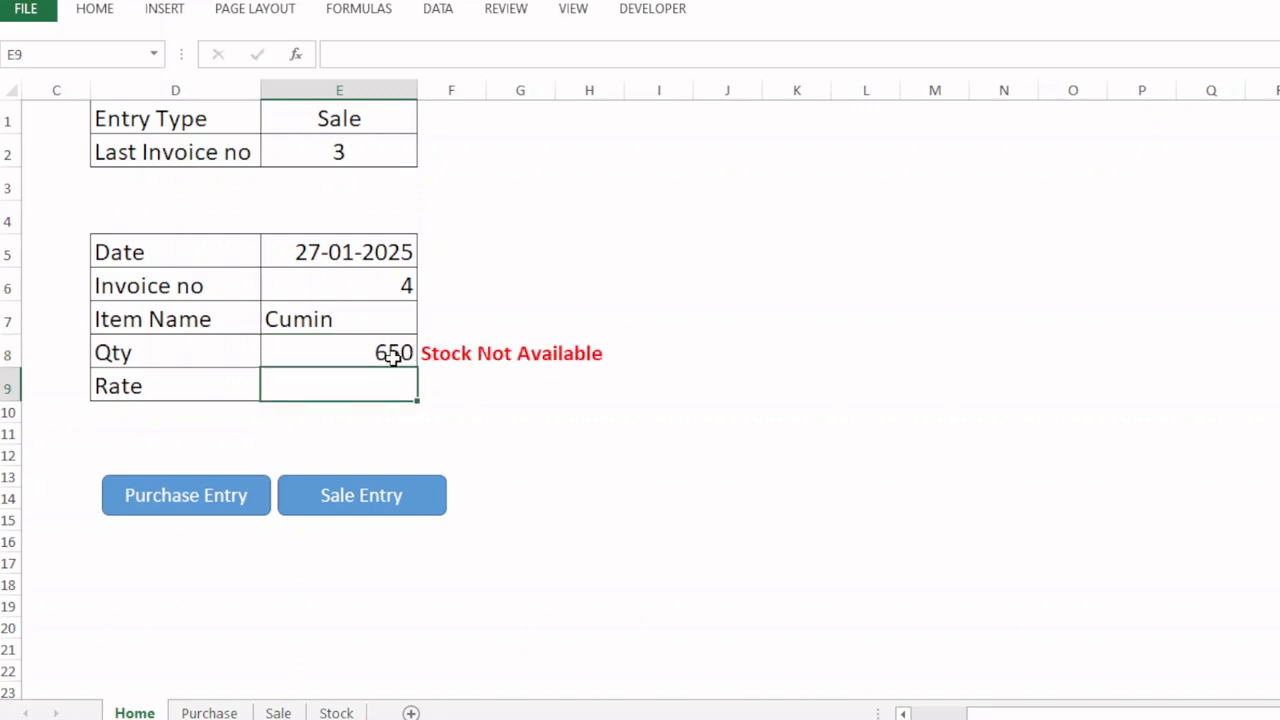
- Switch the Entry Type in E1 to Purchase to test the warning and set it back to Sale
left_click(390, 126)
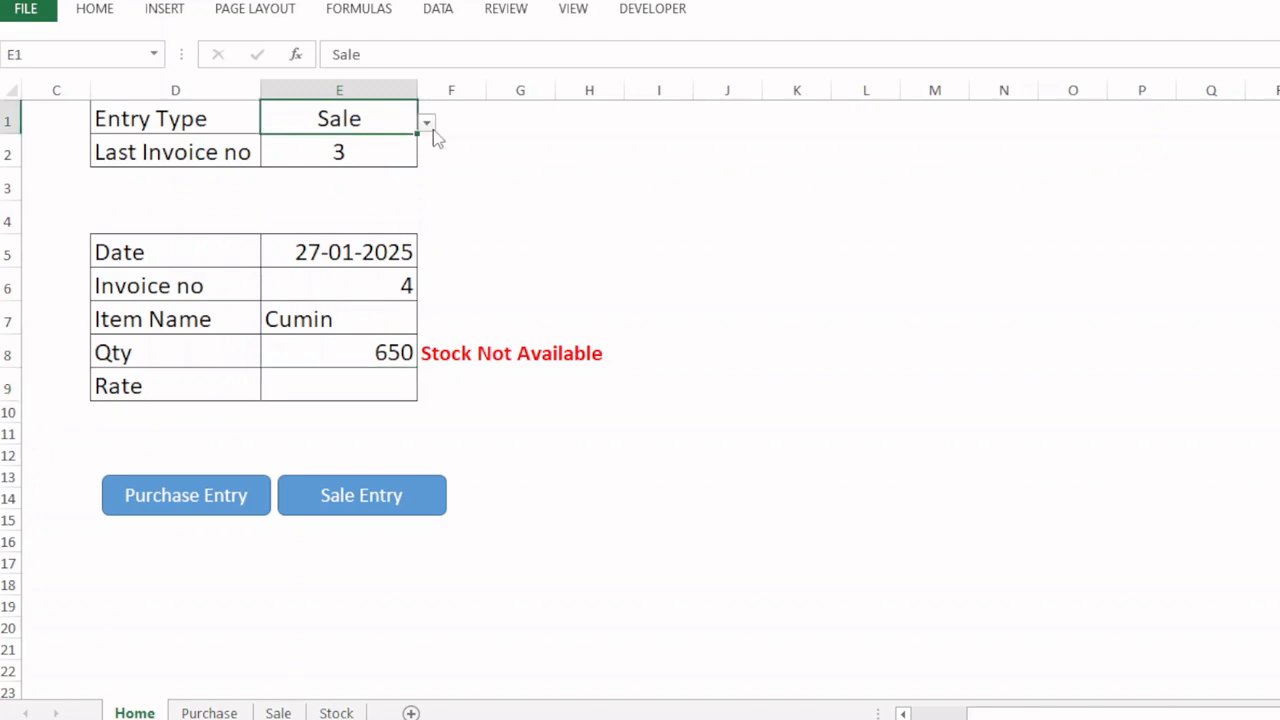
left_click(426, 122)
left_click(355, 141)
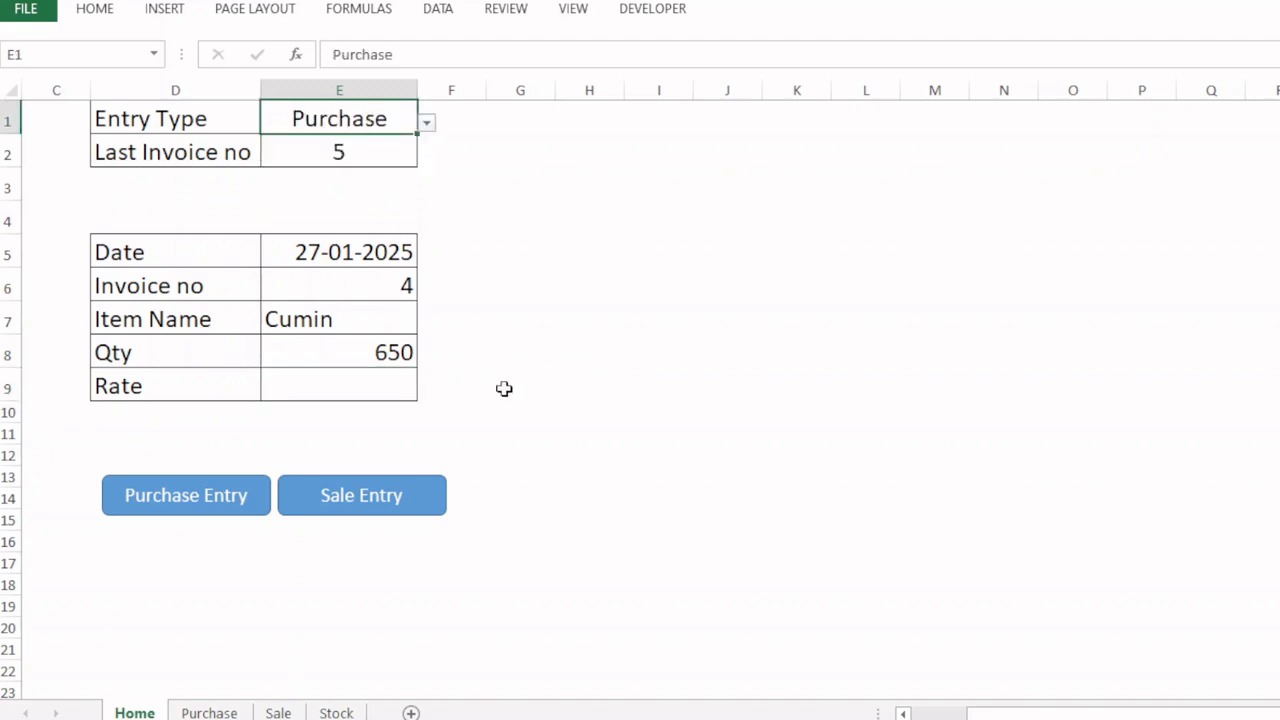
left_click(427, 128)
left_click(360, 156)
- Enter 500 as the Qty and 790 as the Rate for Cumin, and record it with the Sale Entry macro
left_click(391, 340)
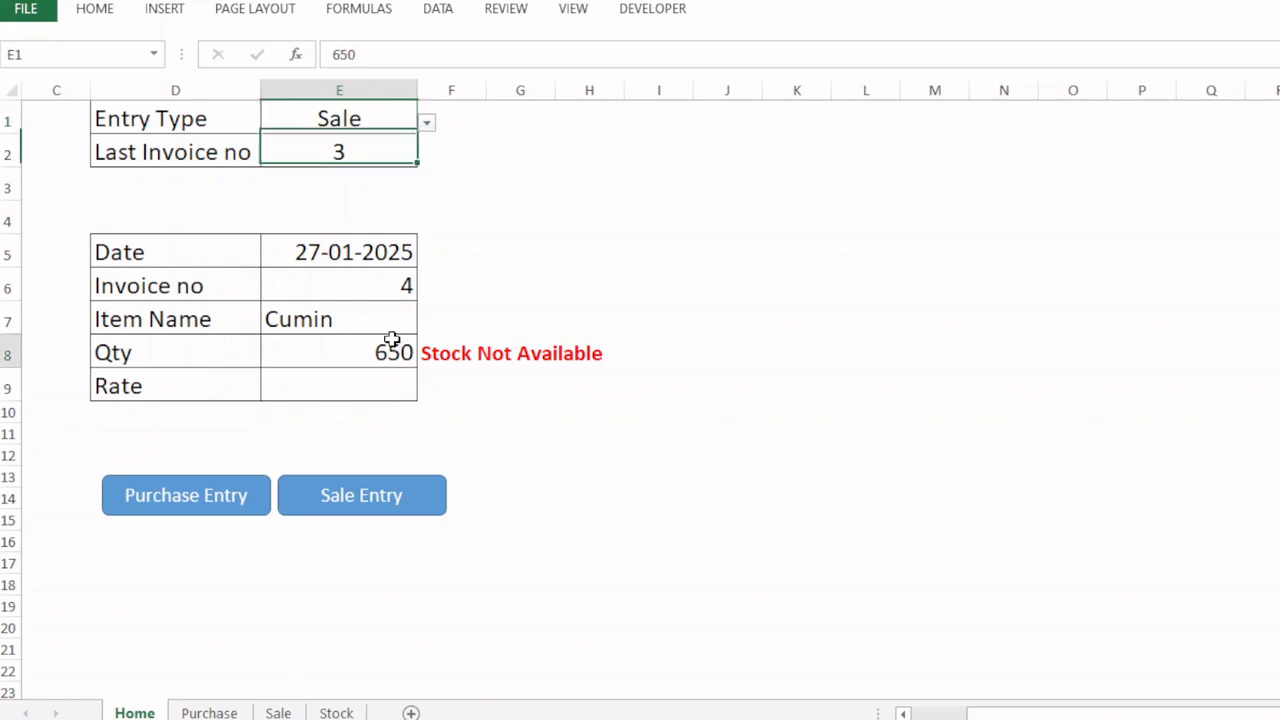
type("500")
key("Return")
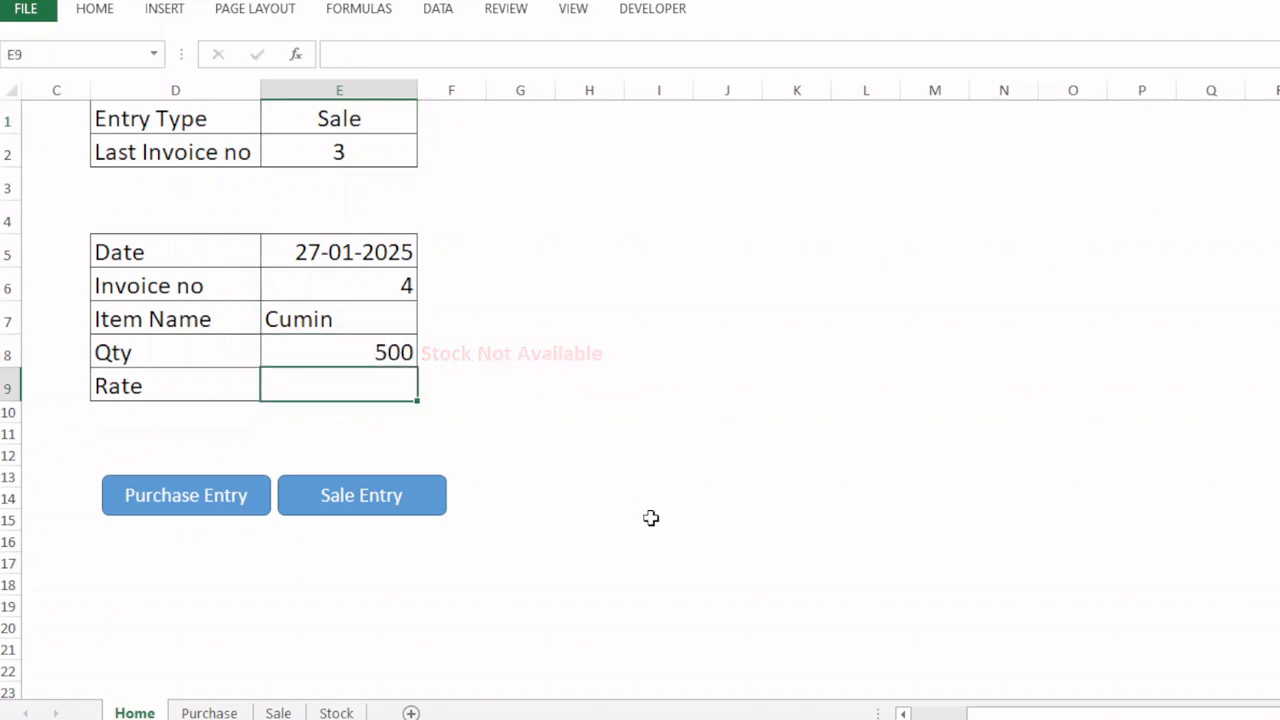
type("790")
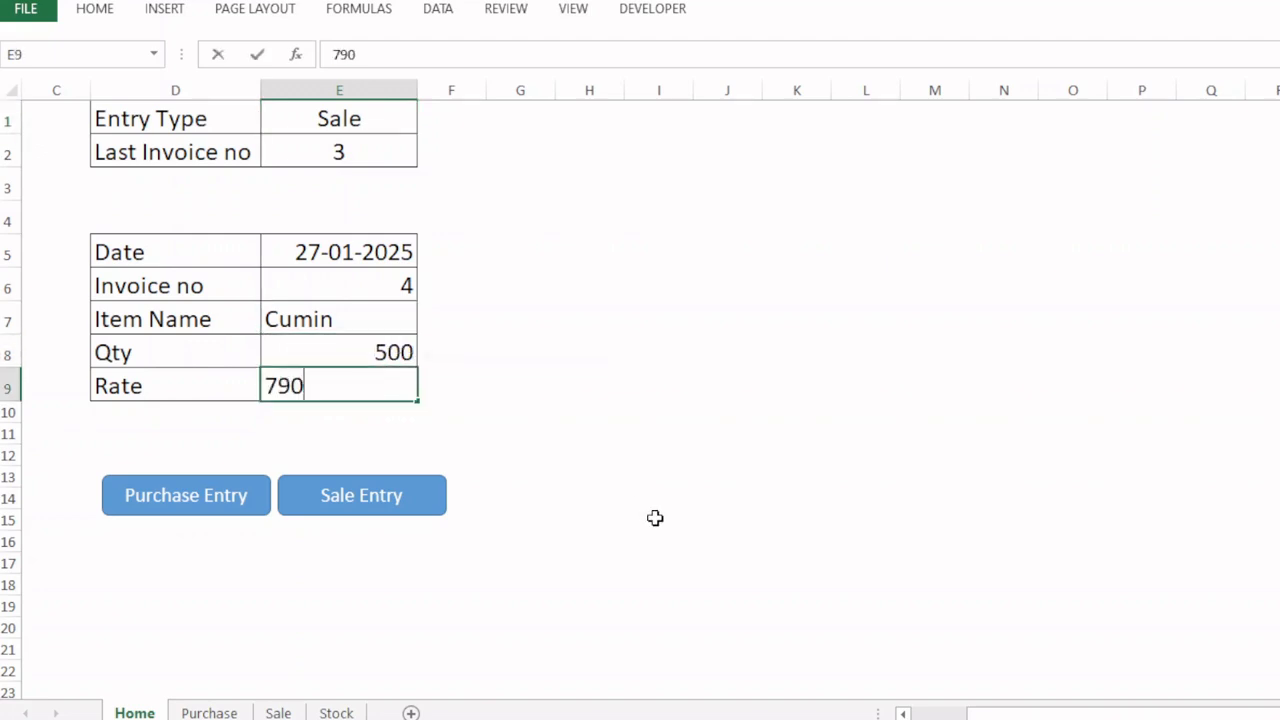
key("Return")
left_click(390, 508)
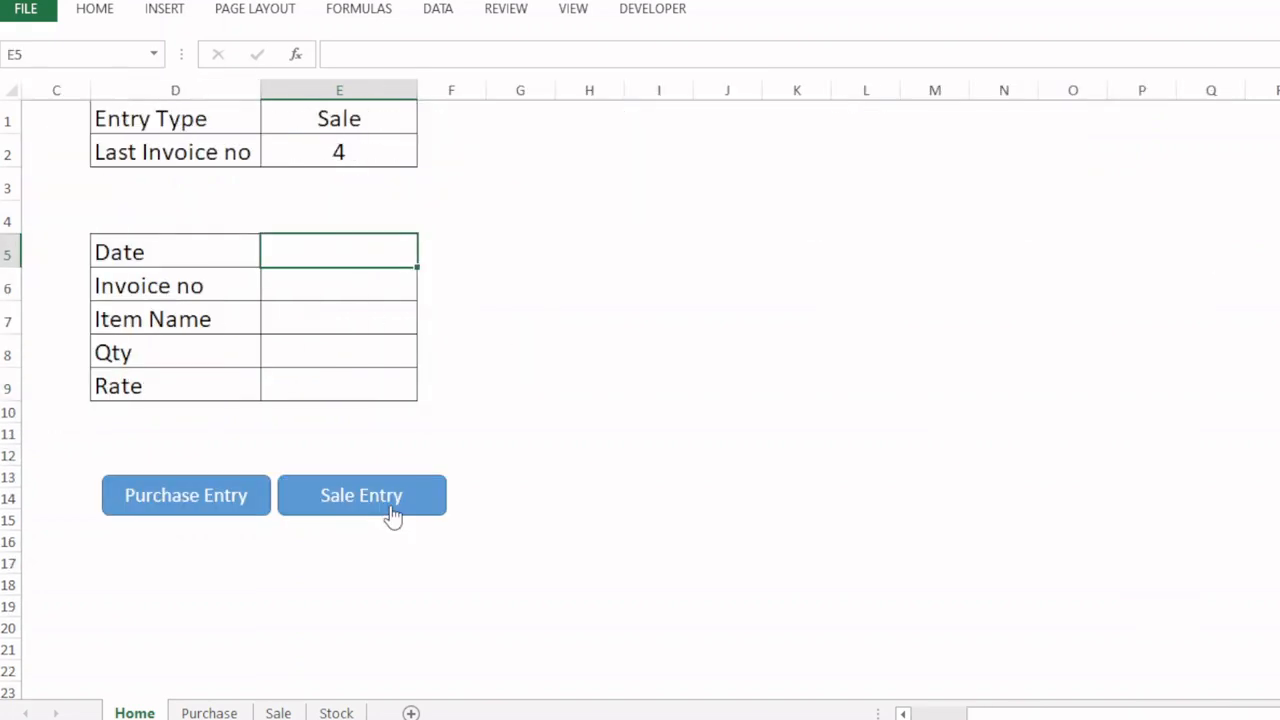
- Check the new Cumin invoice on the Sale sheet and its balance on the Stock sheet, ending on the Home sheet
left_click(284, 713)
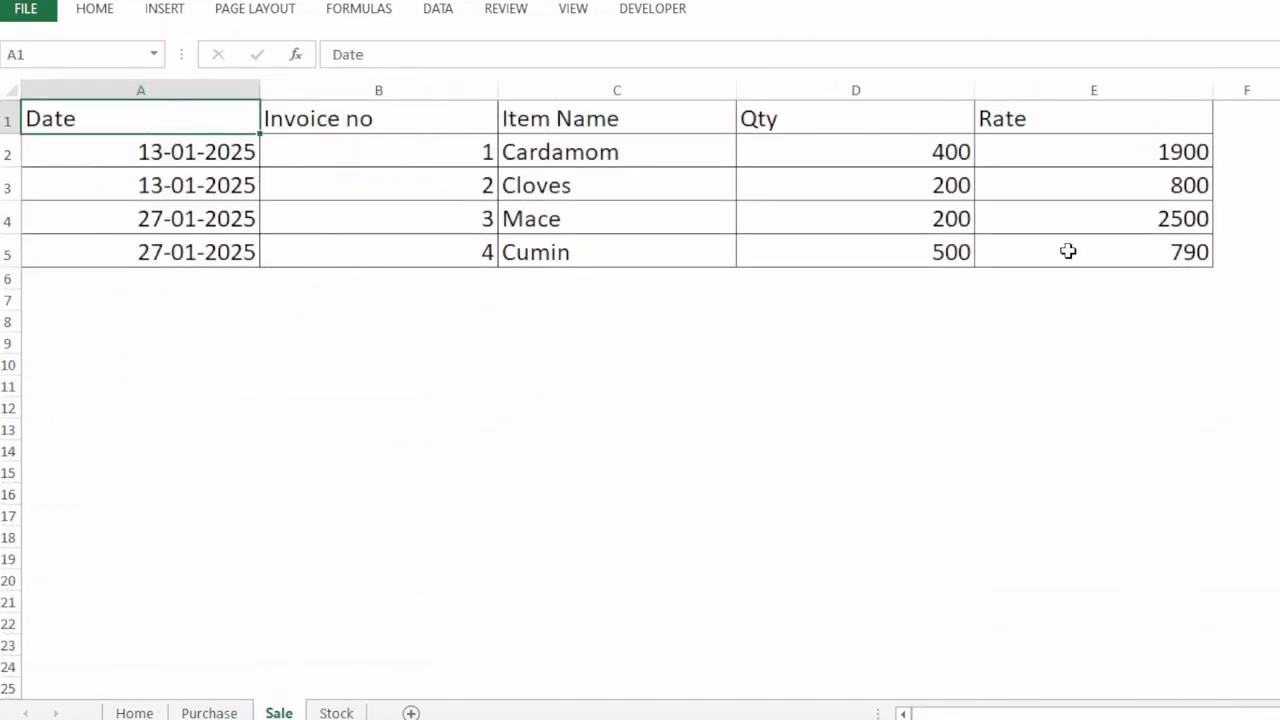
left_click(336, 713)
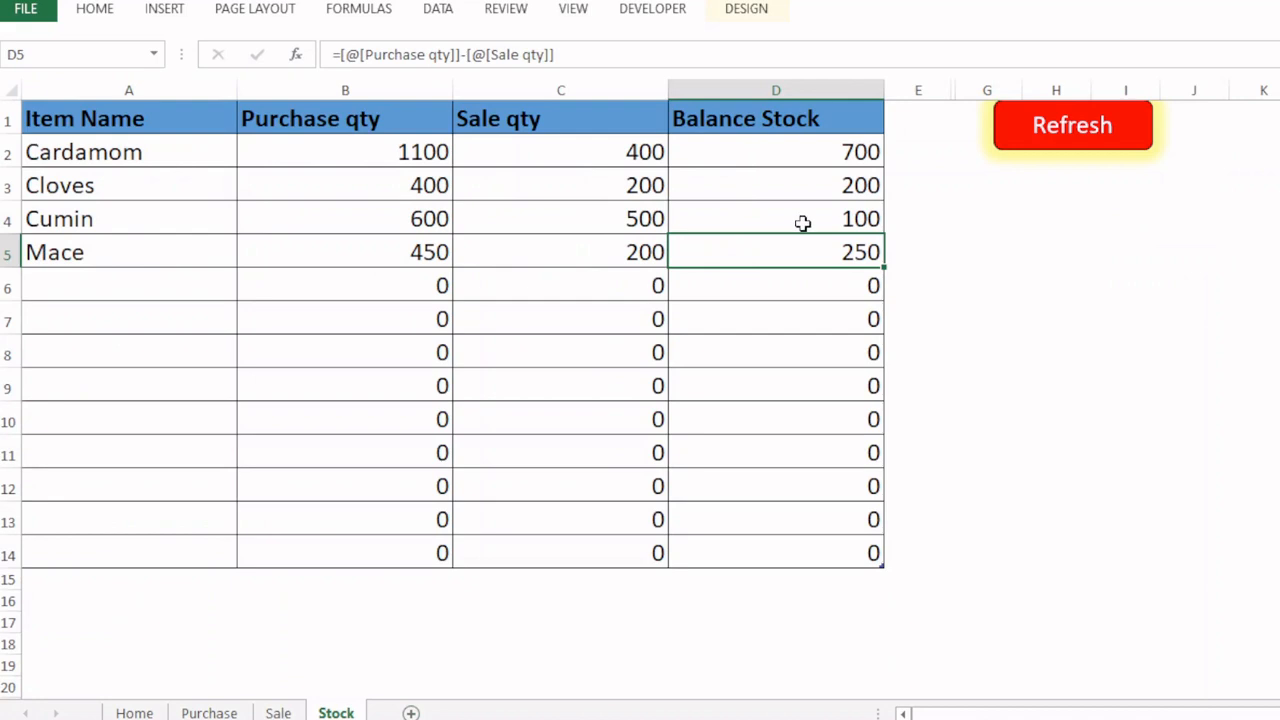
left_click(134, 713)
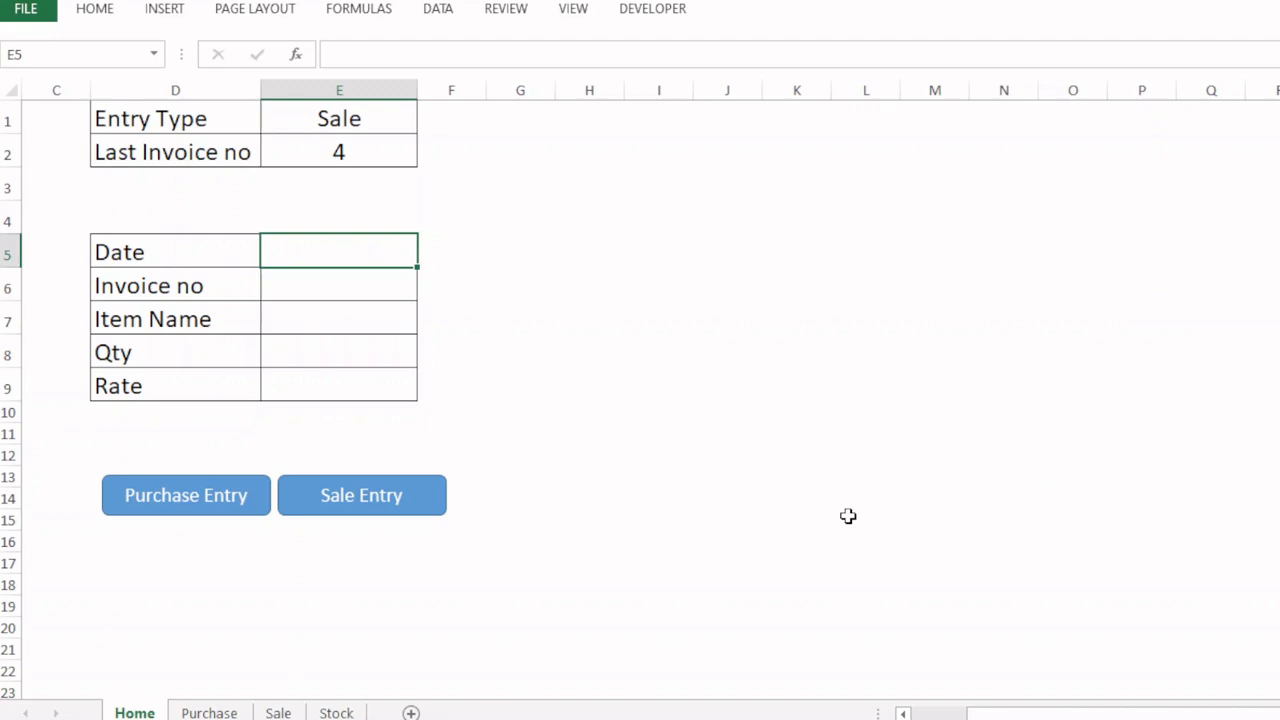
- Draw a rounded rectangle about 2.91 cm wide and 0.79 cm high across columns I to K in rows 2–3, labelled Home
left_click(165, 10)
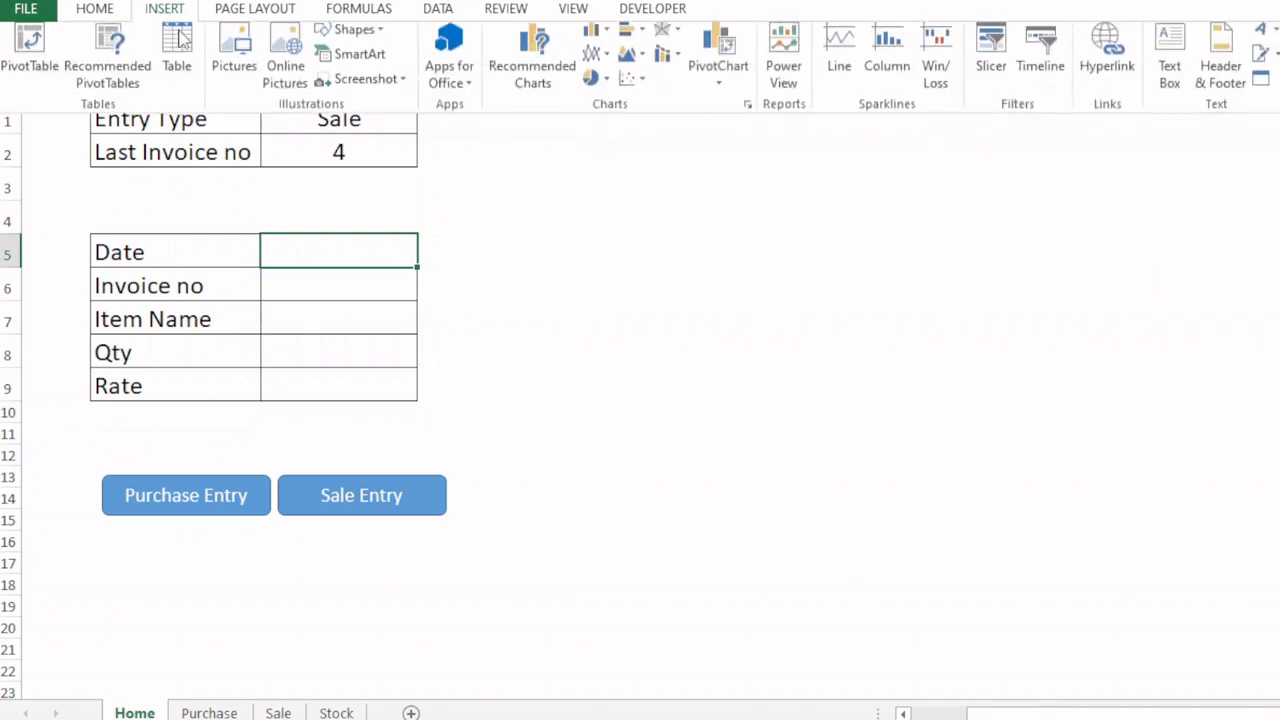
left_click(385, 42)
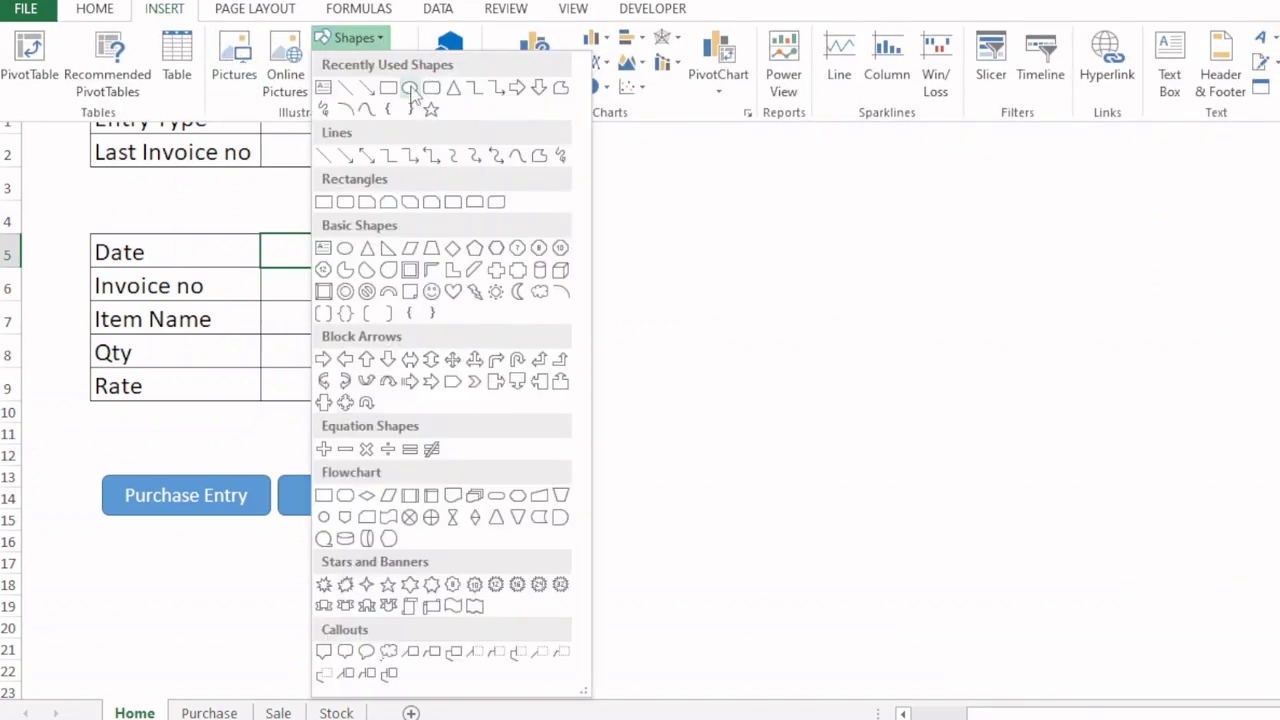
left_click(431, 89)
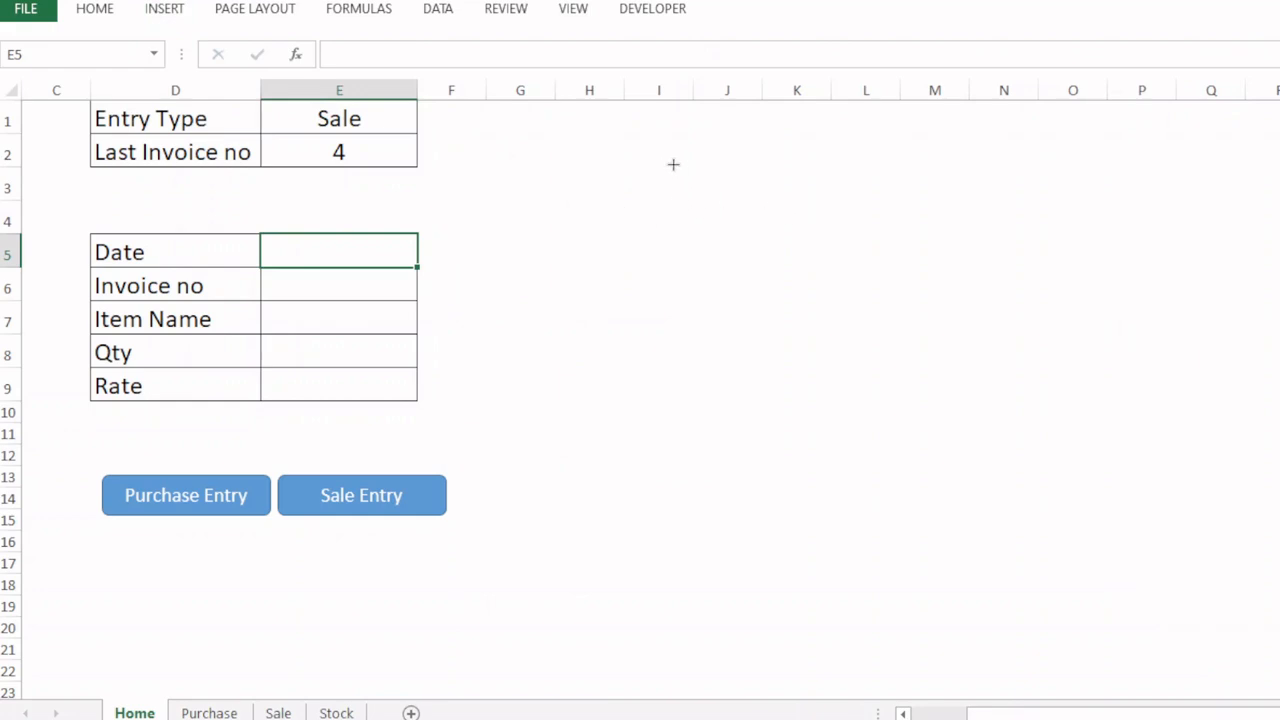
left_click_drag(673, 164, 792, 197)
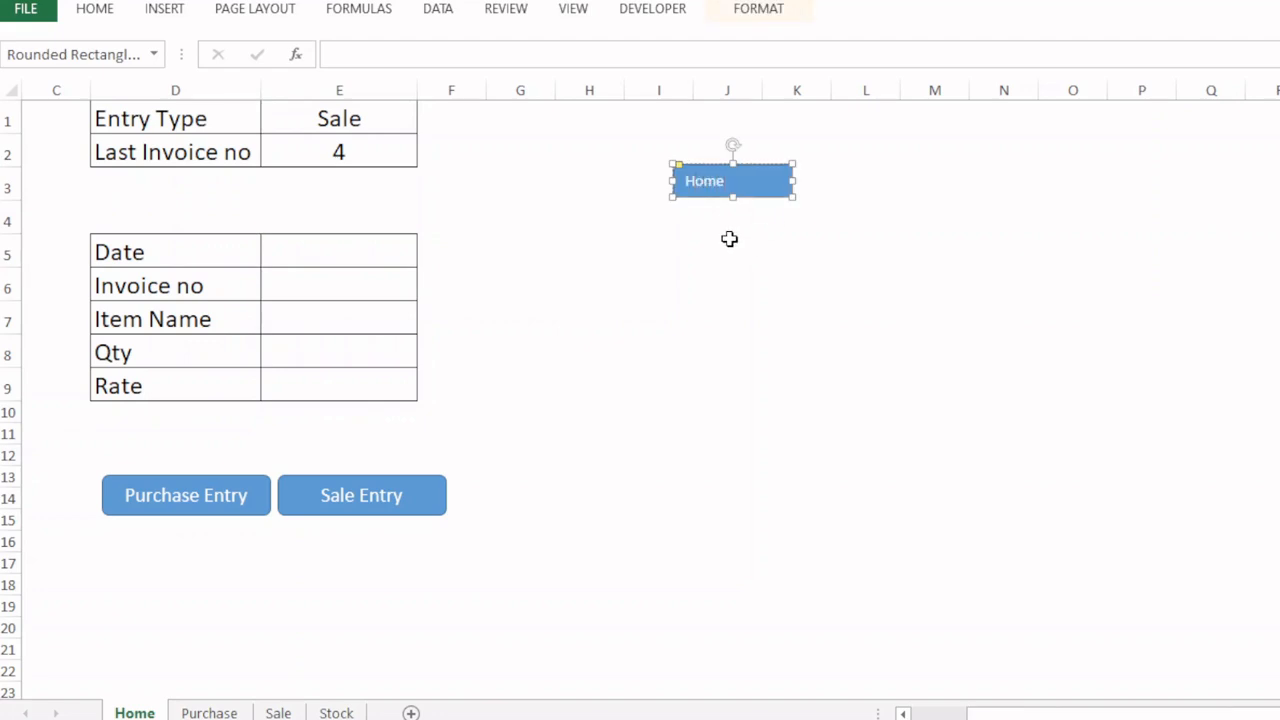
- Enlarge the Home label to font size 12 and centre it horizontally and vertically in the shape
key("ctrl+a")
key("ctrl+shift+period")
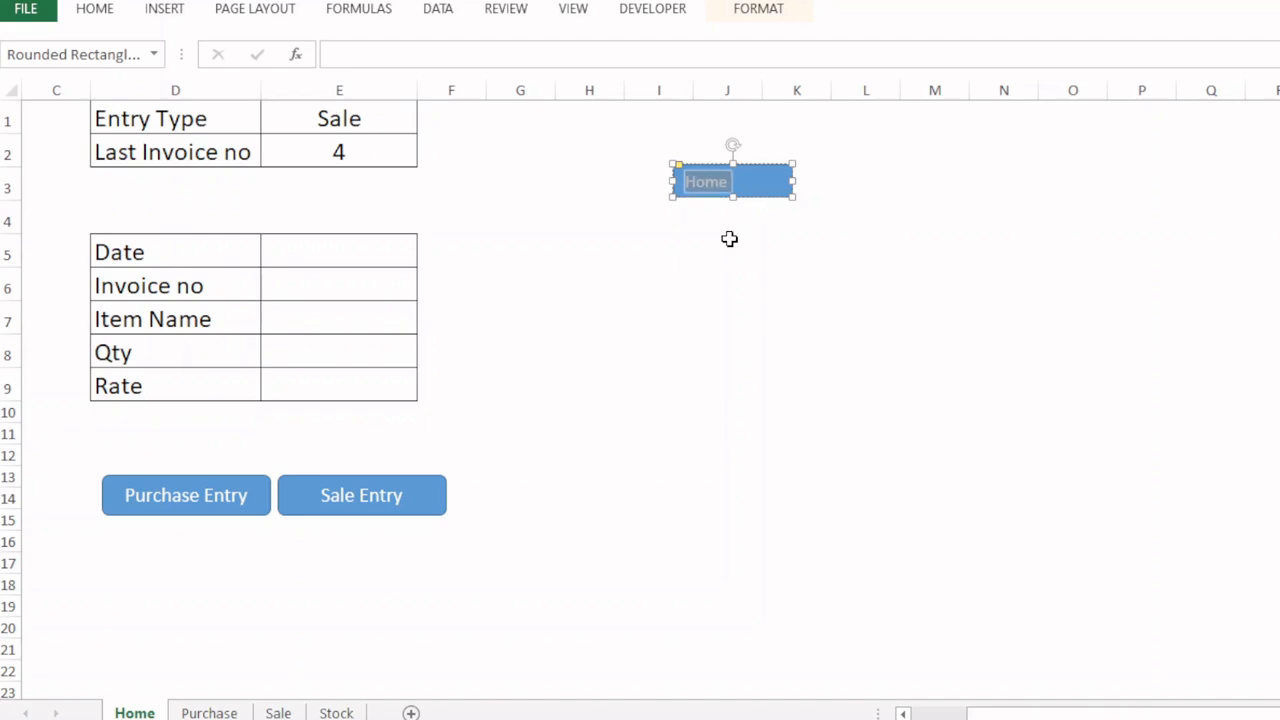
left_click(94, 9)
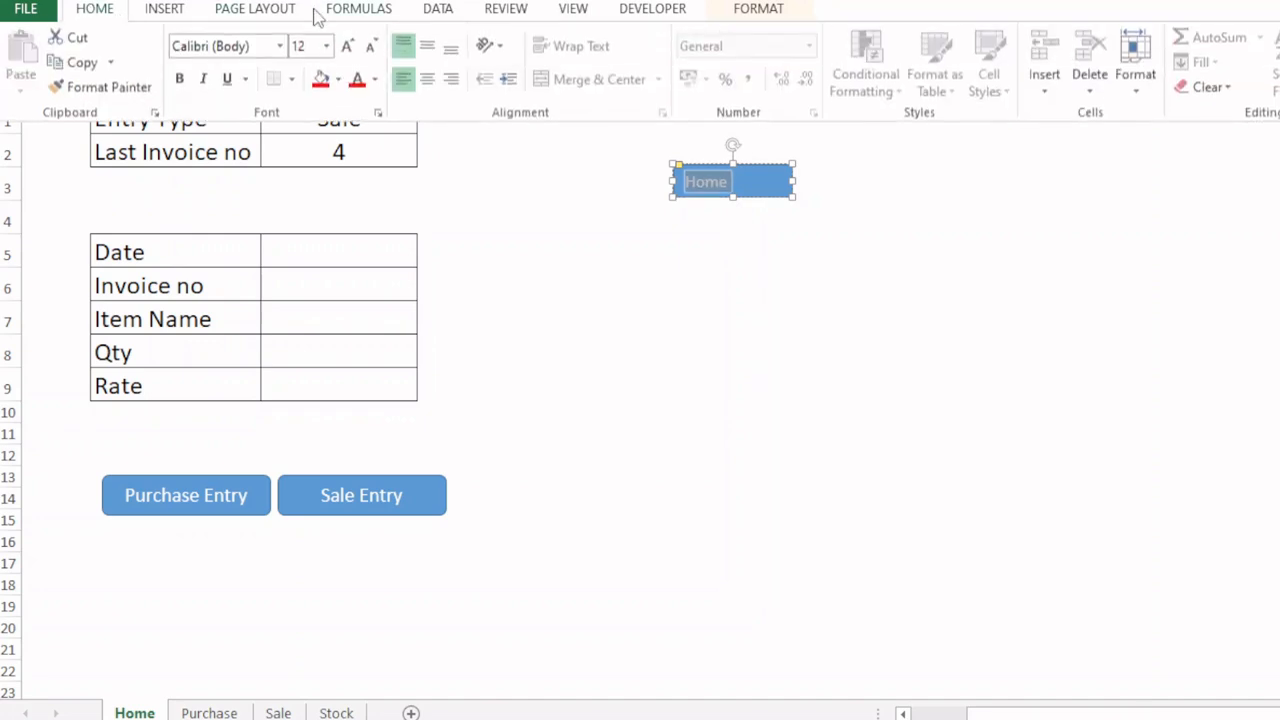
left_click(428, 80)
left_click(427, 46)
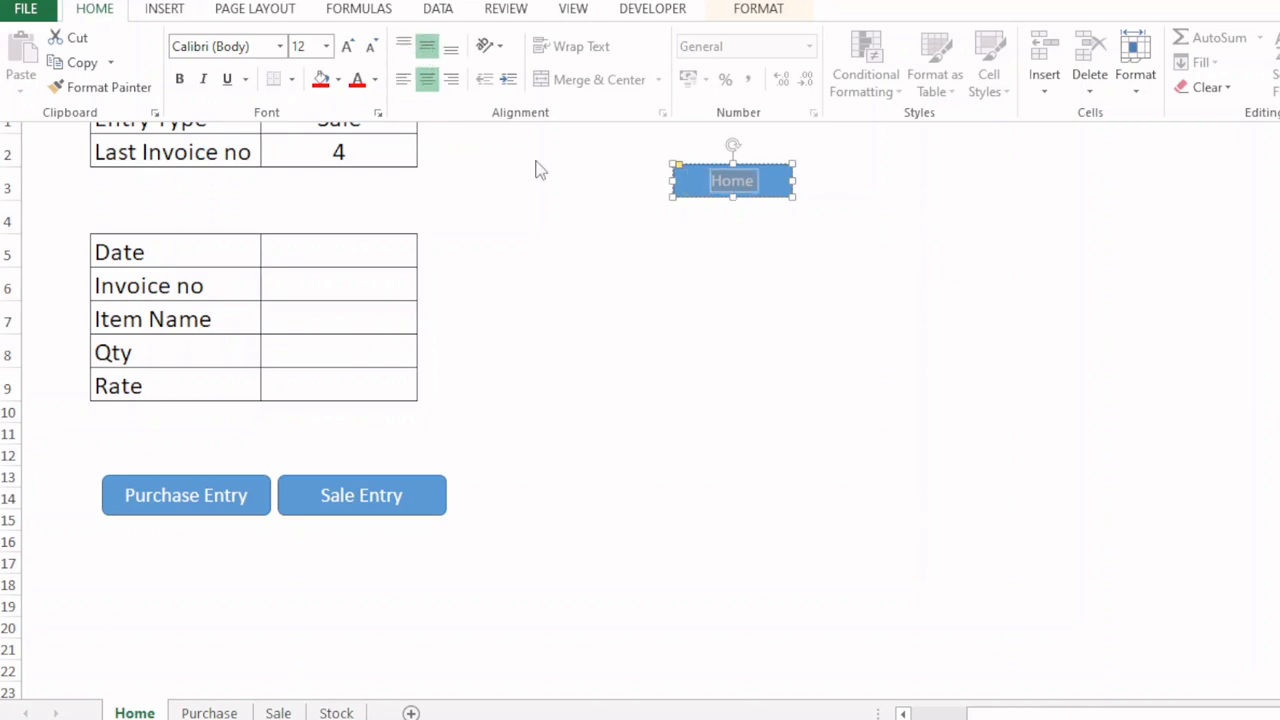
- Give the Home shape a light orange fill and the widest green glow effect
left_click(762, 10)
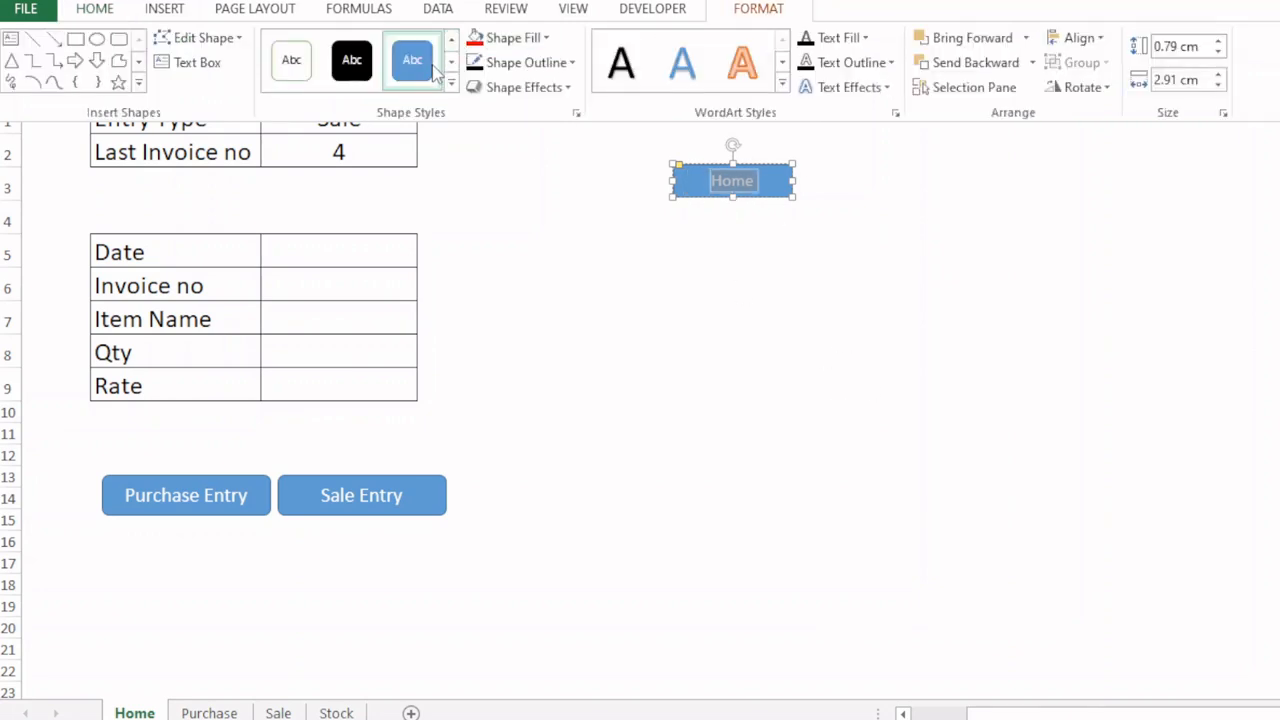
left_click(546, 40)
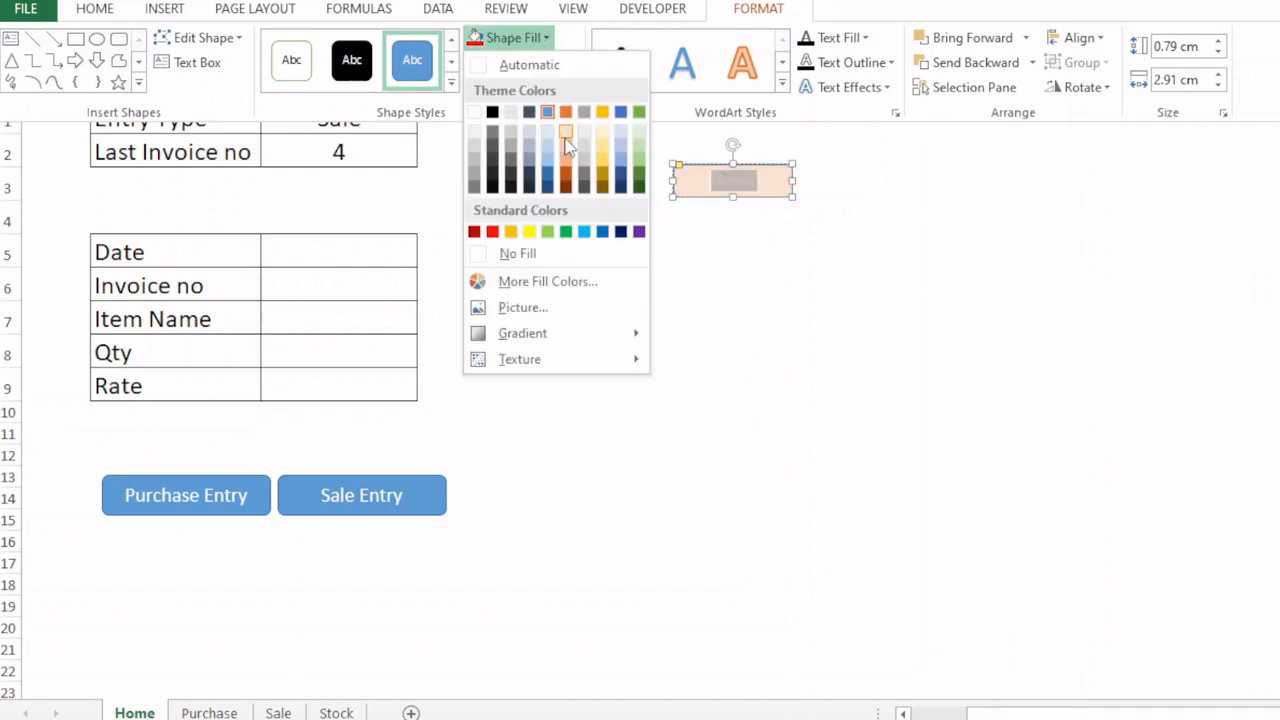
left_click(566, 143)
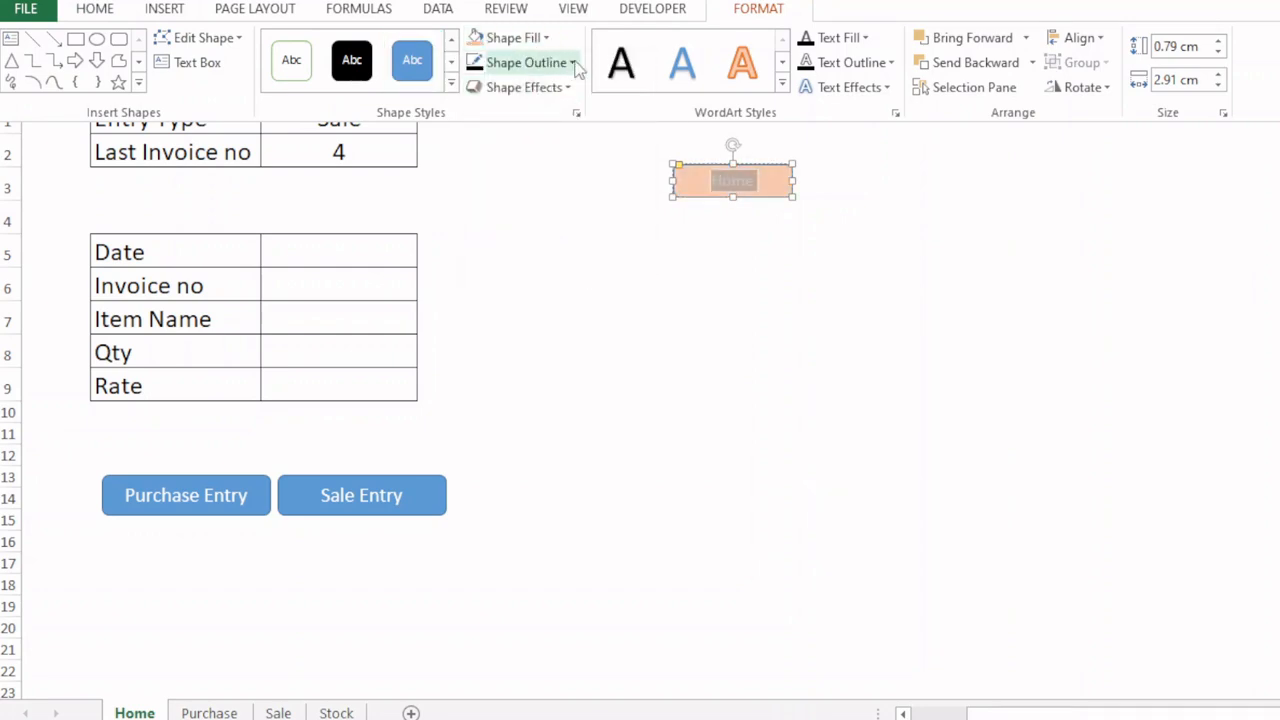
left_click(525, 87)
mouse_move(545, 269)
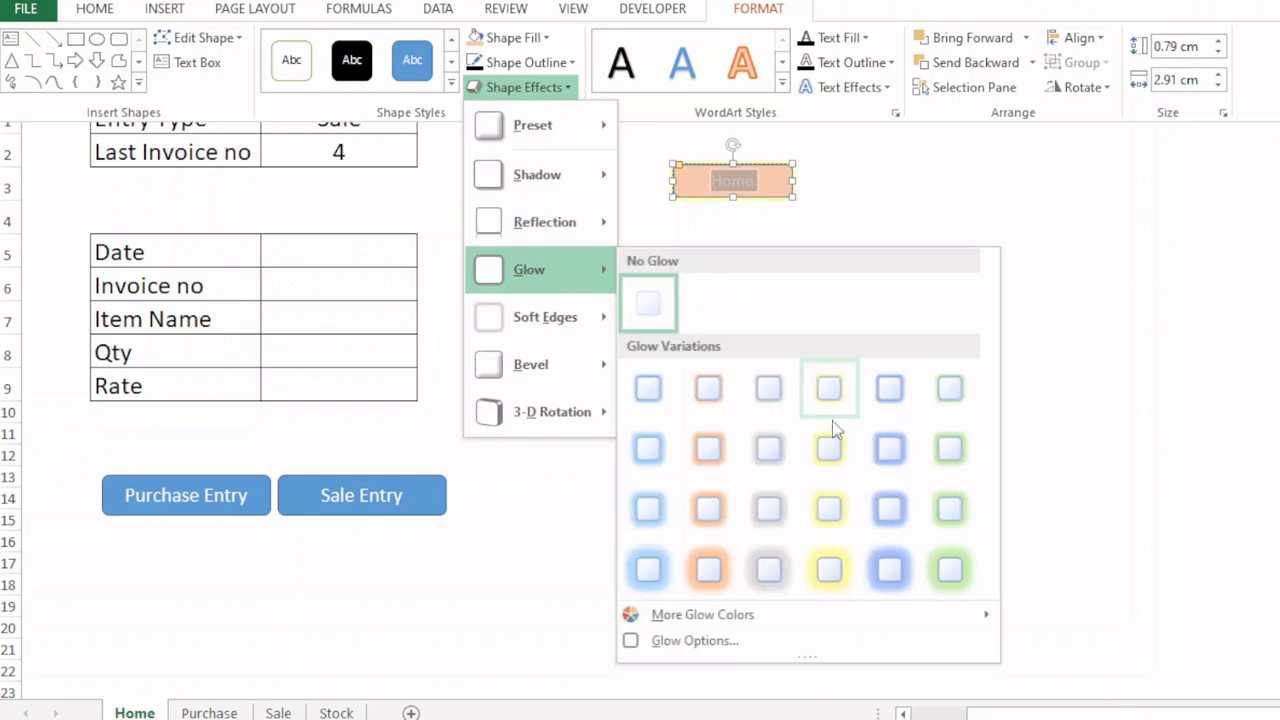
left_click(947, 567)
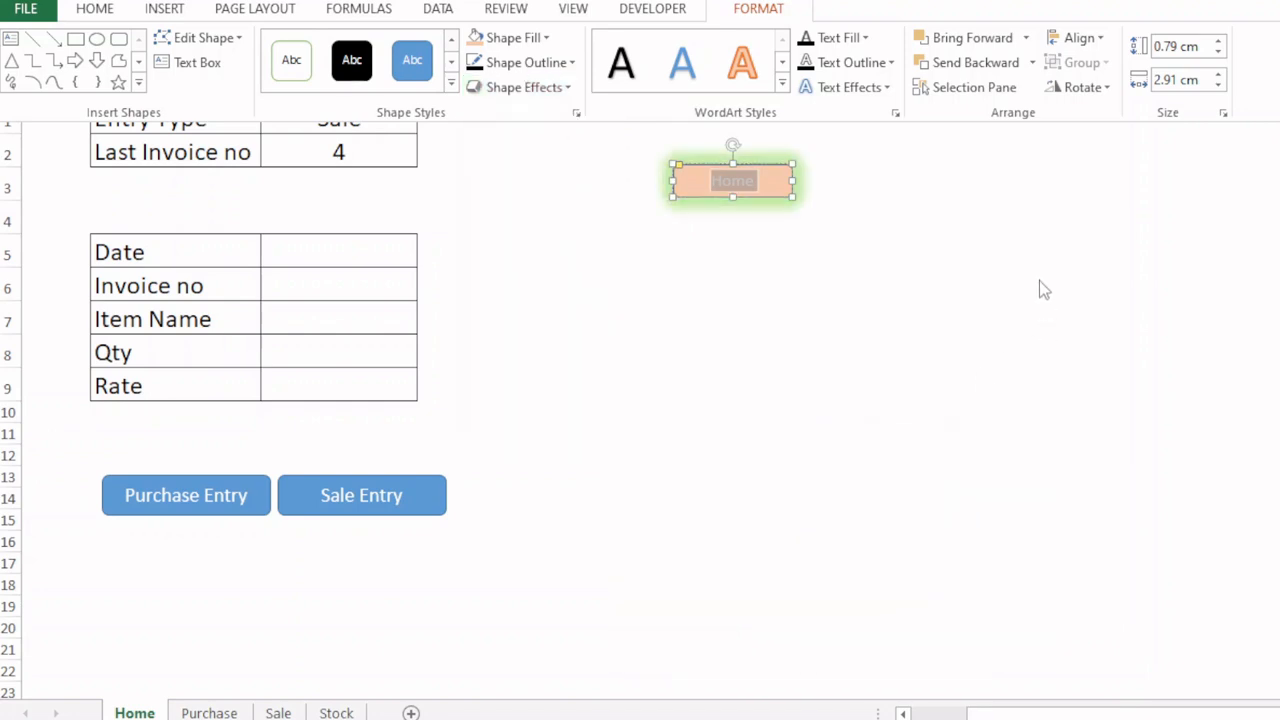
left_click(740, 251)
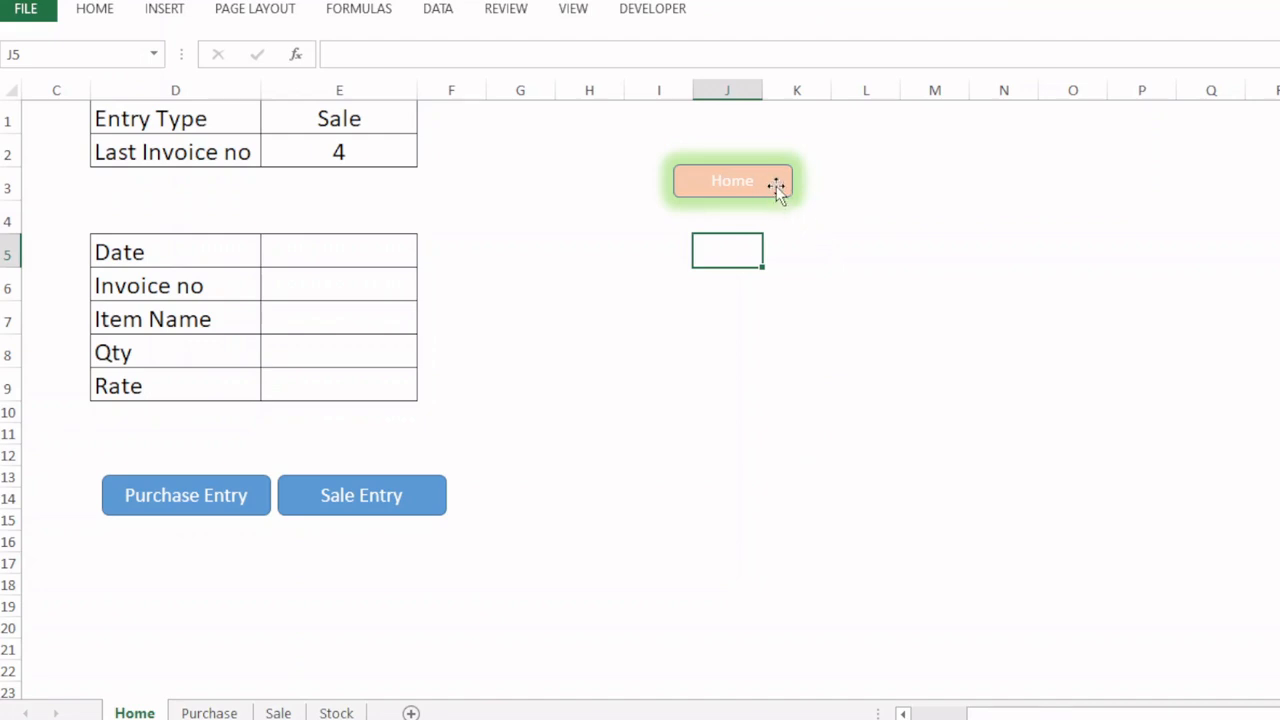
- Duplicate the Home shape three times and move the frontmost copy below the others, around I6:K6
left_click(773, 186)
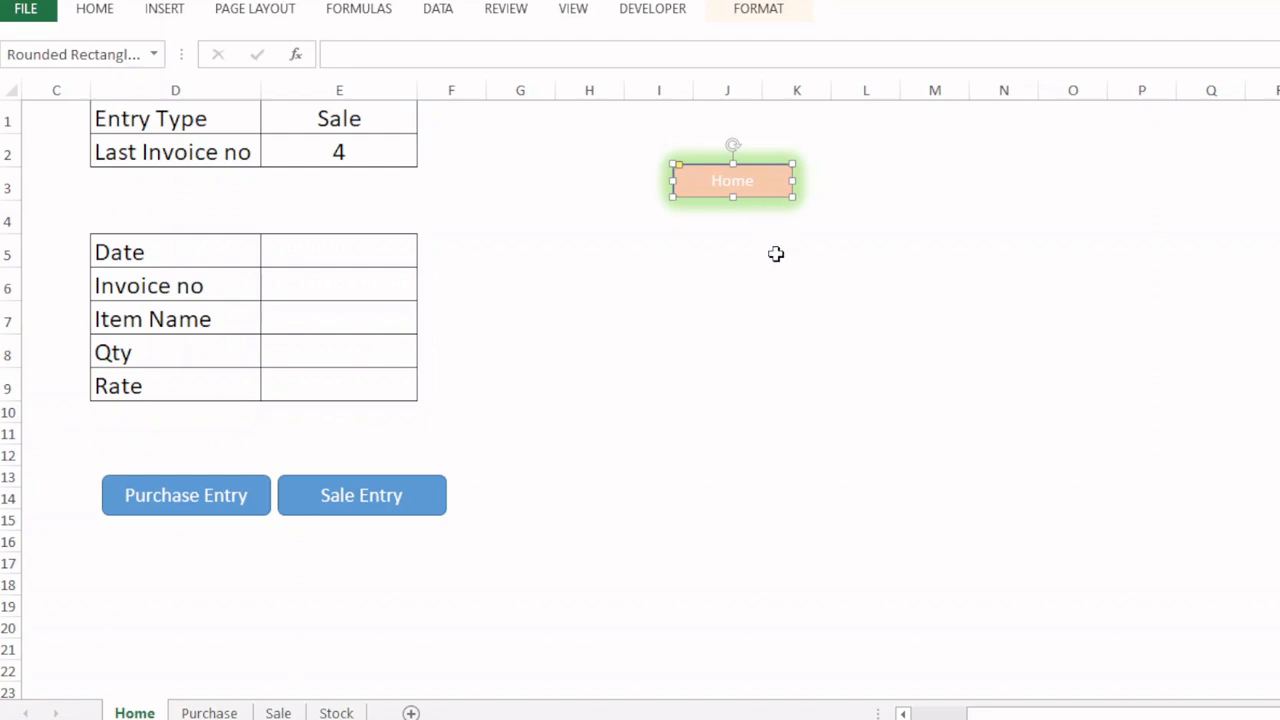
key("ctrl+d")
key("ctrl+d")
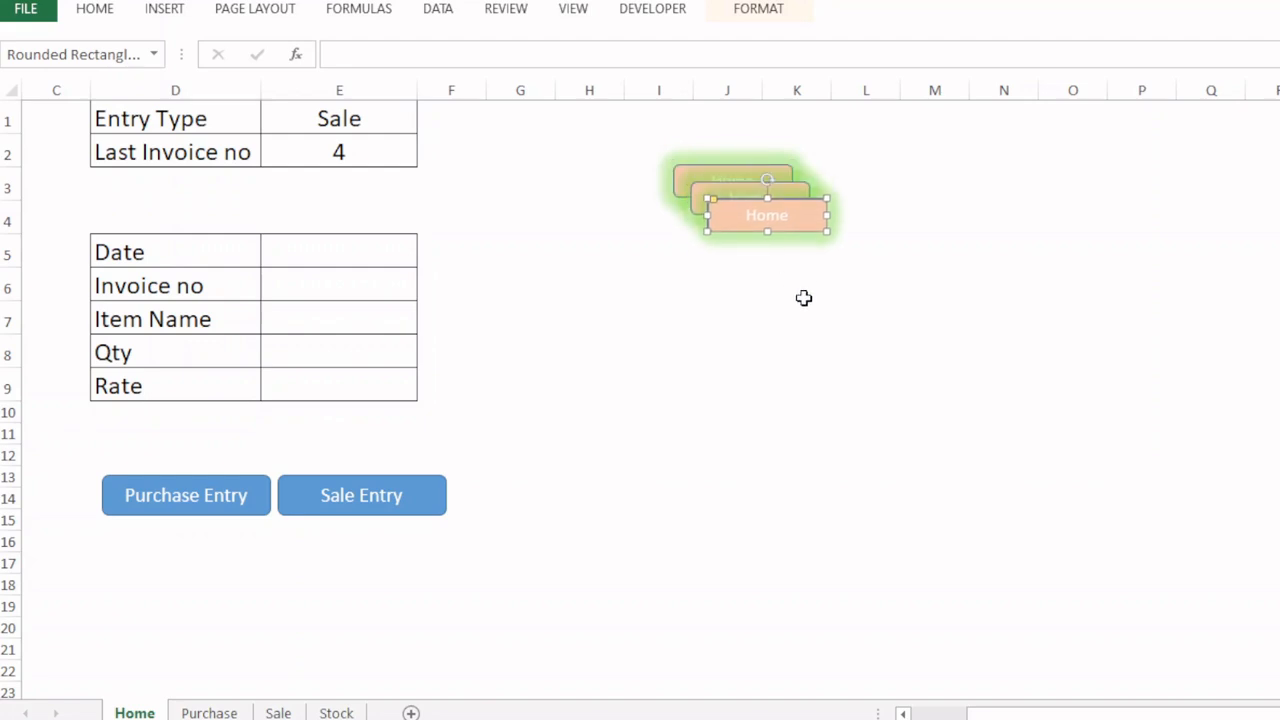
key("ctrl+d")
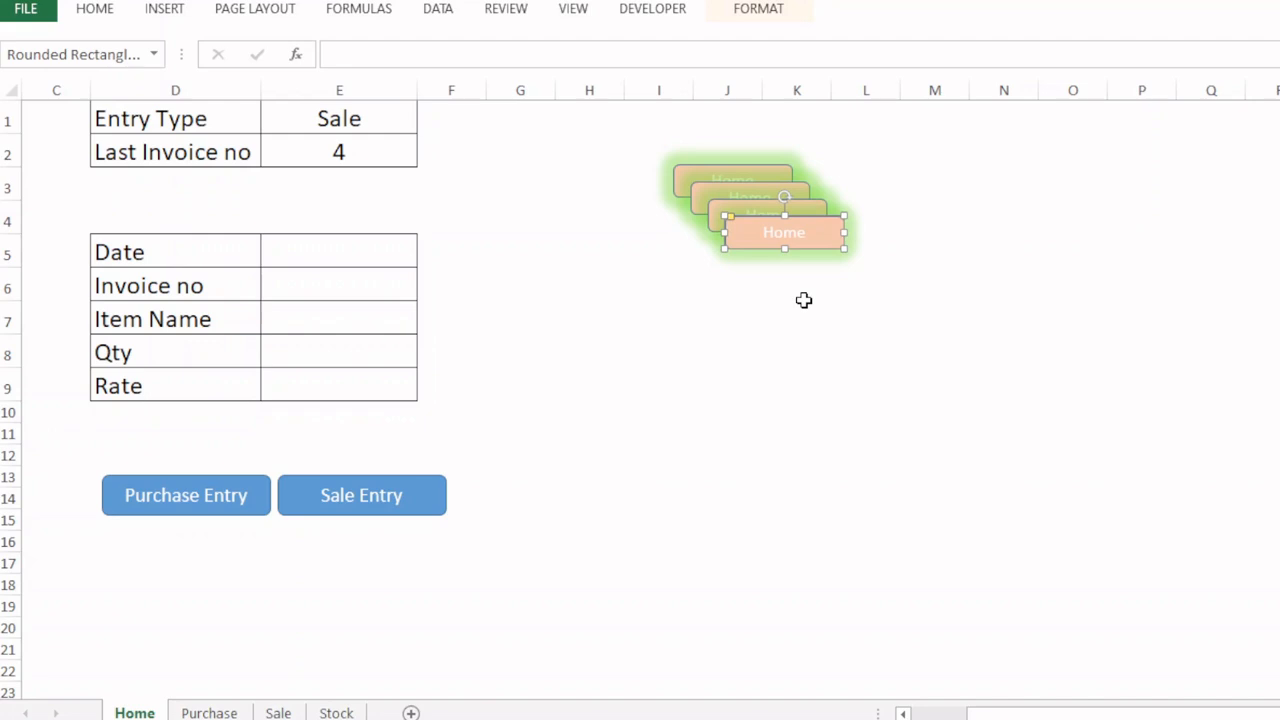
left_click(804, 300)
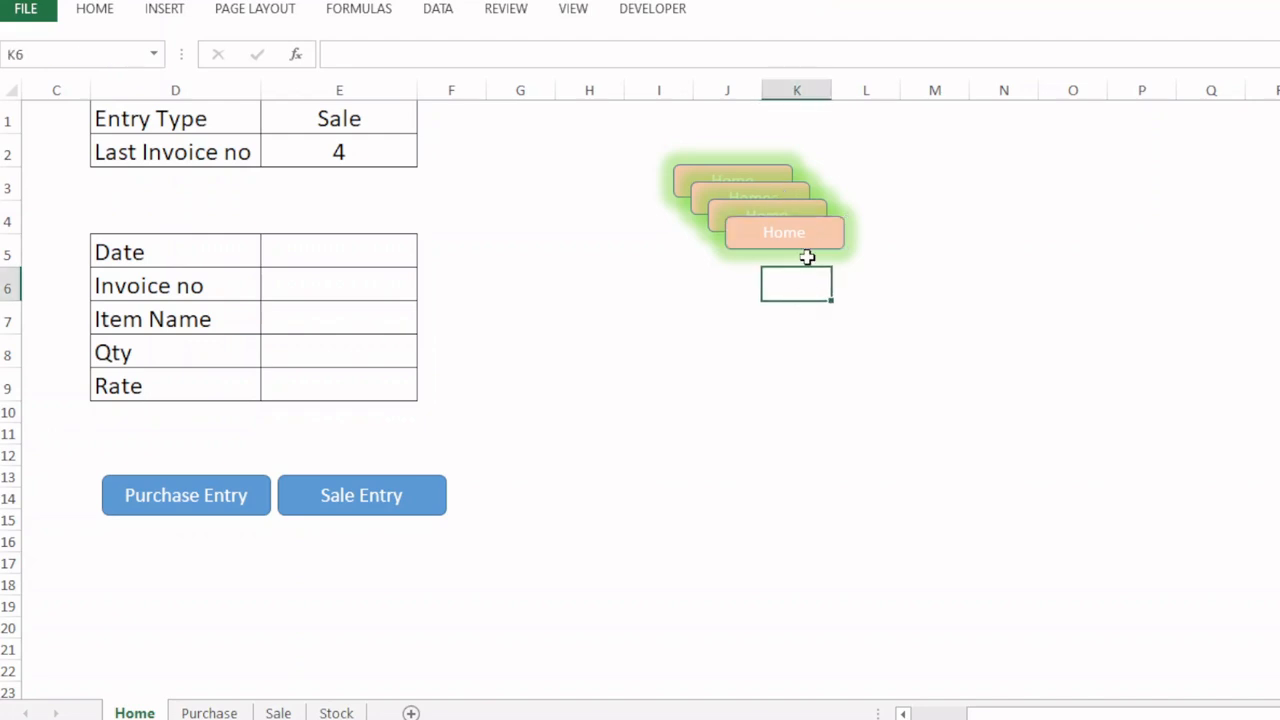
left_click_drag(819, 238, 776, 290)
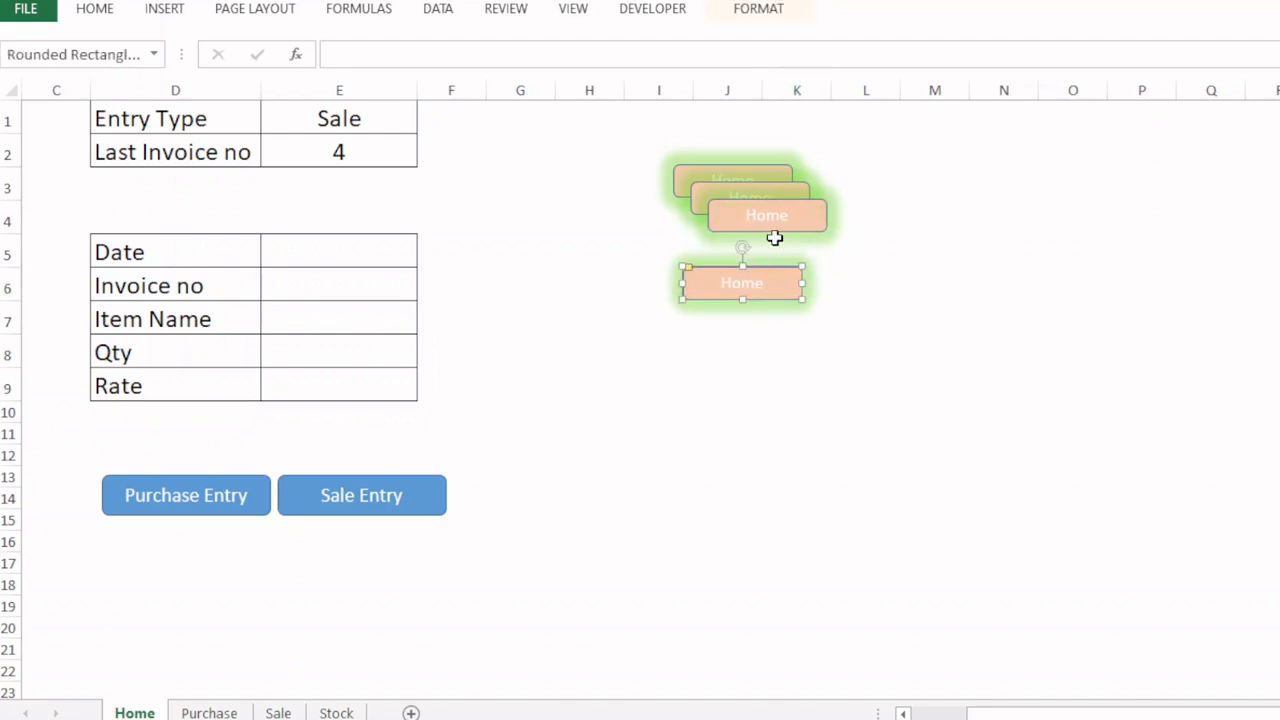
left_click(915, 325)
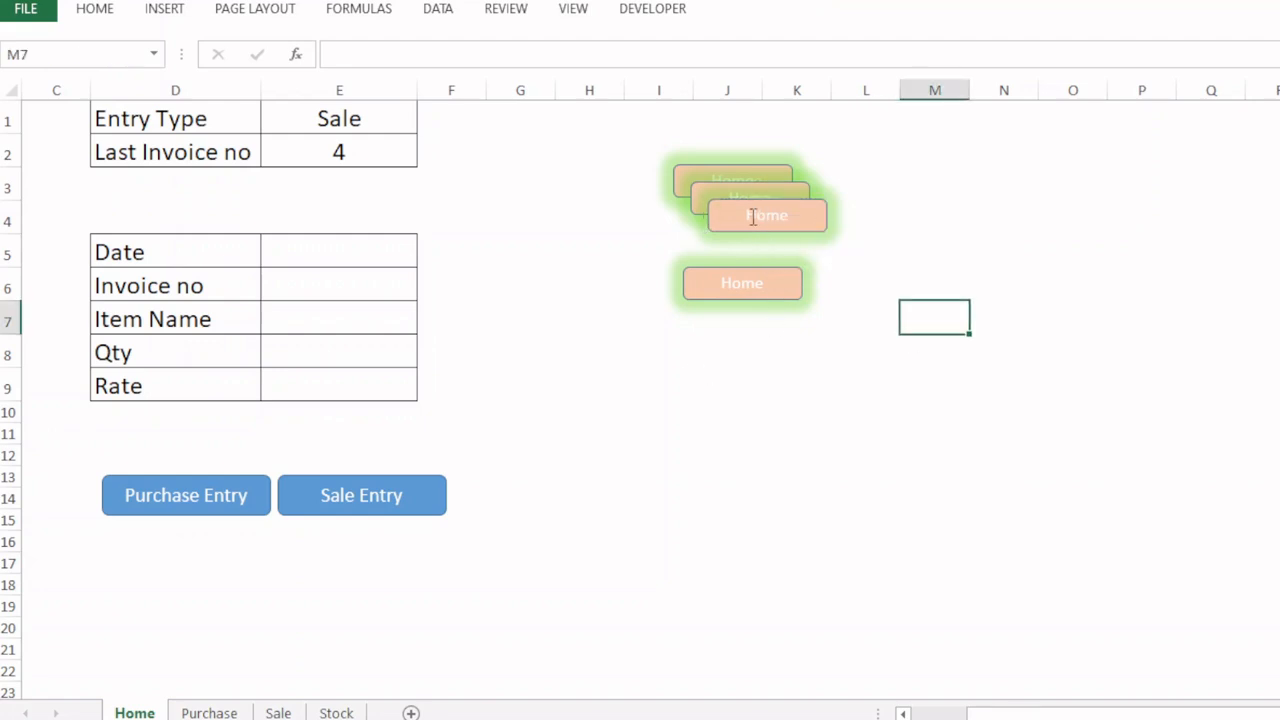
- Separate the overlapping Home copies, placing one around L5:N5 and another around L10:M10, leaving the original around I3:K3
left_click(753, 217)
left_click(783, 380)
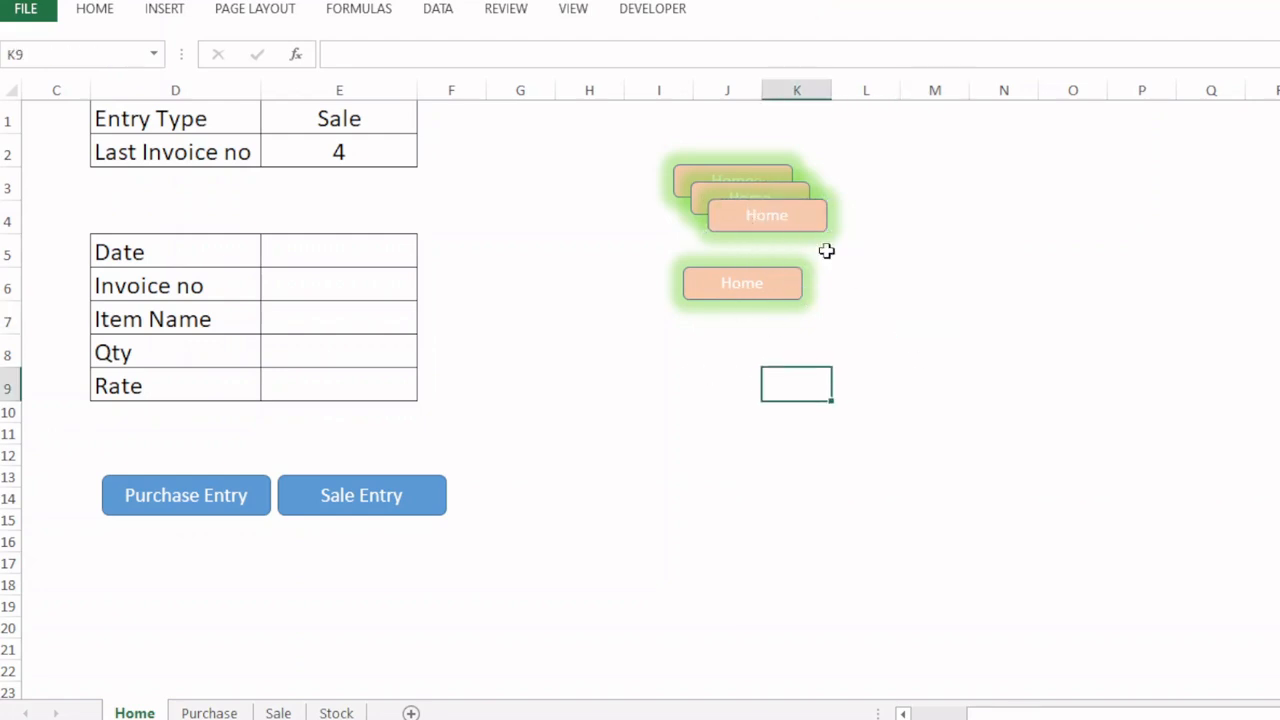
left_click_drag(808, 216, 764, 356)
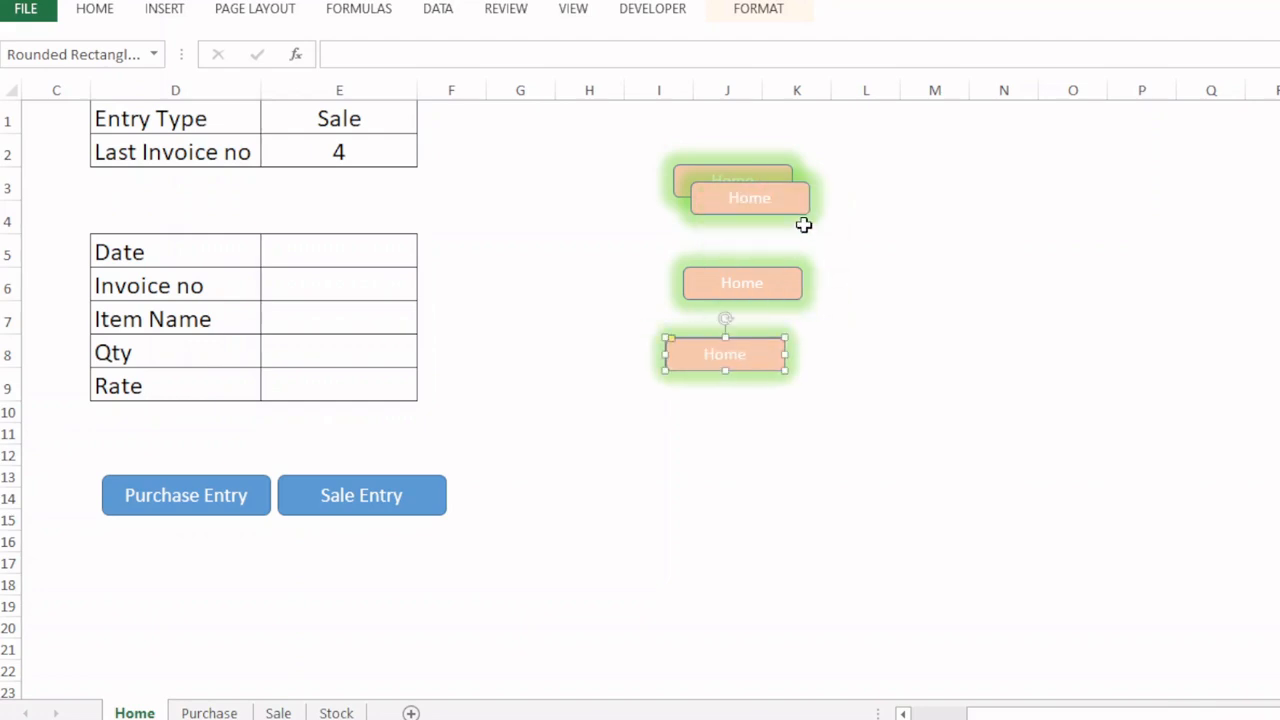
left_click(791, 202, "ctrl")
left_click_drag(791, 202, 972, 256)
left_click(697, 412)
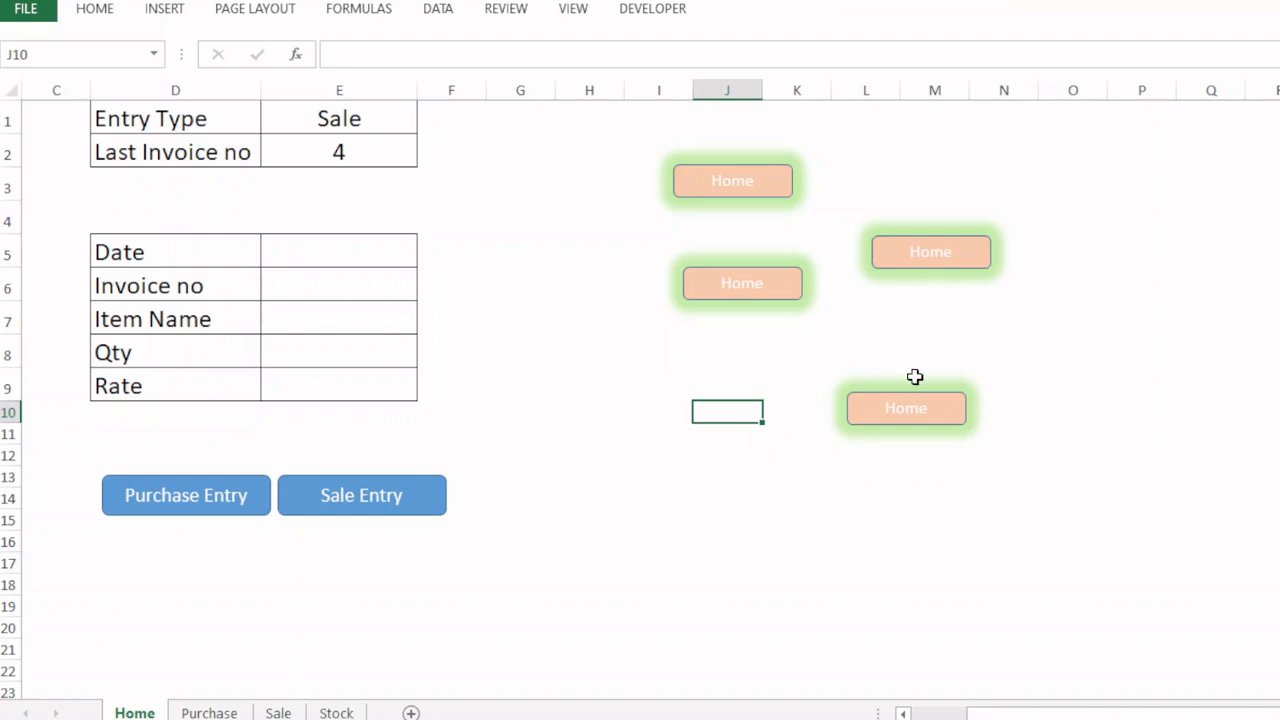
- Relabel the Home copy around I6:K6 as Purchase
left_click(725, 285)
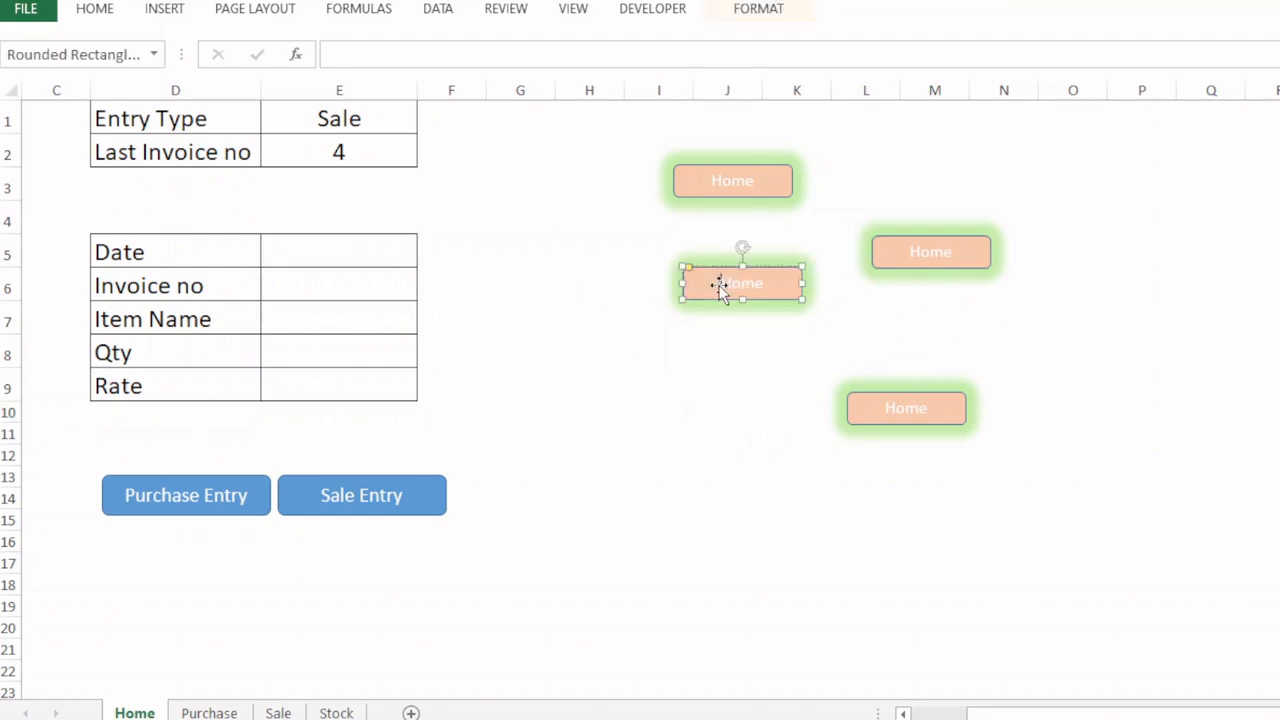
double_click(722, 283)
type("Purchase")
left_click(1000, 315)
- Relabel the Home copy around L5:N5 as Sale
left_click(918, 268)
left_click_drag(916, 257, 978, 258)
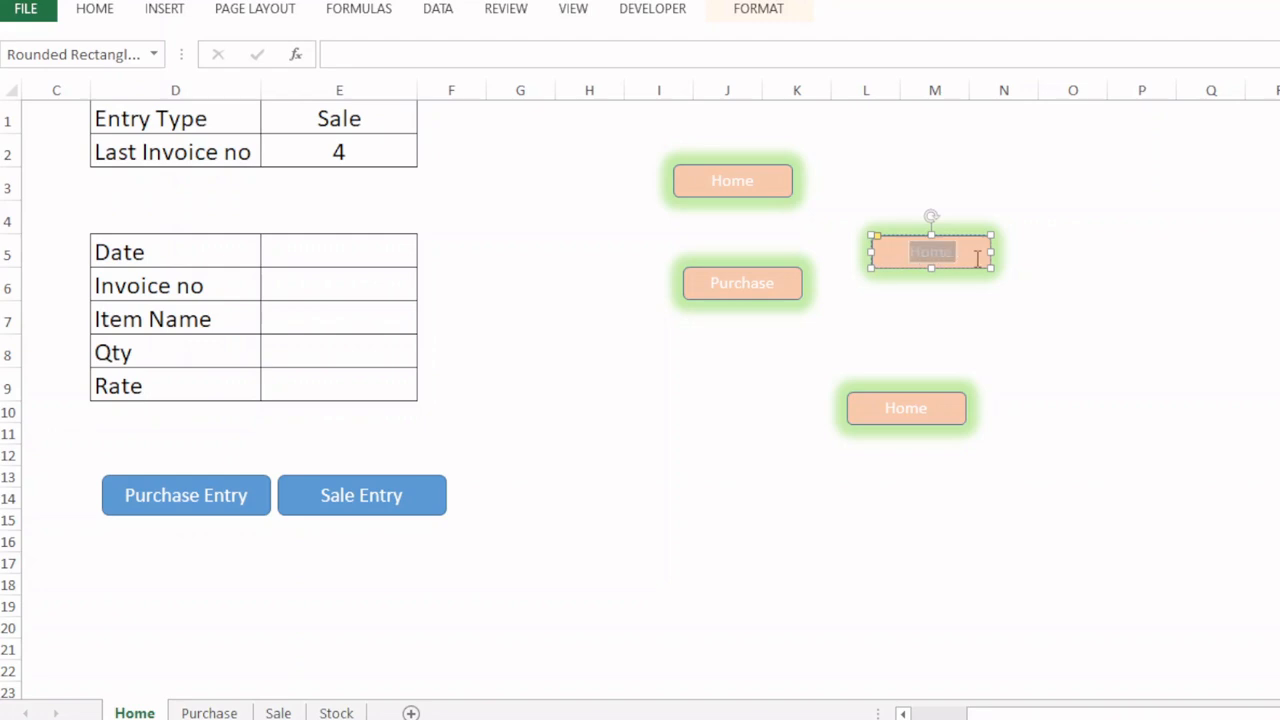
type("Sale")
left_click(980, 477)
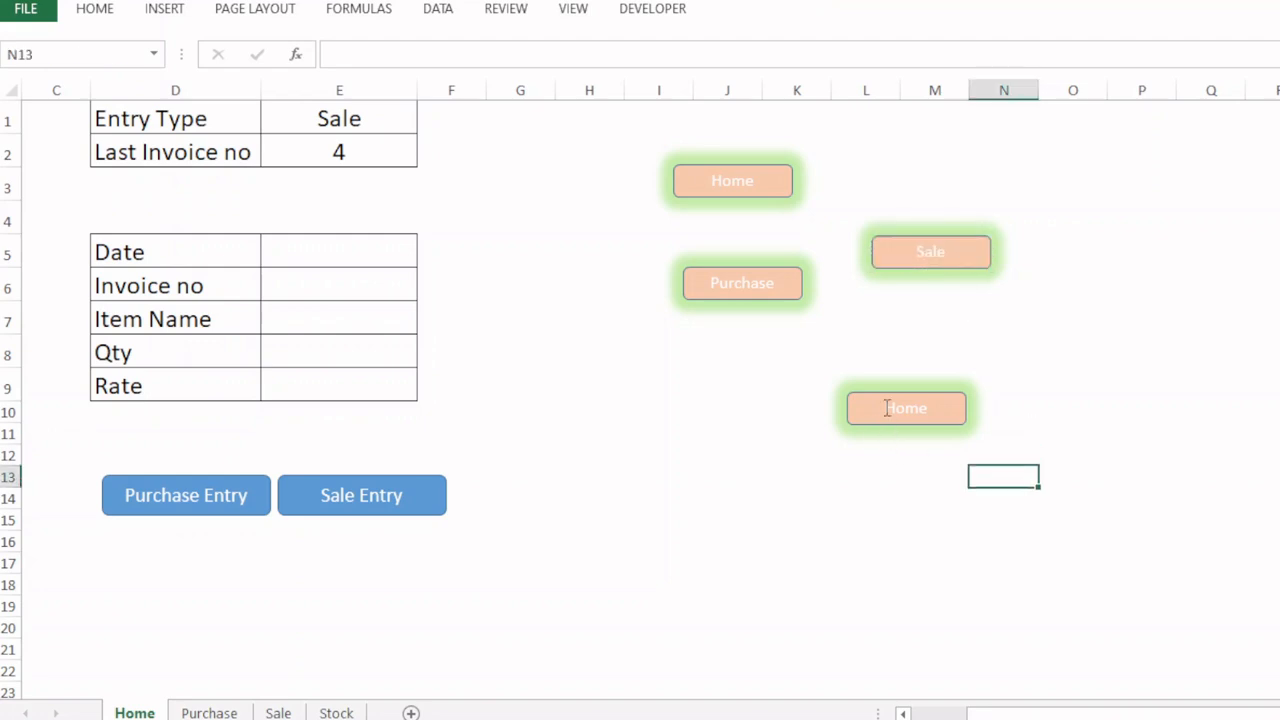
- Relabel the Home copy around L10:M10 as Stock
left_click(888, 416)
left_click(900, 460)
left_click(884, 410)
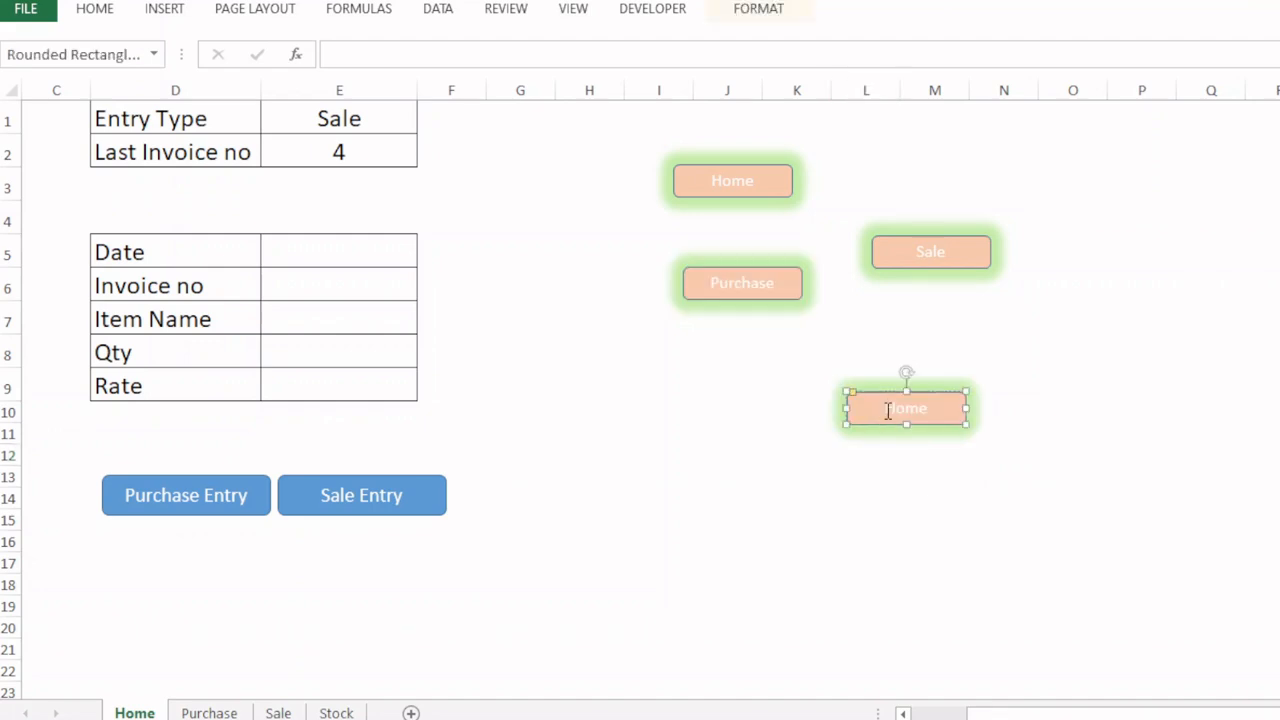
double_click(879, 410)
type("Stock")
left_click(934, 474)
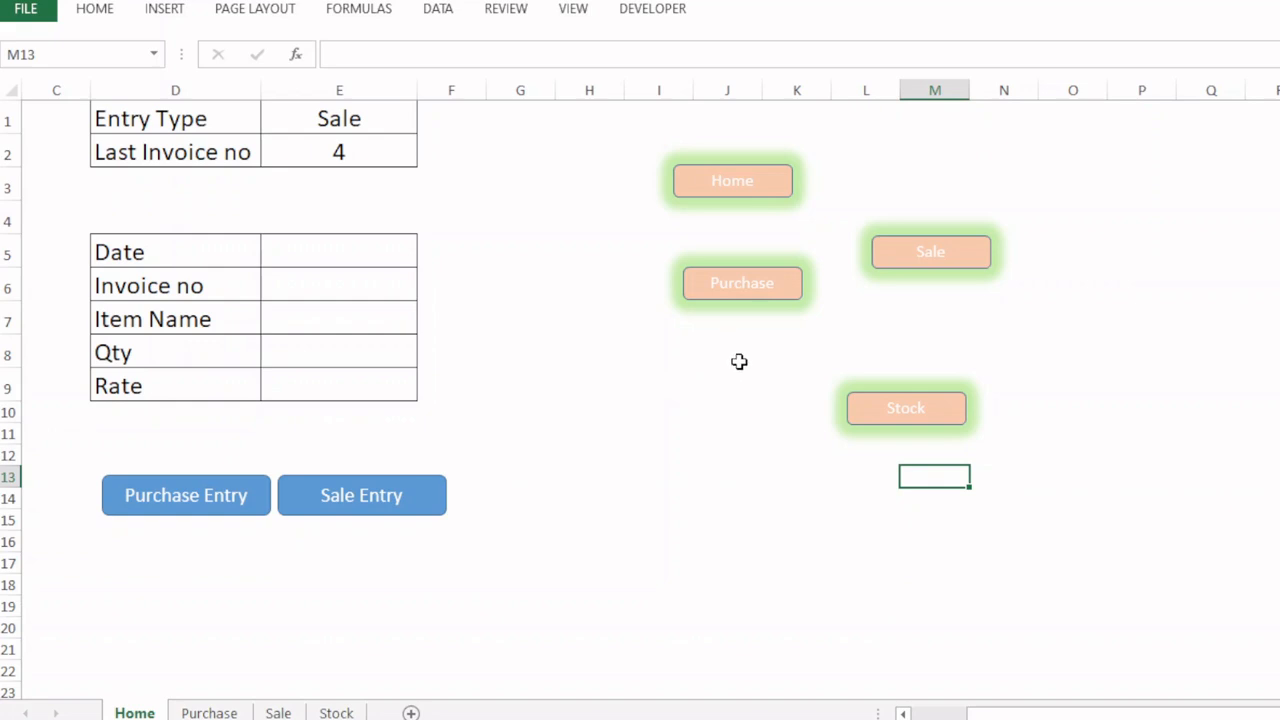
- Move the orange Home shape up to row 1 across columns I to K and place the Purchase shape directly beneath it
left_click(766, 181)
left_click_drag(766, 181, 762, 121)
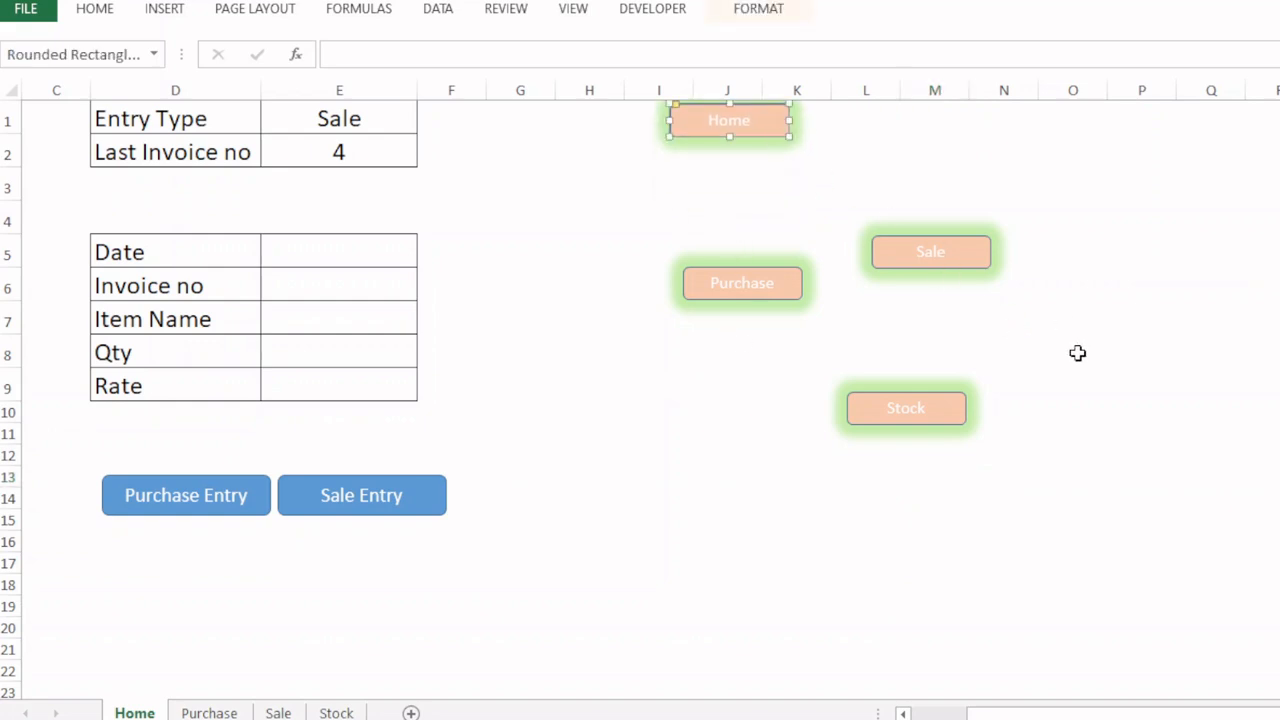
left_click(751, 346)
left_click(789, 286)
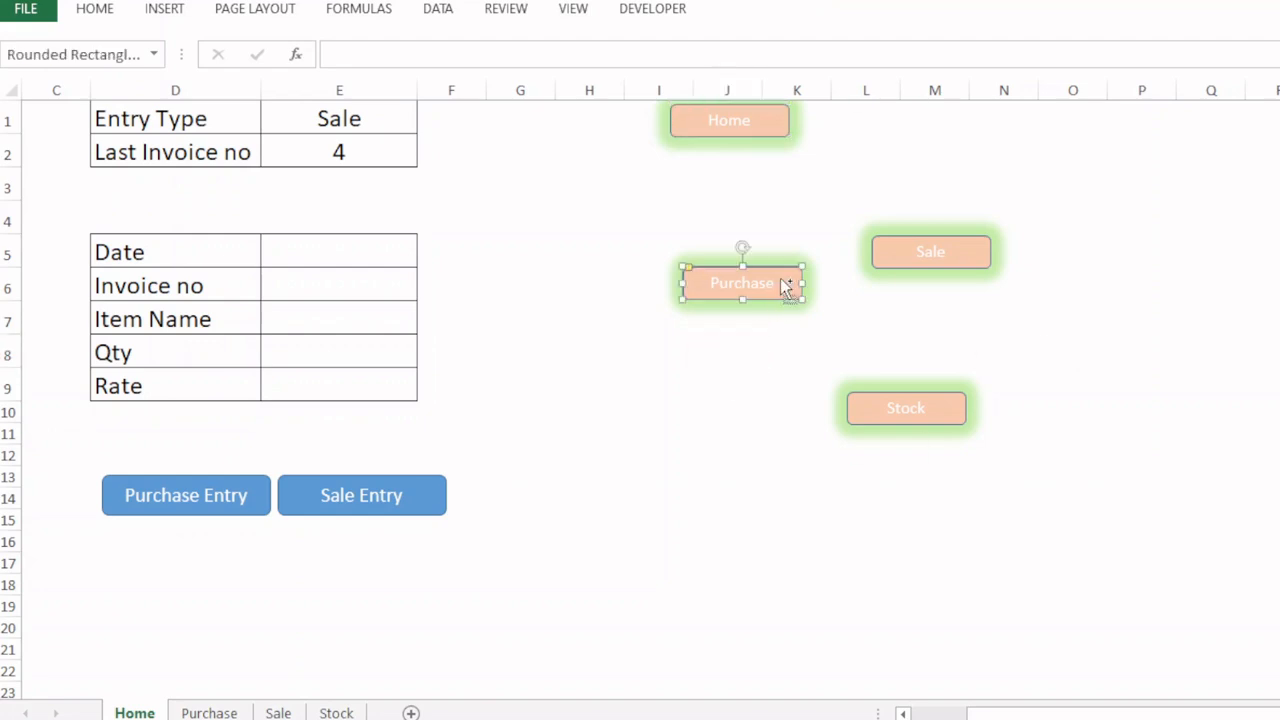
left_click(788, 360)
left_click(790, 288)
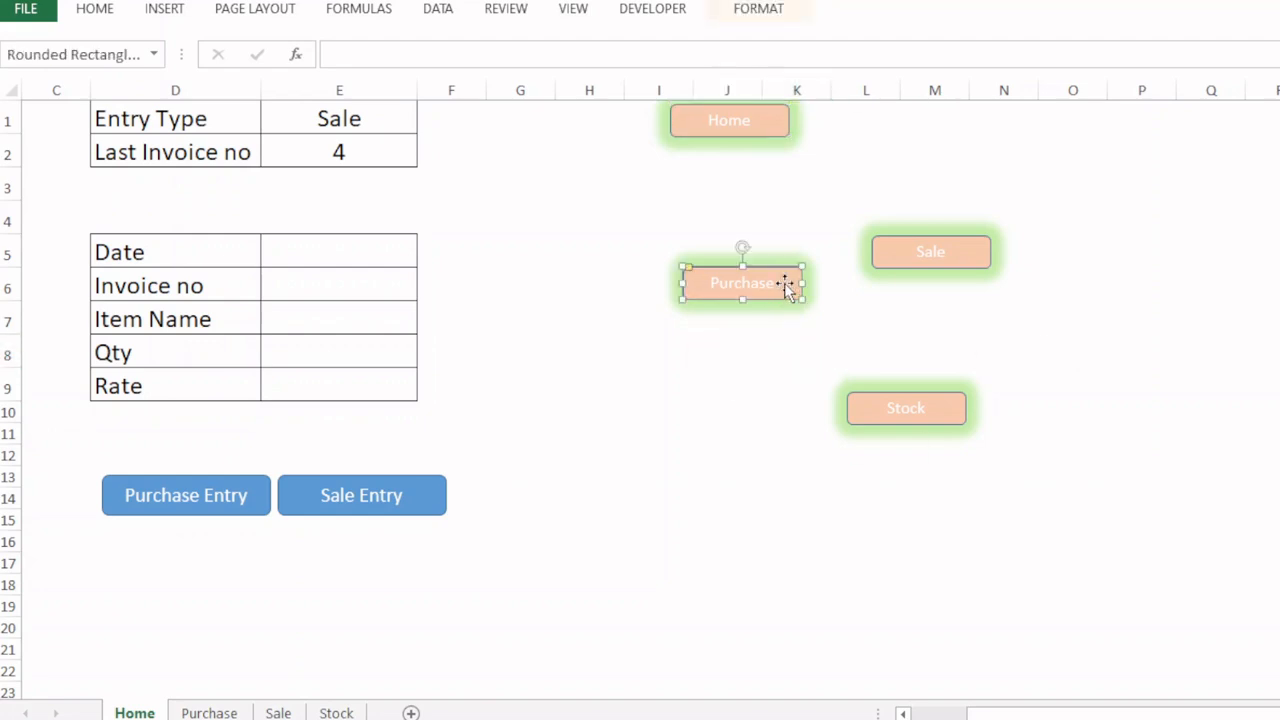
left_click_drag(790, 288, 774, 163)
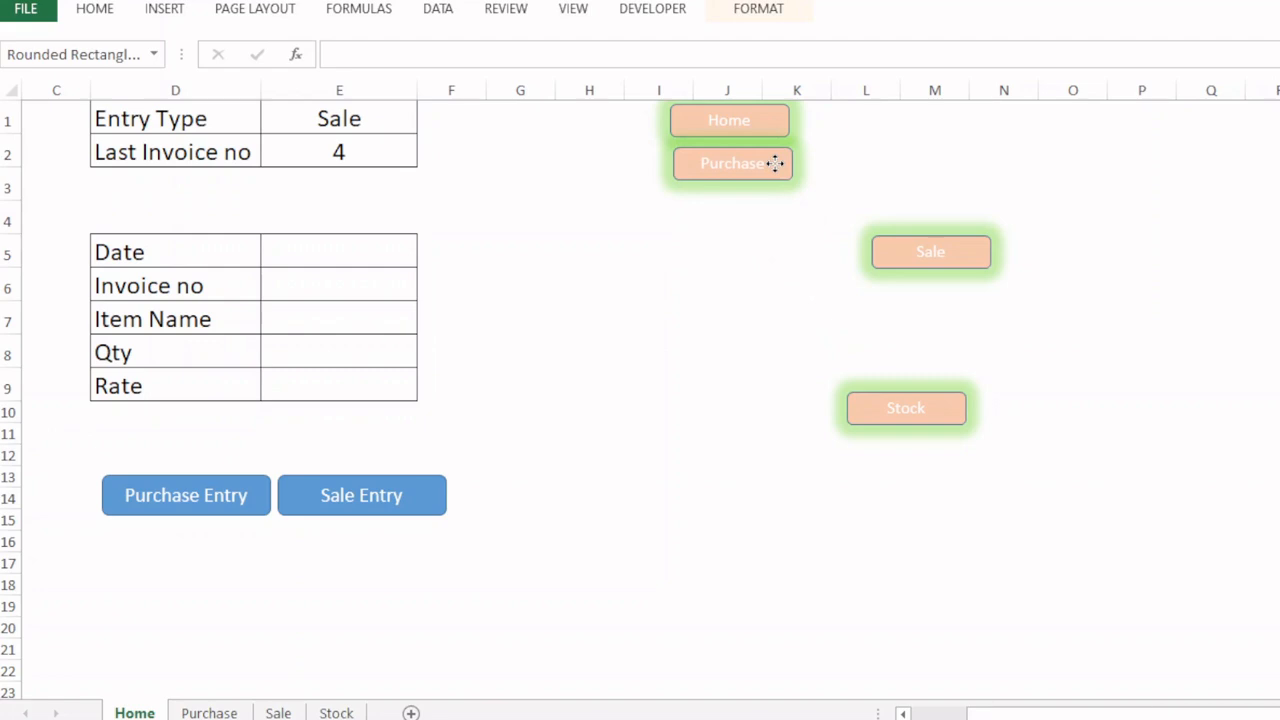
- Stack the orange Sale and Stock shapes in order directly beneath the Purchase shape
left_click(1012, 345)
left_click(966, 254)
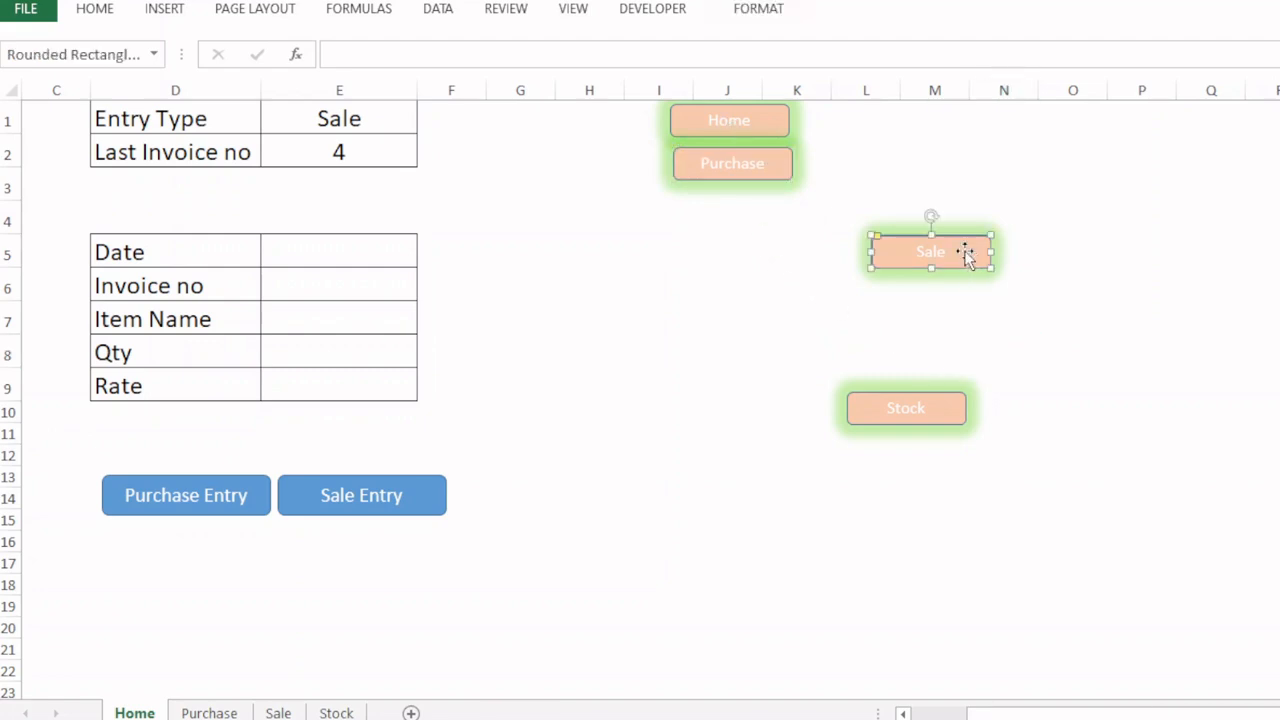
left_click_drag(960, 251, 766, 207)
left_click(940, 448)
left_click(946, 420)
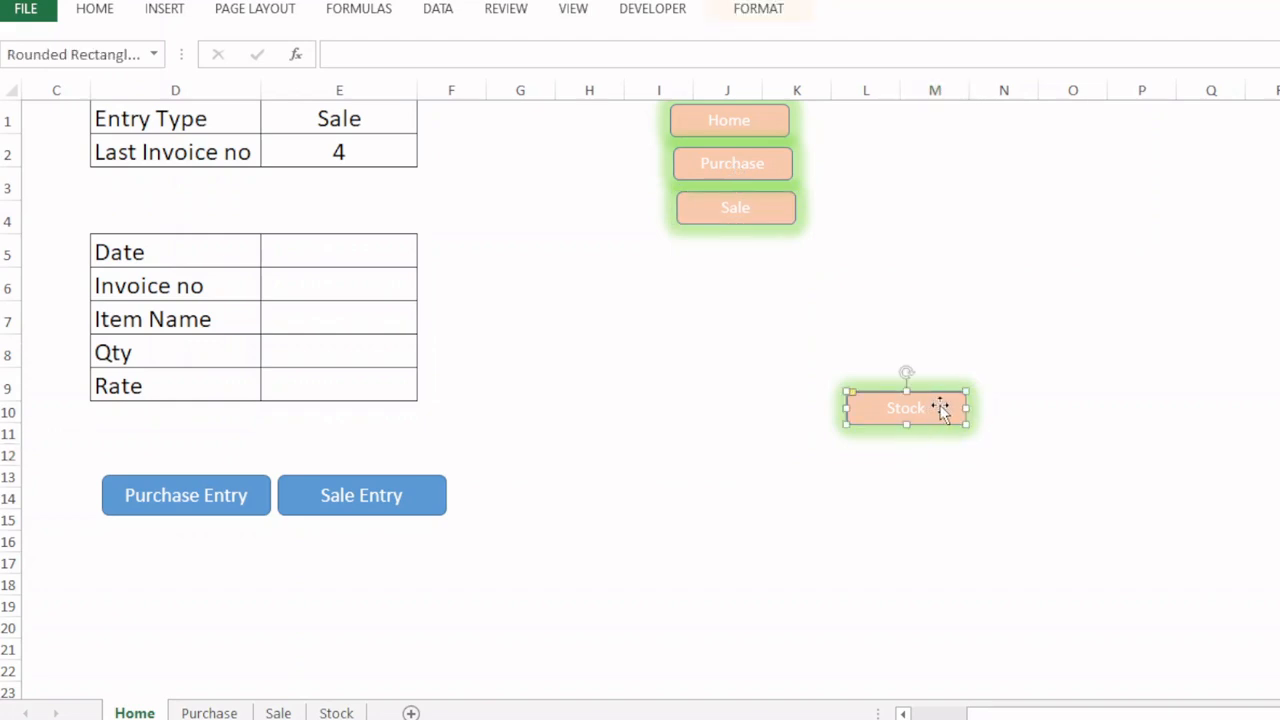
left_click_drag(946, 408, 770, 246)
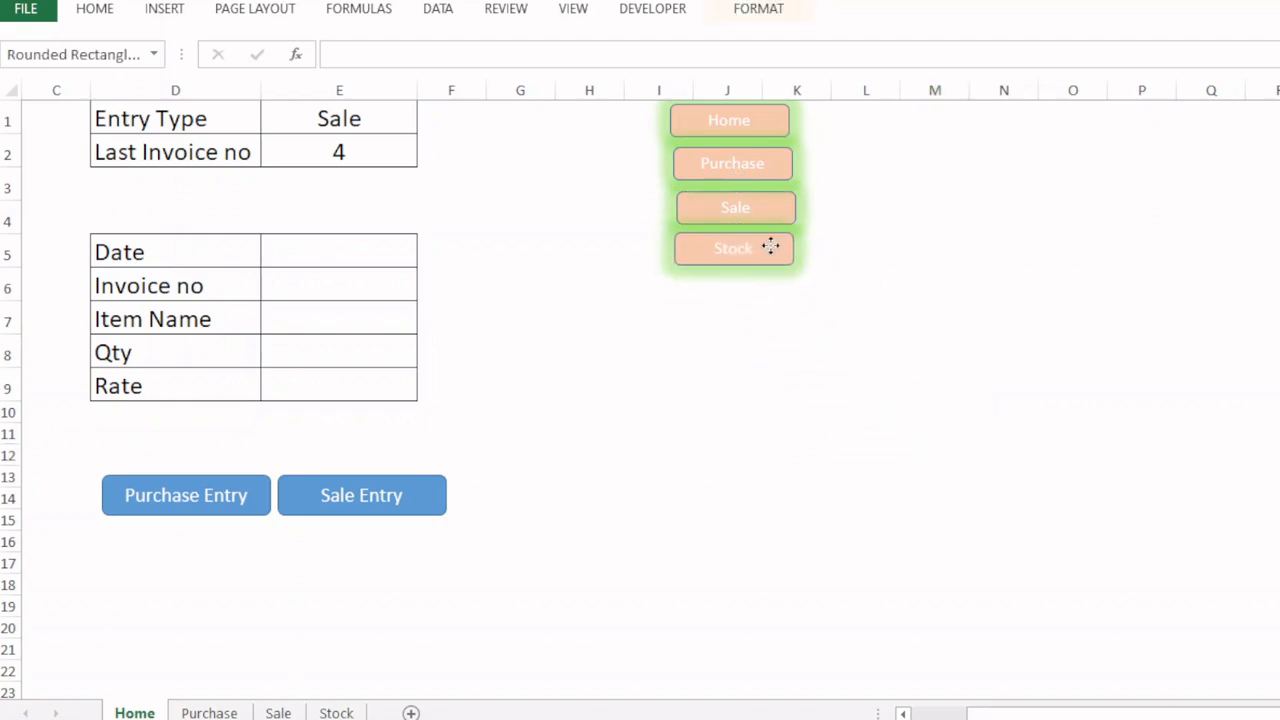
left_click(854, 291)
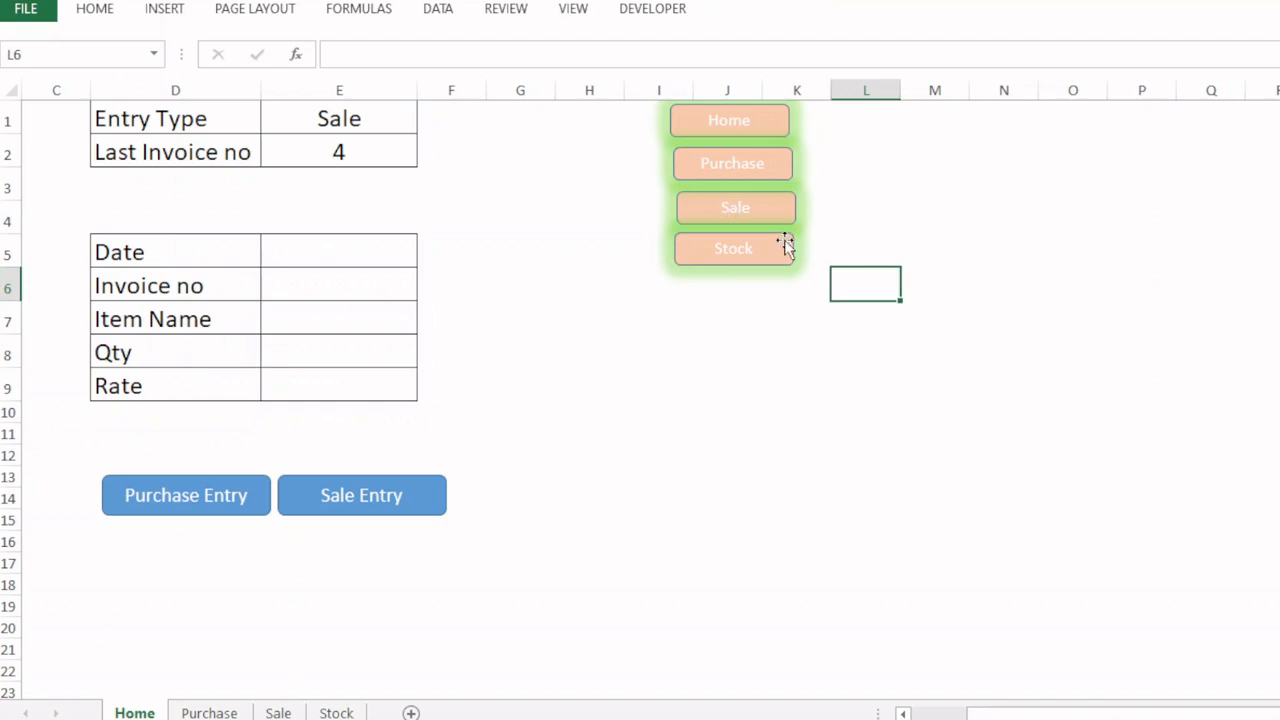
left_click(768, 170)
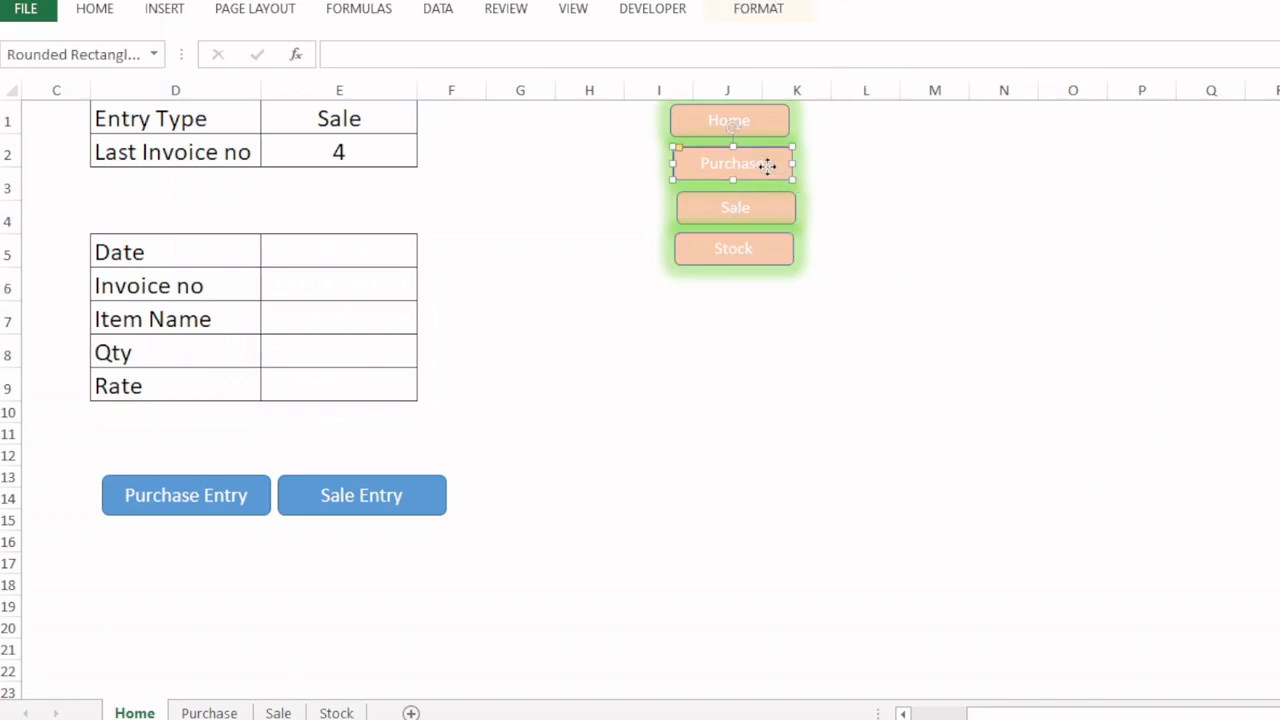
left_click(831, 220)
left_click(787, 218)
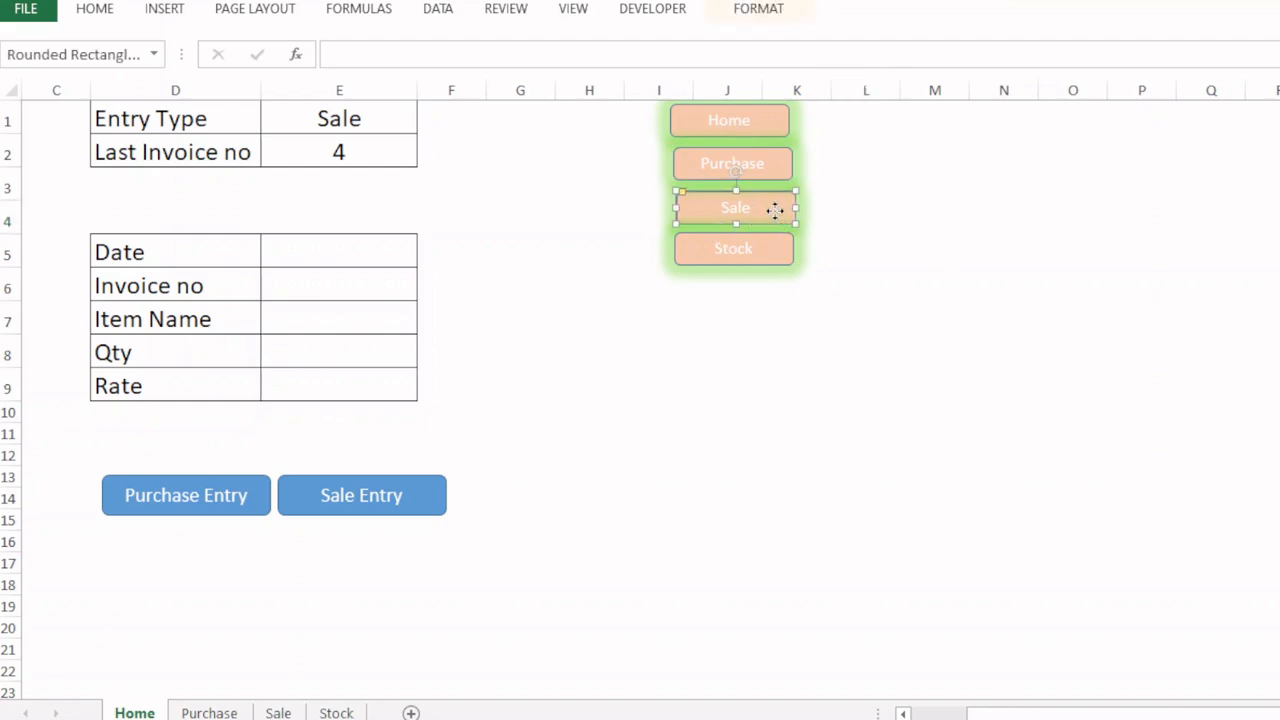
left_click(1046, 289)
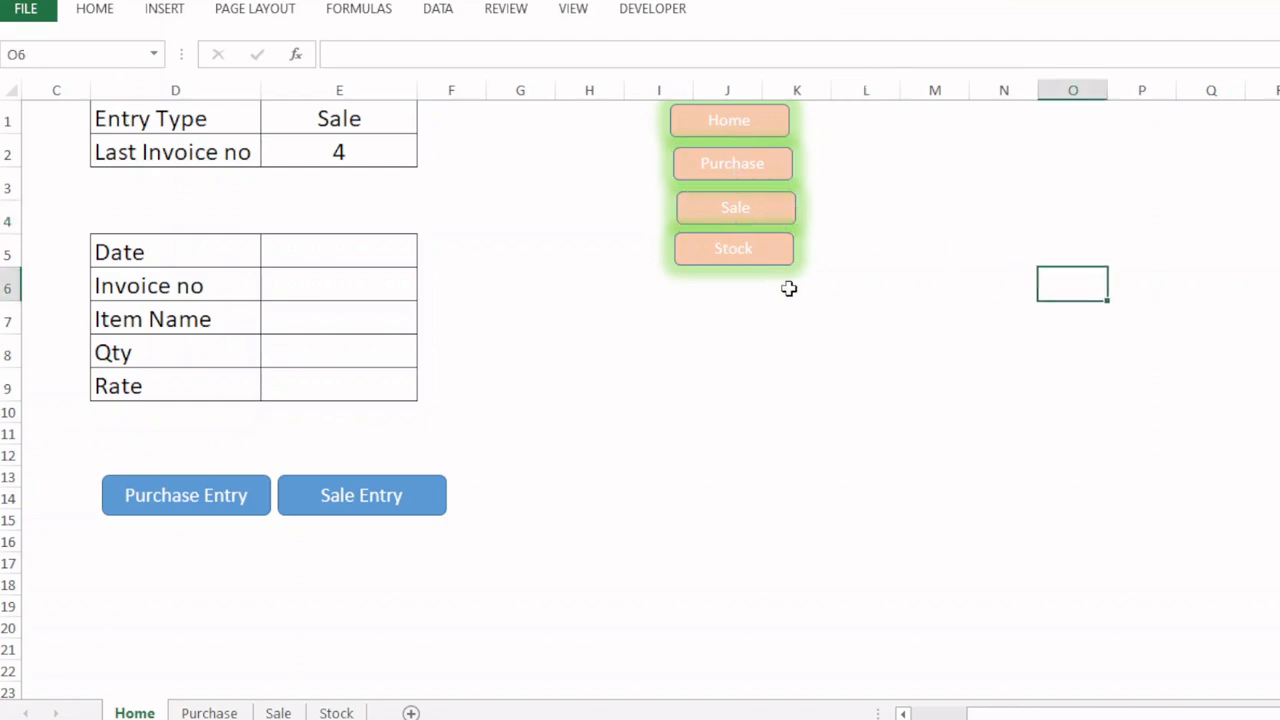
left_click(789, 289)
left_click(778, 252)
left_click(866, 250)
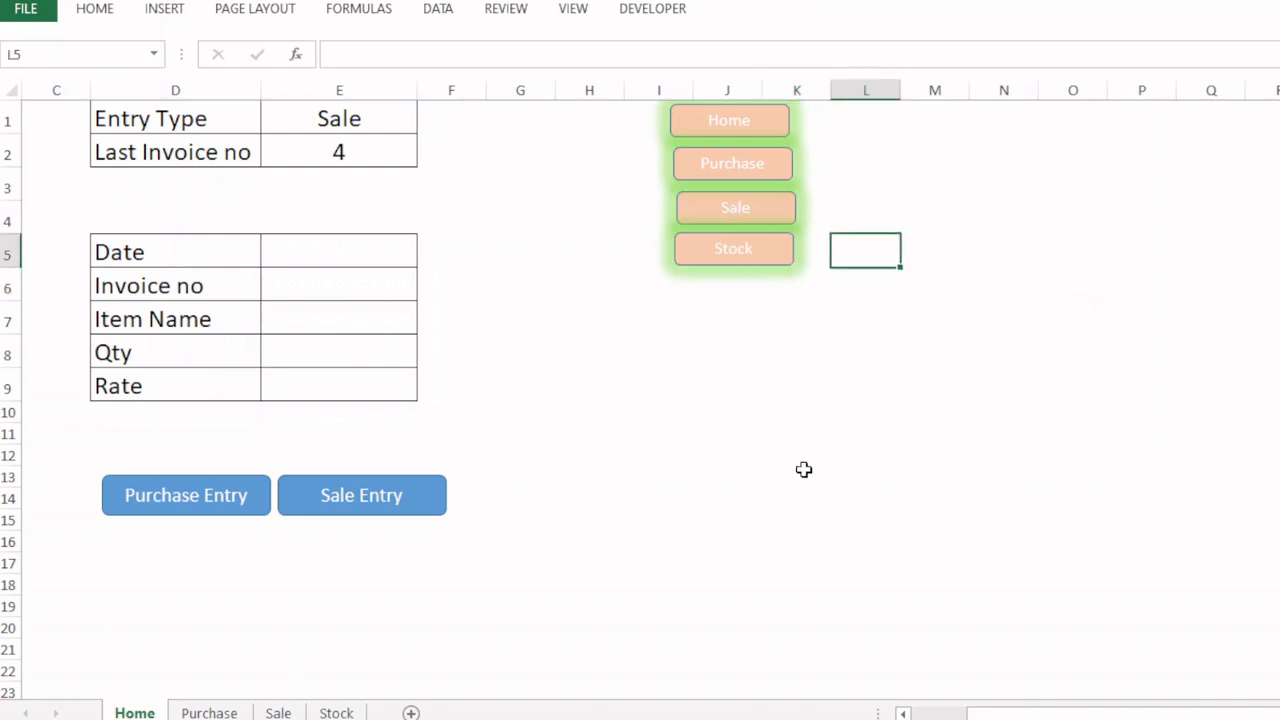
- Hyperlink the orange Home shape to cell A1 of the Home sheet in this document
right_click(743, 124)
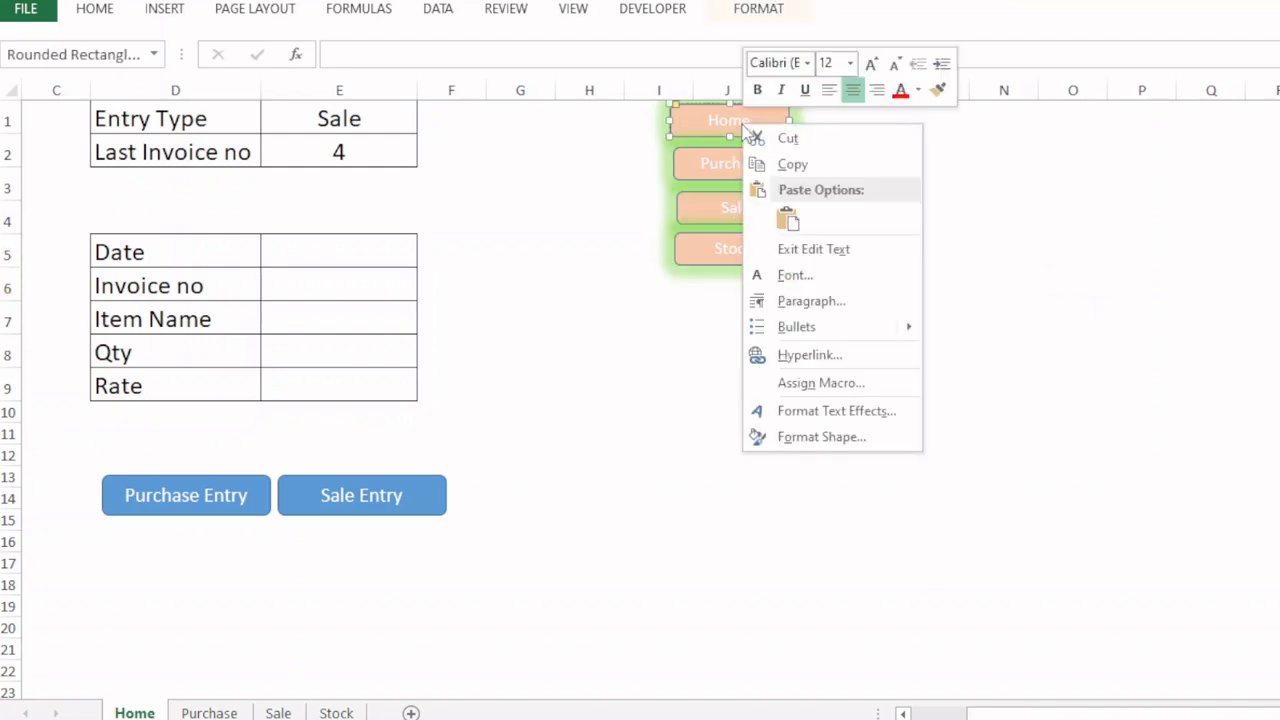
left_click(805, 356)
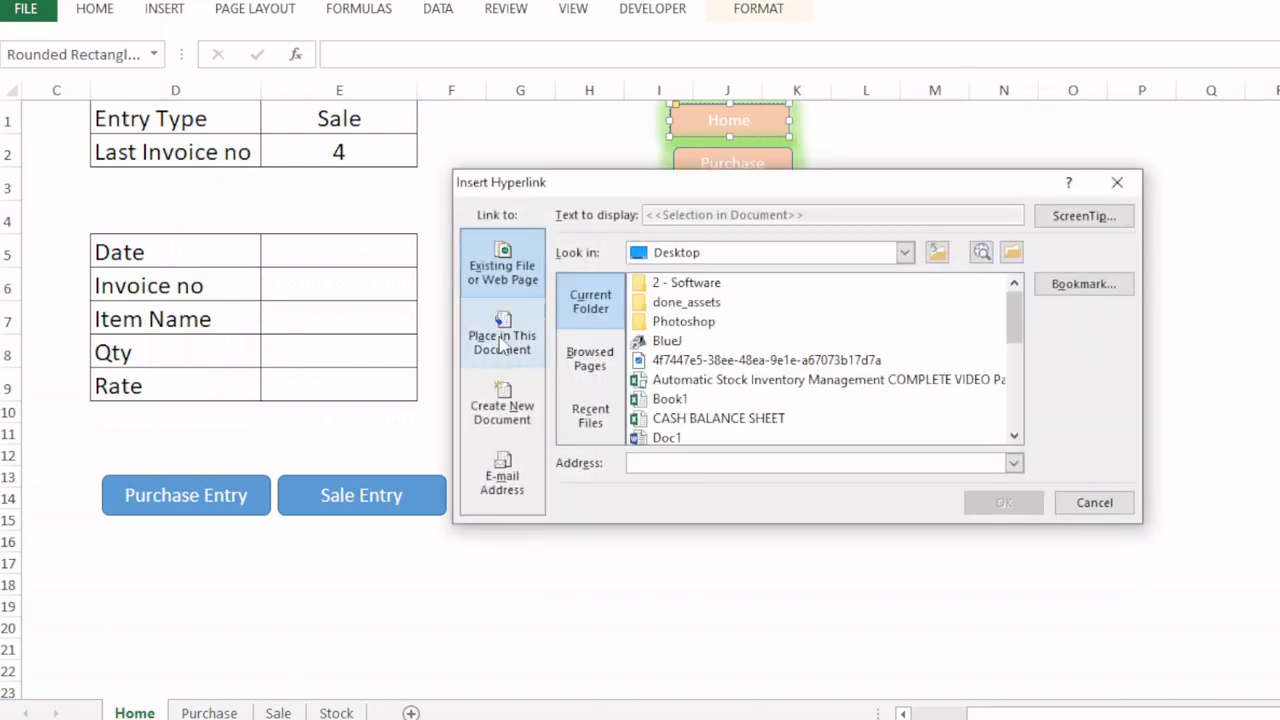
left_click(505, 343)
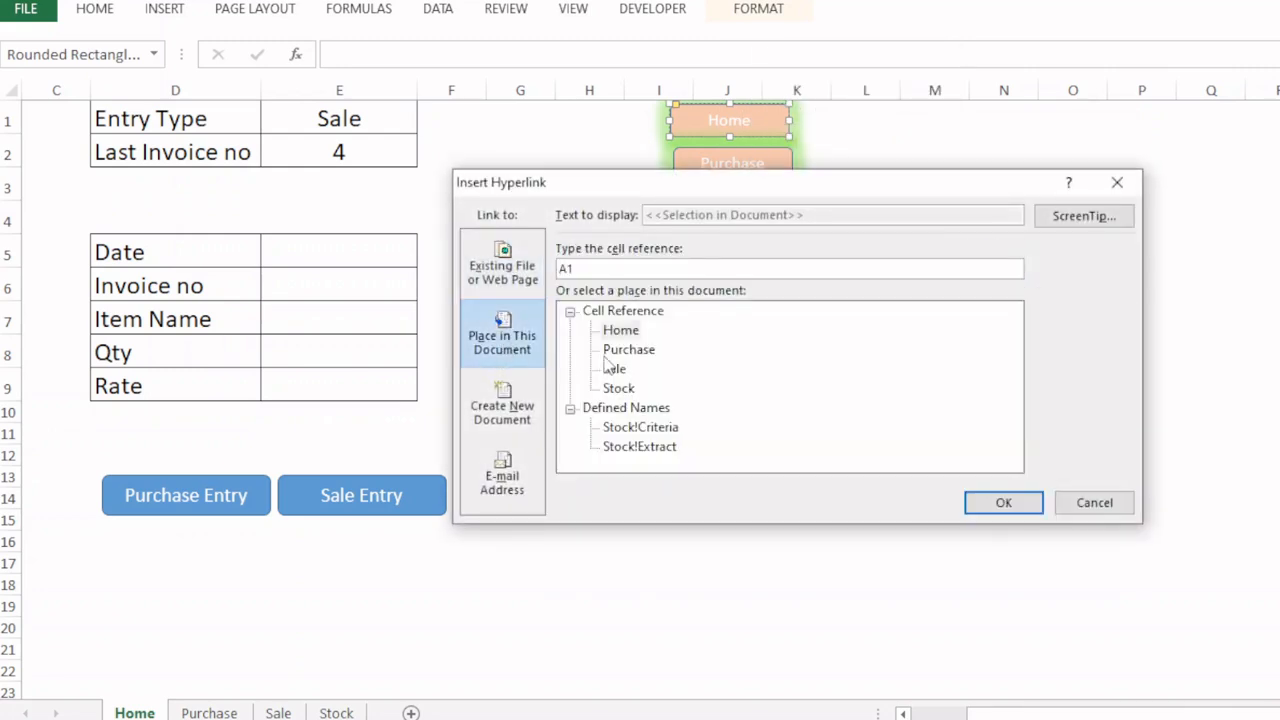
left_click(621, 330)
left_click(1000, 505)
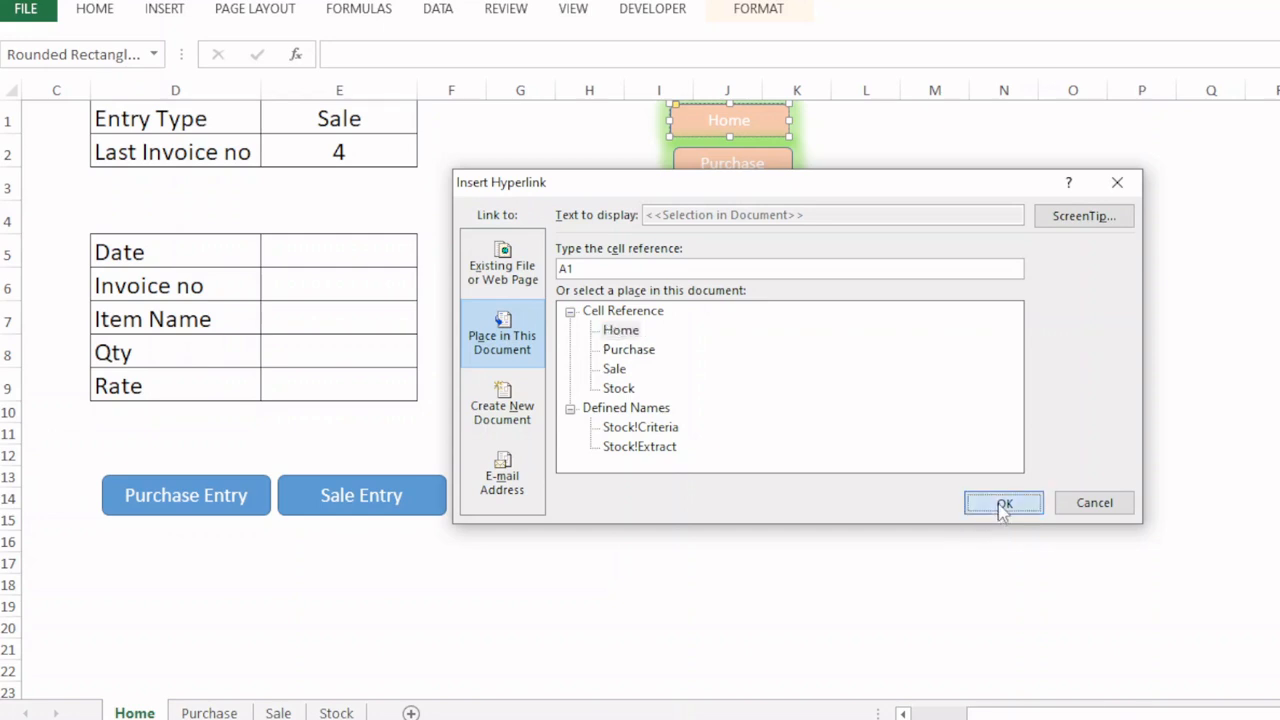
- Hyperlink the orange Purchase shape to cell A1 of the Purchase sheet
left_click(760, 170)
right_click(760, 170)
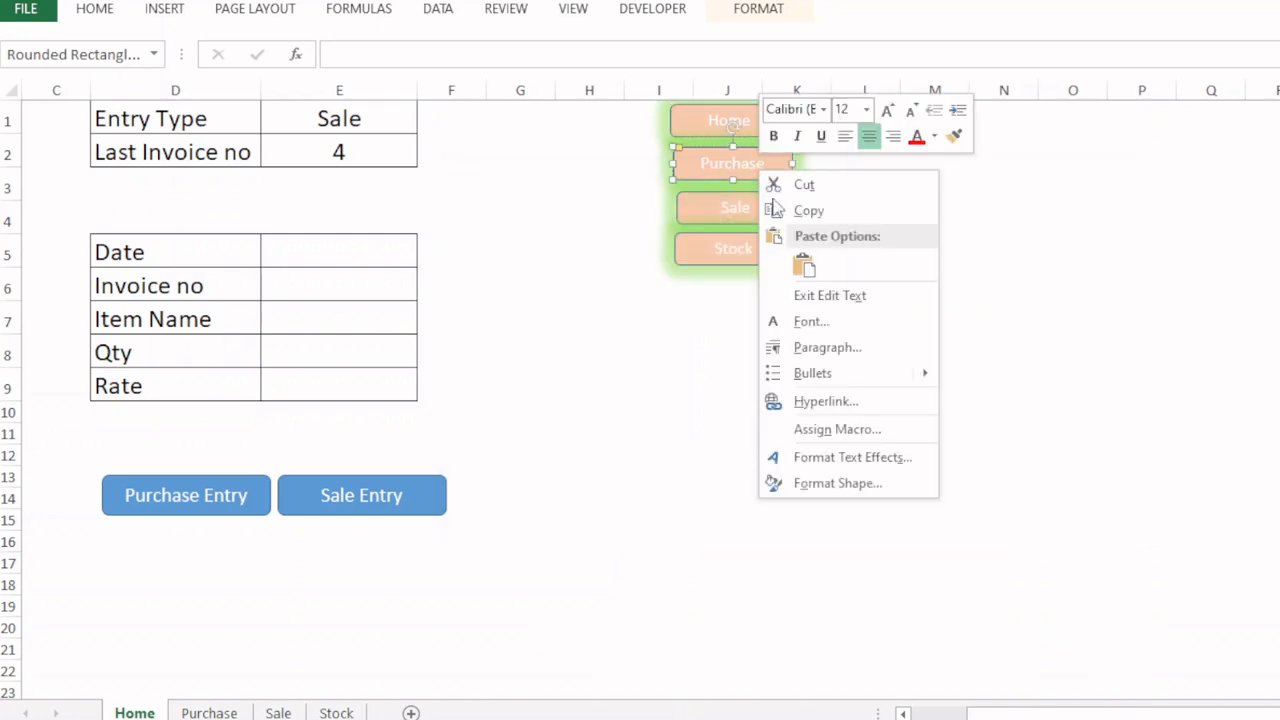
left_click(821, 400)
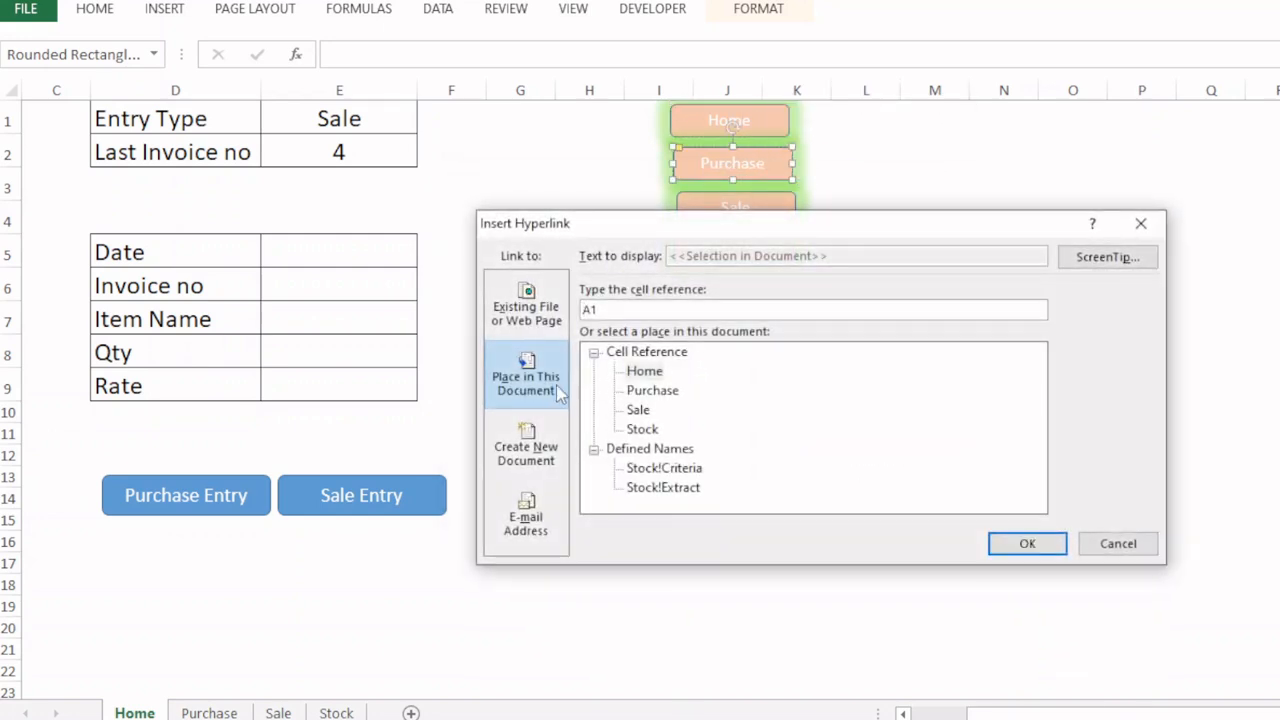
left_click(633, 392)
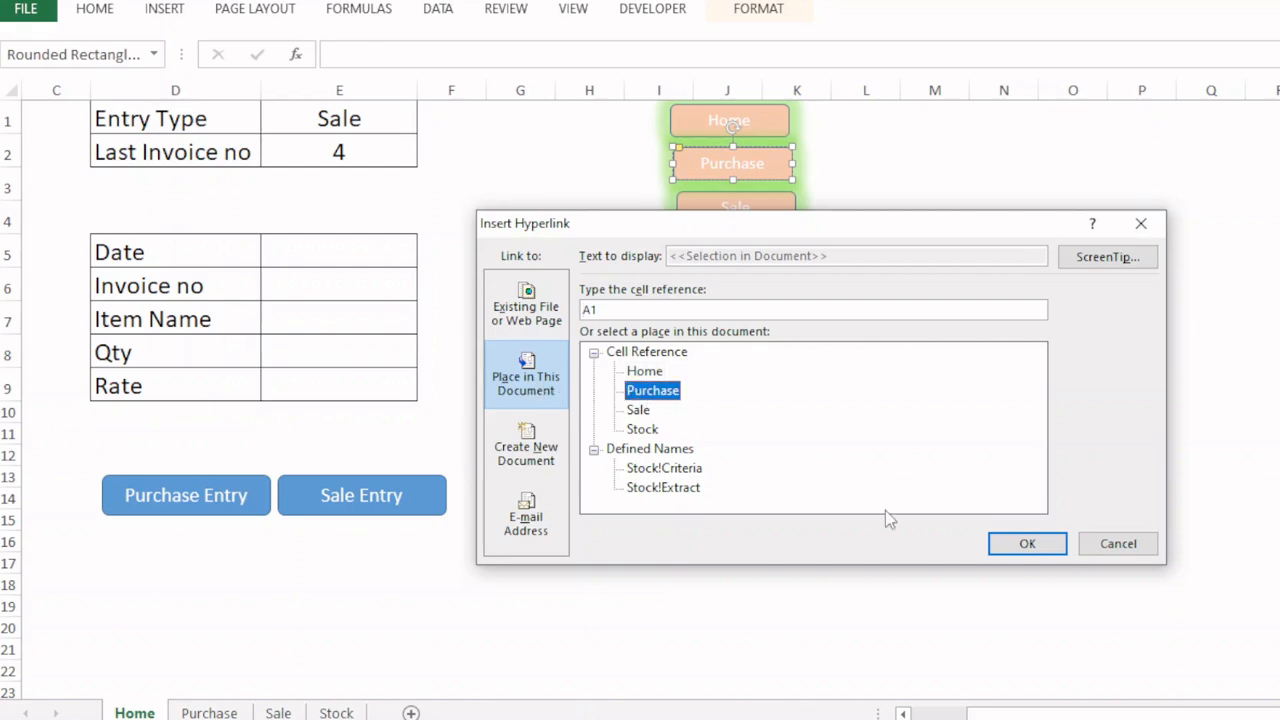
left_click(1000, 545)
- Hyperlink the orange Sale shape to cell A1 of the Sale sheet
right_click(766, 209)
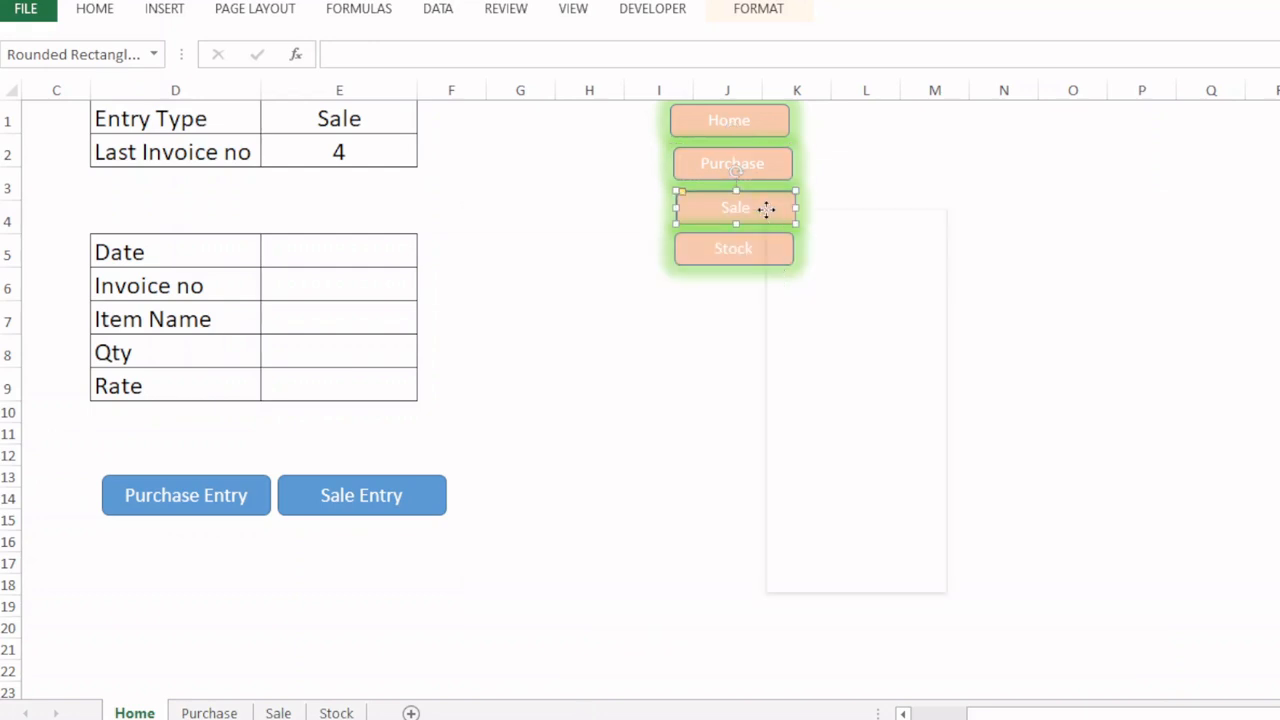
left_click(820, 469)
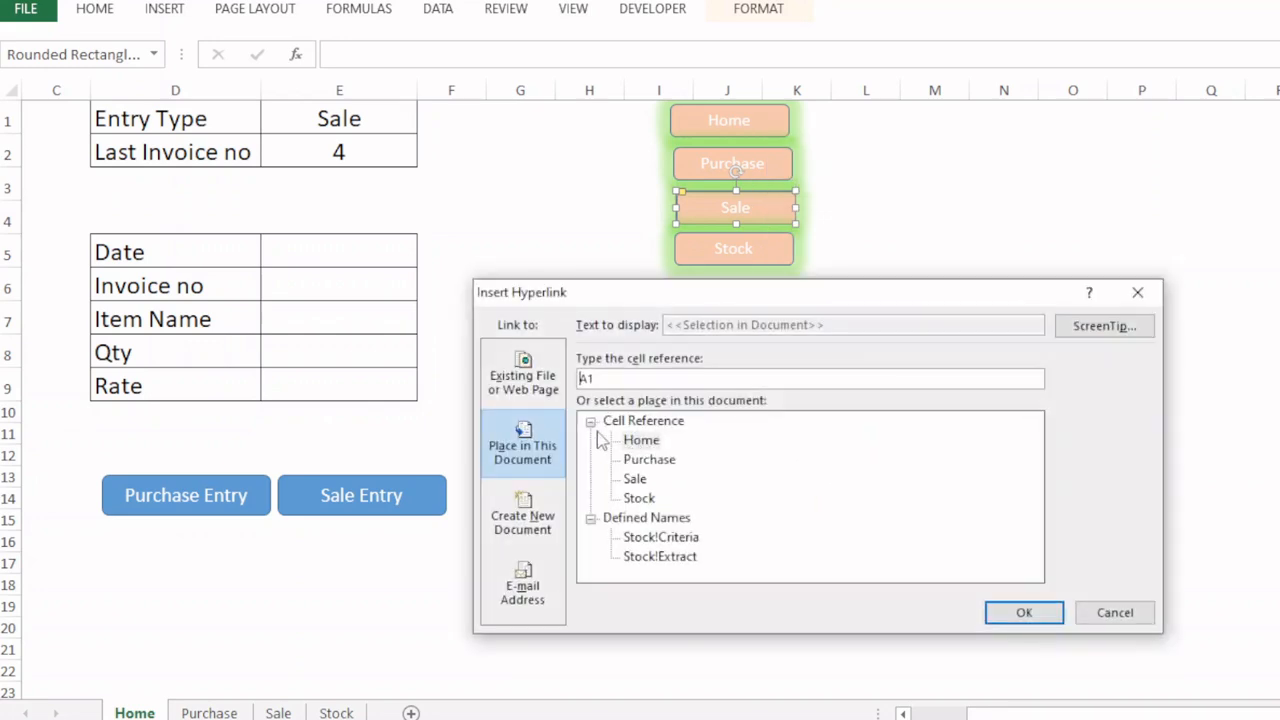
left_click(636, 480)
left_click(990, 612)
- Hyperlink the orange Stock shape to cell A1 of the Stock sheet
left_click(772, 253)
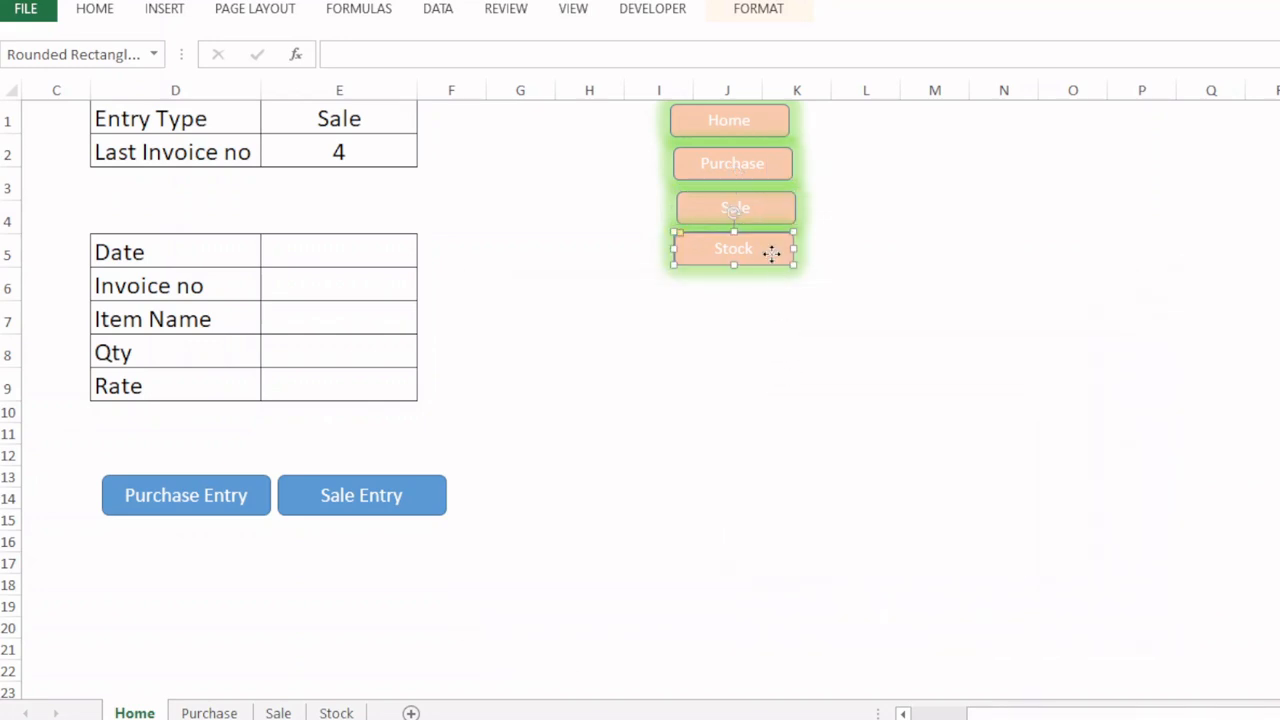
right_click(772, 253)
left_click(822, 512)
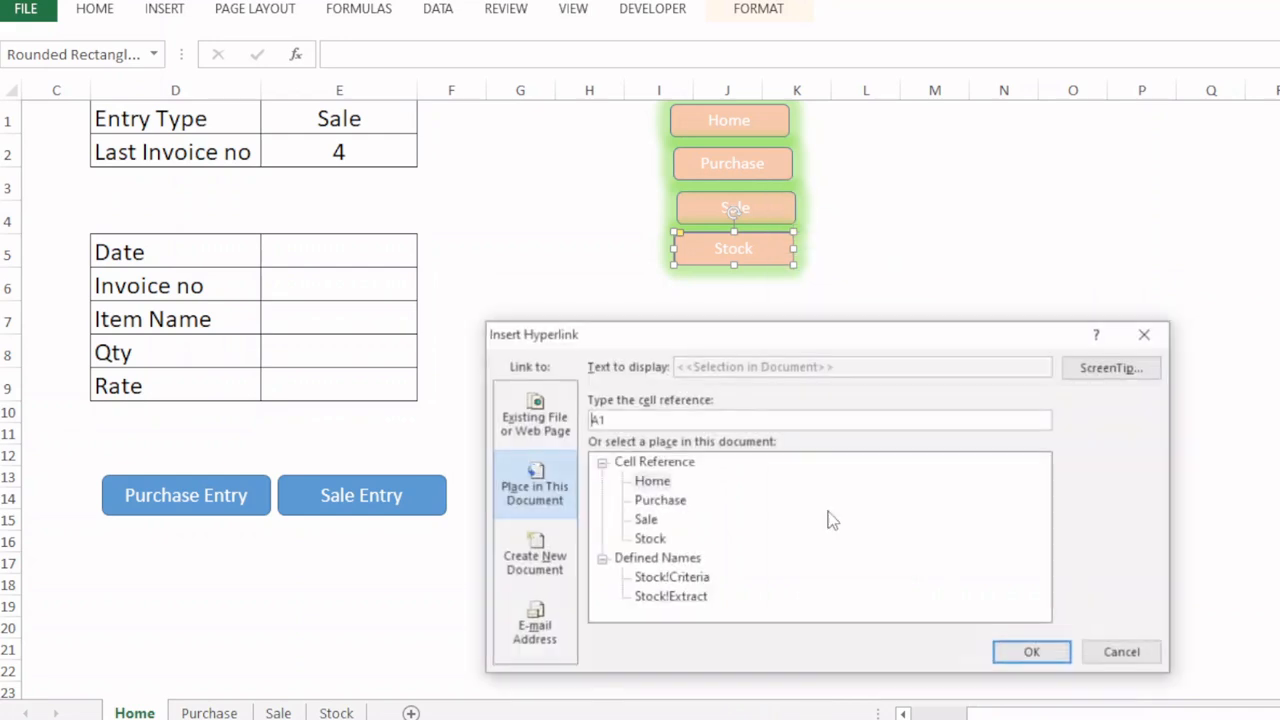
left_click(652, 540)
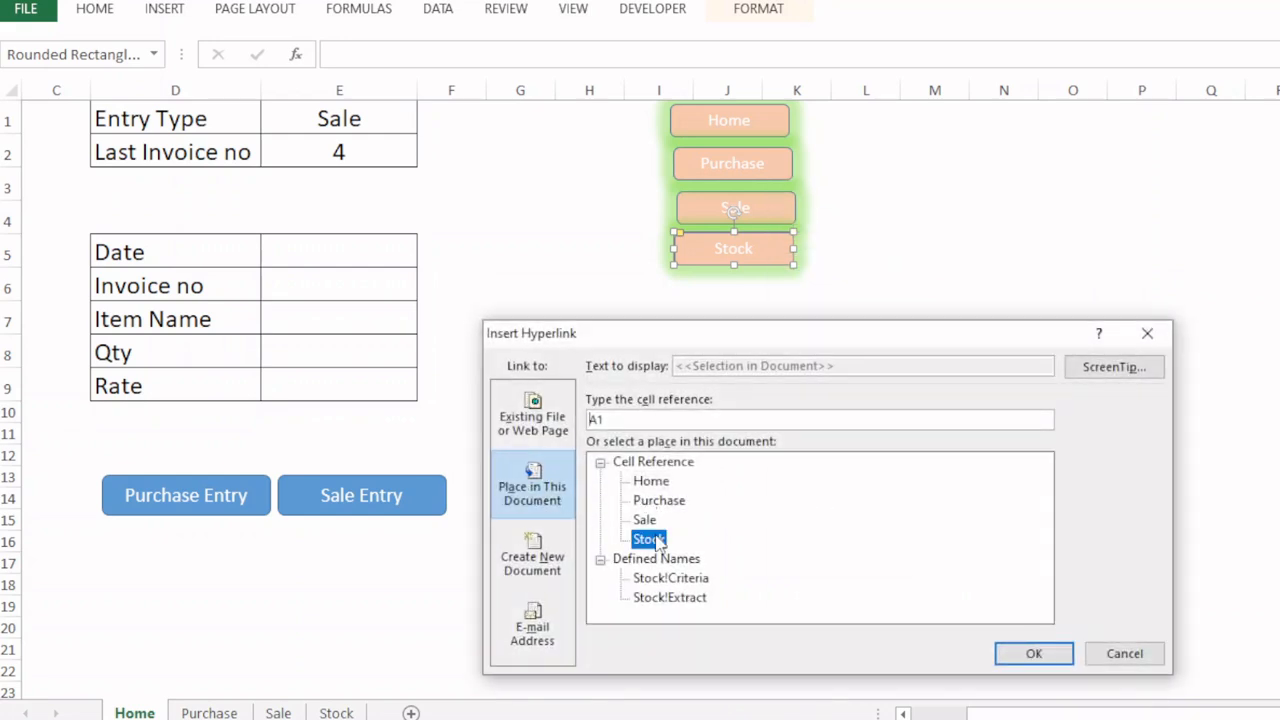
left_click(997, 658)
left_click(977, 374)
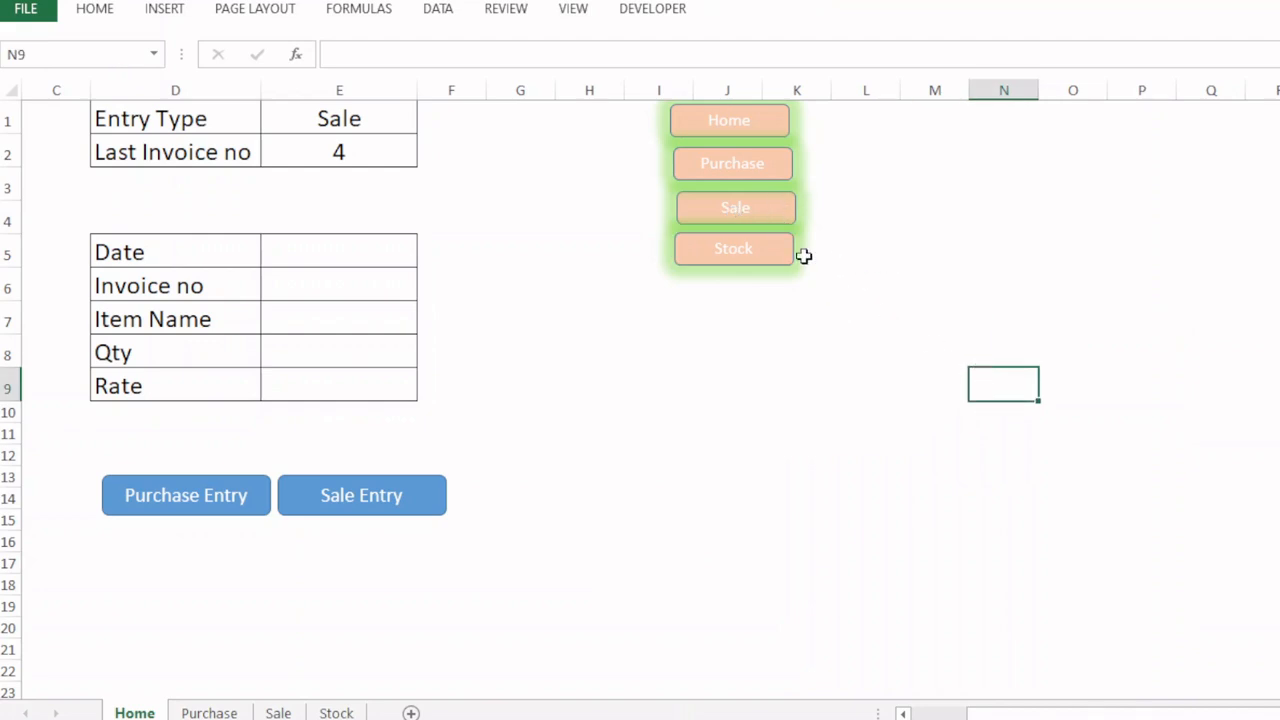
- Nudge the orange Sale shape slightly up and to the left so it lines up with the Purchase shape
left_click(785, 210, "ctrl")
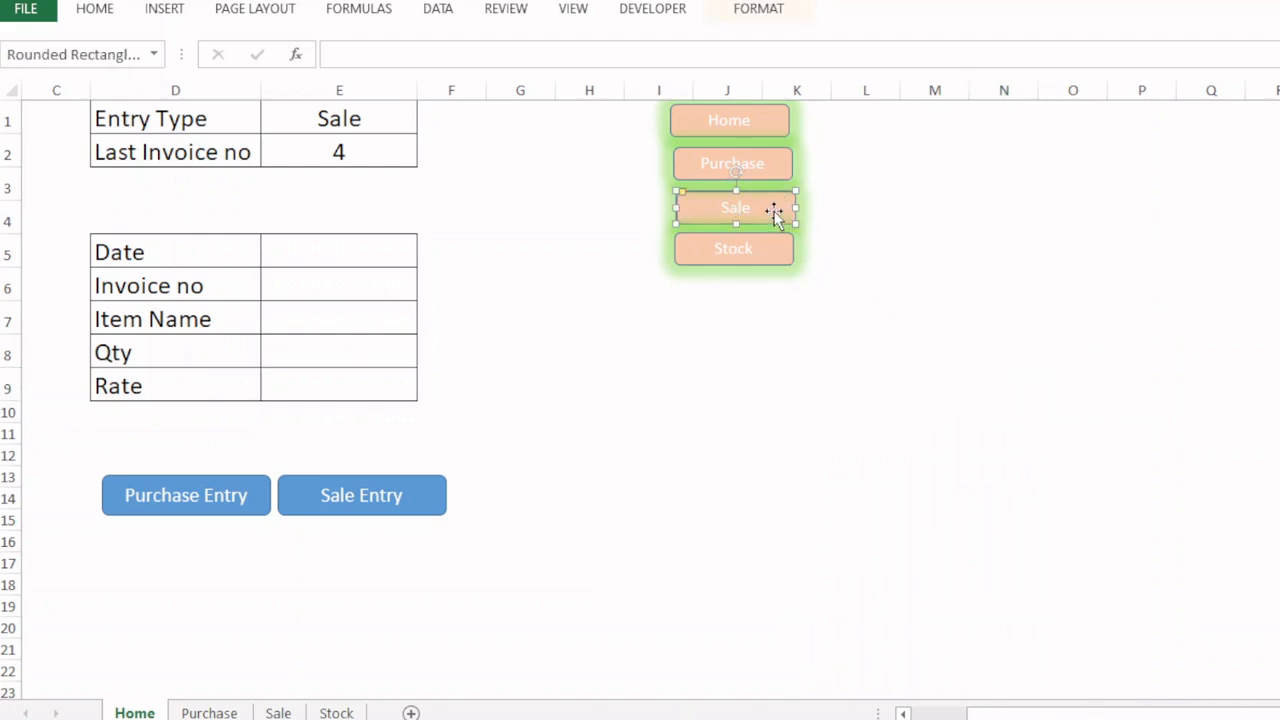
left_click_drag(774, 210, 770, 206)
left_click(790, 314)
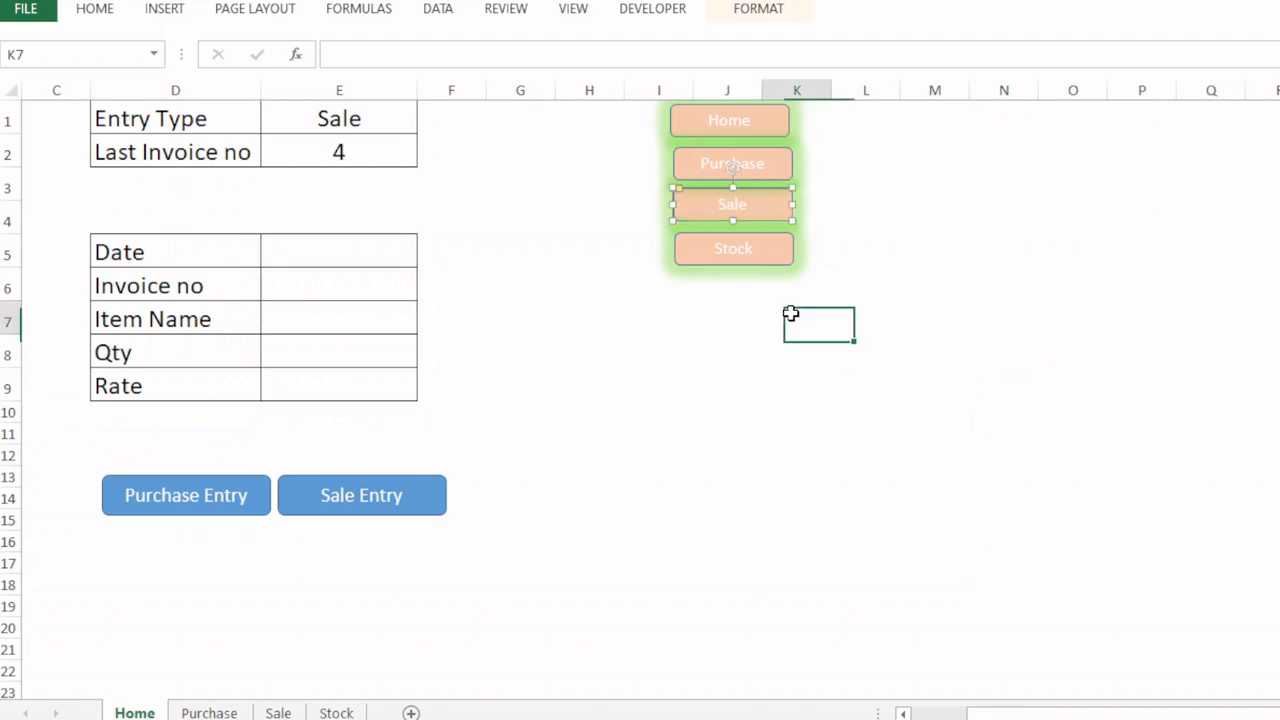
- Nudge the orange Stock shape slightly up and to the left to line it up with the shapes above it
left_click(772, 248, "ctrl")
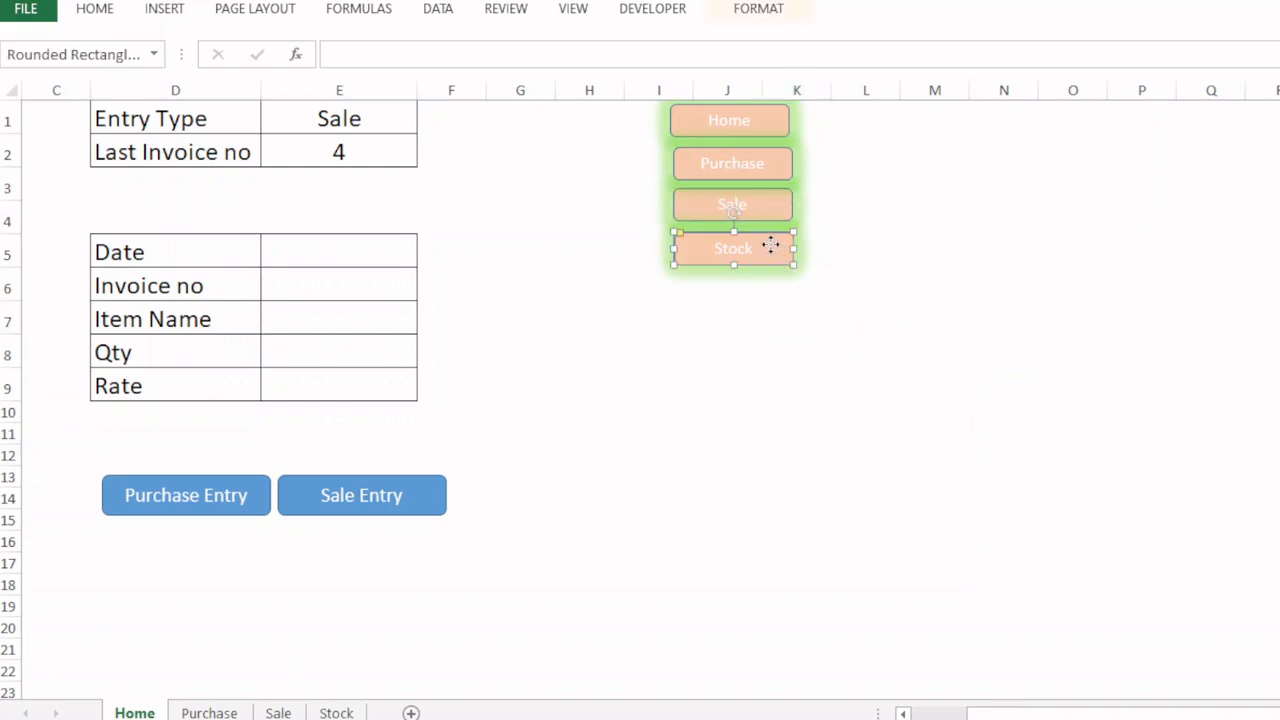
left_click_drag(771, 243, 768, 245)
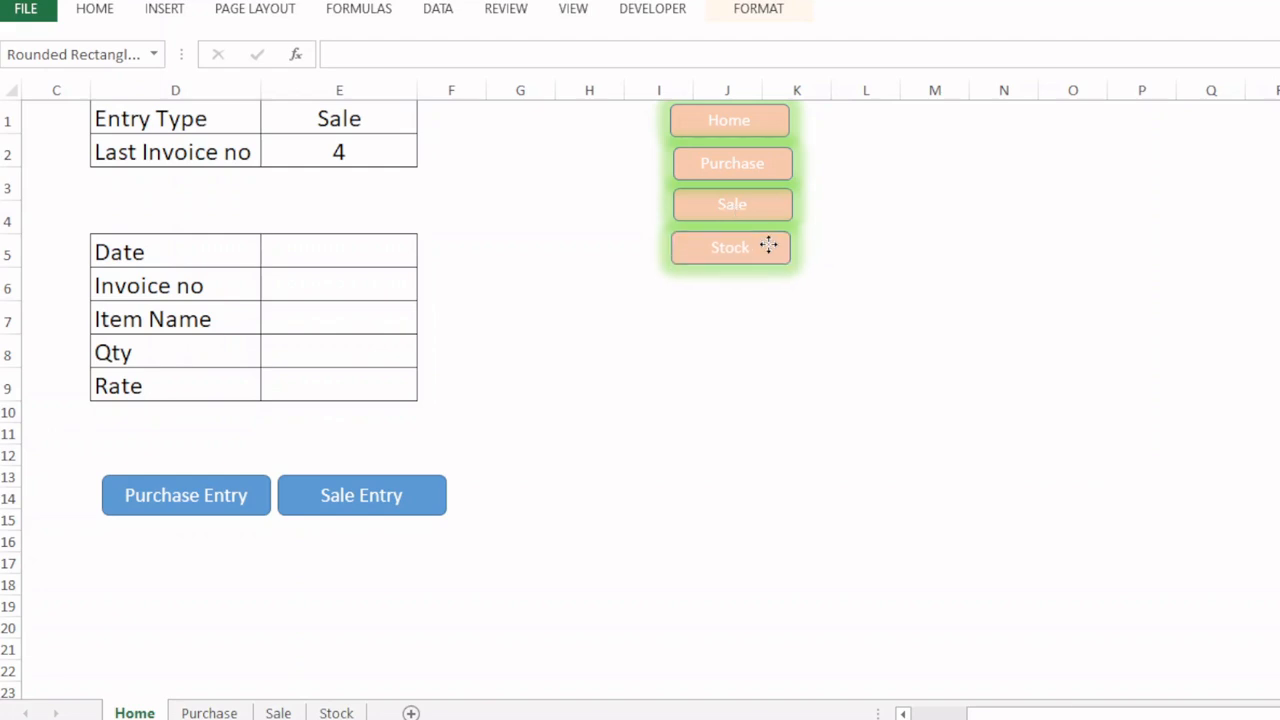
left_click_drag(833, 322, 877, 345)
left_click(975, 280)
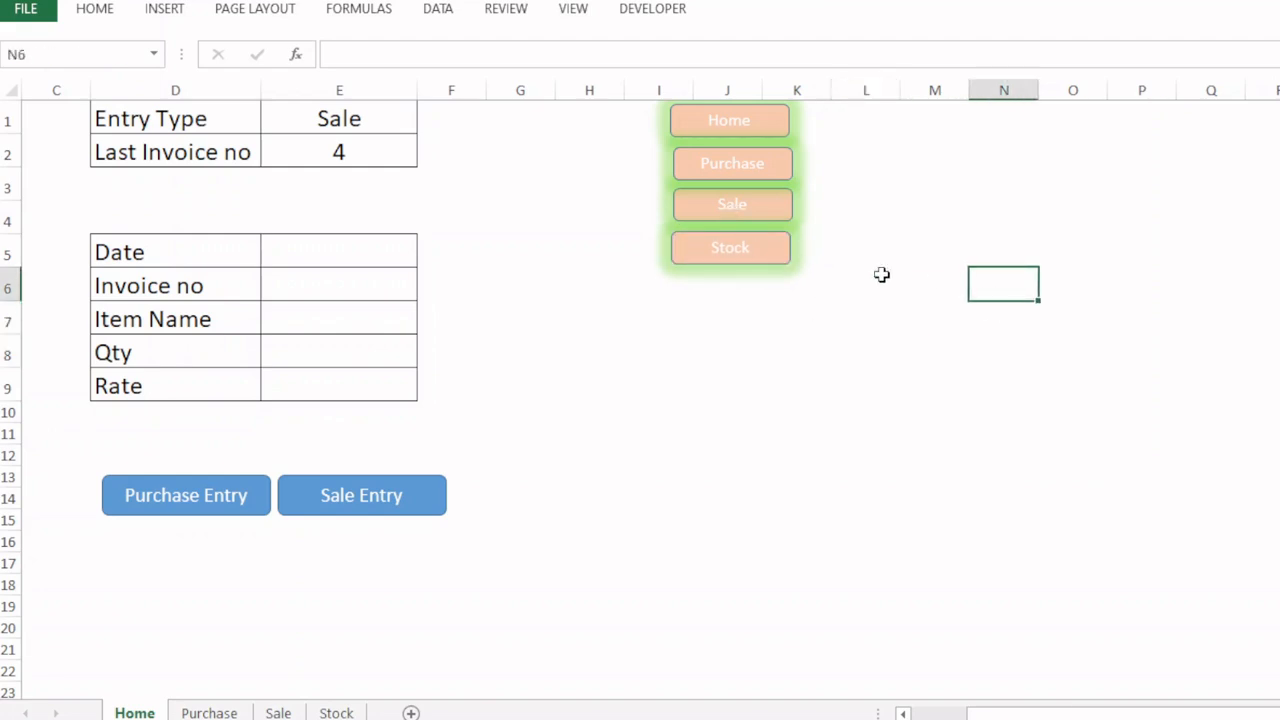
- Copy the Home, Purchase, Sale and Stock navigation shapes from the Home sheet to cell G1 of the Purchase sheet
left_click(774, 125, "ctrl")
left_click(775, 160, "ctrl")
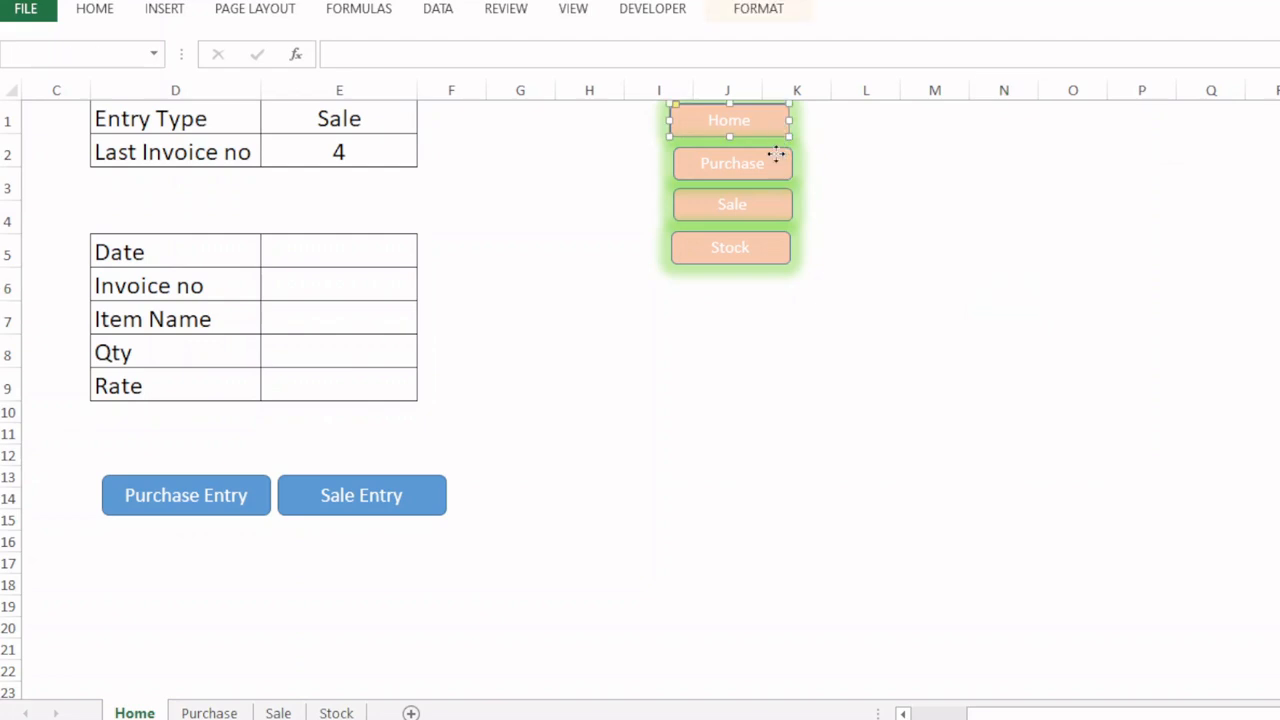
left_click(778, 203, "ctrl")
left_click(782, 248, "ctrl")
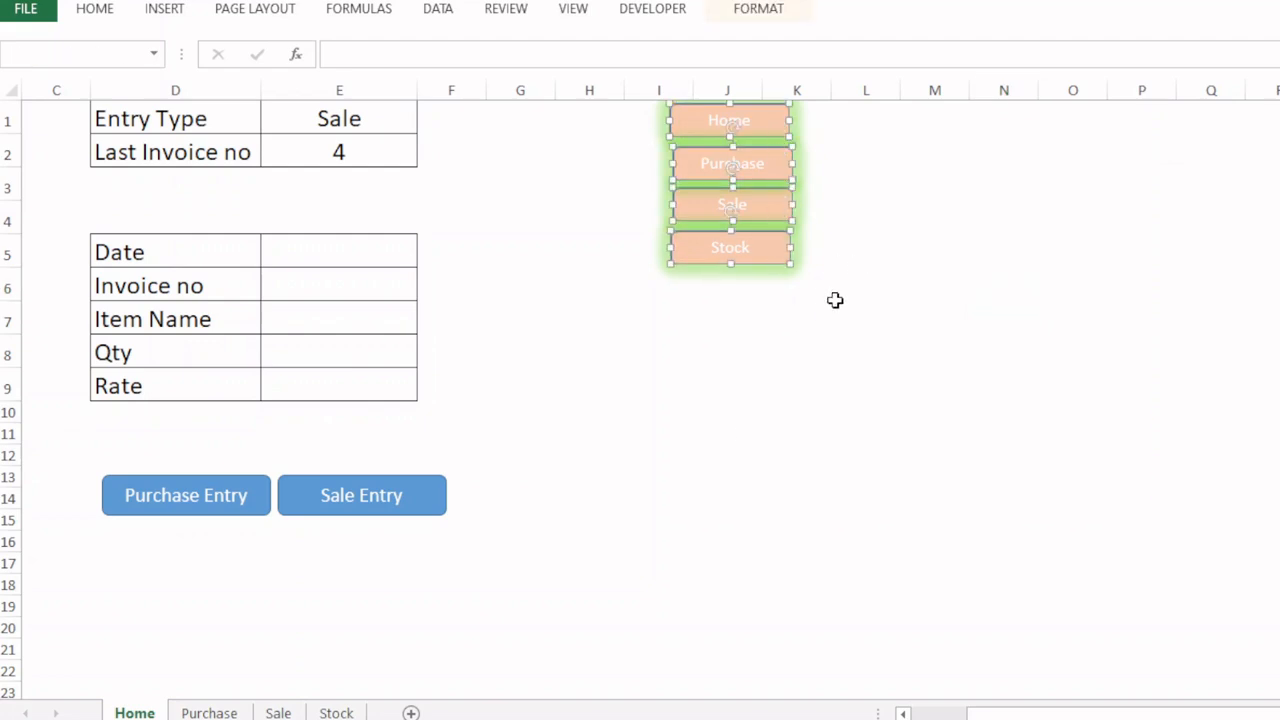
key("ctrl+Page_Down")
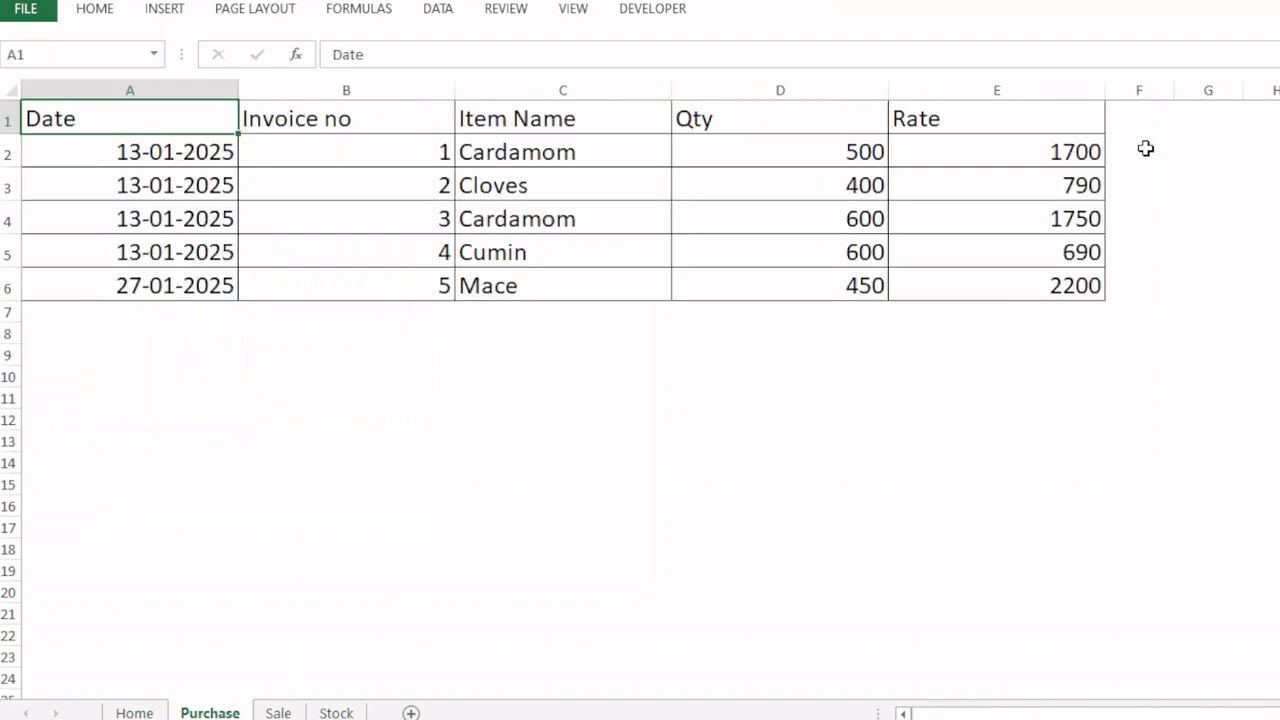
left_click(1194, 115)
key("ctrl+v")
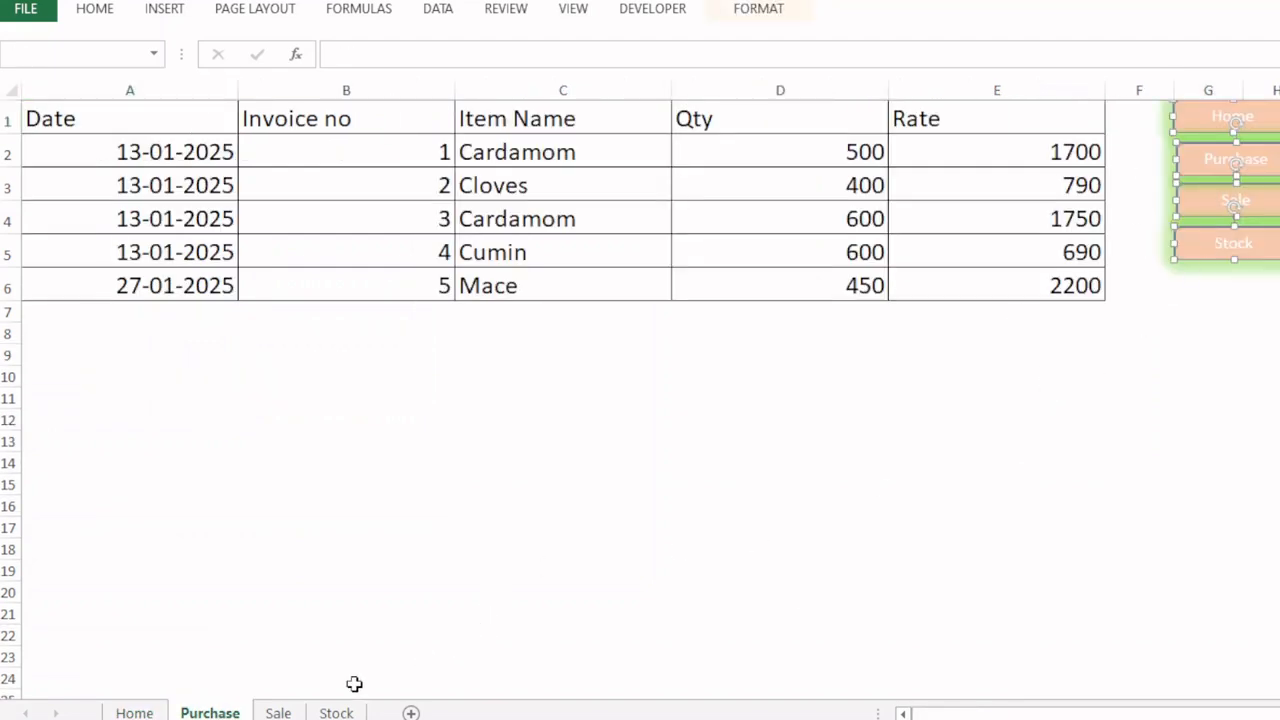
- Paste the four navigation shapes at cell G1 of the Sale sheet and at cell H5 of the Stock sheet
left_click(278, 712)
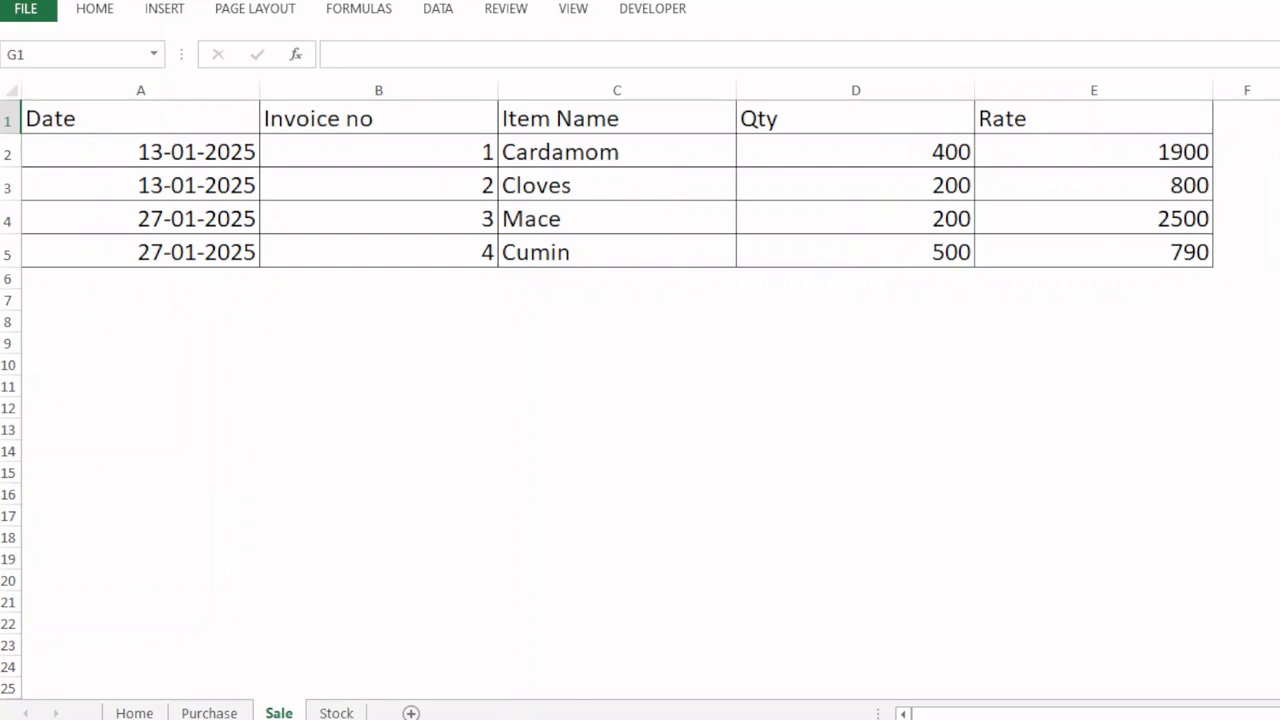
key("ctrl+v")
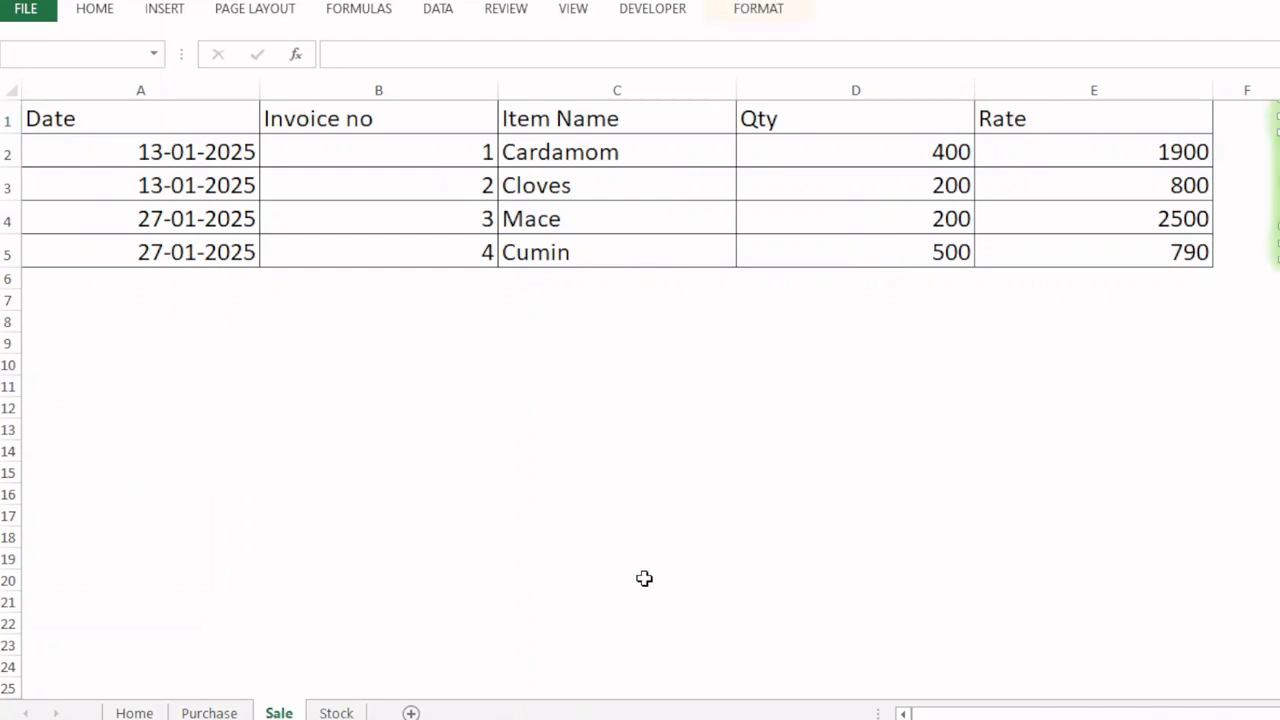
left_click(337, 712)
left_click(1056, 248)
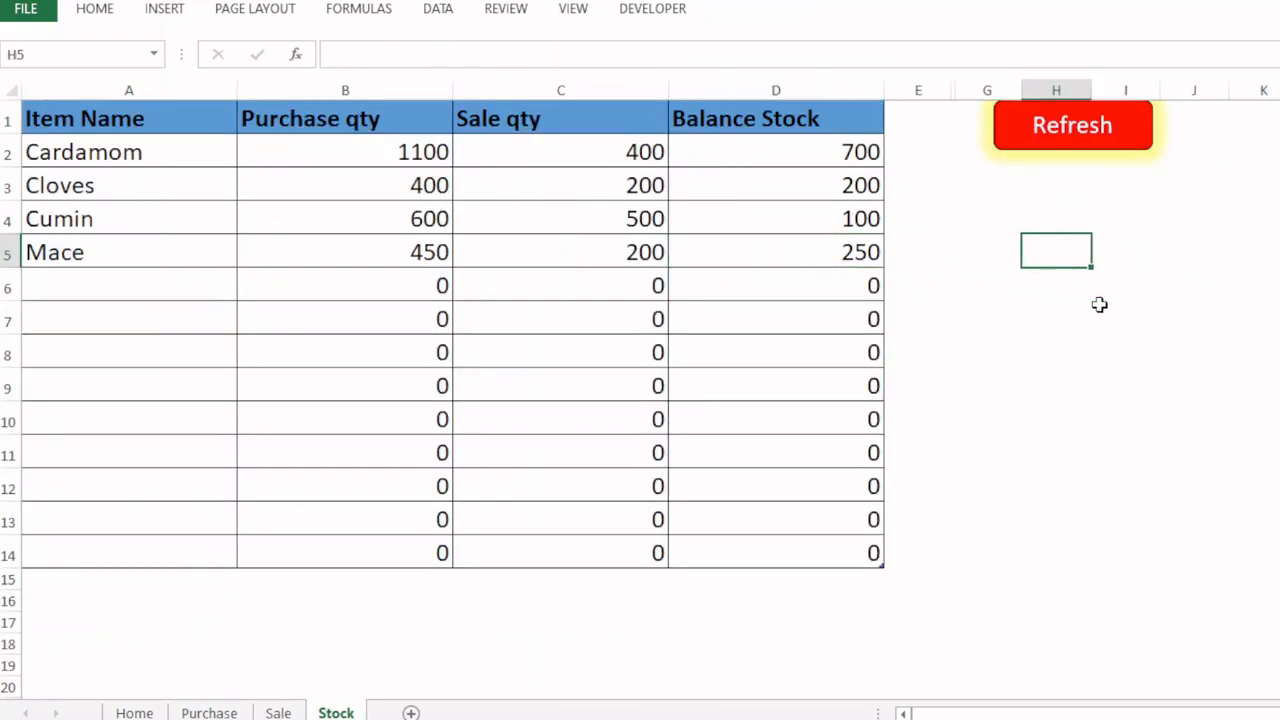
key("ctrl+v")
left_click(1056, 484)
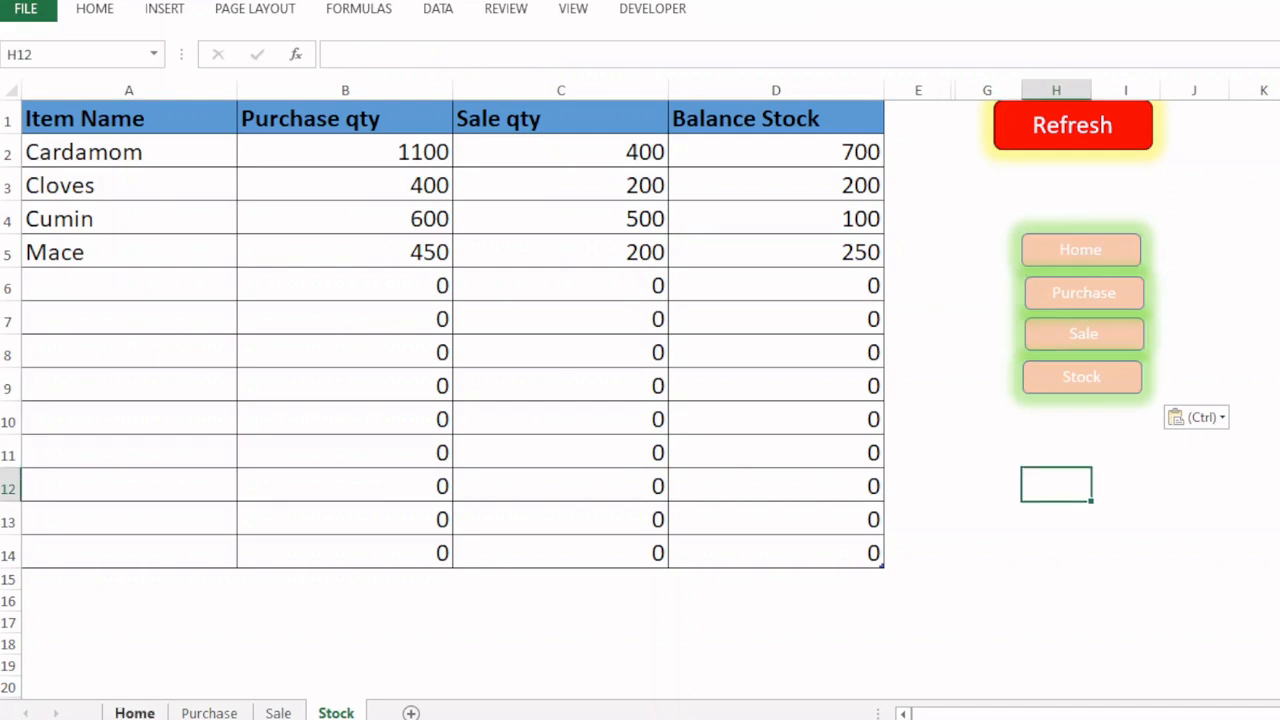
- Test the navigation shapes by going from the Home sheet to Purchase, on to Stock and back to Home
left_click(135, 712)
left_click(860, 412)
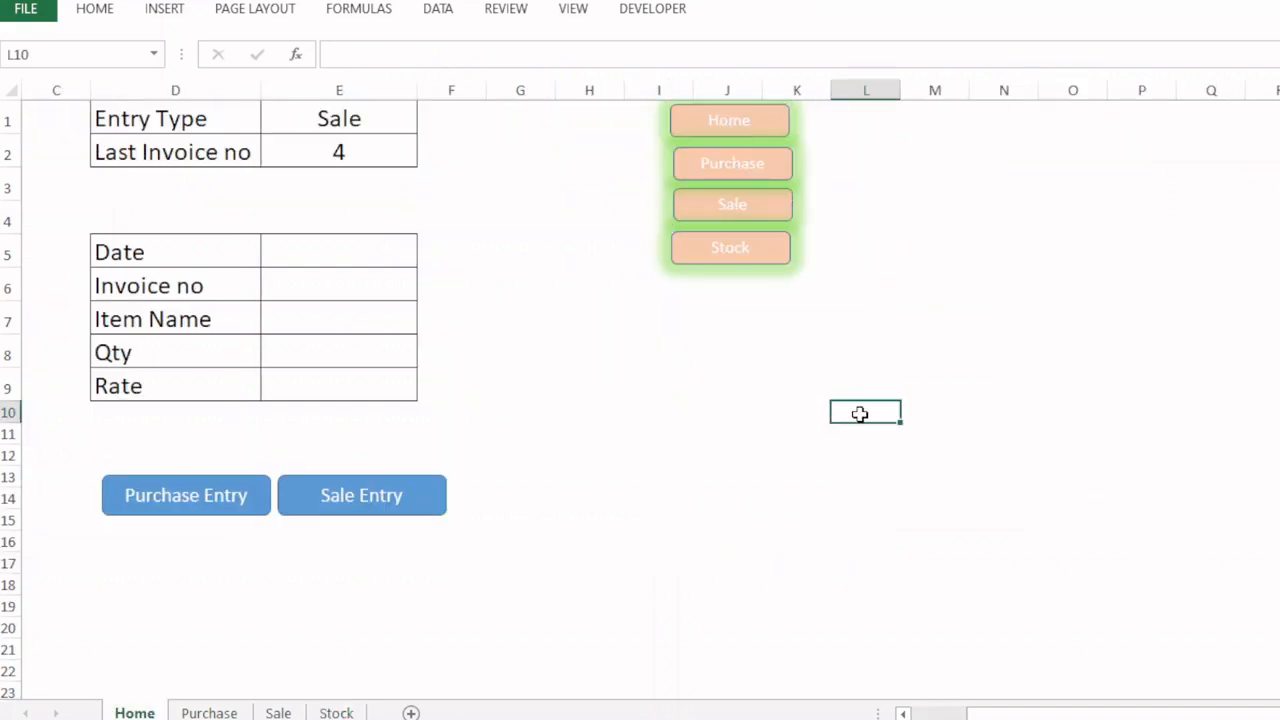
left_click(726, 162)
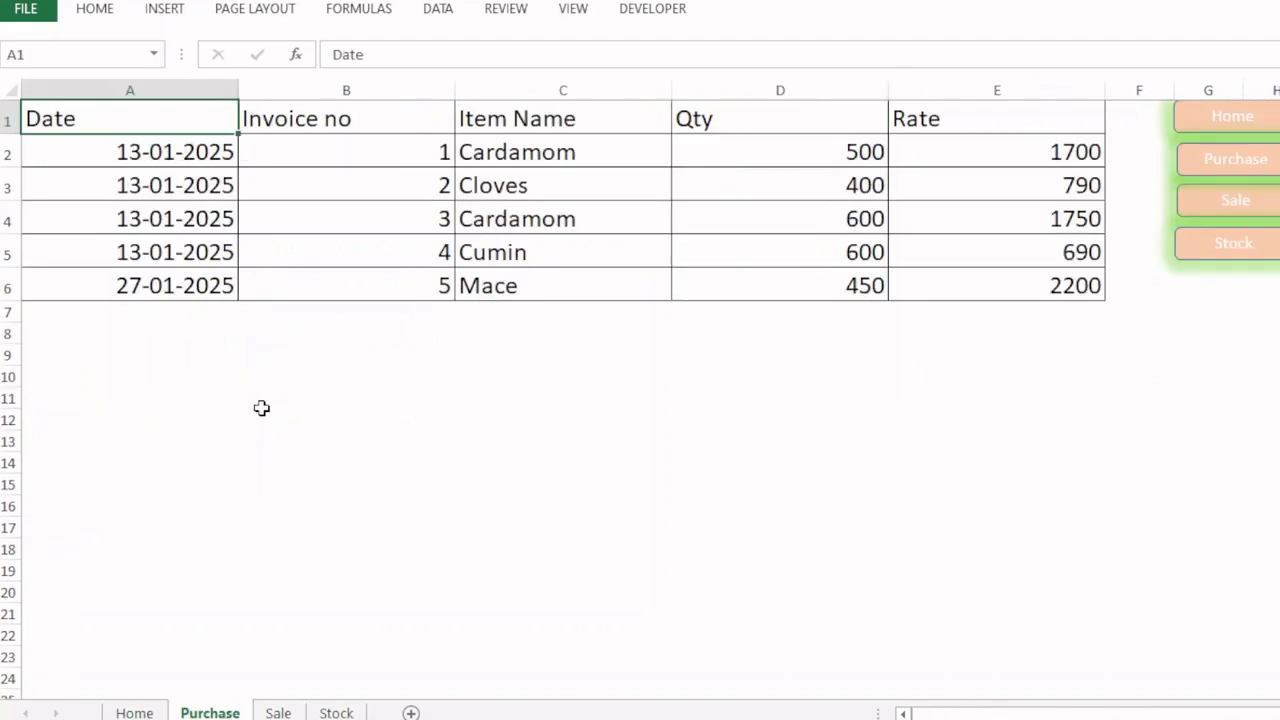
left_click(1249, 213)
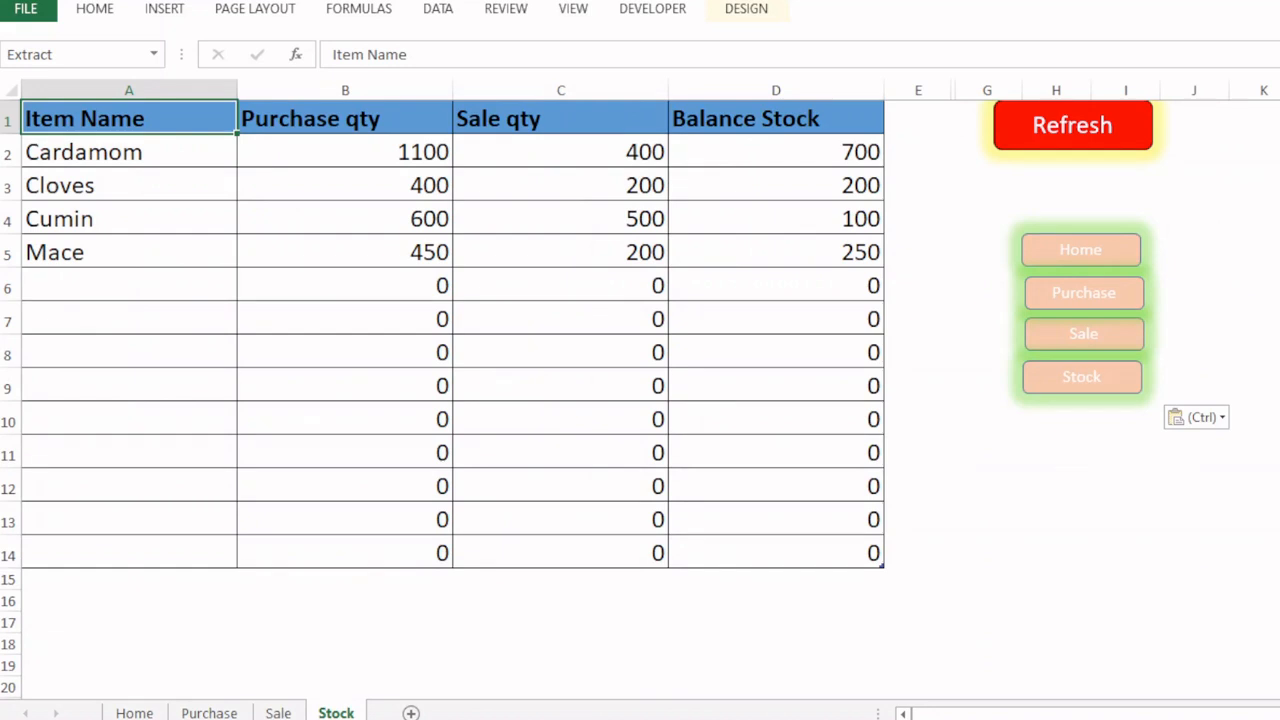
left_click(1075, 250)
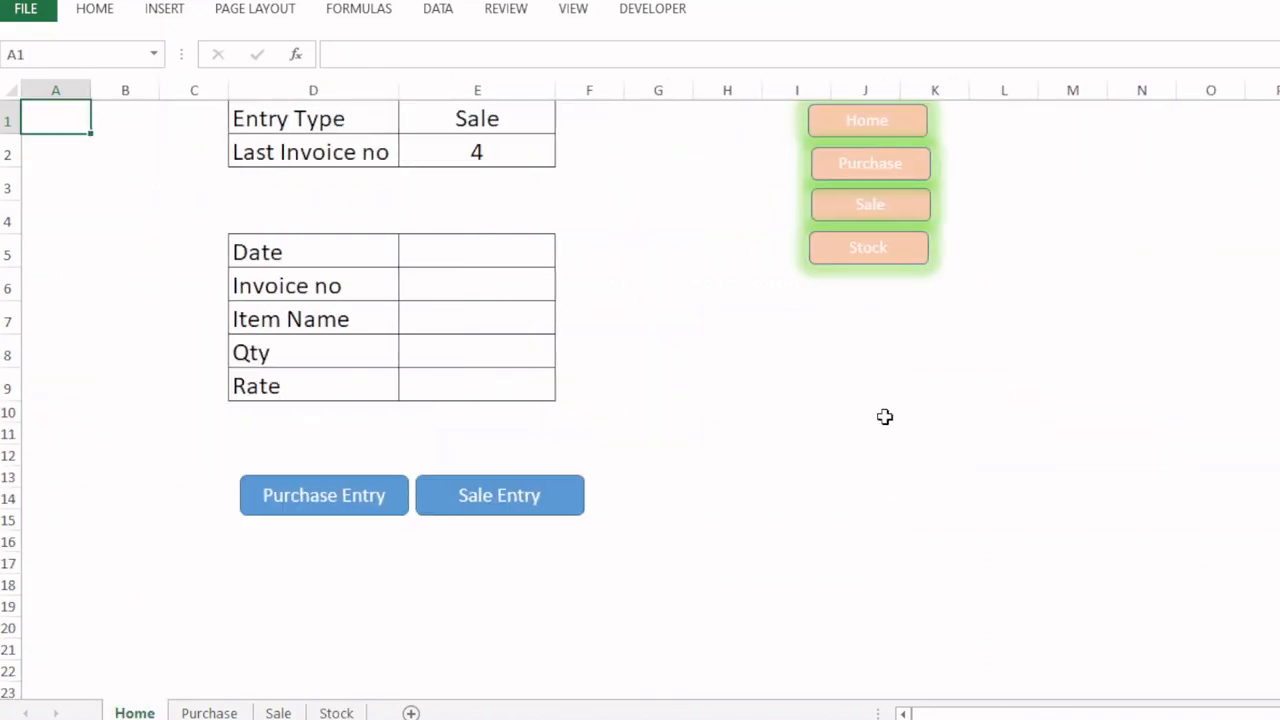
- Go through the Purchase, Sale and Stock sheets twice, returning to the Home sheet after each round
left_click(209, 712)
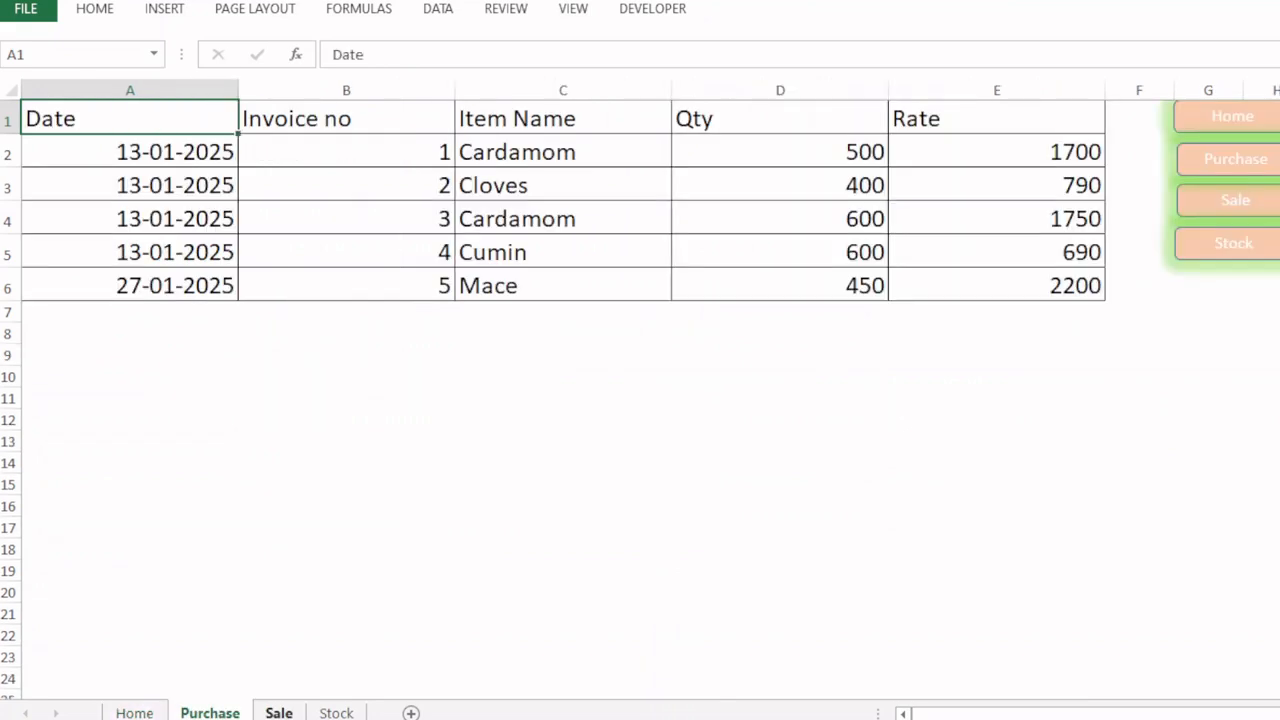
left_click(282, 712)
left_click(336, 712)
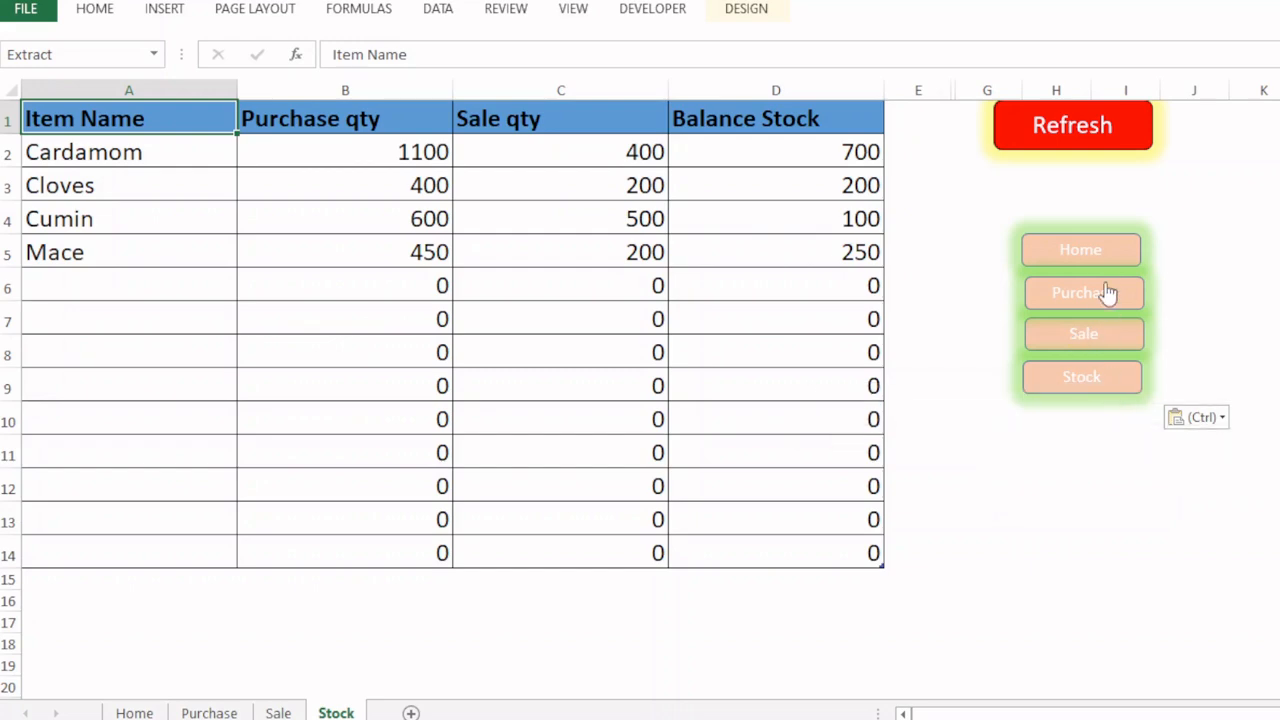
left_click(1105, 253)
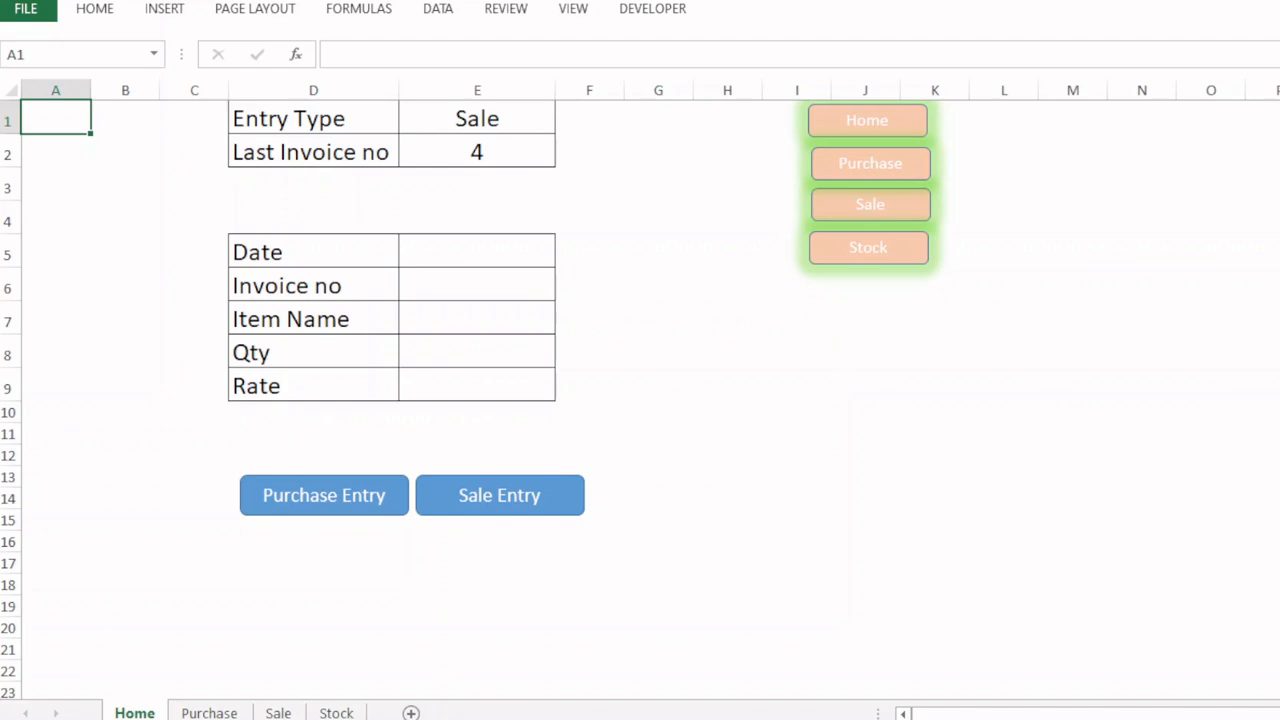
left_click(218, 712)
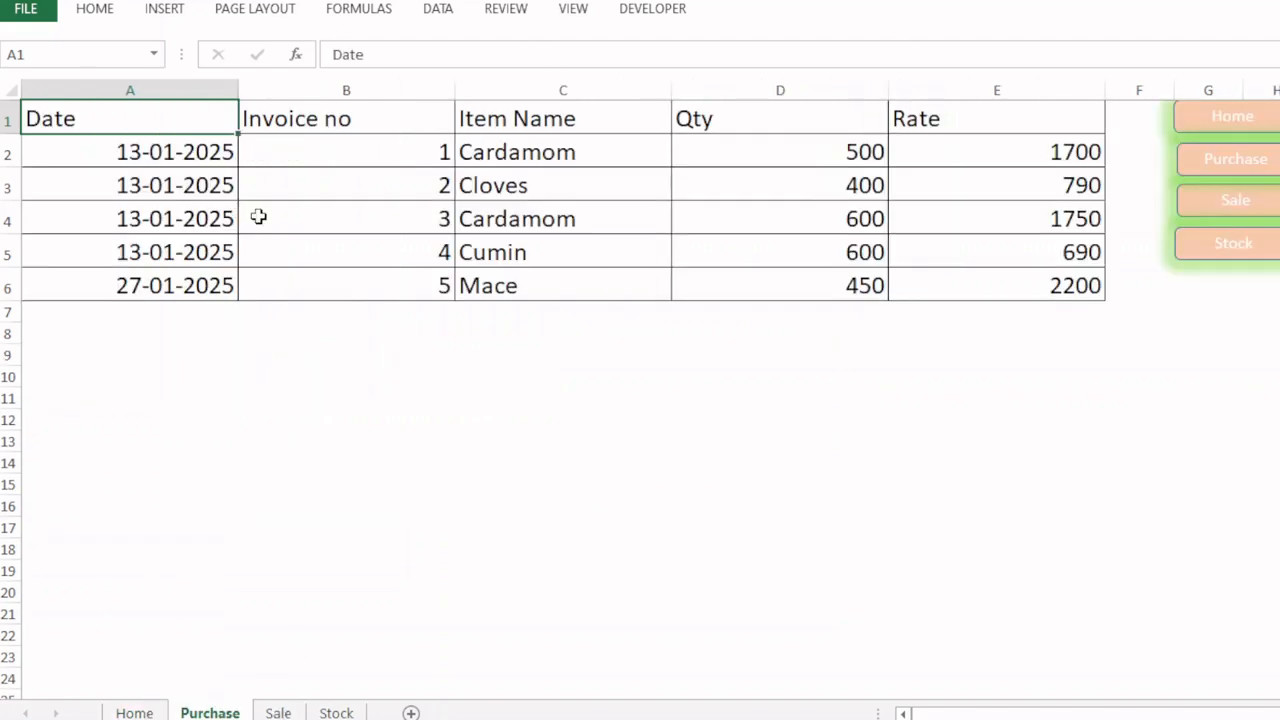
left_click(278, 712)
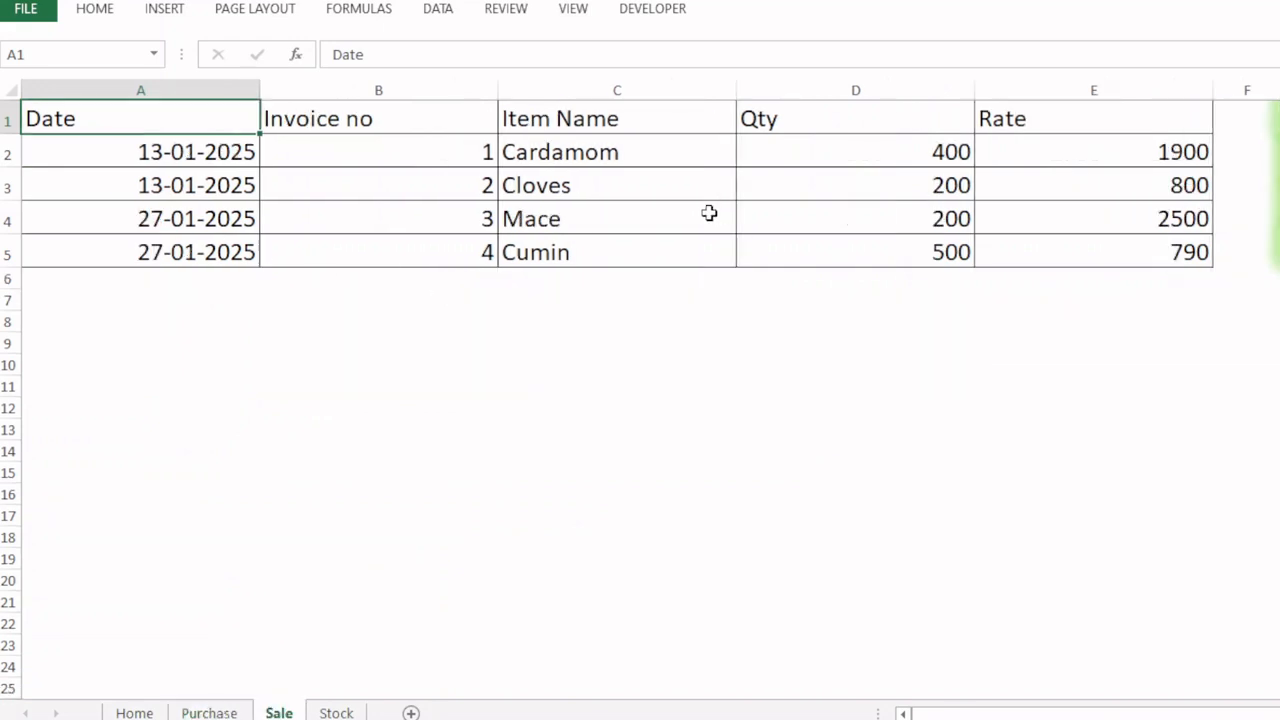
left_click(336, 710)
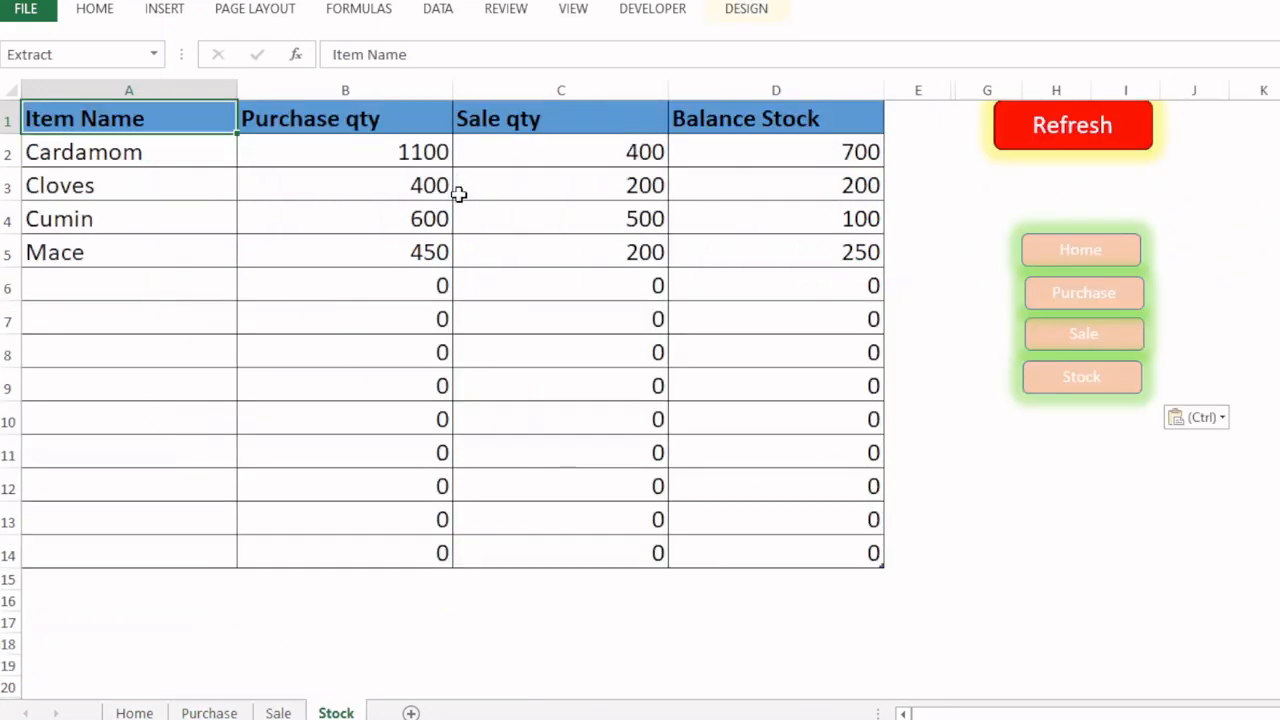
left_click(134, 712)
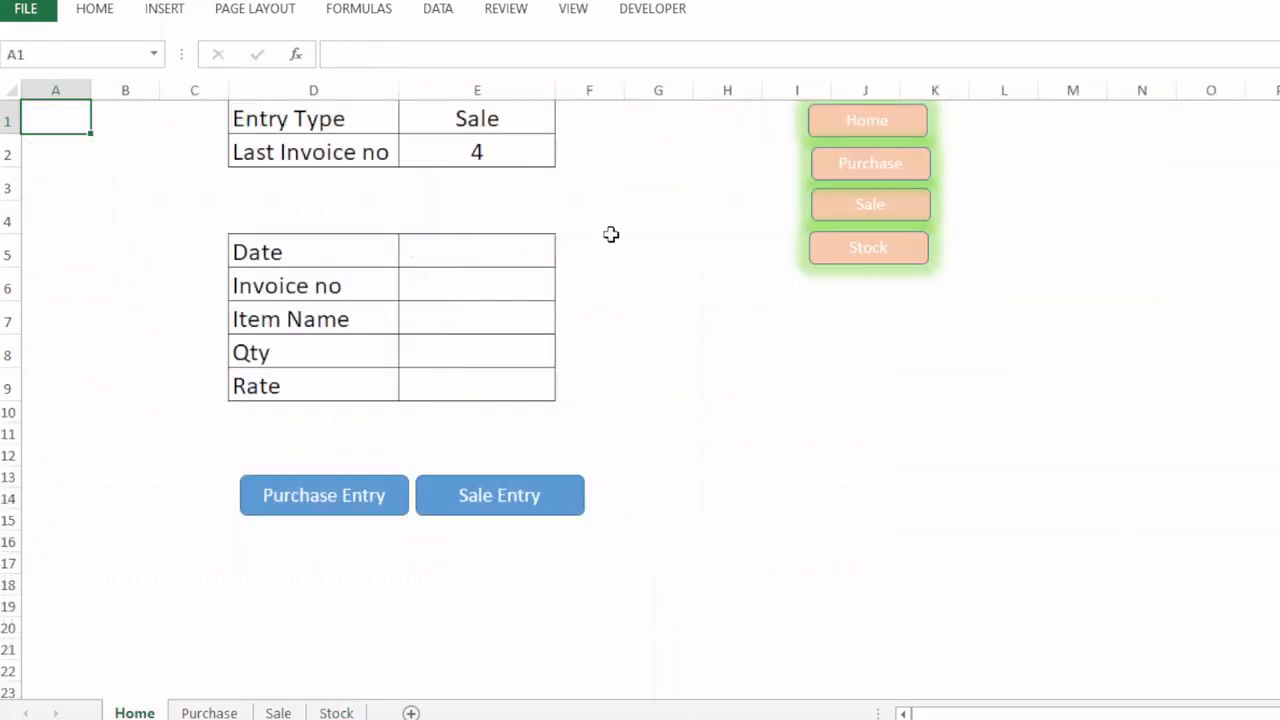
- Set the Entry Type in cell E1 of the Home sheet to Purchase
left_click(530, 117)
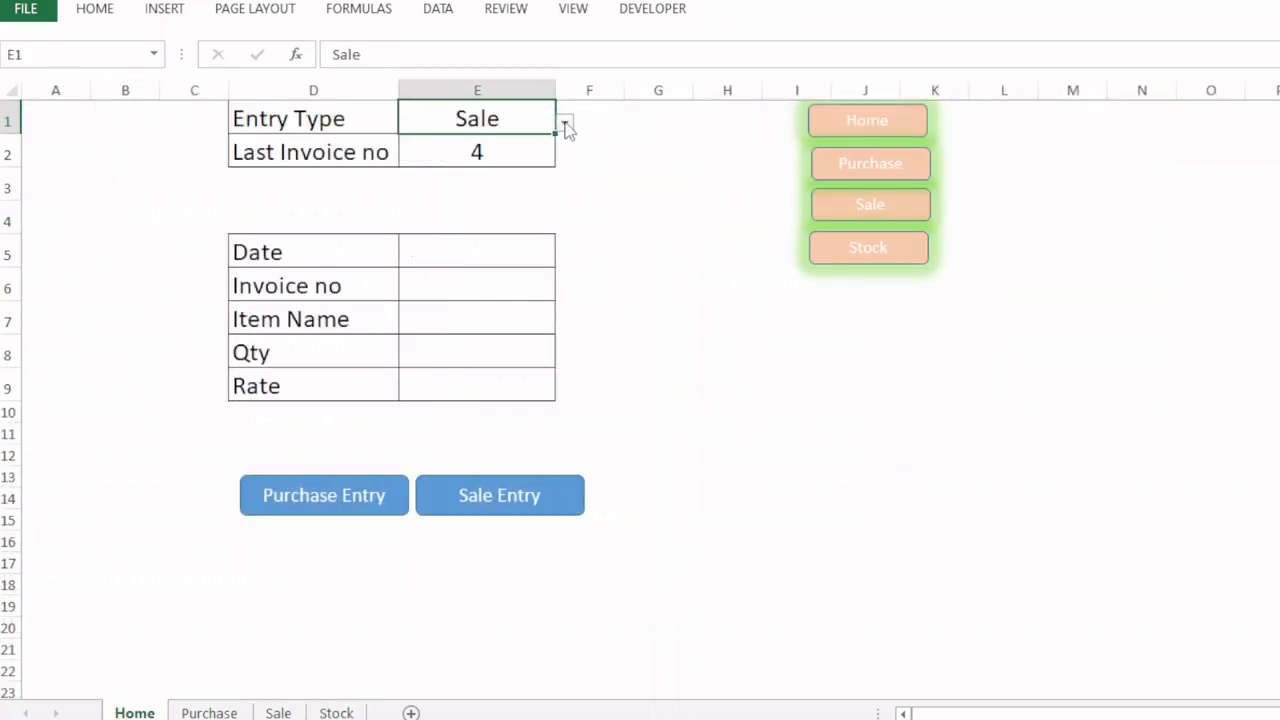
left_click(565, 125)
left_click(466, 141)
- Fill in the entry form with date 27-01-2025, invoice no 6 and item name Black Cardamom
left_click(486, 256)
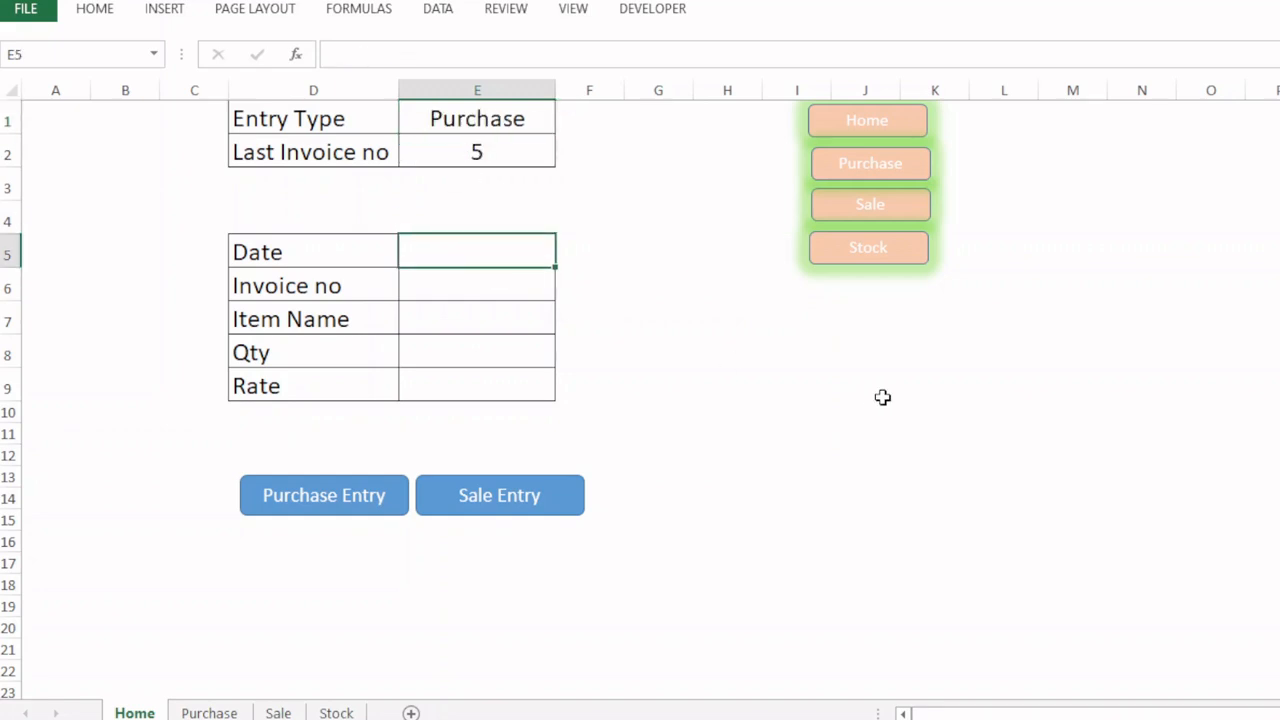
type("27-01-20")
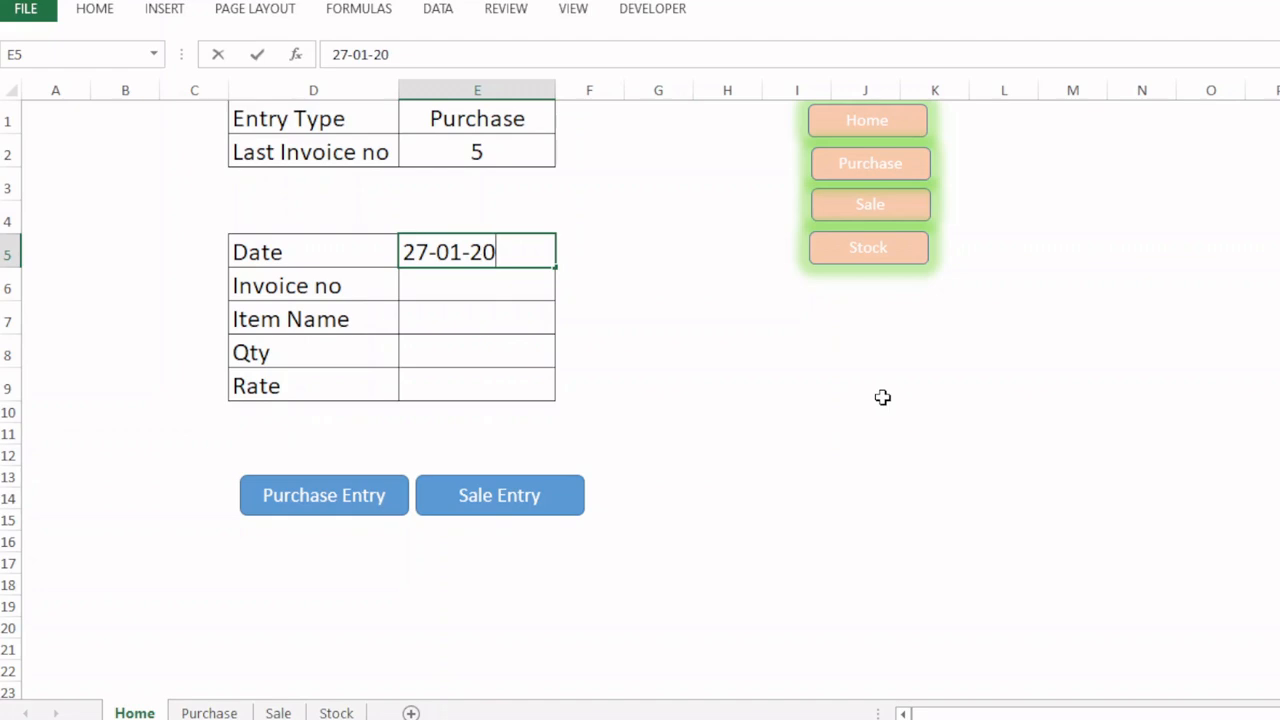
type("25")
key("Return")
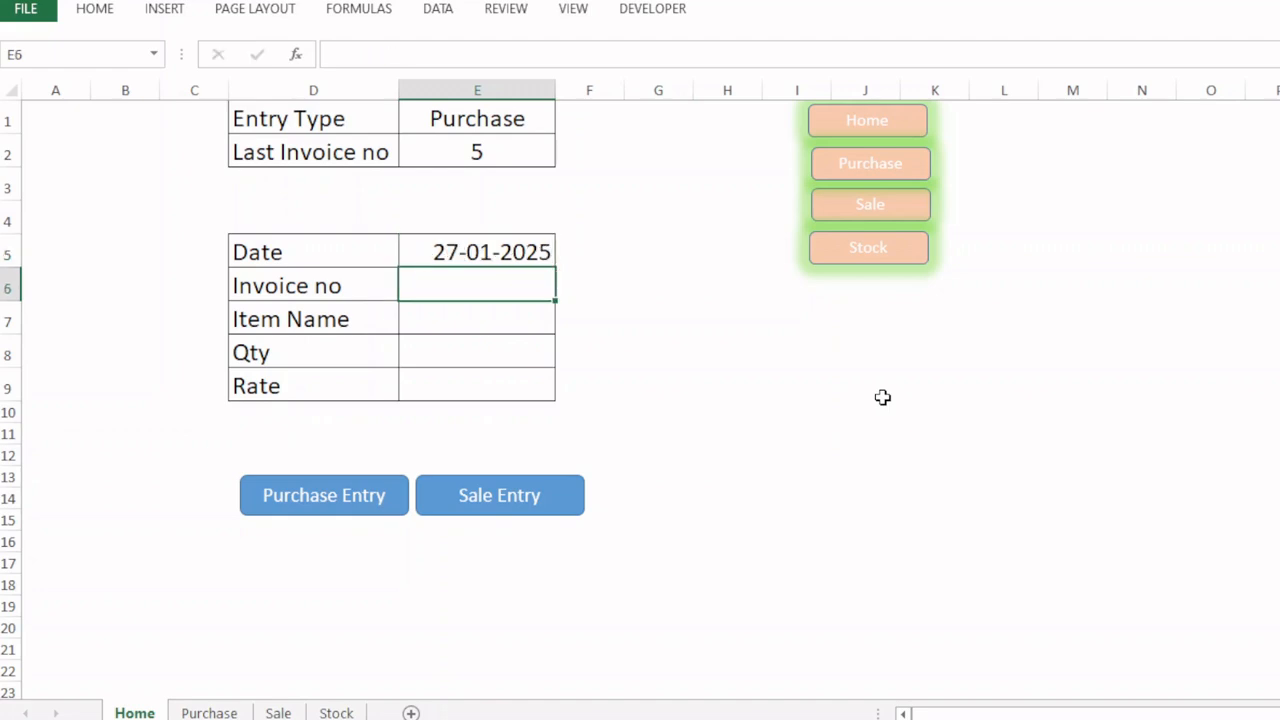
type("6")
key("Return")
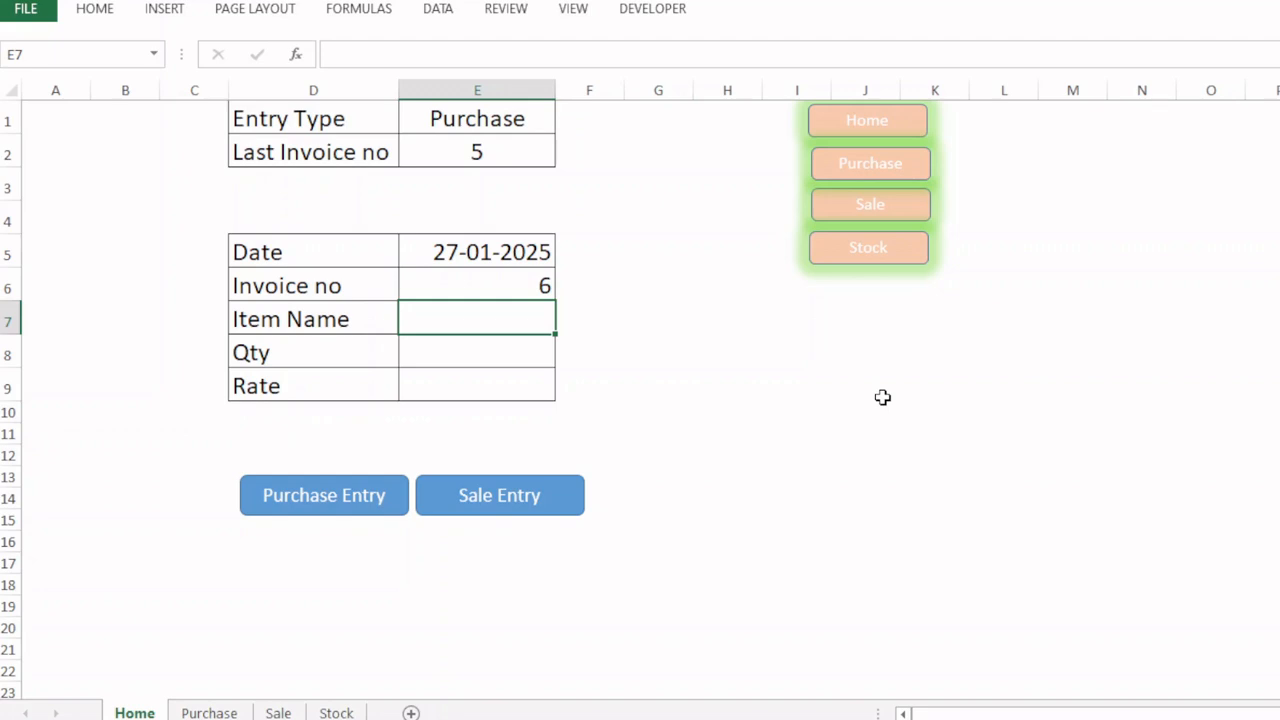
type("Black ")
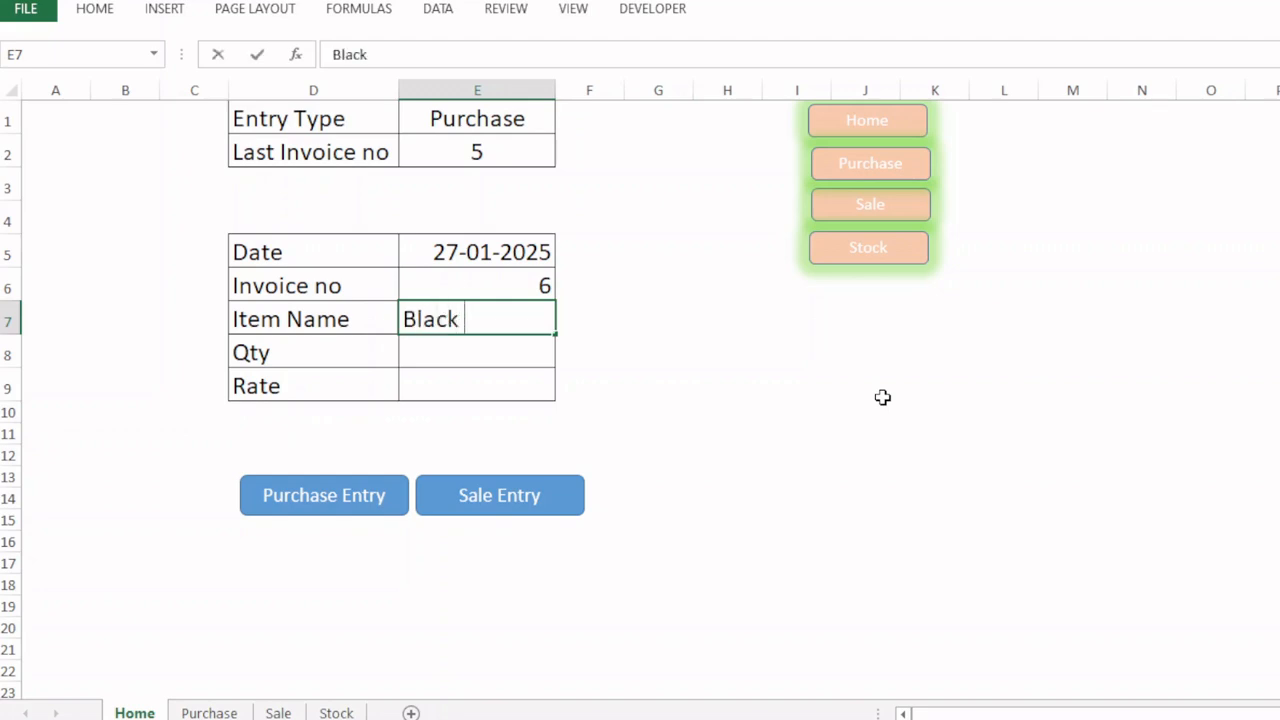
type("Cardamom")
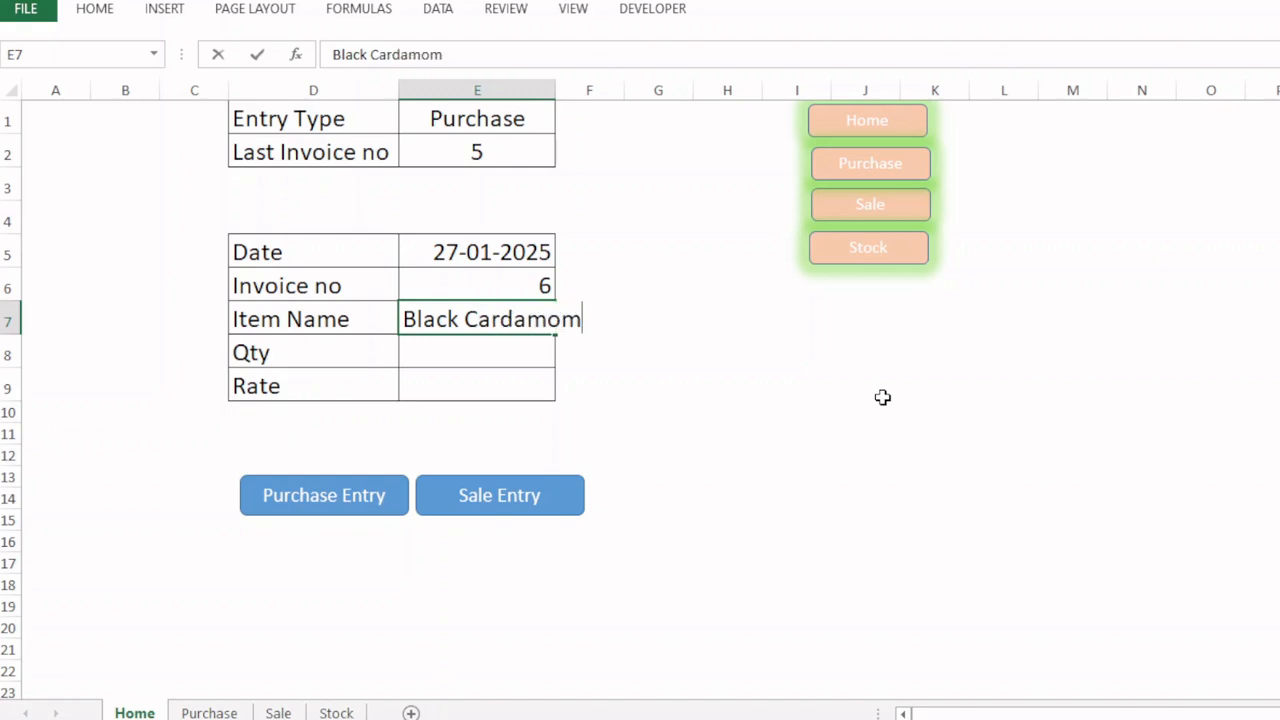
key("Return")
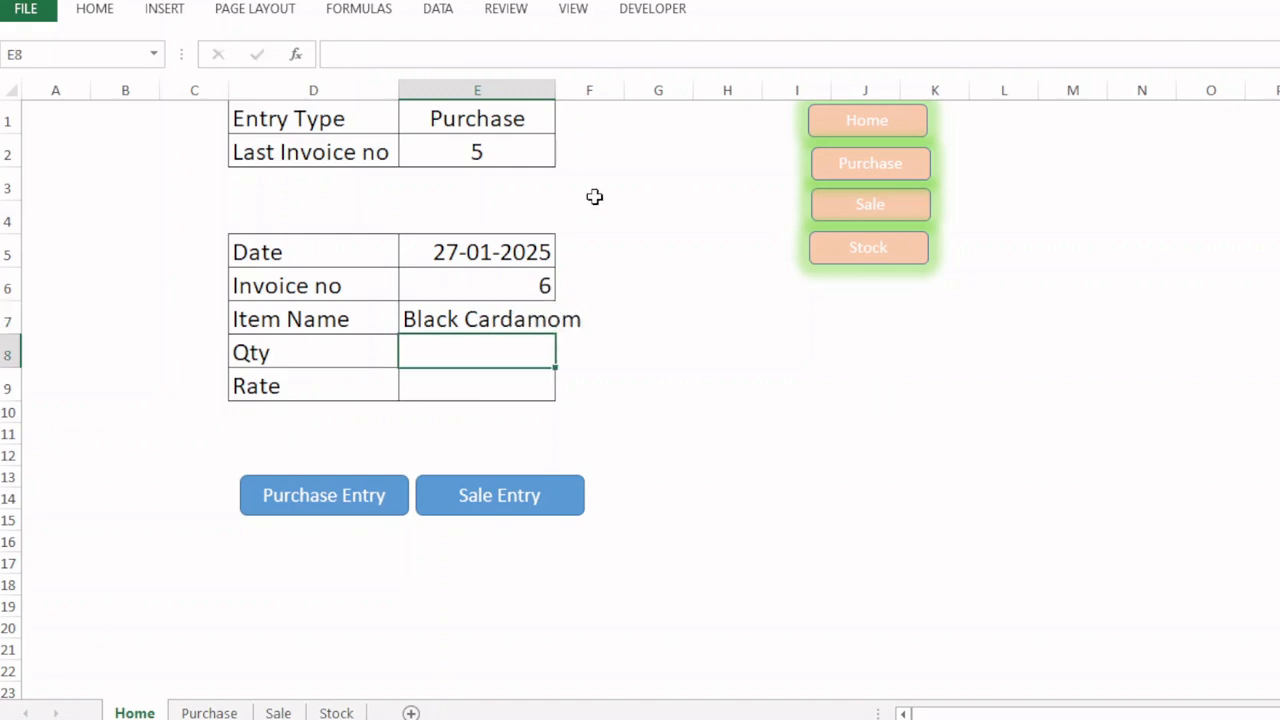
double_click(553, 82)
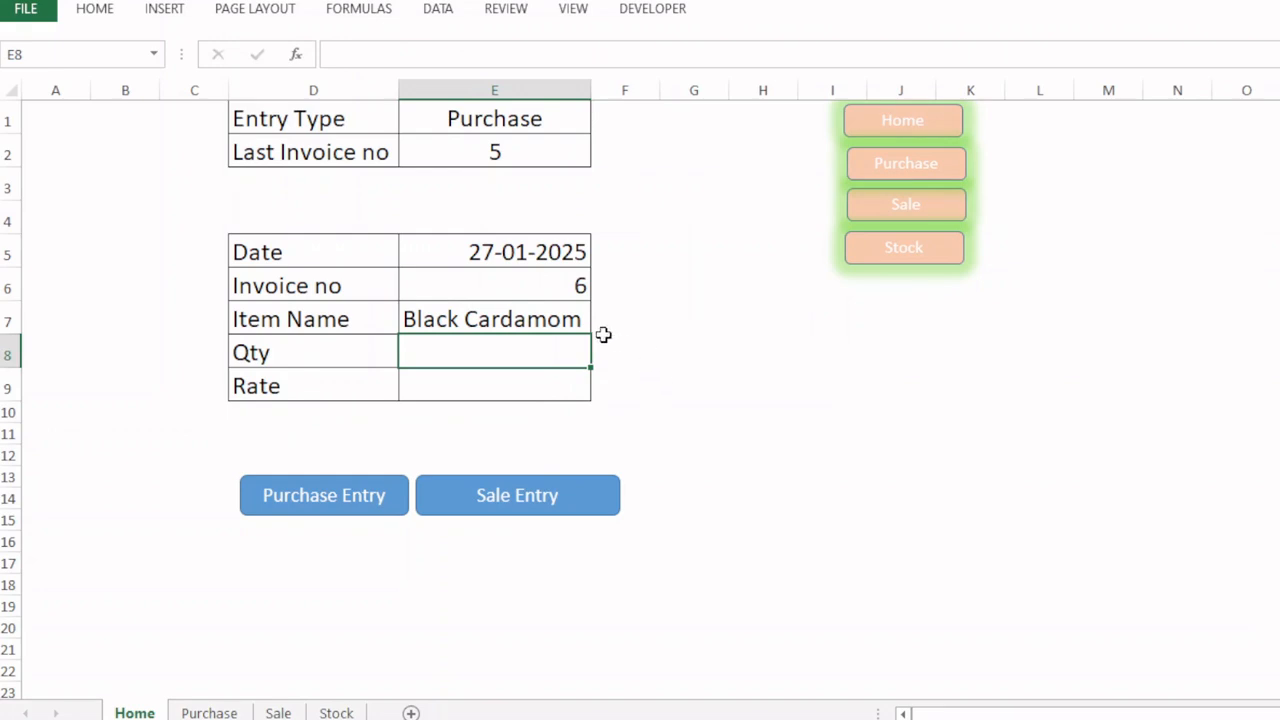
key("ctrl+z")
left_click(537, 320)
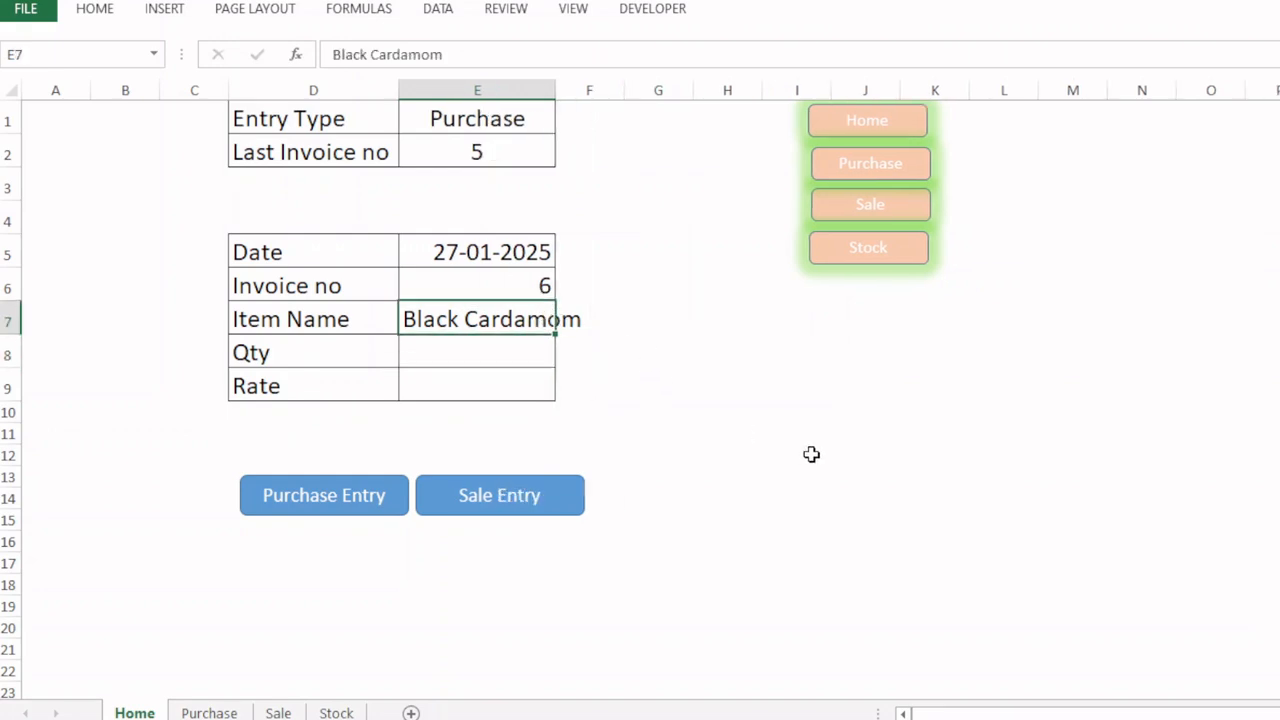
key("ctrl+z")
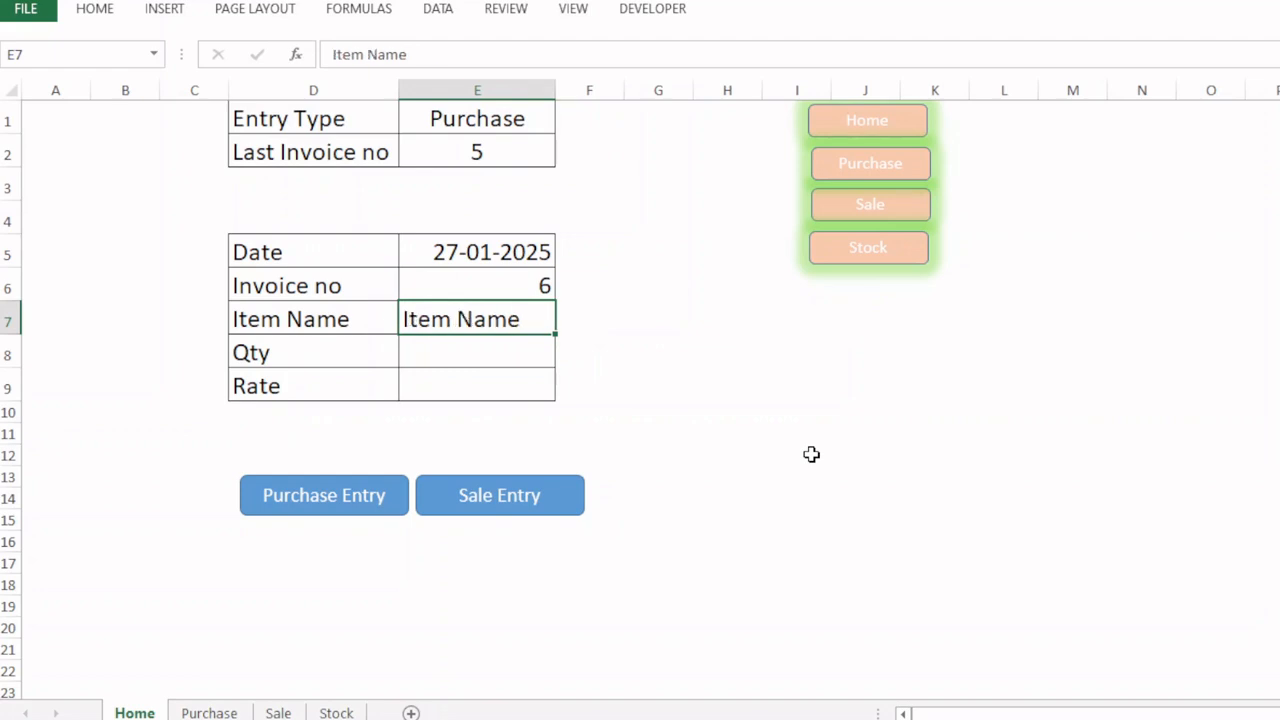
key("ctrl+y")
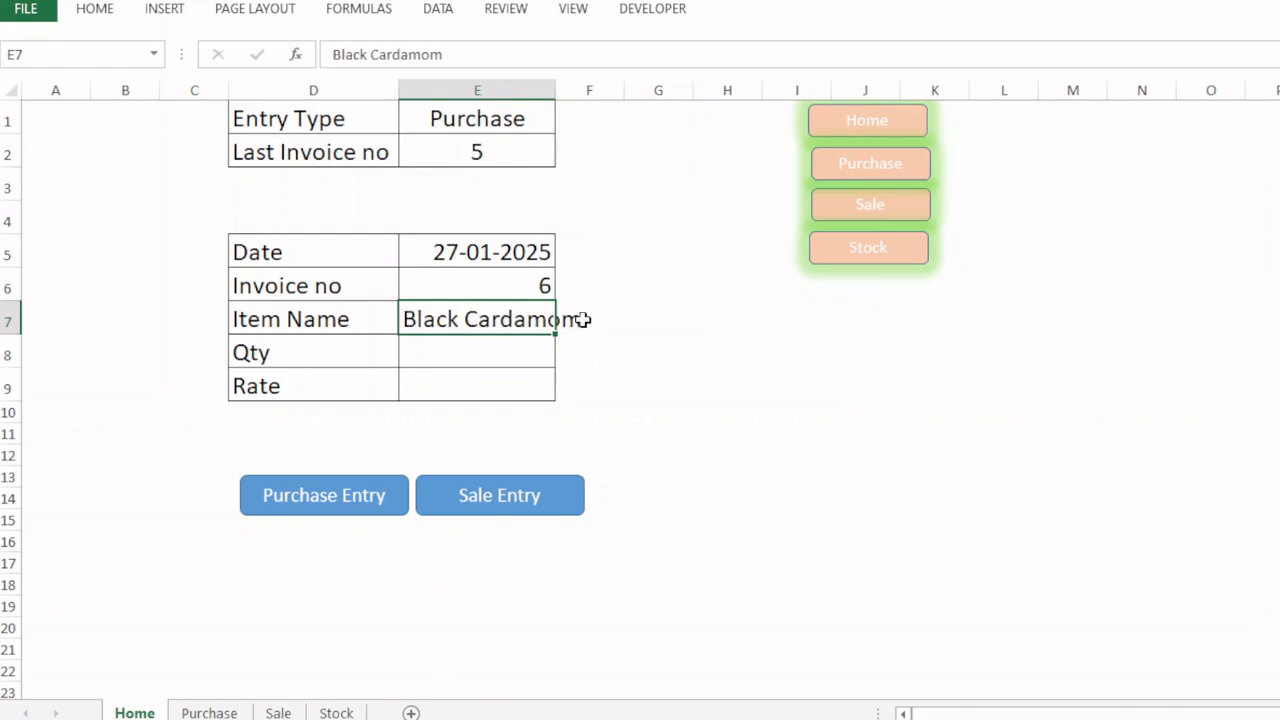
left_click(601, 375)
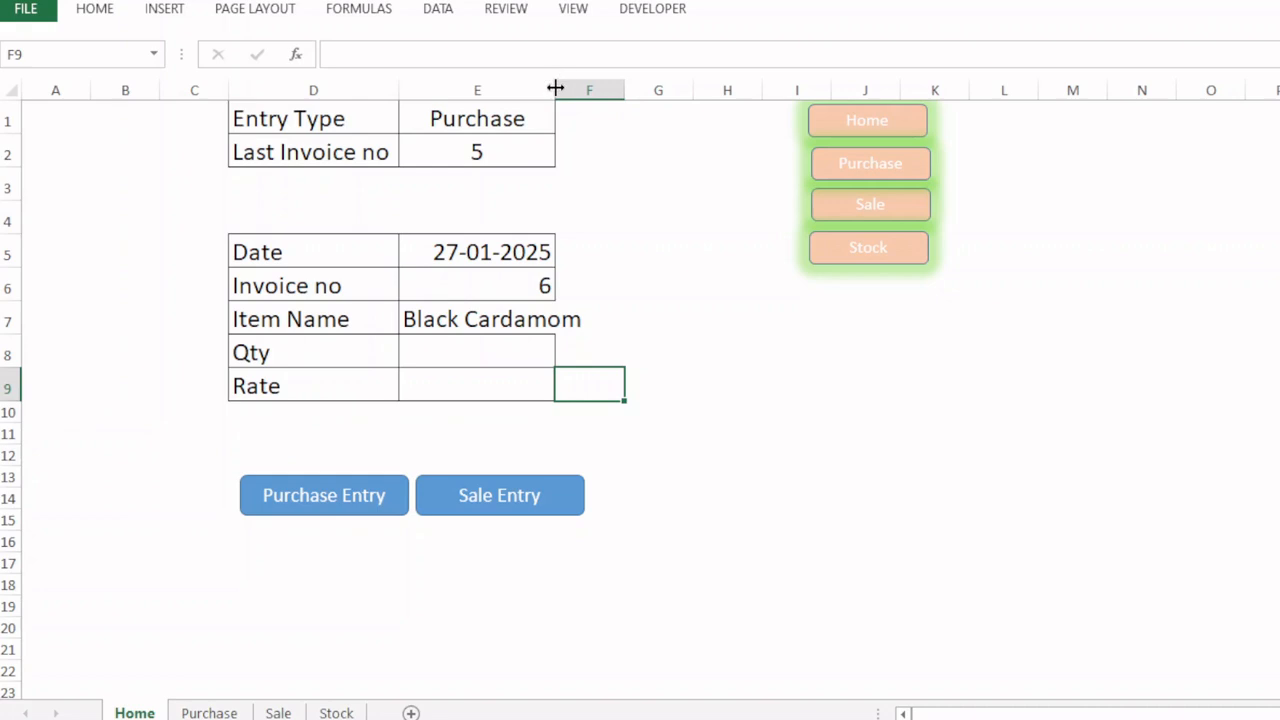
- Widen column E to fit the item name, and record the purchase entry with Qty 200 and Rate 1150
left_click_drag(555, 88, 594, 112)
left_click(524, 360)
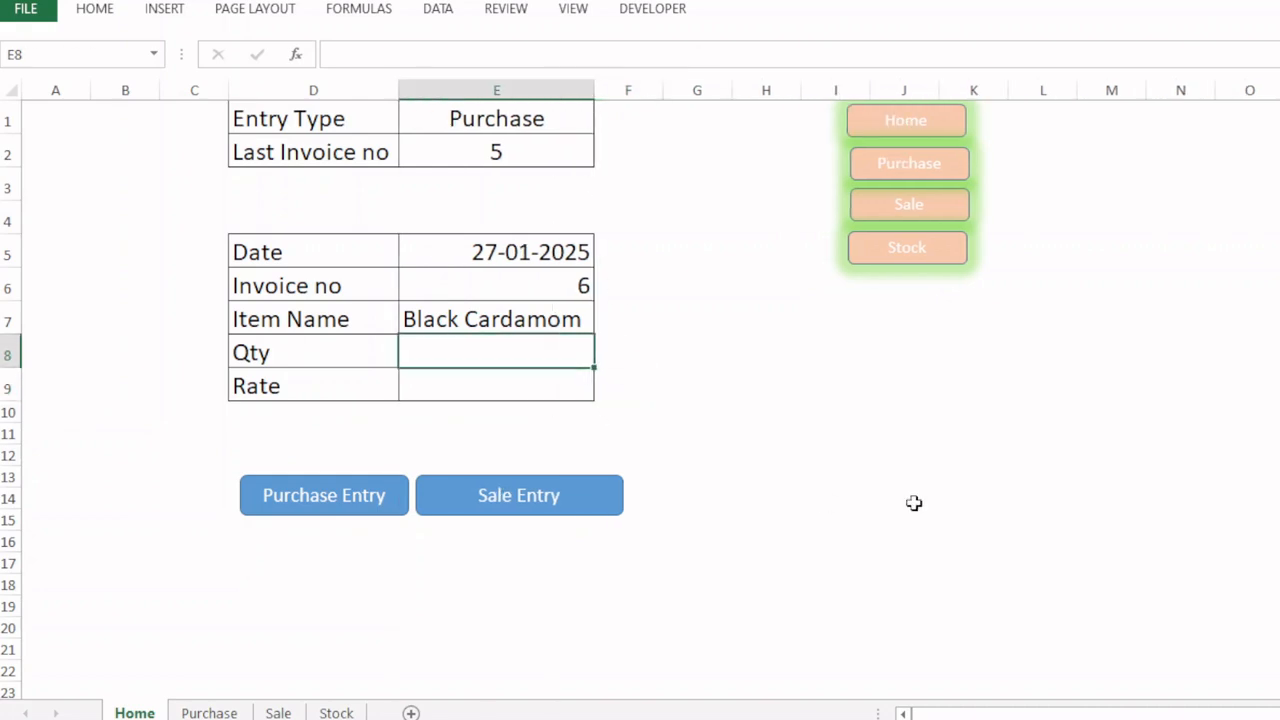
type("200")
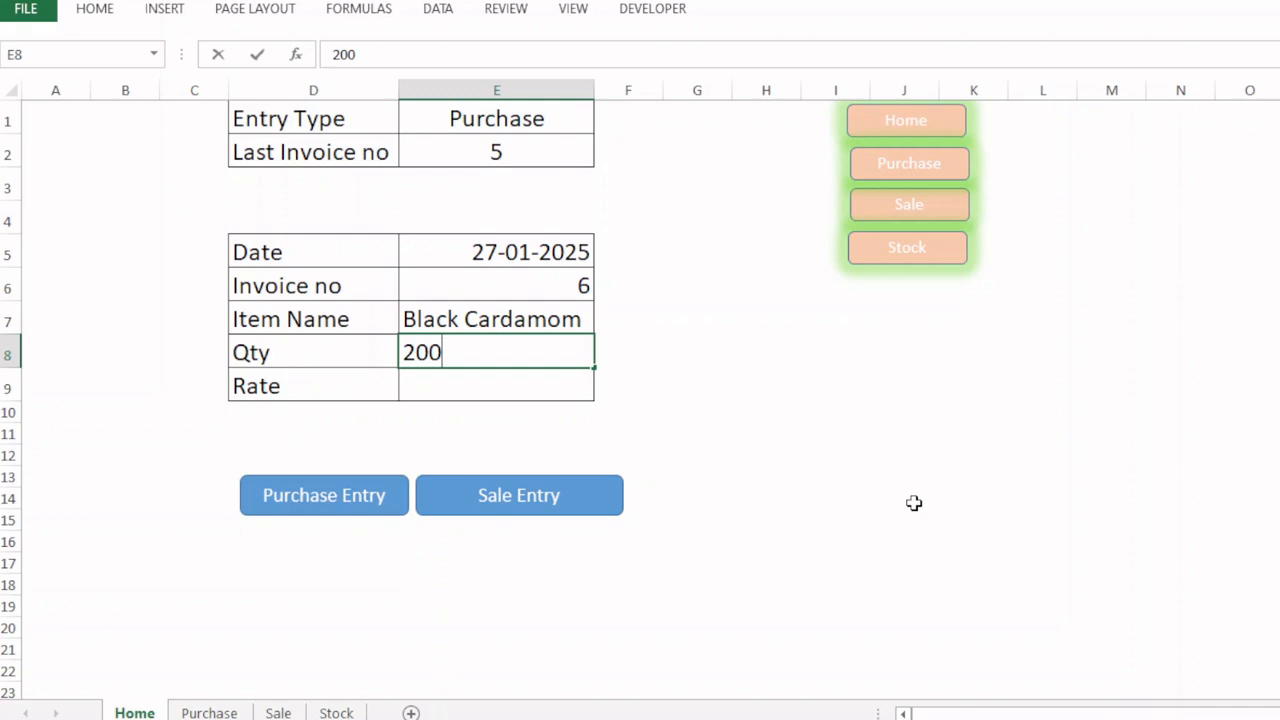
key("Return")
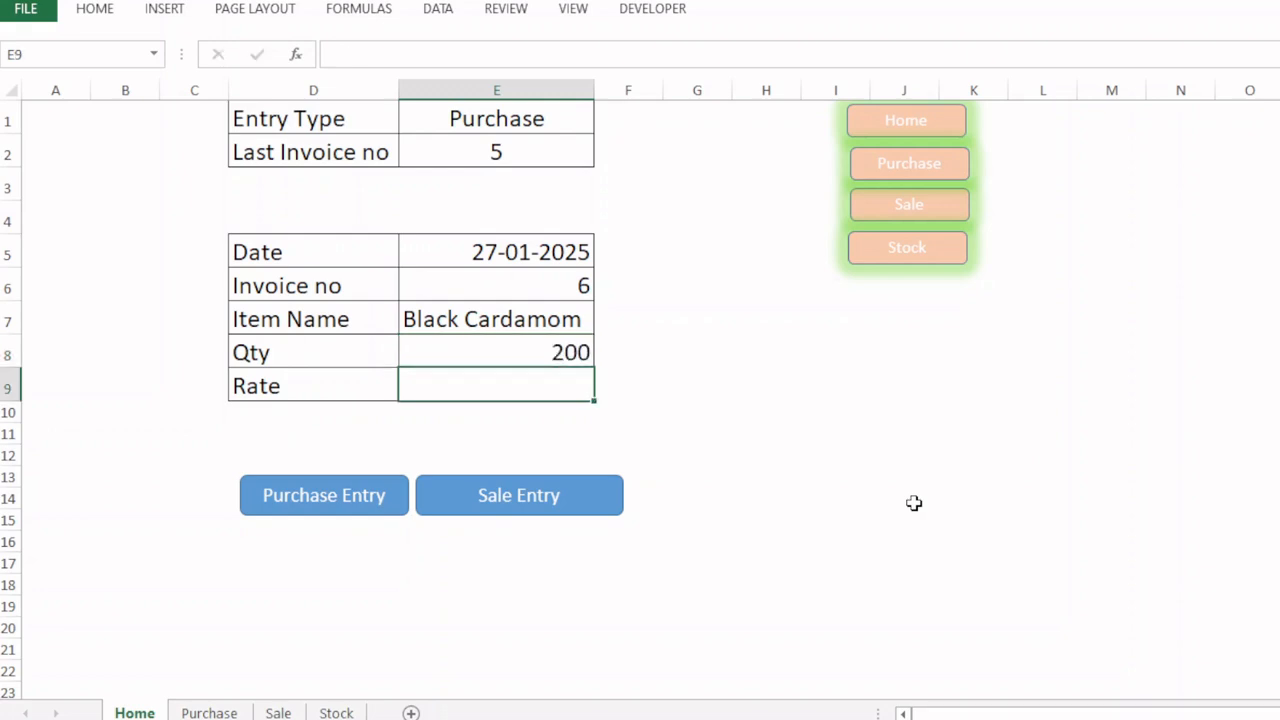
type("1150")
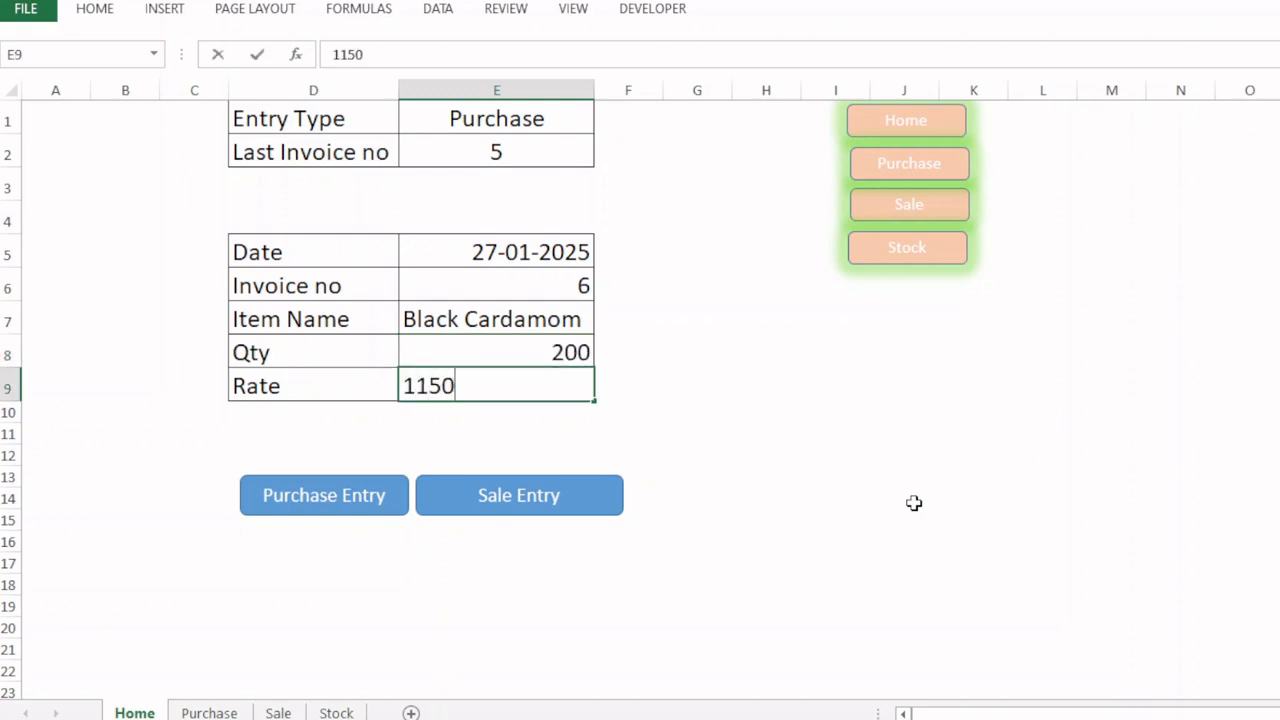
key("Return")
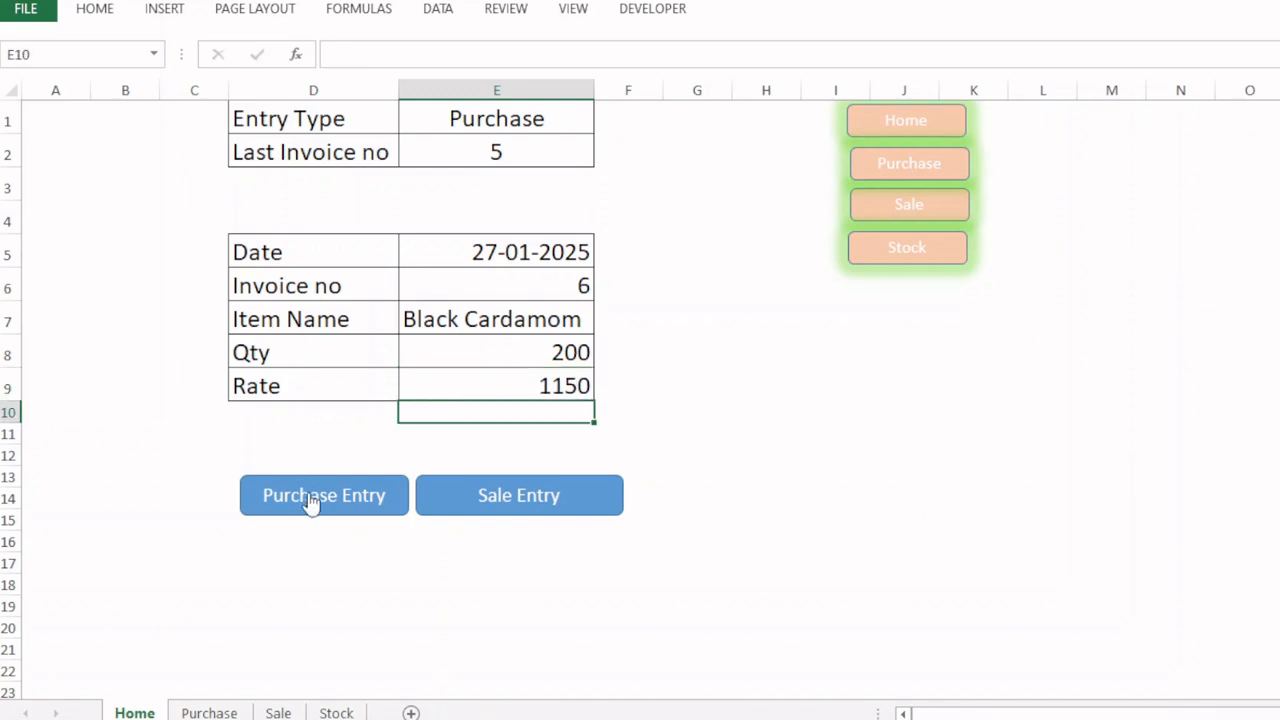
left_click(333, 500)
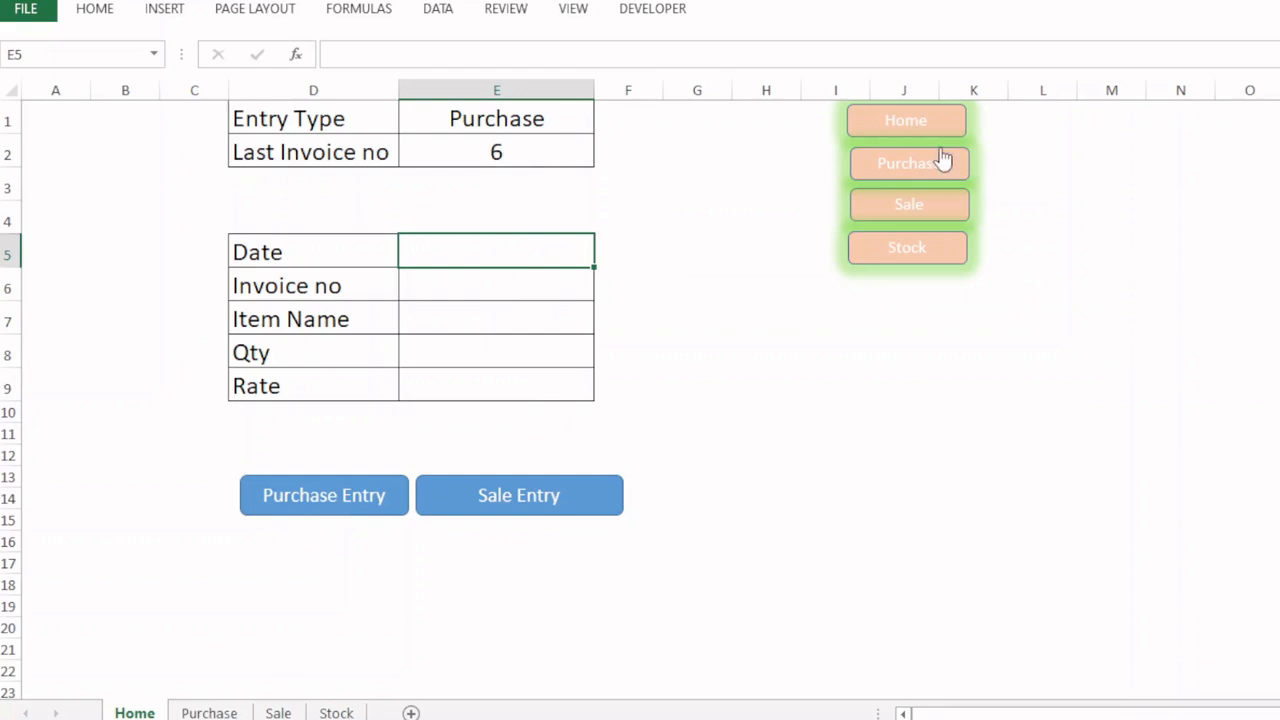
- Check the new entry on the Purchase sheet and refresh the item list on the Stock sheet
left_click(907, 175)
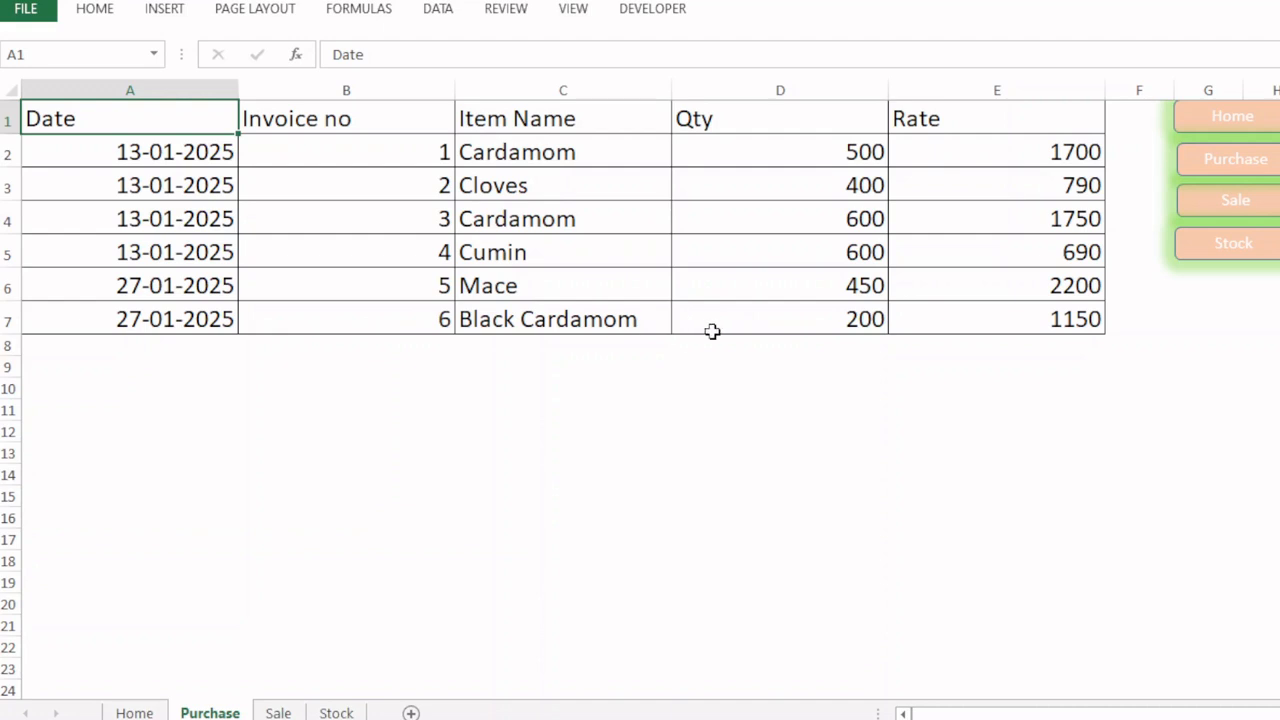
left_click(1248, 252)
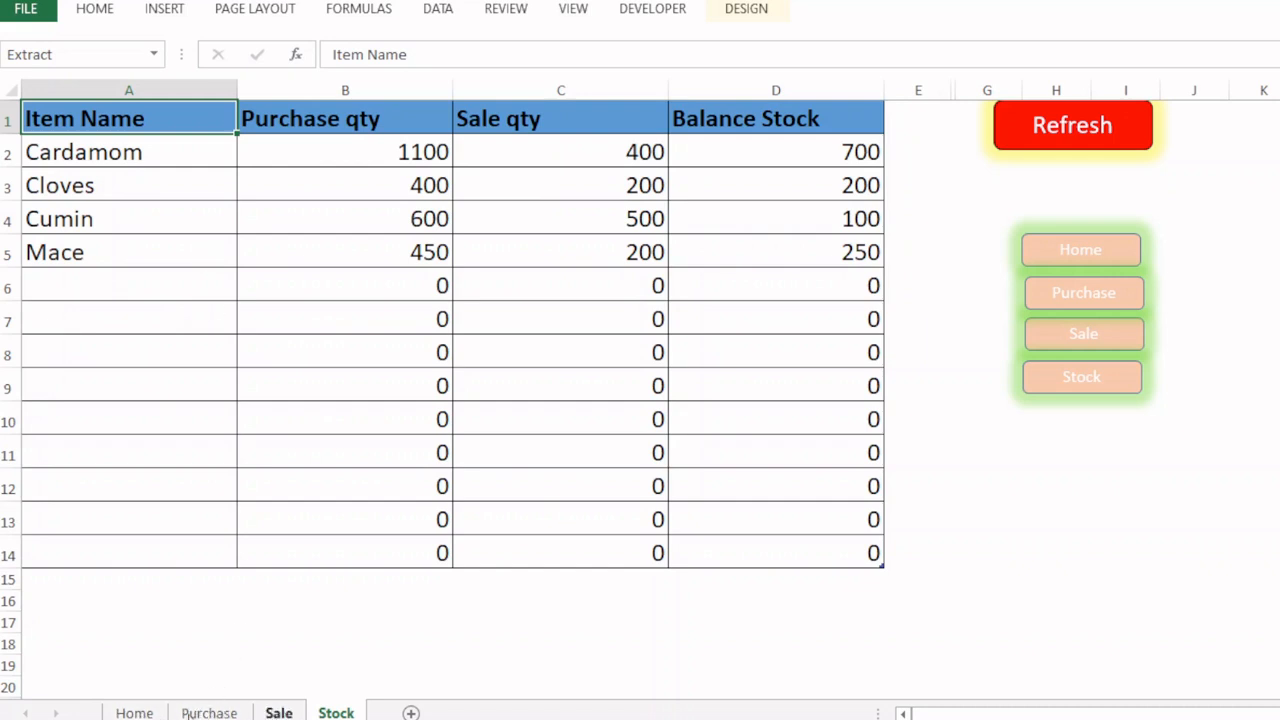
left_click(1089, 143)
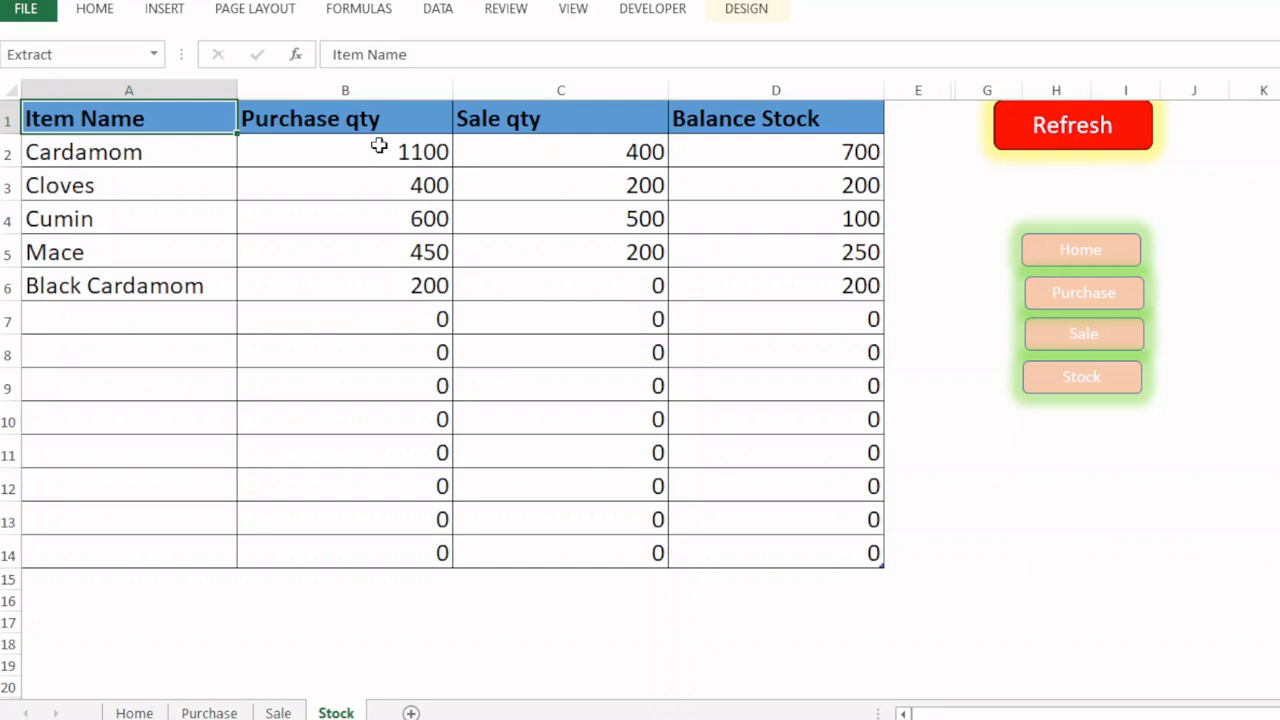
- Review the Stock sheet again from Home and set the Entry Type in cell E1 of the Home sheet to Sale
left_click(1079, 256)
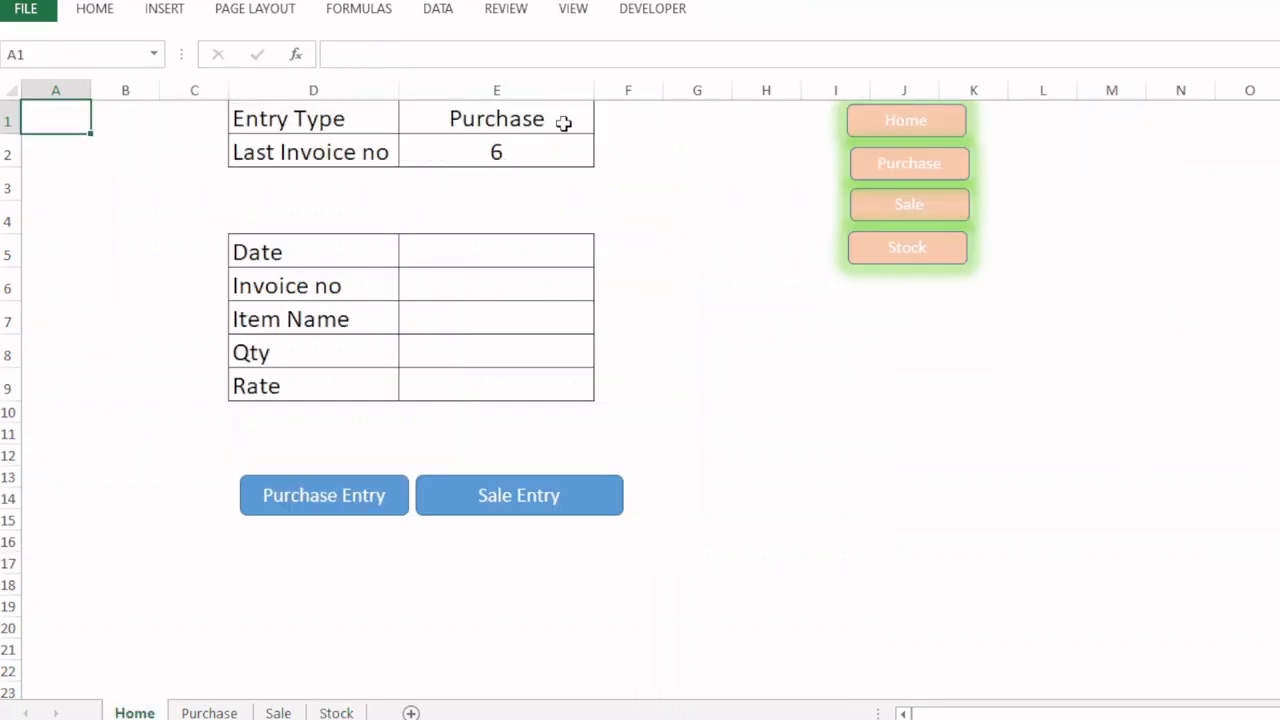
left_click(925, 255)
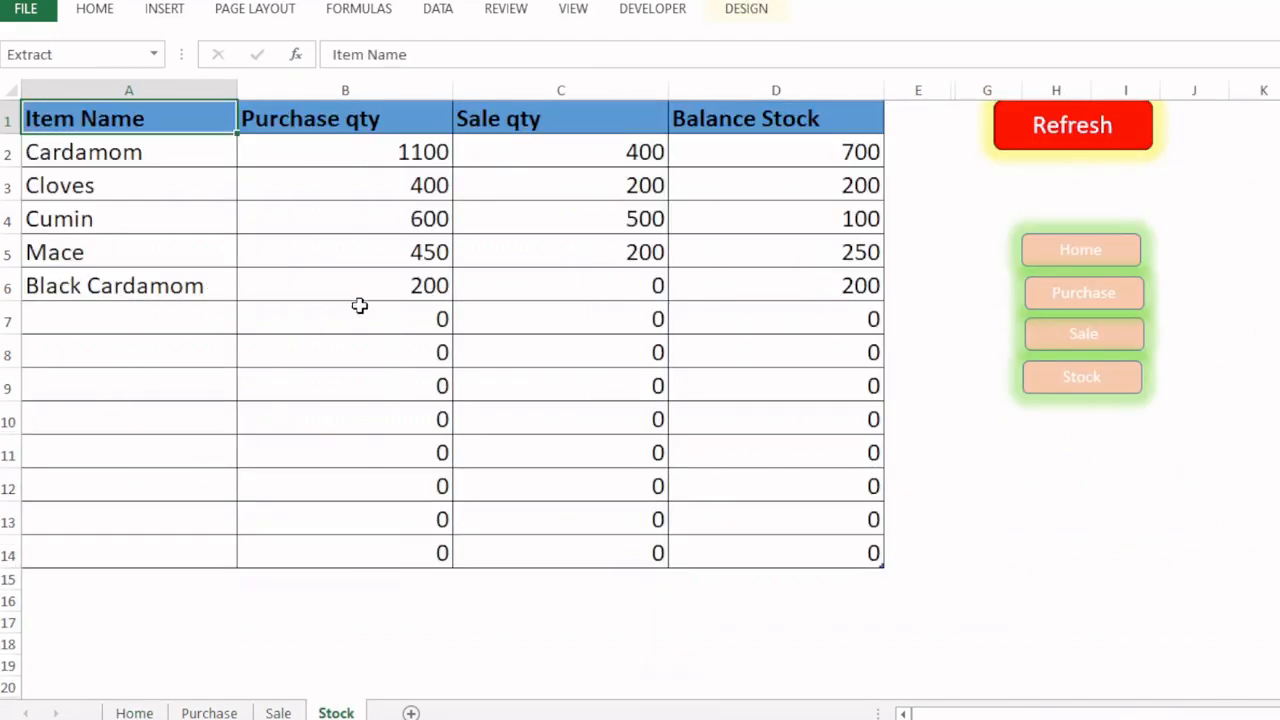
left_click(1092, 250)
left_click(511, 125)
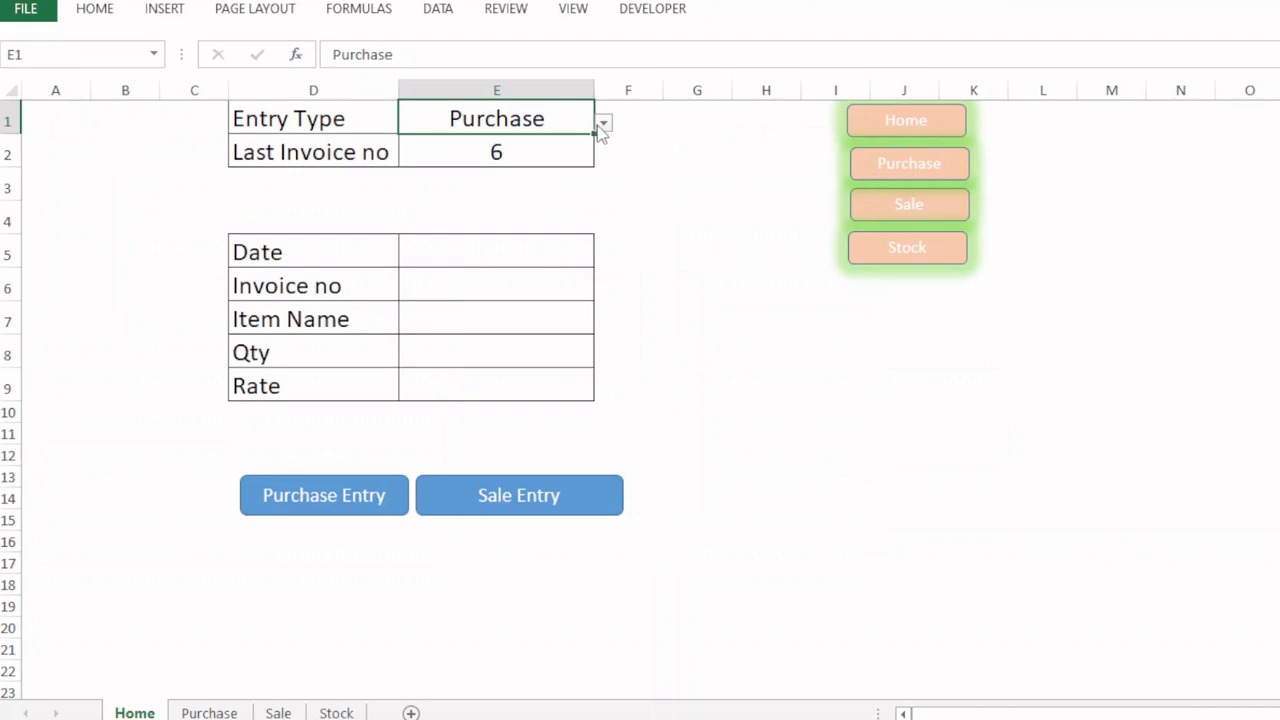
left_click(603, 122)
left_click(490, 156)
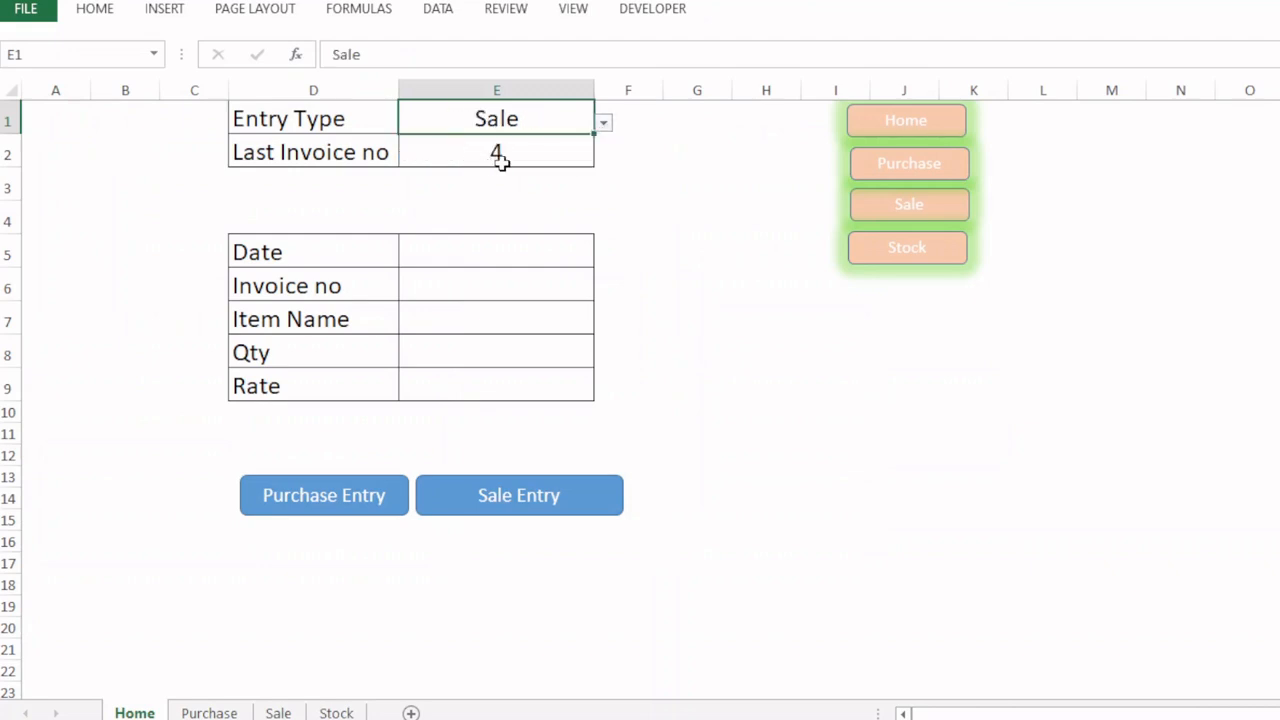
- Fill in the sale entry with date 27-01-2025, invoice no 5 and item name Black Cardamom
left_click(491, 262)
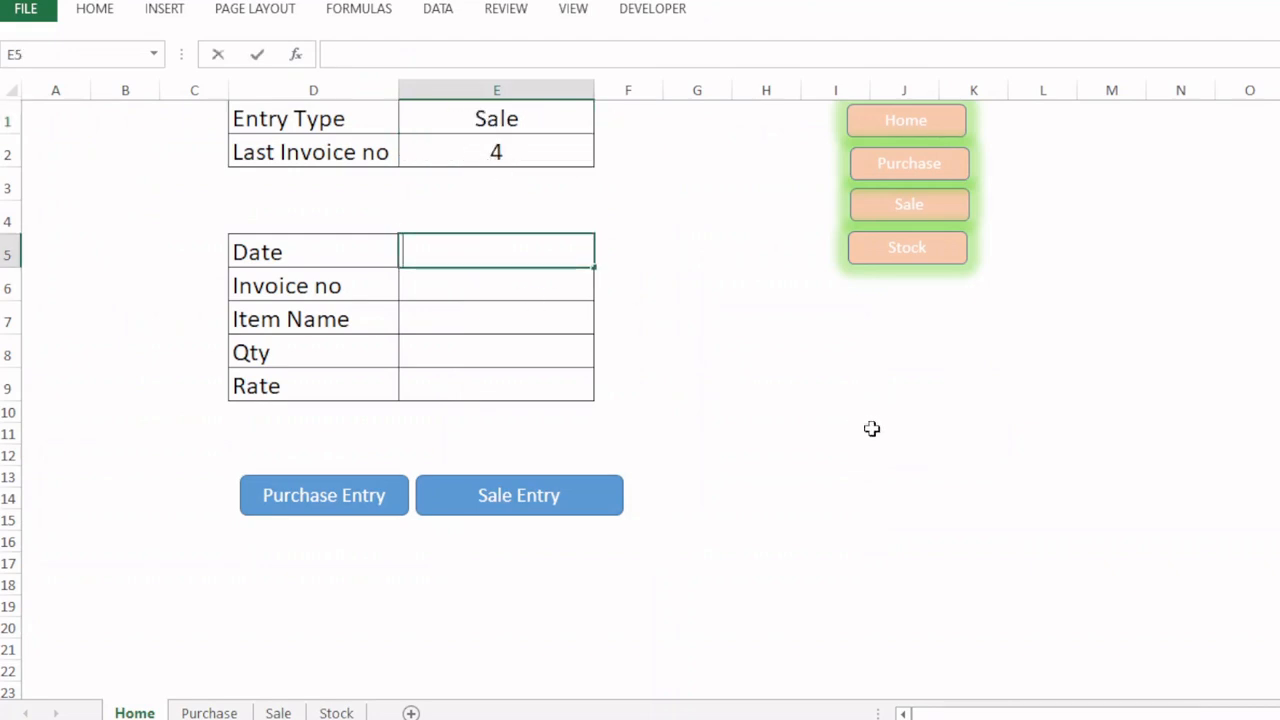
type("27-01-2025")
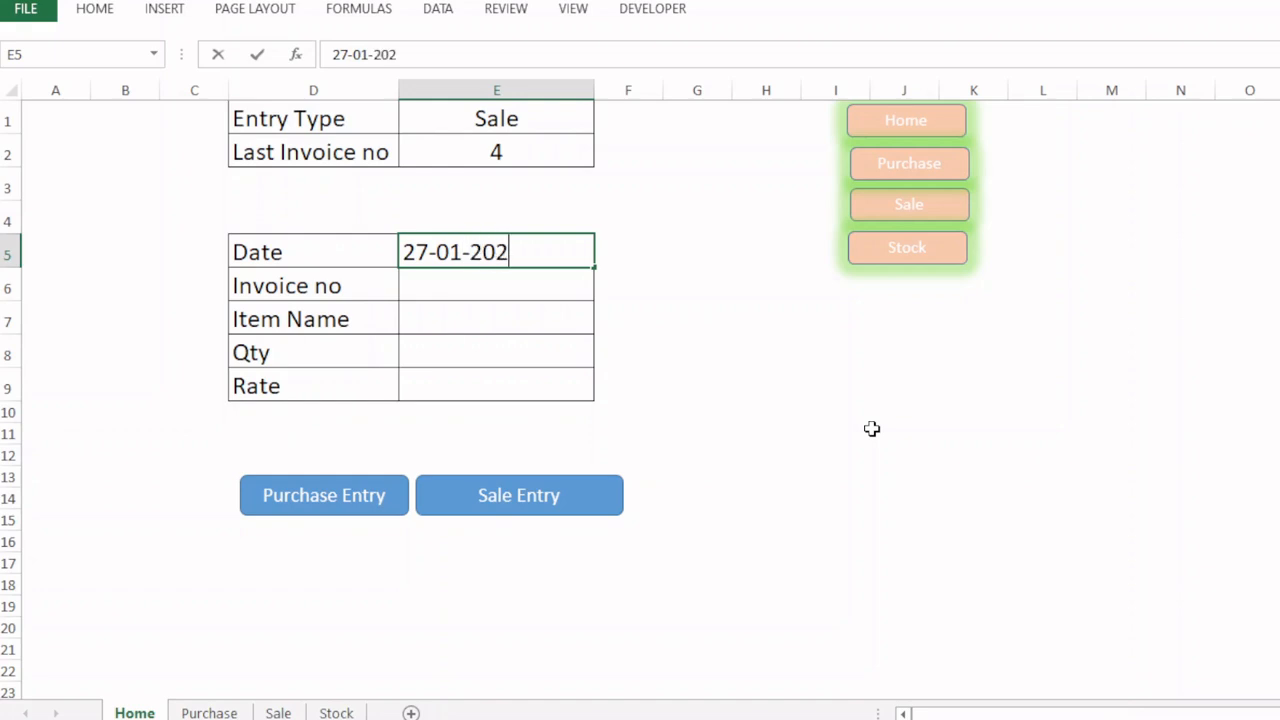
key("Return")
type("5")
key("Return")
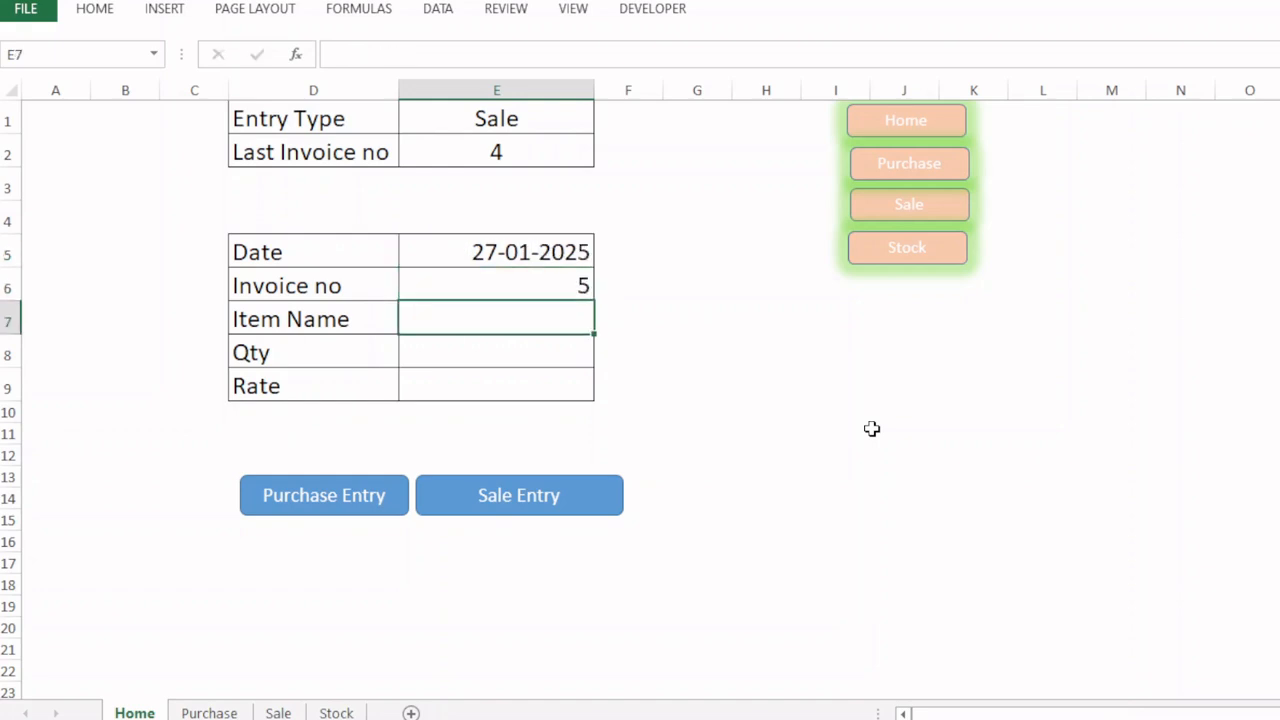
type("Black")
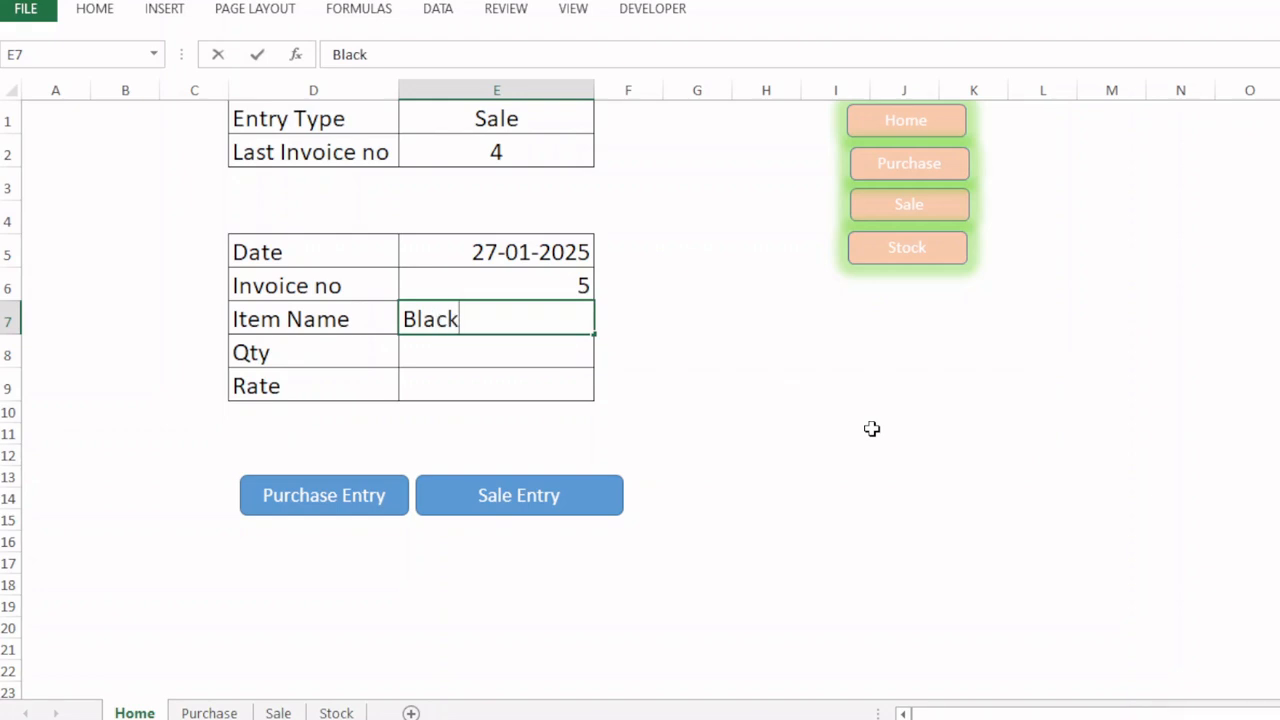
type(" Cardamom")
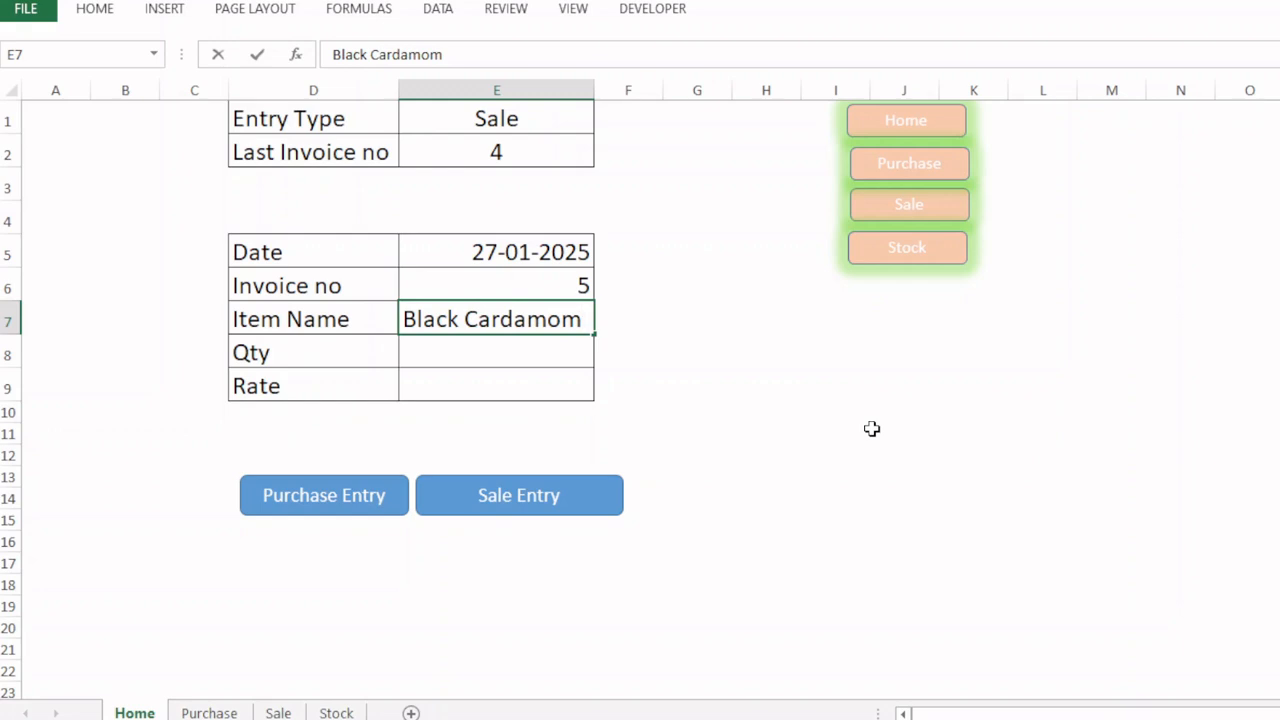
key("Return")
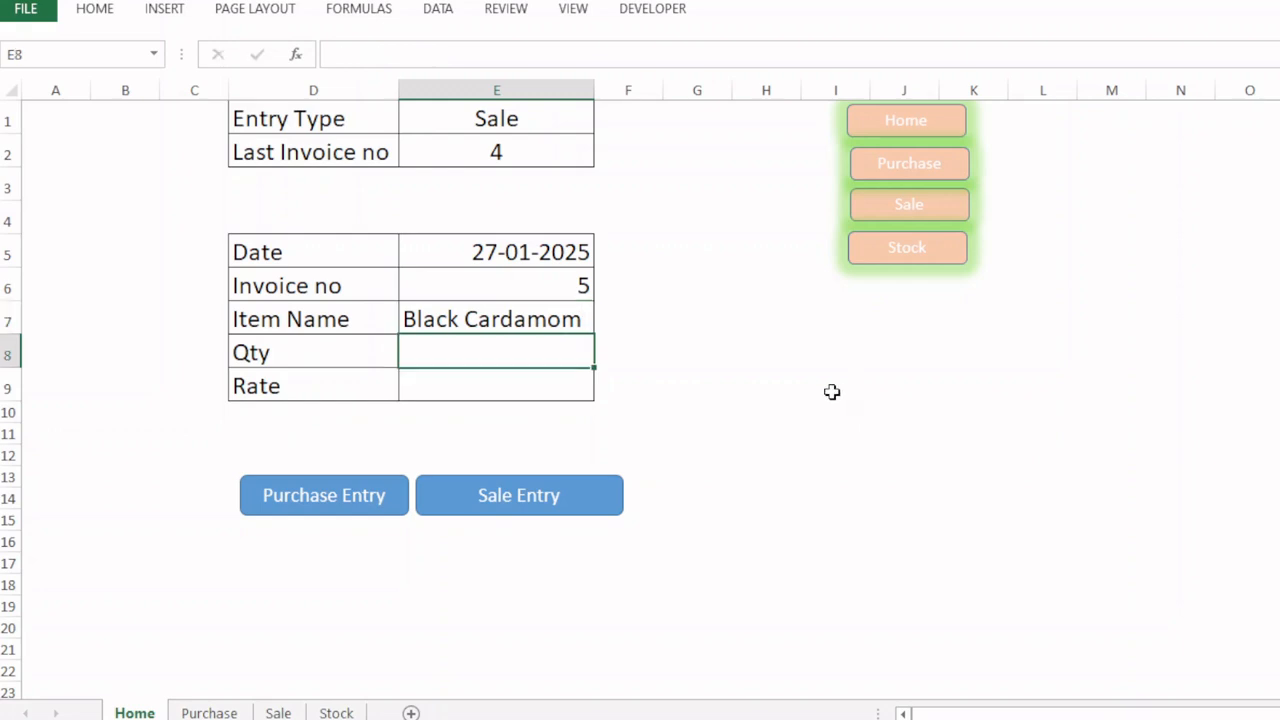
- Test the stock warning with a sale Qty of 250 and compare it with the item's balance on the Stock sheet
type("250")
key("Return")
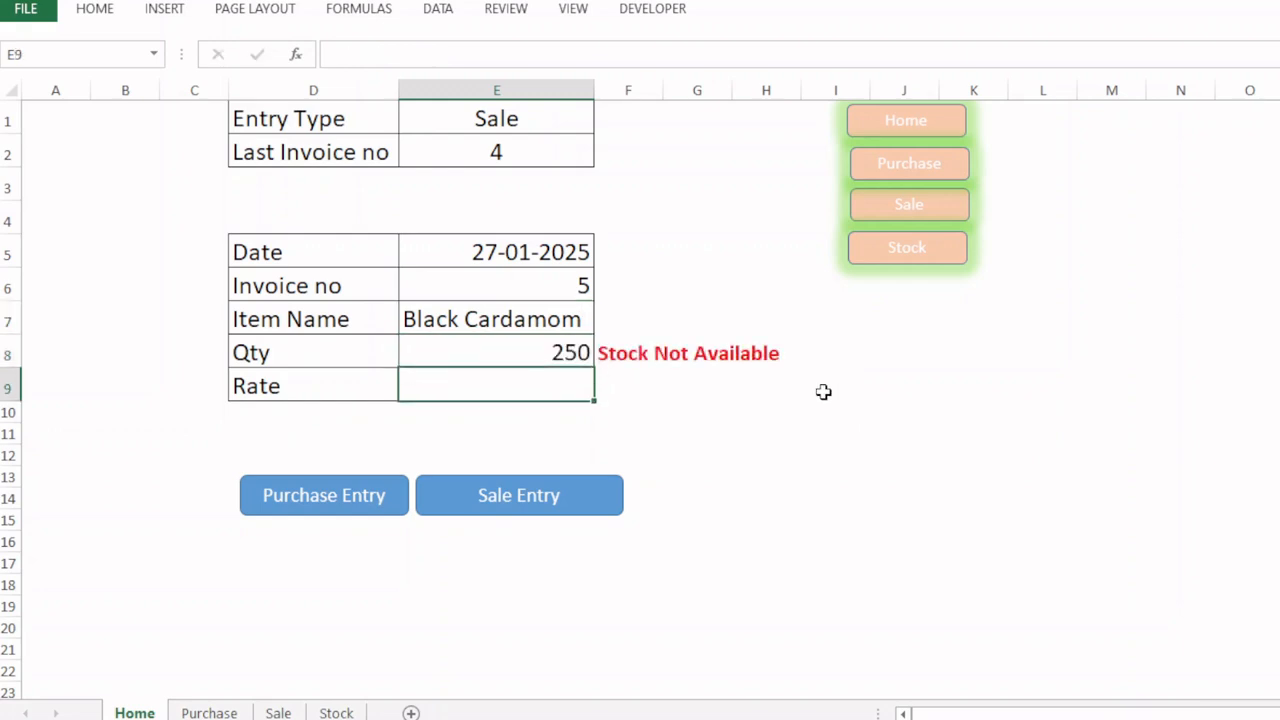
left_click(899, 255)
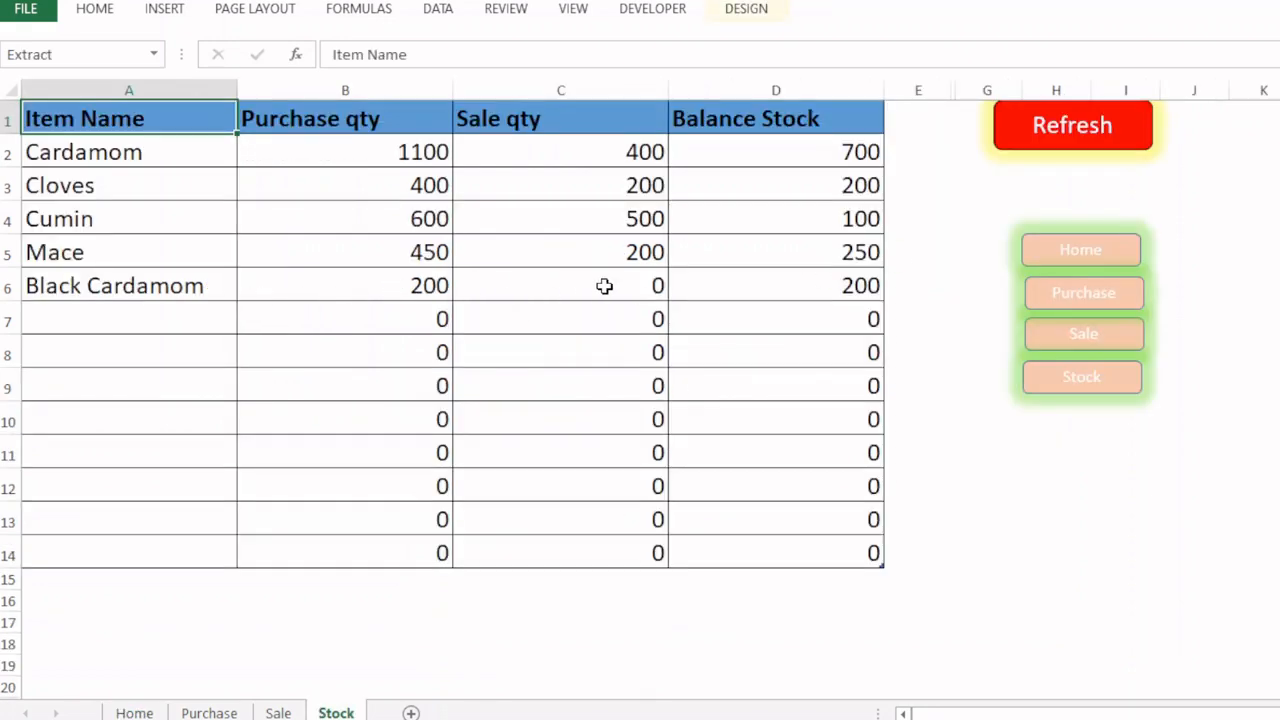
left_click(1098, 250)
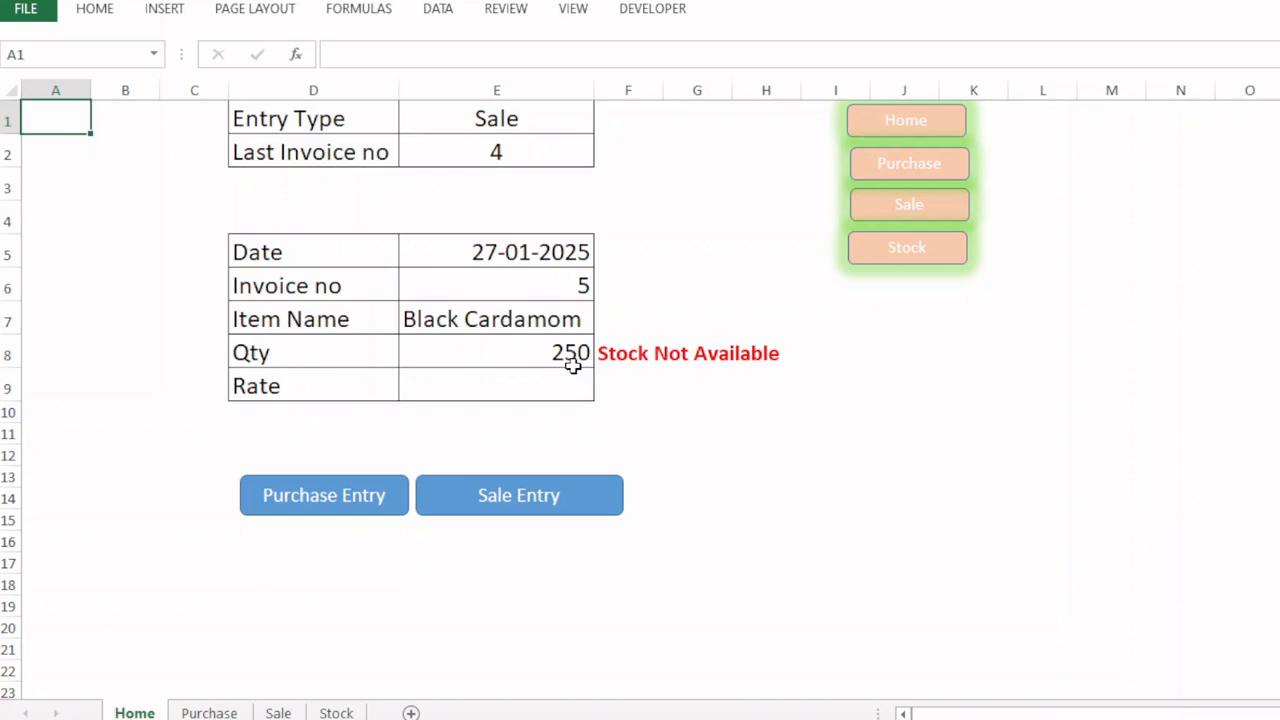
- Set the sale's Qty to 200 and Rate to 1250, and record the sale entry
left_click(560, 356)
type("2")
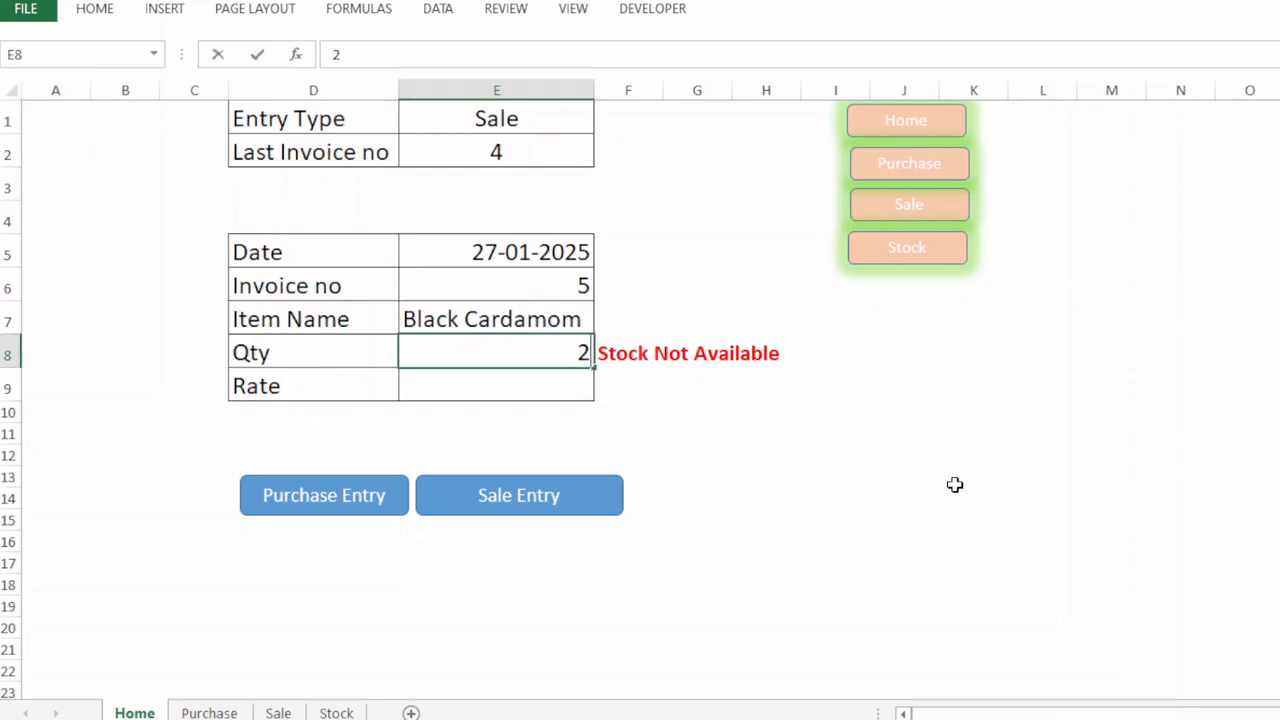
type("00")
key("Return")
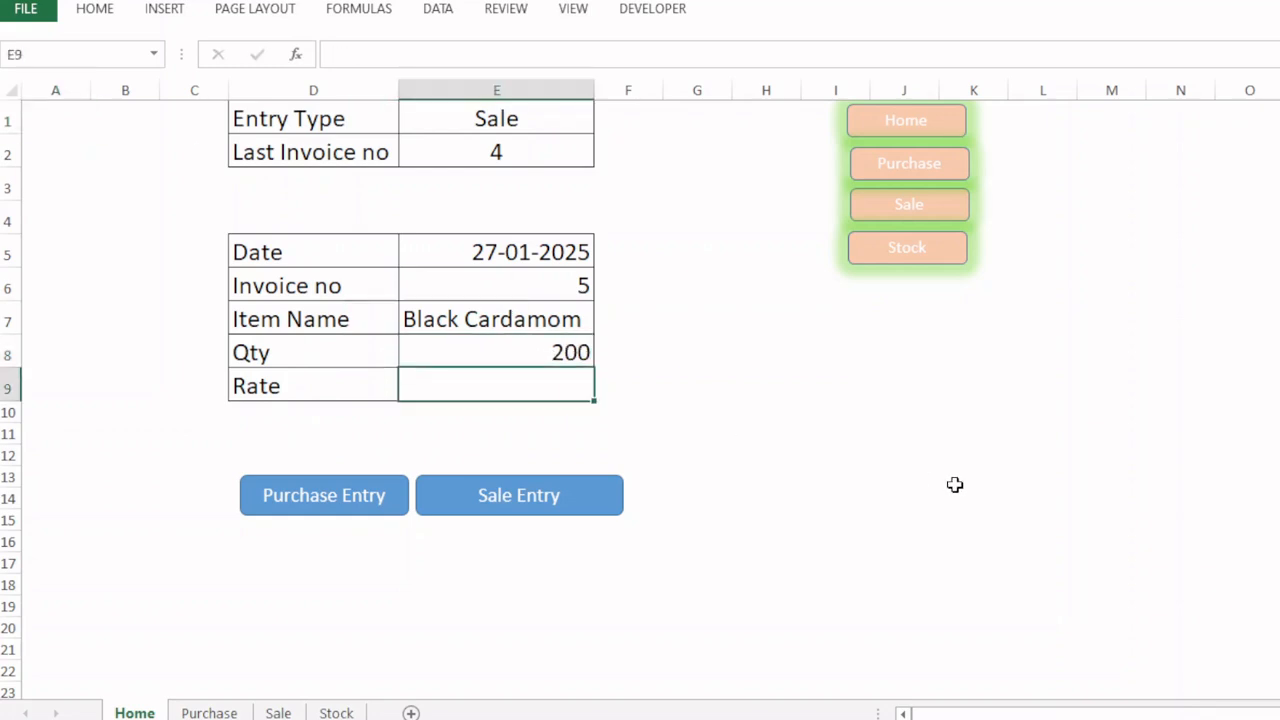
type("1250")
key("Return")
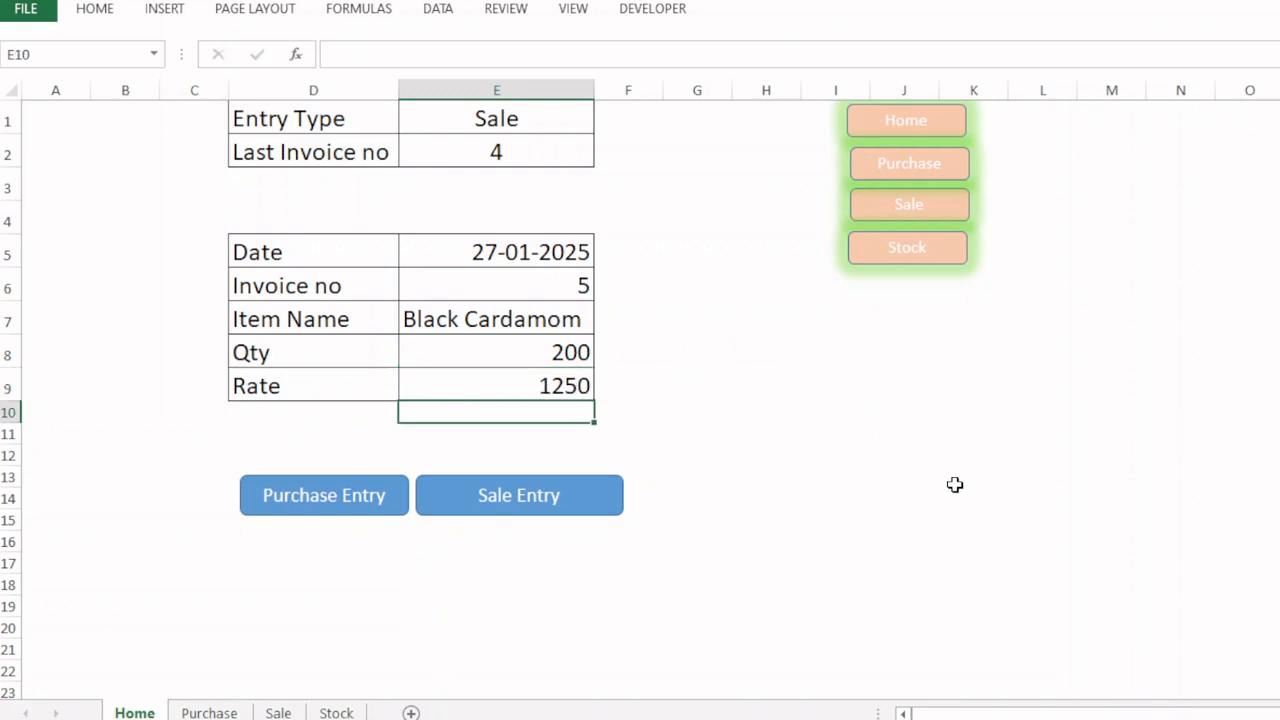
left_click(545, 505)
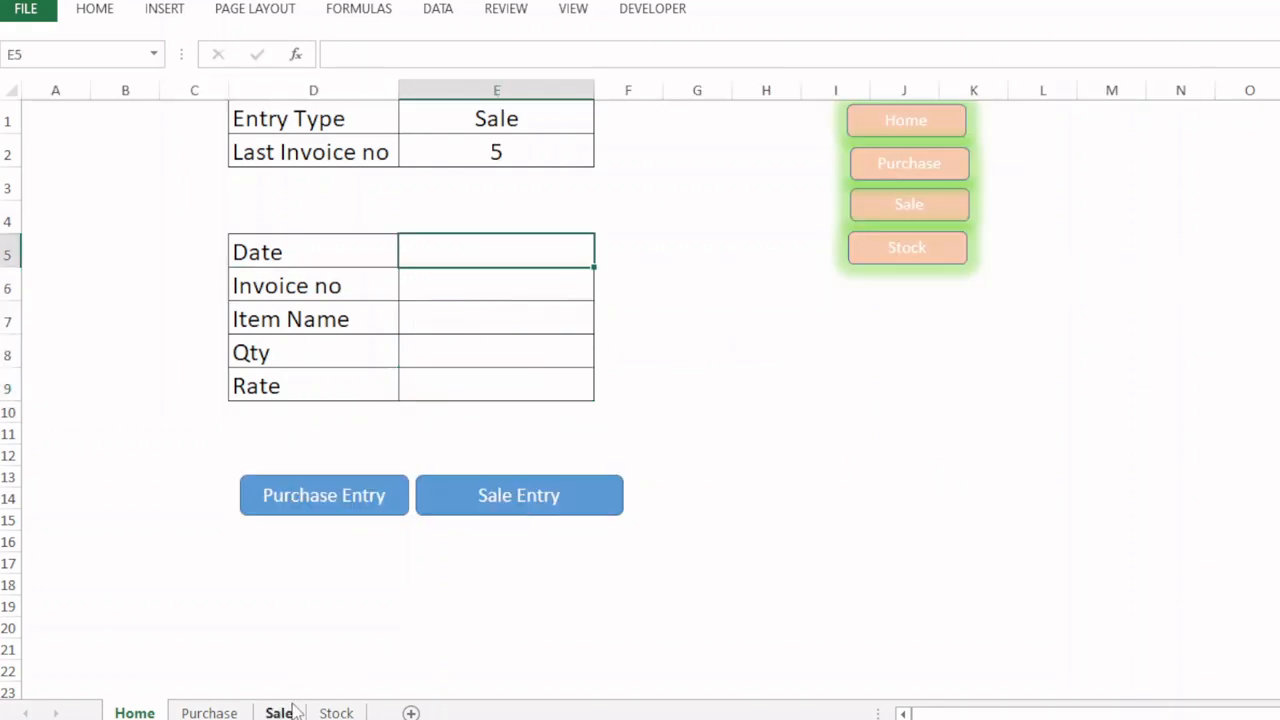
- Check the recorded sale on the Sale and Stock sheets, and go through Home, Purchase, Sale and Stock once more
left_click(934, 197)
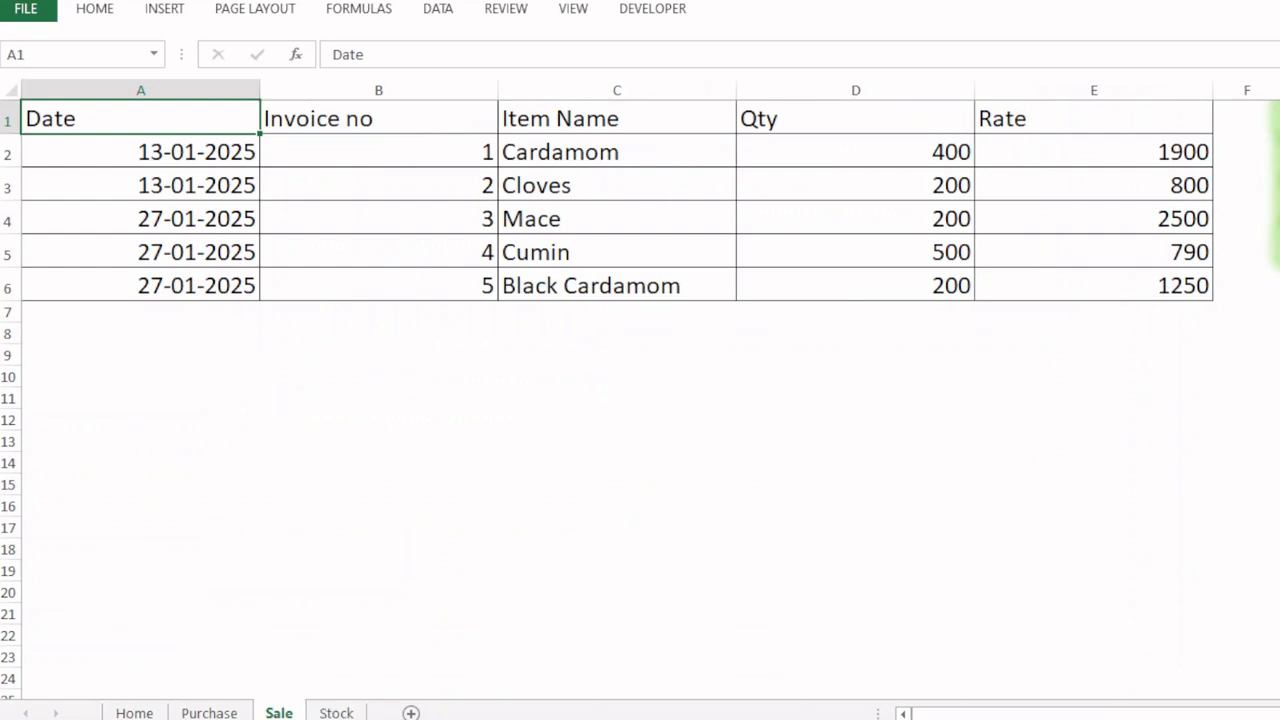
key("ctrl+Page_Down")
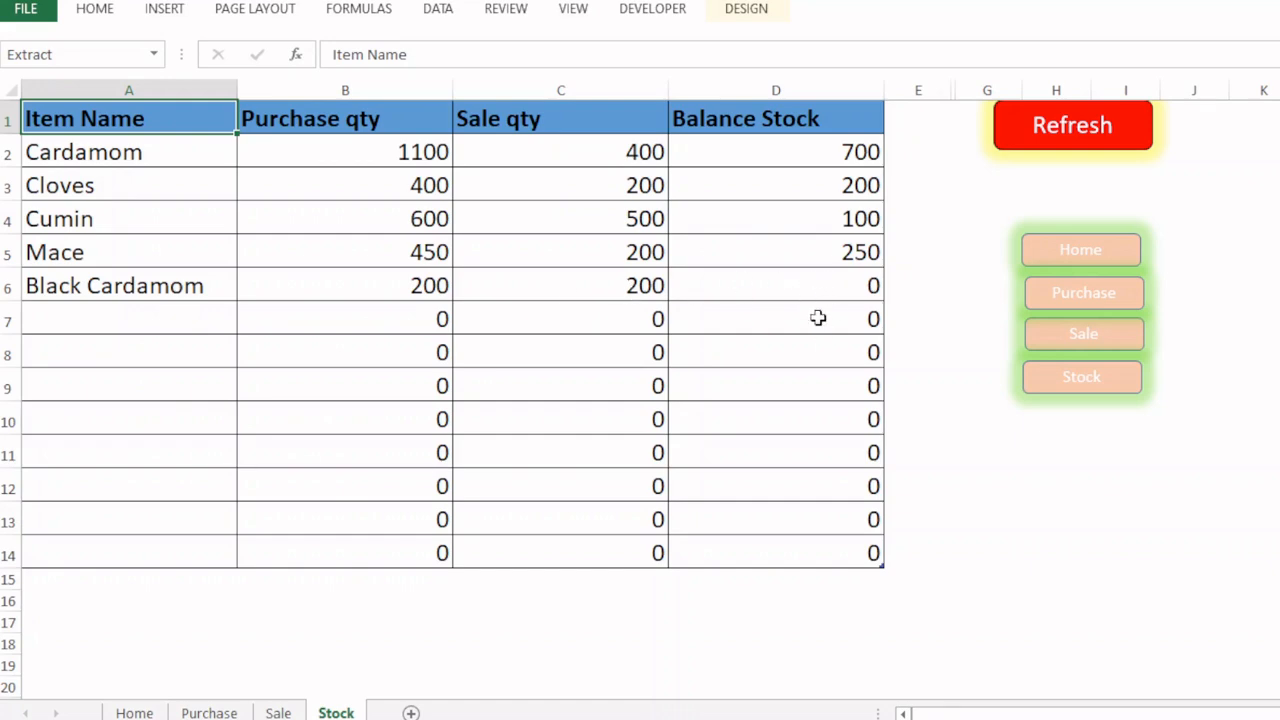
left_click(1080, 252)
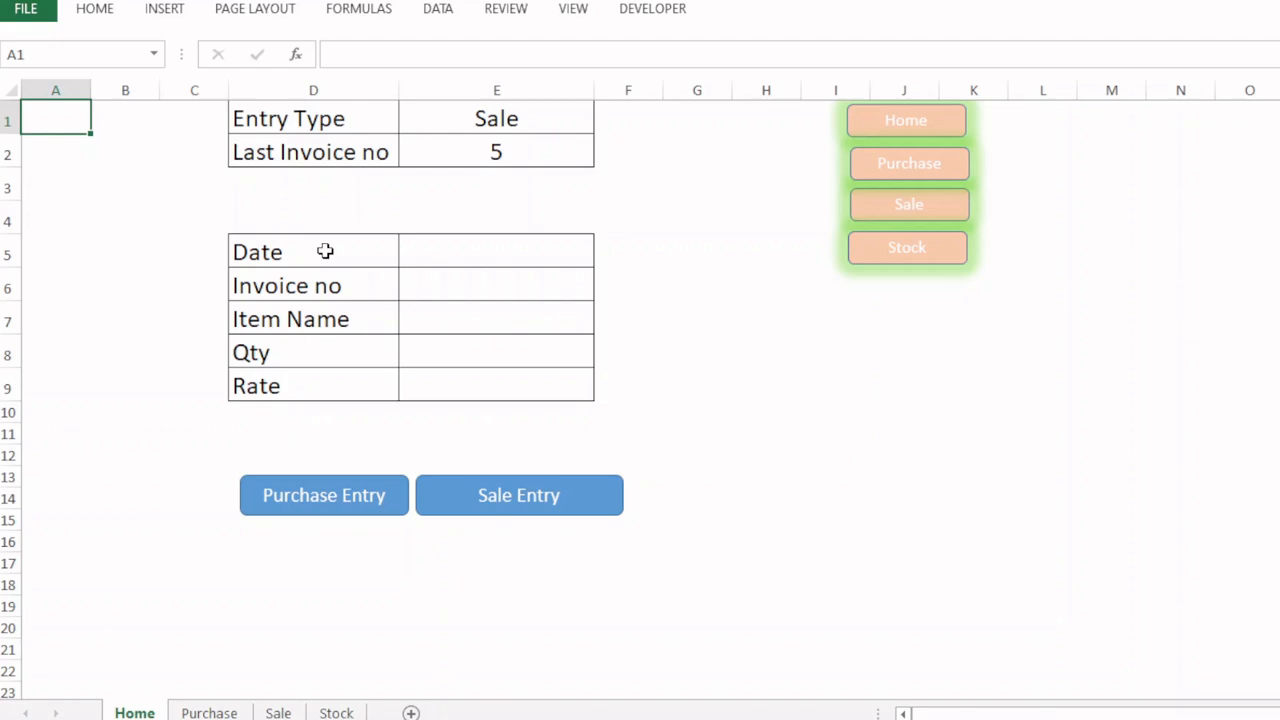
left_click(209, 712)
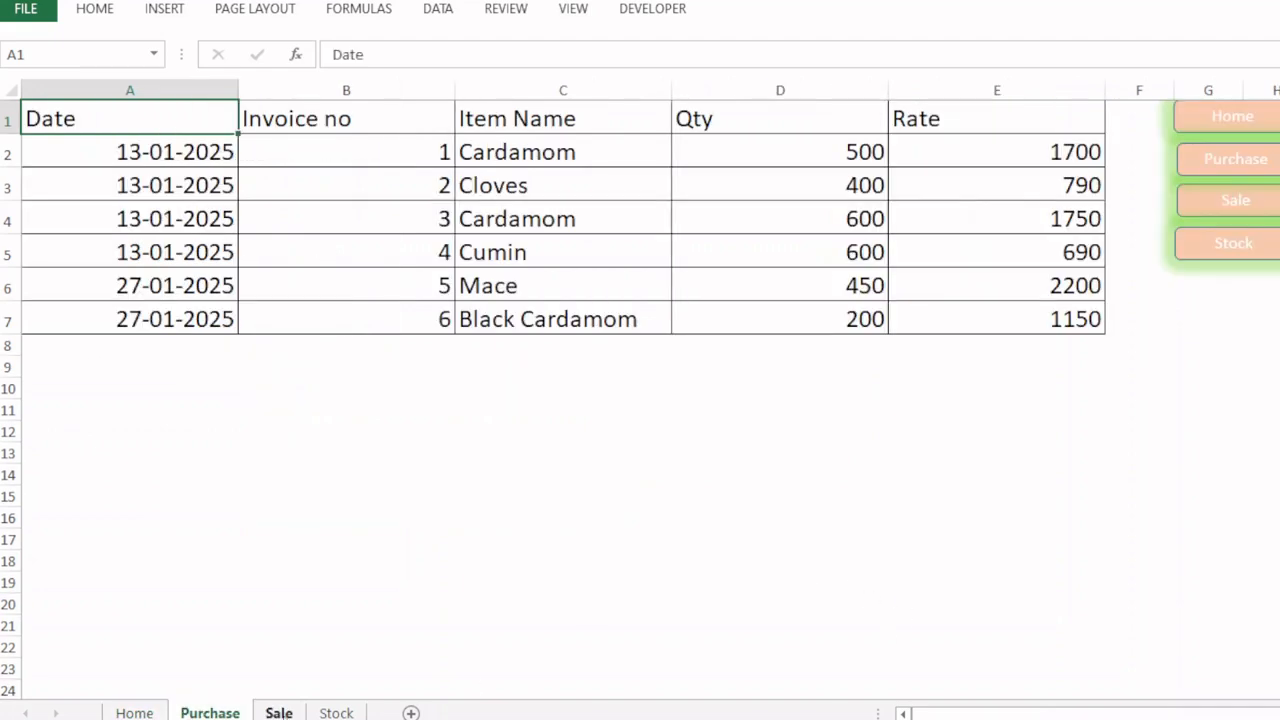
left_click(279, 712)
left_click(336, 712)
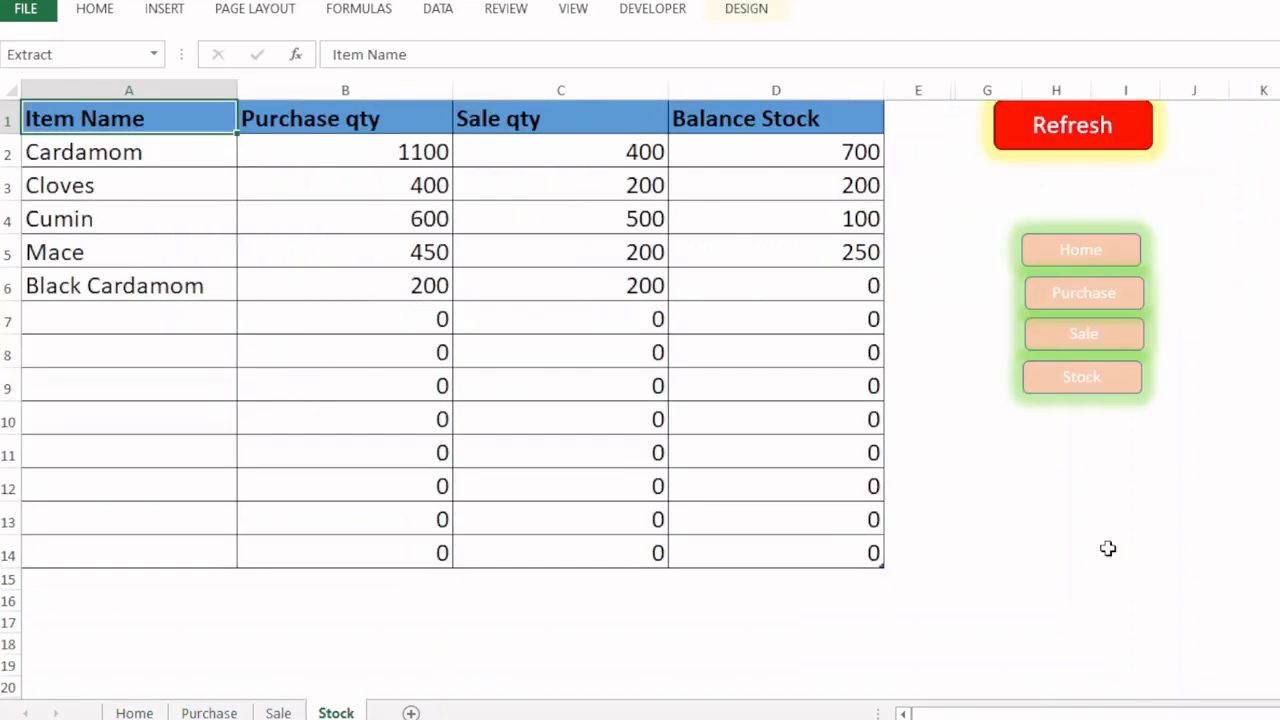